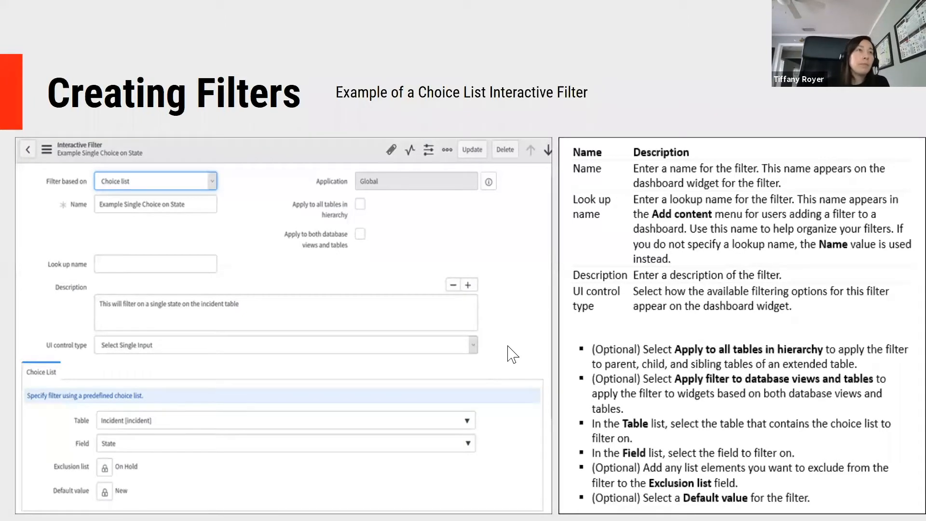
{"action": "key", "text": "Right"}
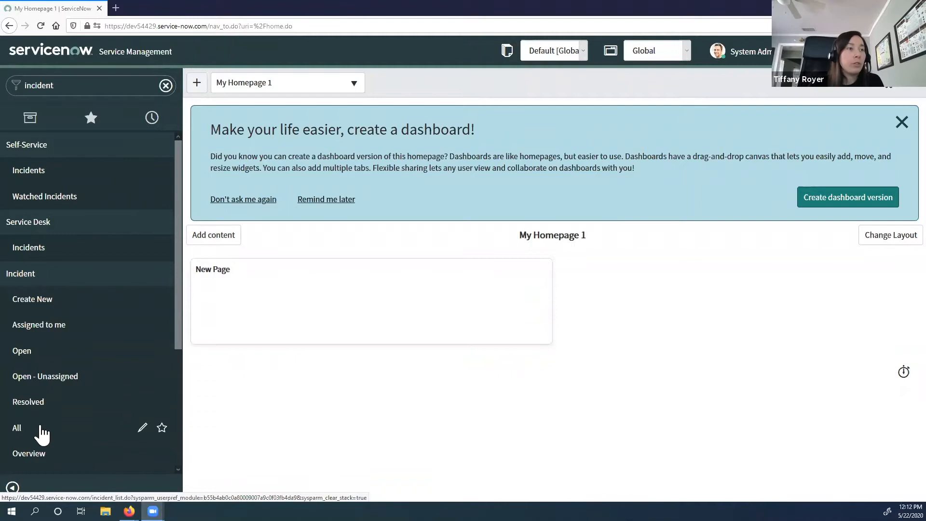
Open the list of open incidents and launch Interactive Analysis from its Number column.
{"action": "left_click", "coordinate": [42, 360]}
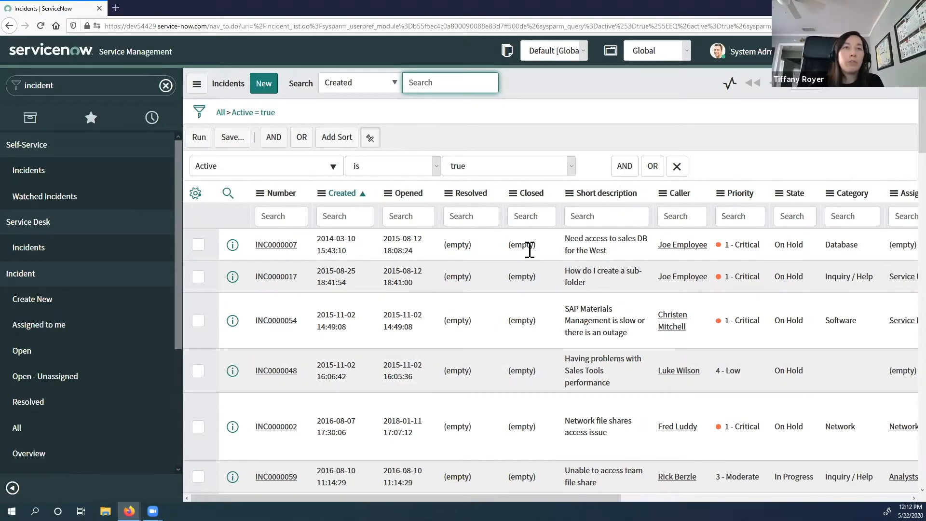
{"action": "right_click", "coordinate": [304, 203]}
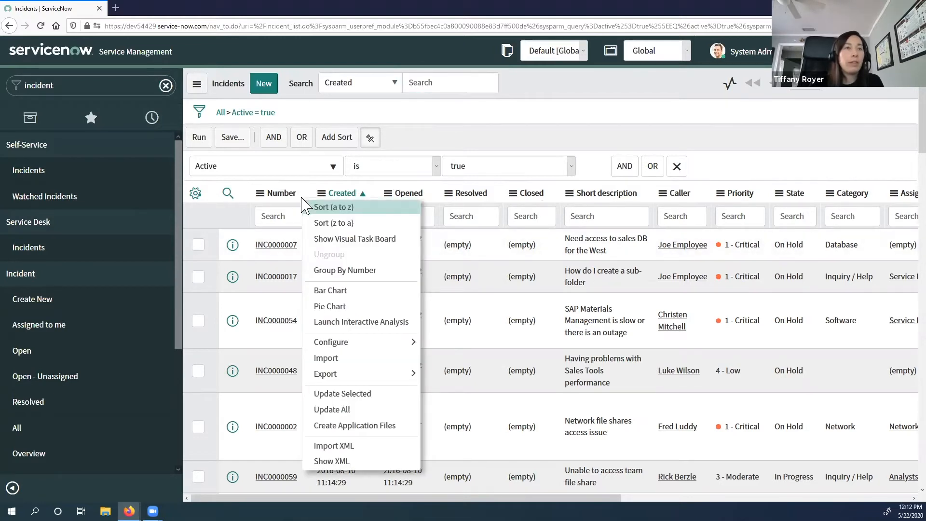
{"action": "left_click", "coordinate": [332, 324]}
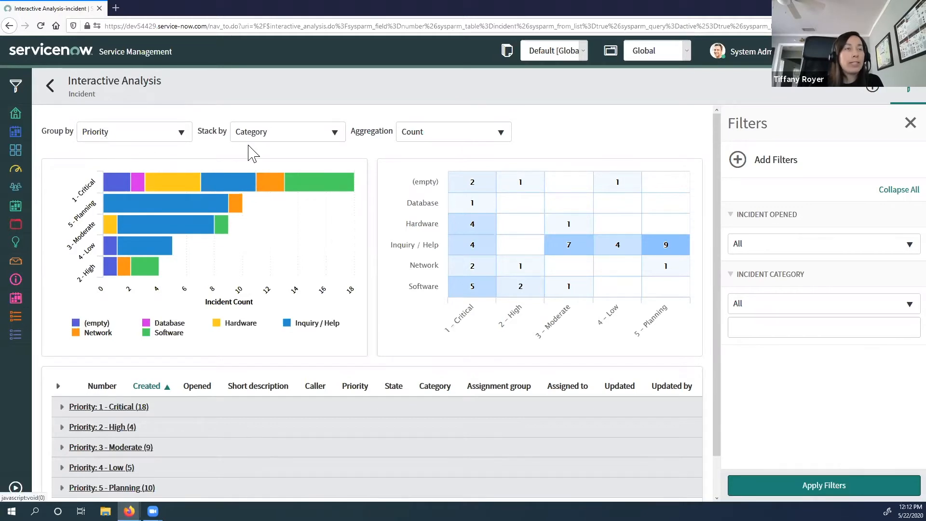
Stack the incident analysis charts by Assignment group and look over the grouped results.
{"action": "left_click", "coordinate": [151, 142]}
{"action": "left_click", "coordinate": [236, 142]}
{"action": "left_click", "coordinate": [237, 142]}
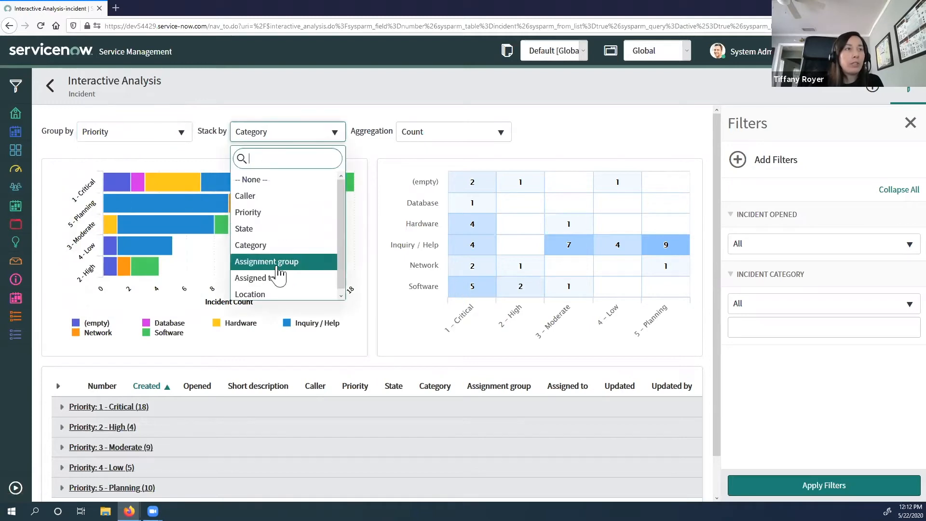
{"action": "left_click", "coordinate": [273, 263]}
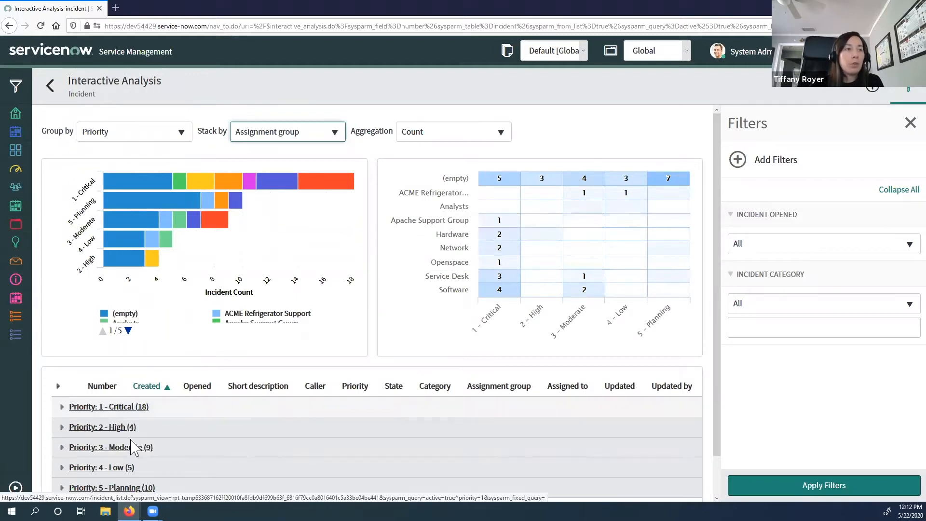
{"action": "scroll", "coordinate": [183, 451], "scroll_direction": "down", "scroll_amount": 2}
{"action": "scroll", "coordinate": [183, 452], "scroll_direction": "up", "scroll_amount": 2}
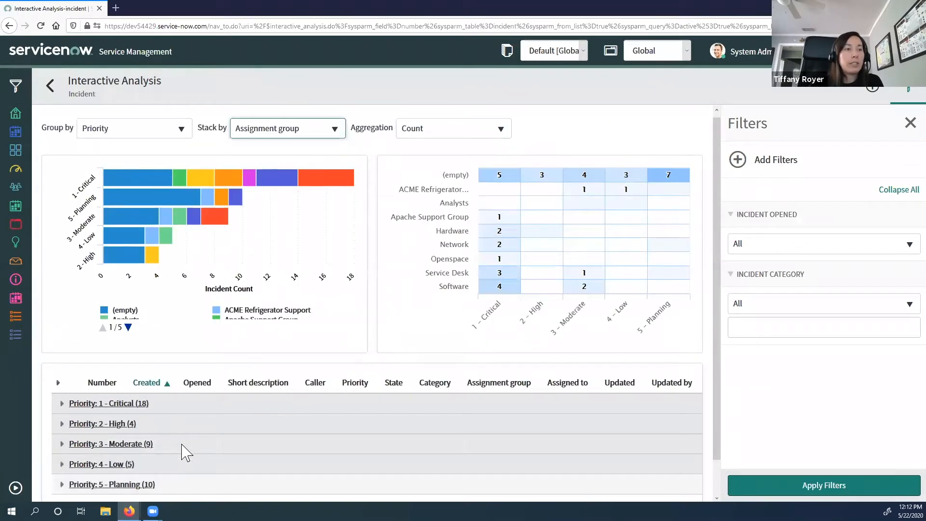
Open the source filter for editing from the filter info and browse the fields available for its Active condition.
{"action": "left_click", "coordinate": [876, 94]}
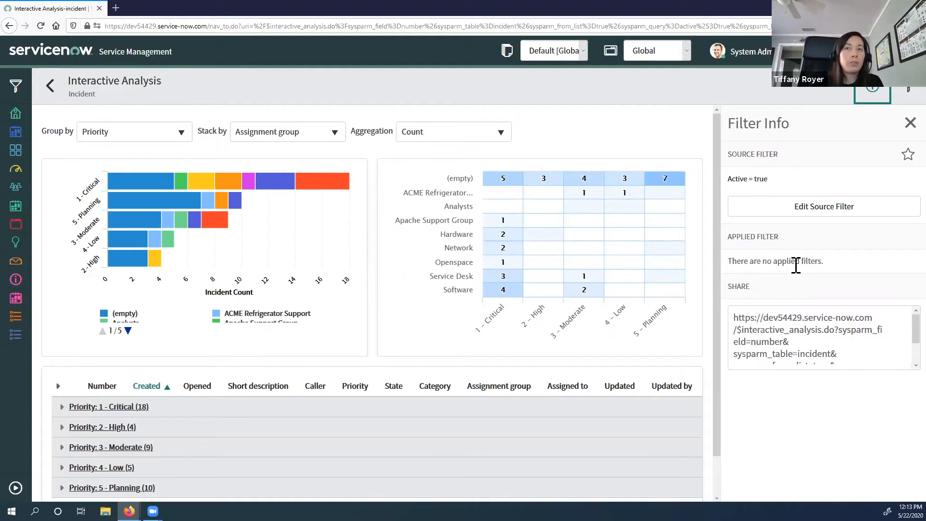
{"action": "left_click", "coordinate": [780, 213]}
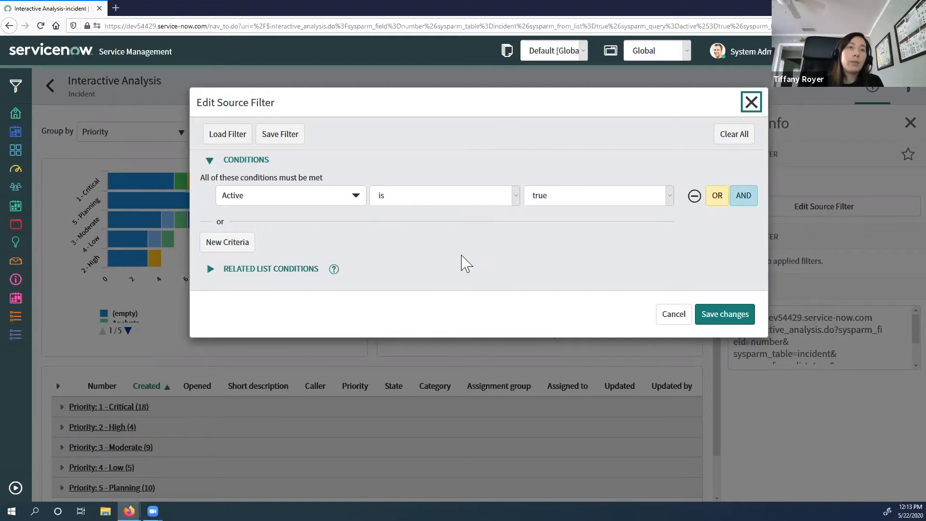
{"action": "left_click", "coordinate": [337, 213]}
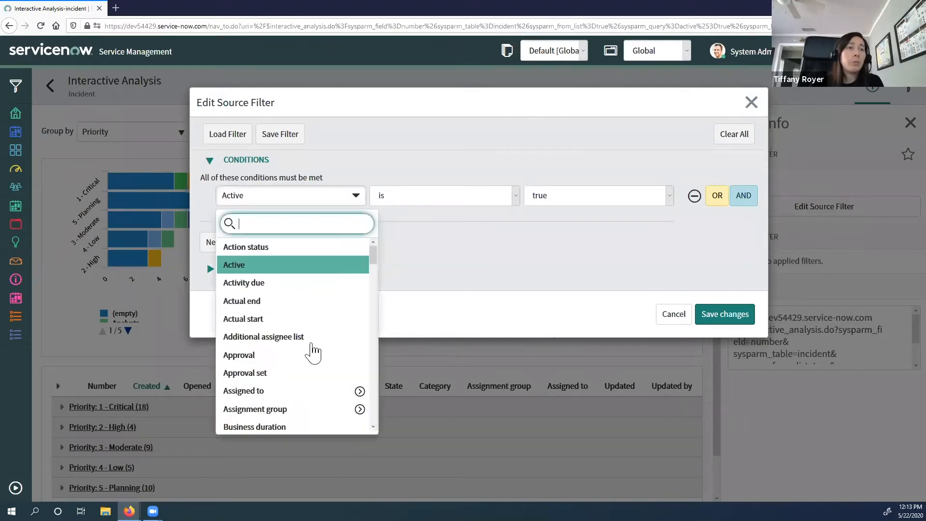
{"action": "scroll", "coordinate": [307, 379], "scroll_direction": "down", "scroll_amount": 5}
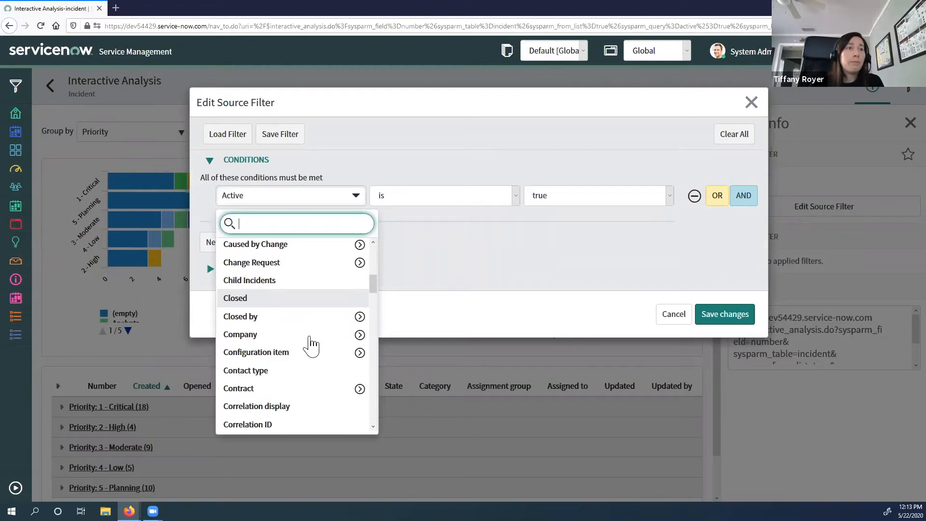
{"action": "scroll", "coordinate": [311, 344], "scroll_direction": "down", "scroll_amount": 4}
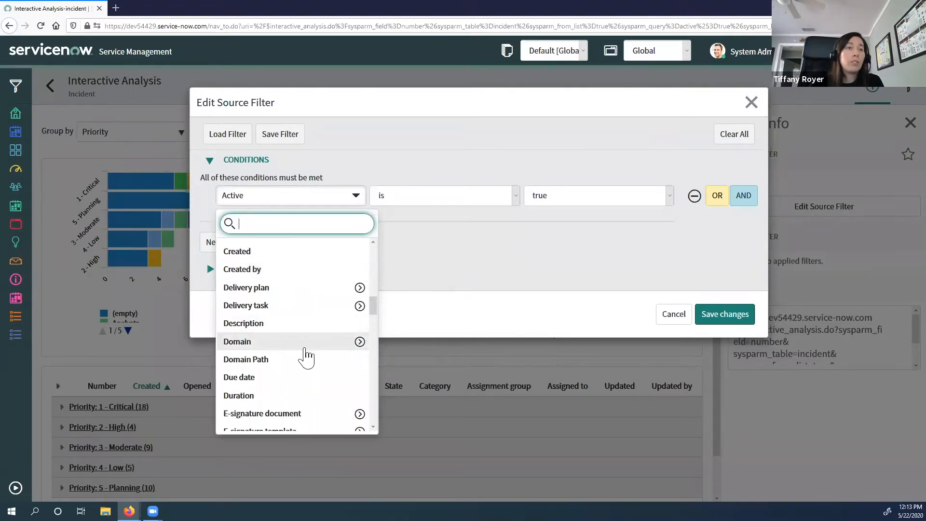
{"action": "scroll", "coordinate": [304, 355], "scroll_direction": "down", "scroll_amount": 2}
{"action": "scroll", "coordinate": [303, 359], "scroll_direction": "down", "scroll_amount": 3}
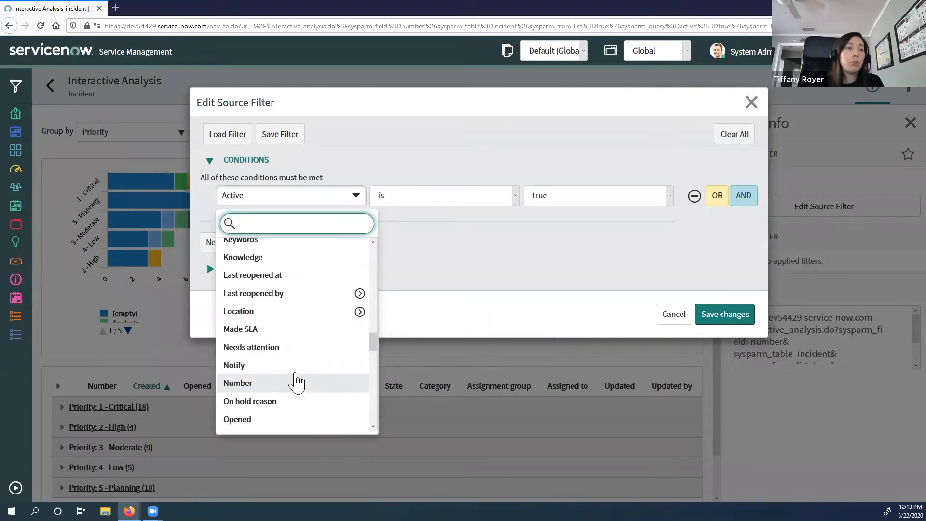
{"action": "scroll", "coordinate": [299, 377], "scroll_direction": "down", "scroll_amount": 4}
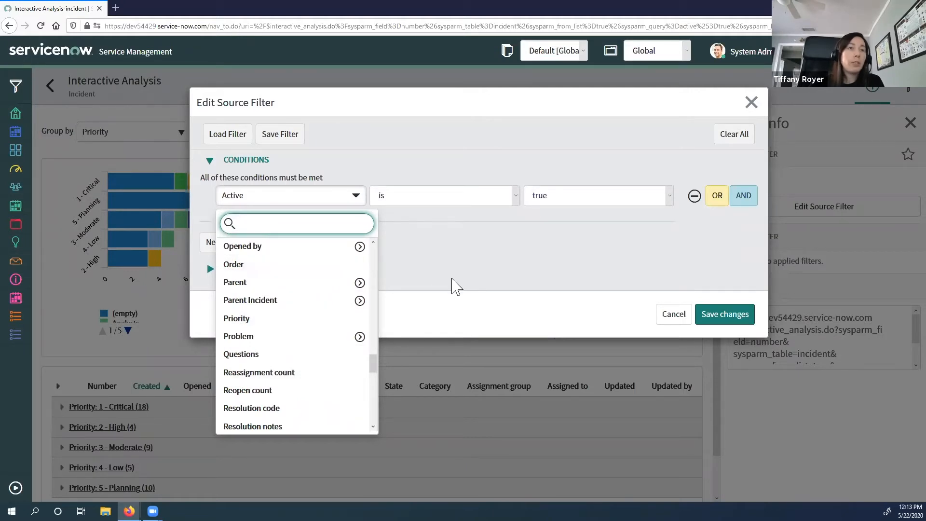
{"action": "key", "text": "Tab"}
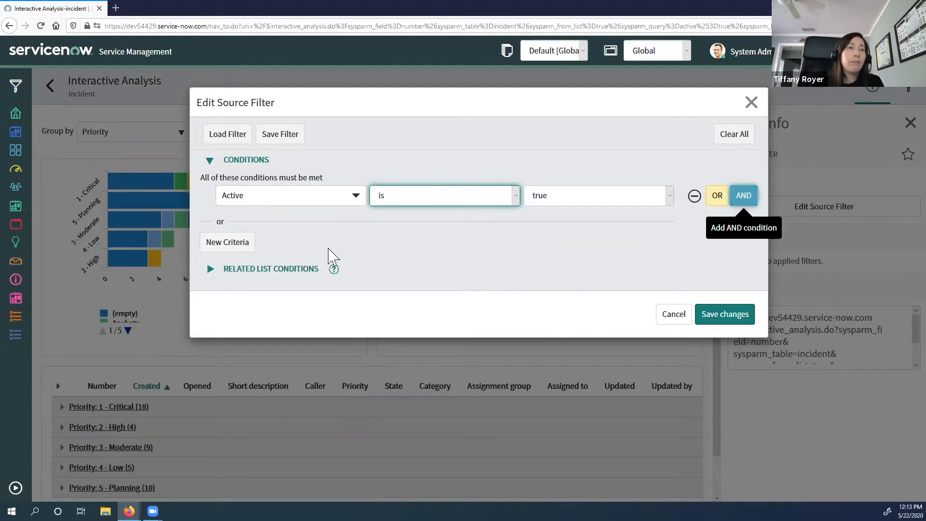
Try adding an AND condition on the assignment group's Manager field to the source filter.
{"action": "left_click", "coordinate": [325, 228]}
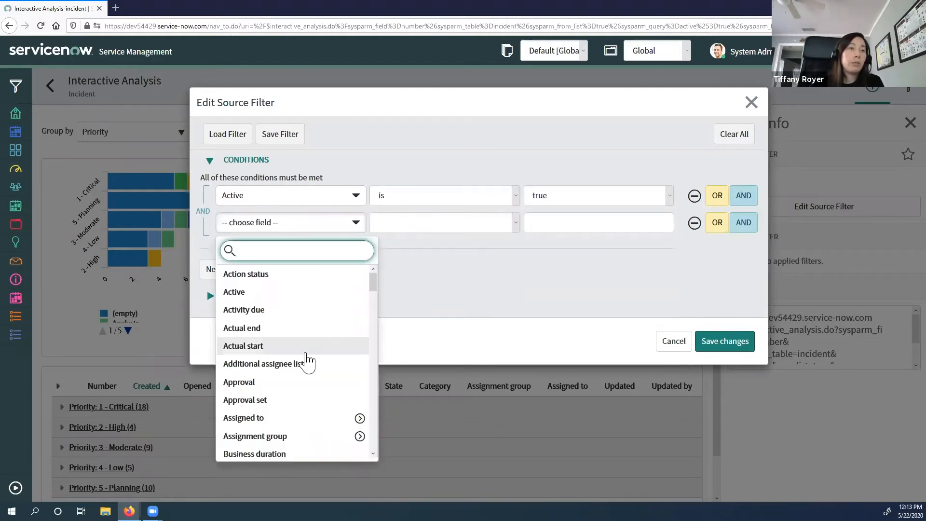
{"action": "scroll", "coordinate": [307, 361], "scroll_direction": "down", "scroll_amount": 2}
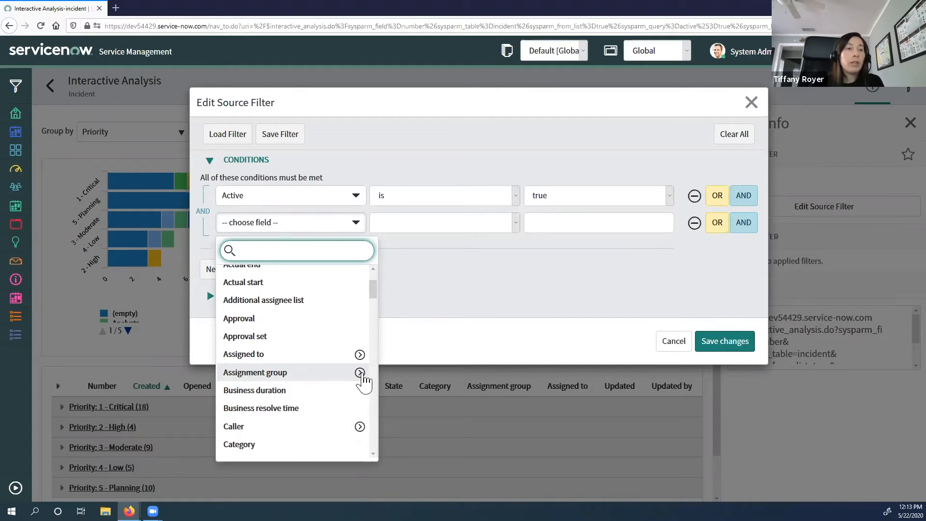
{"action": "left_click", "coordinate": [362, 373]}
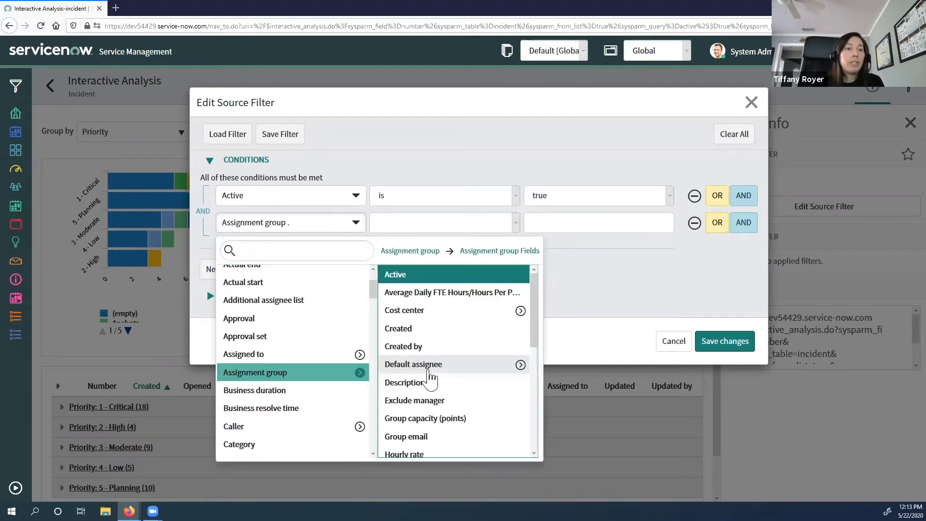
{"action": "scroll", "coordinate": [429, 379], "scroll_direction": "down", "scroll_amount": 3}
{"action": "left_click", "coordinate": [418, 366]}
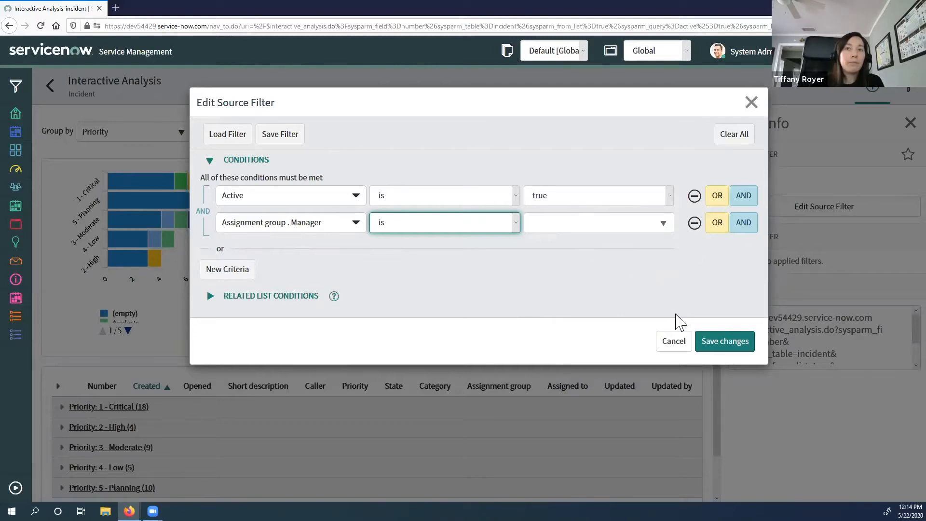
View the saved filters that can be loaded and cancel editing the source filter.
{"action": "left_click", "coordinate": [236, 143]}
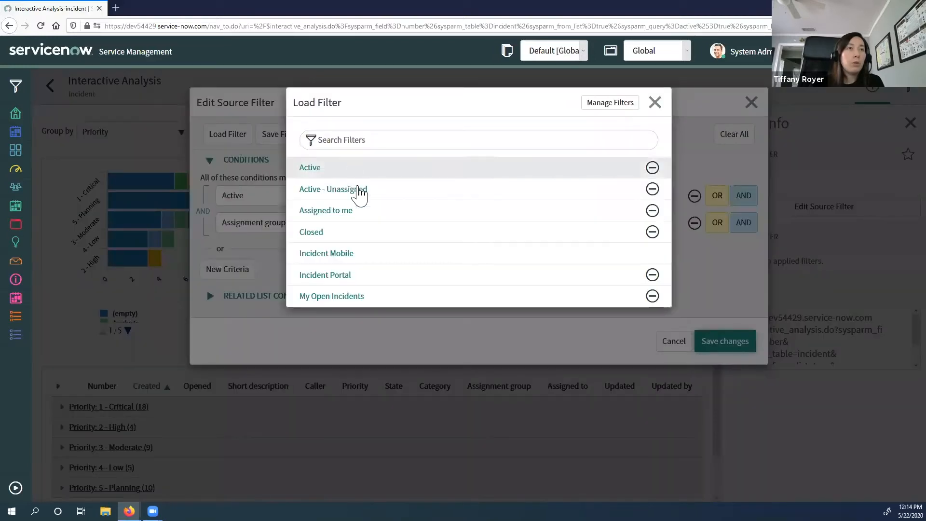
{"action": "left_click", "coordinate": [655, 103]}
{"action": "left_click", "coordinate": [680, 344]}
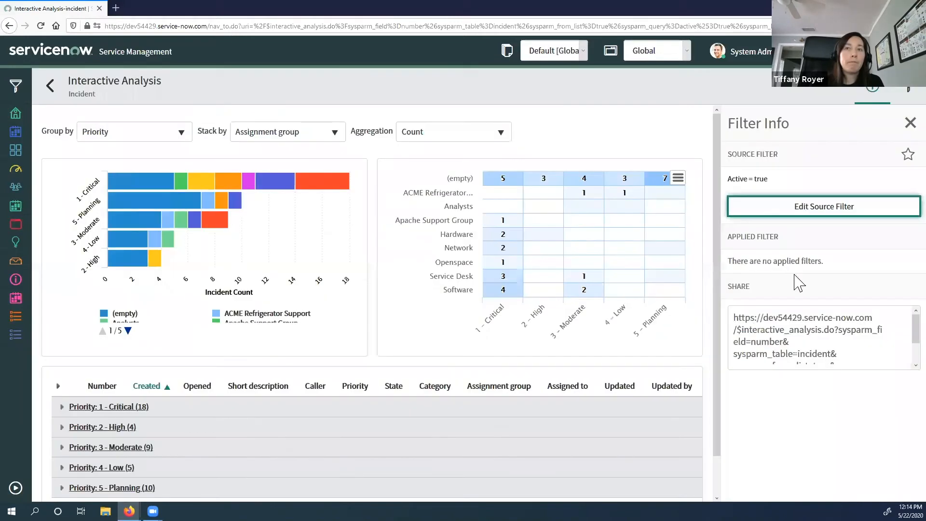
Add the Incident Assignment Group filter to the analysis and remove the Incident Opened filter.
{"action": "left_click", "coordinate": [907, 91]}
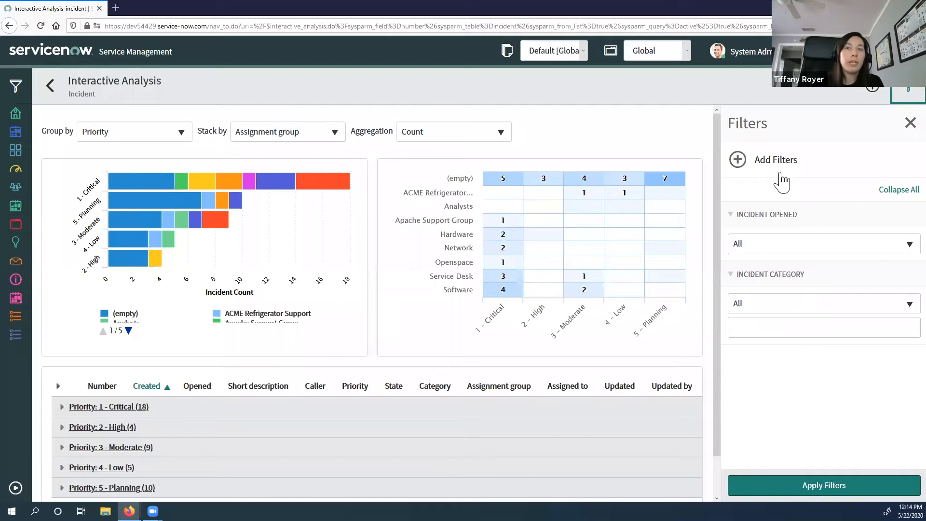
{"action": "left_click", "coordinate": [739, 162]}
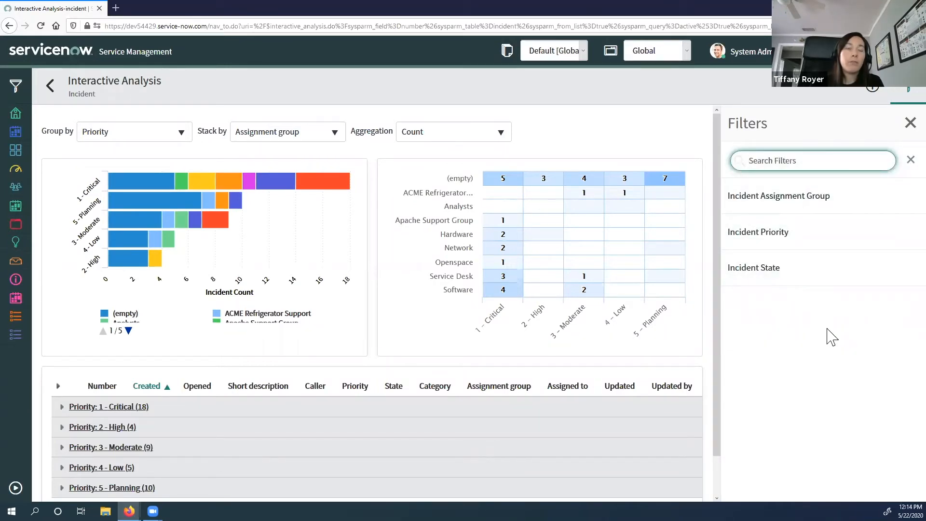
{"action": "left_click", "coordinate": [796, 279]}
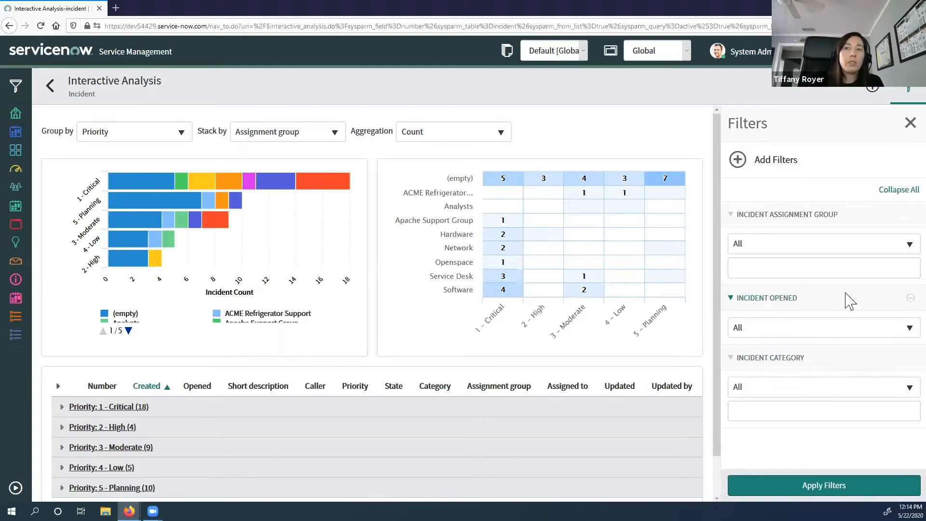
{"action": "left_click", "coordinate": [902, 303]}
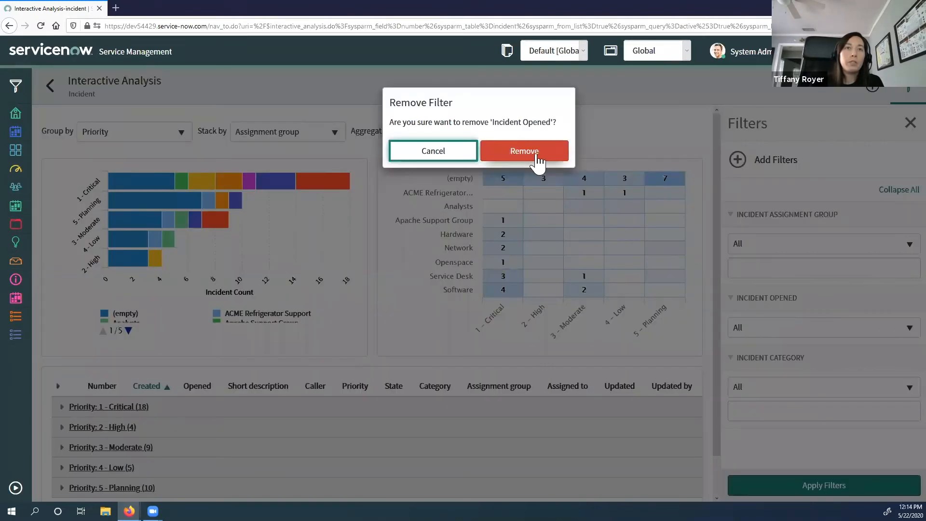
{"action": "left_click", "coordinate": [524, 151]}
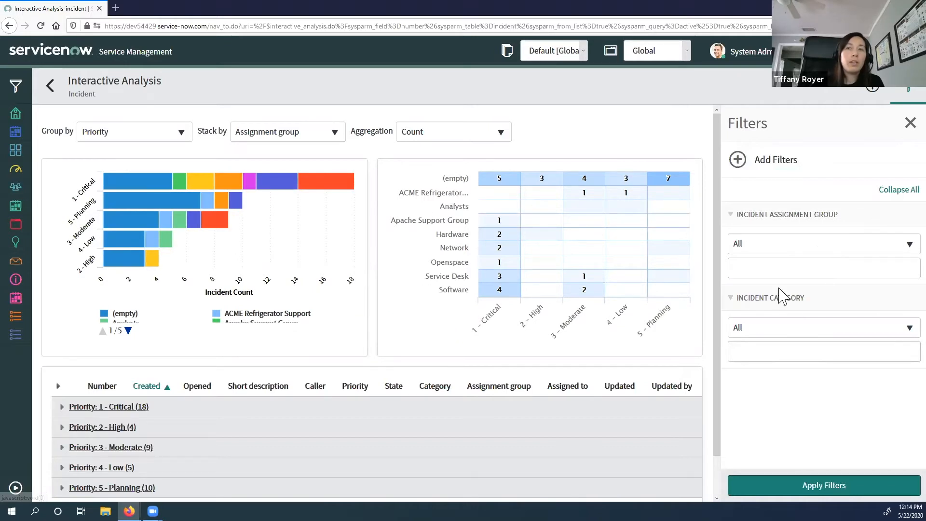
Set the Incident Assignment Group filter to Service Desk and apply it.
{"action": "left_click", "coordinate": [776, 250]}
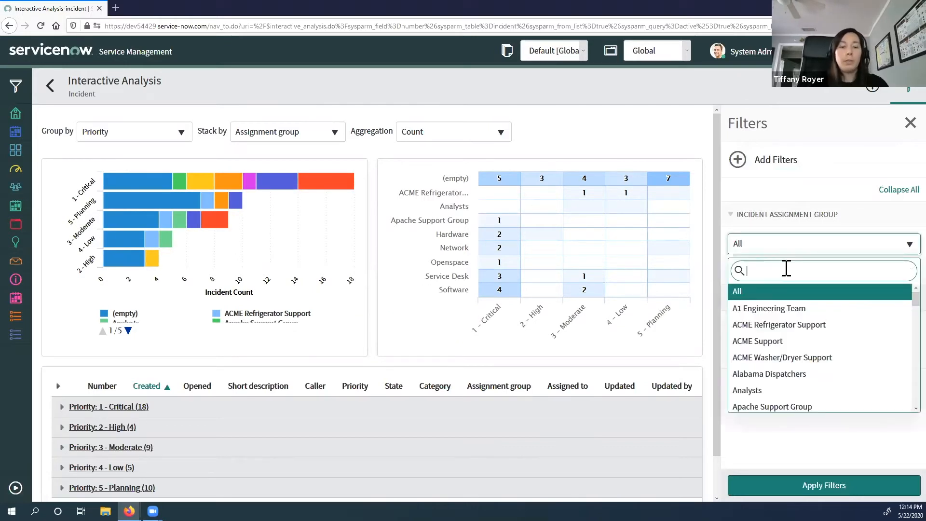
{"action": "type", "text": "servi"}
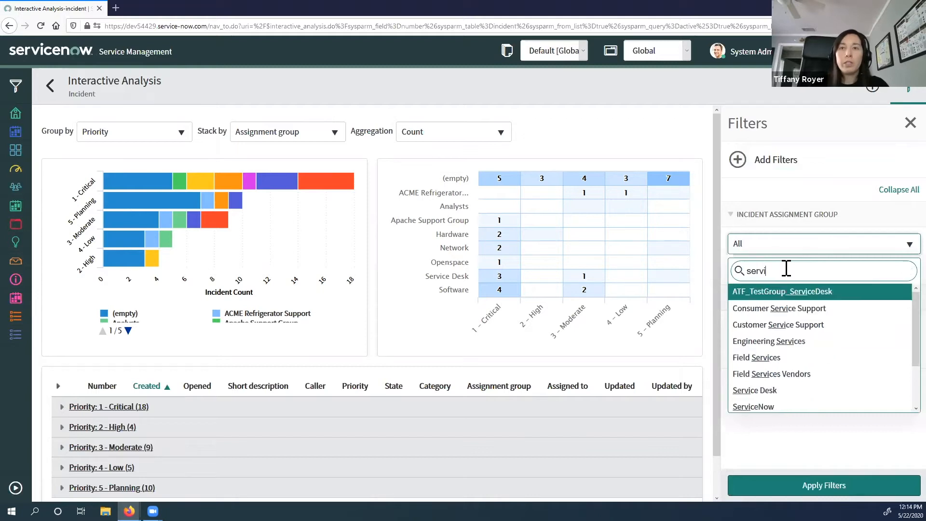
{"action": "type", "text": "ce"}
{"action": "left_click", "coordinate": [777, 391]}
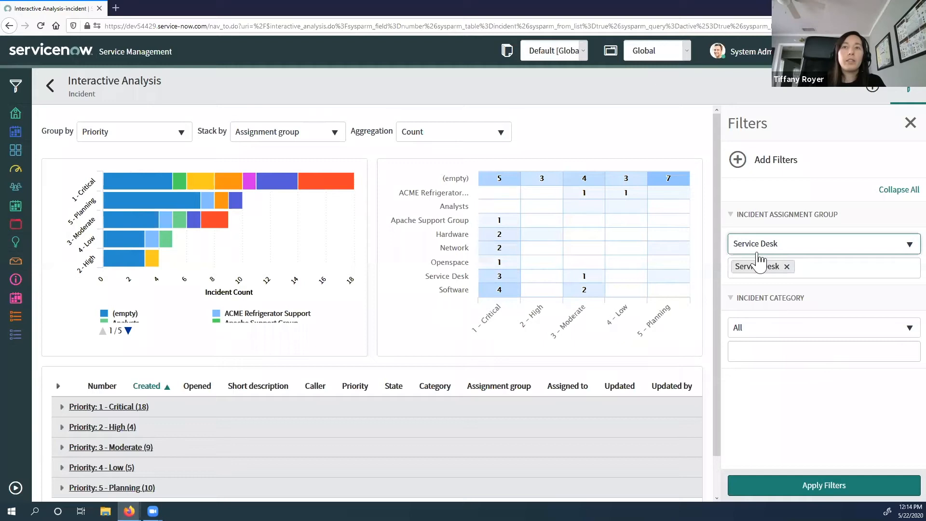
{"action": "left_click", "coordinate": [824, 485]}
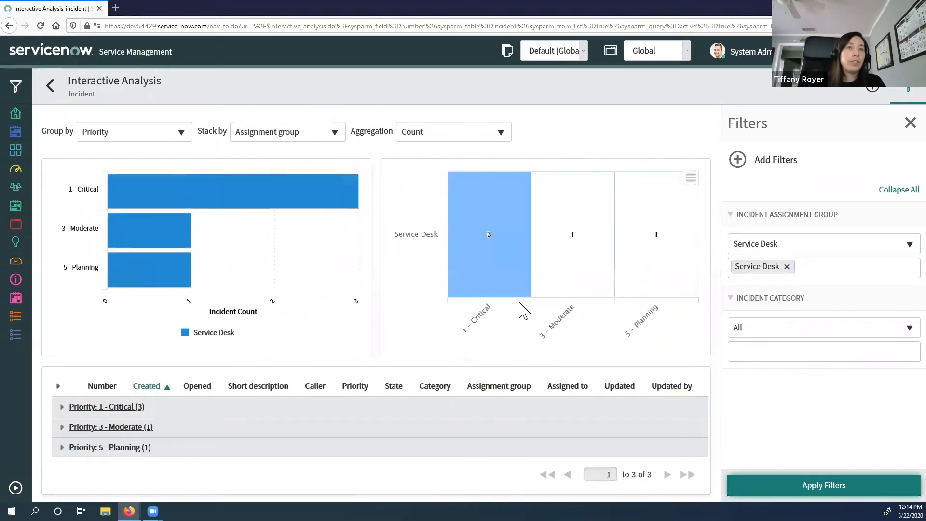
Expand all priority groups in the incident list and review the incidents in each group.
{"action": "left_click", "coordinate": [57, 386]}
{"action": "scroll", "coordinate": [165, 368], "scroll_direction": "down", "scroll_amount": 2}
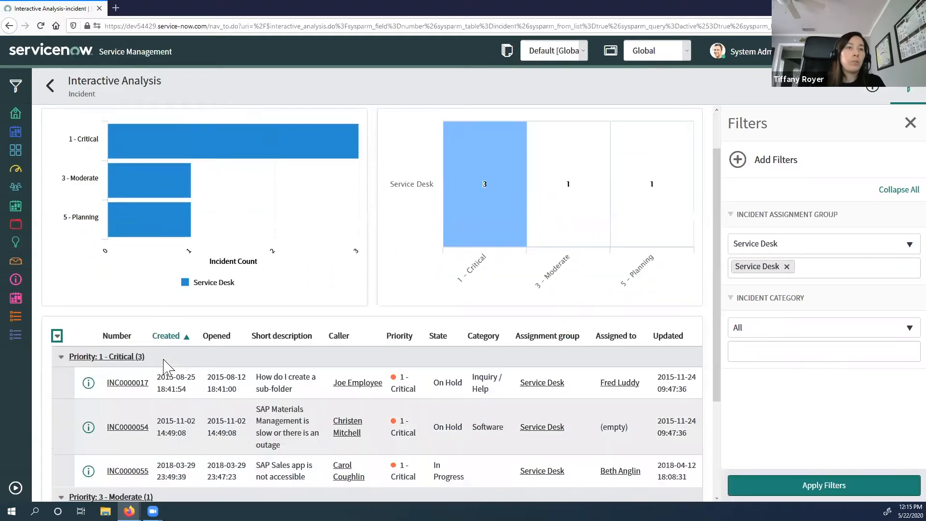
{"action": "scroll", "coordinate": [542, 384], "scroll_direction": "down", "scroll_amount": 1}
{"action": "scroll", "coordinate": [540, 370], "scroll_direction": "down", "scroll_amount": 1}
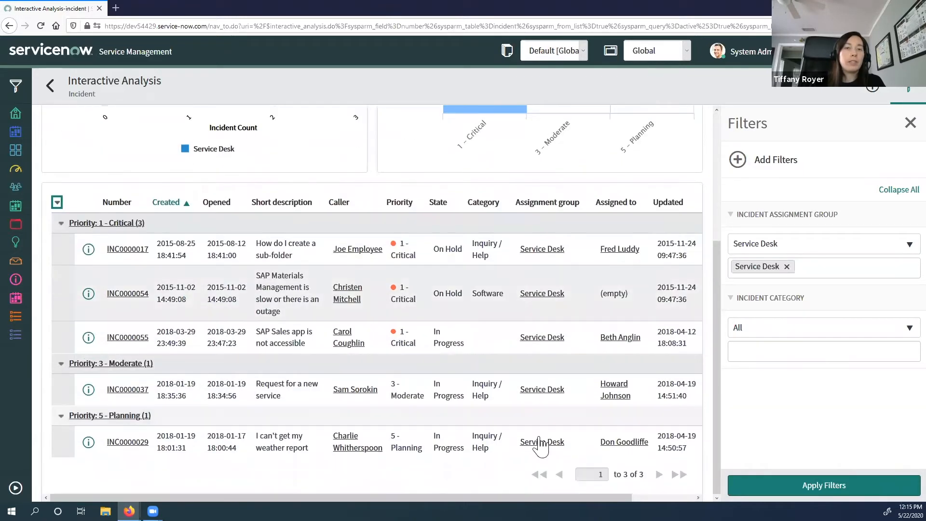
{"action": "scroll", "coordinate": [549, 364], "scroll_direction": "up", "scroll_amount": 1}
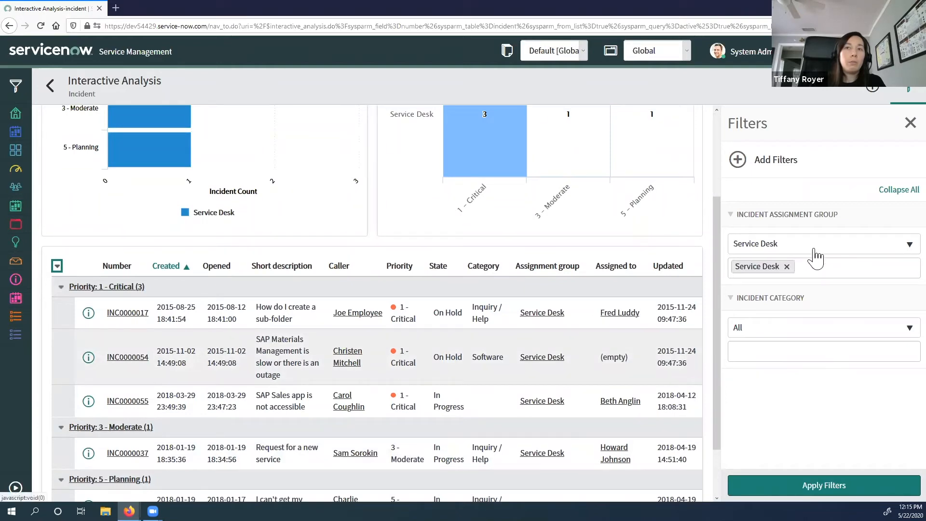
Add ACME Refrigerator Support to the Incident Assignment Group filter alongside Service Desk and apply the filters.
{"action": "left_click", "coordinate": [816, 251]}
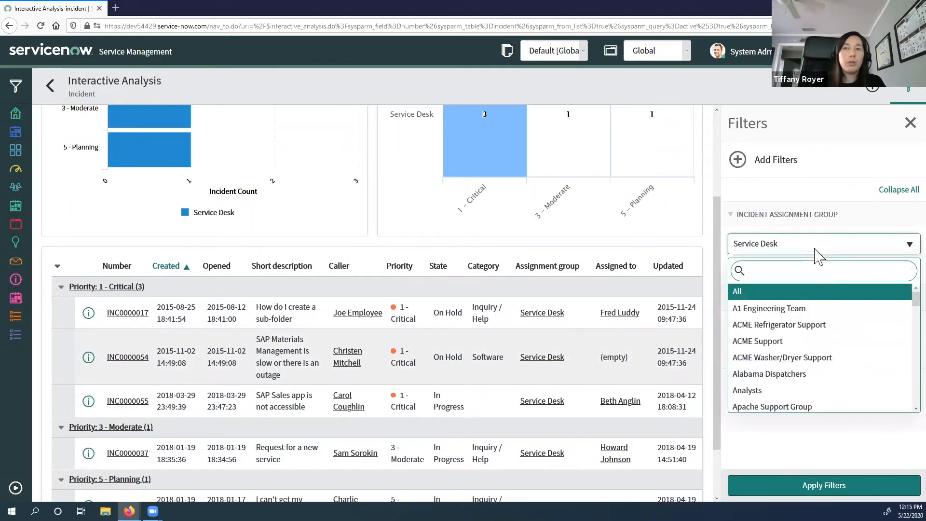
{"action": "left_click", "coordinate": [799, 329]}
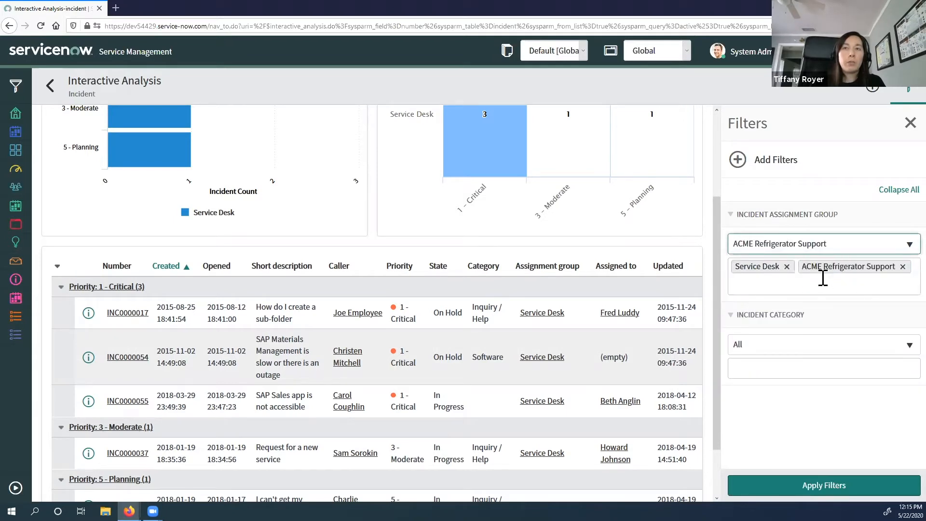
{"action": "left_click", "coordinate": [882, 484]}
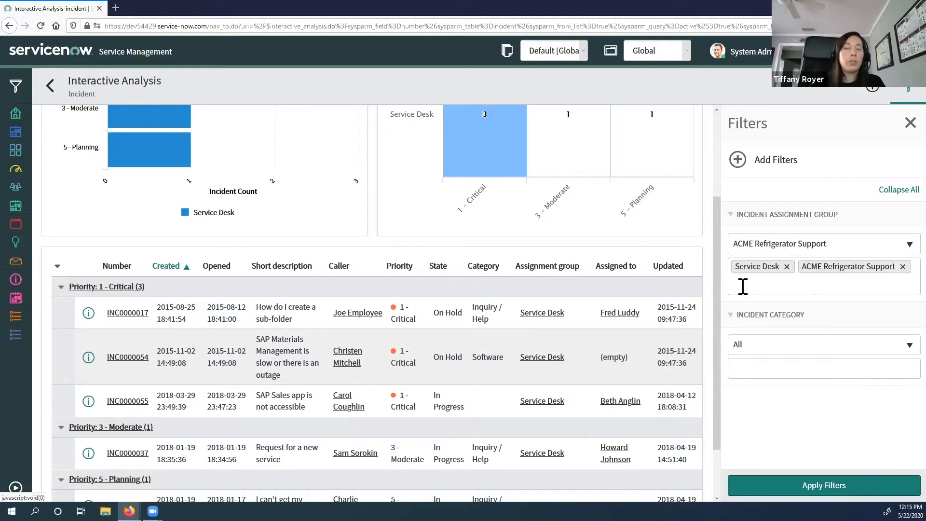
{"action": "left_click", "coordinate": [898, 490]}
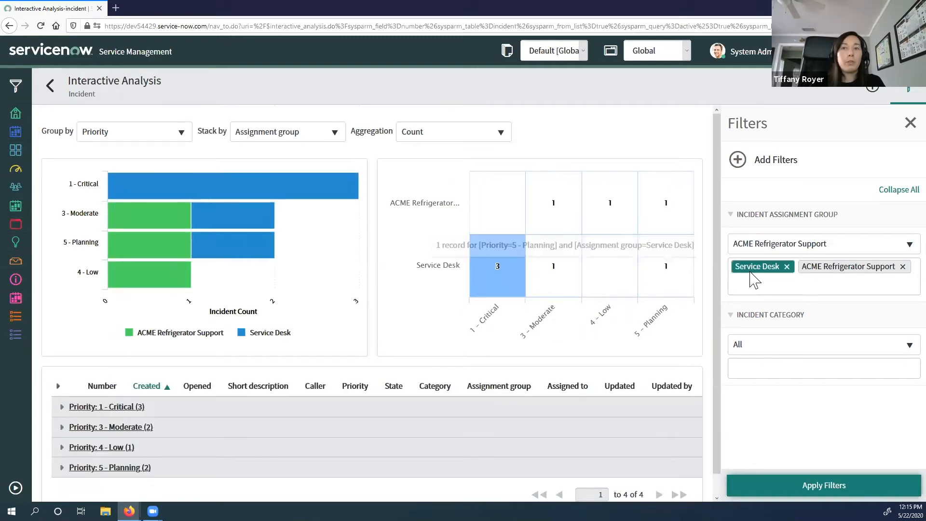
Expand the priority groups in the incident list, review the incidents of both assignment groups, and collapse the groups again.
{"action": "left_click", "coordinate": [61, 407]}
{"action": "scroll", "coordinate": [164, 386], "scroll_direction": "down", "scroll_amount": 5}
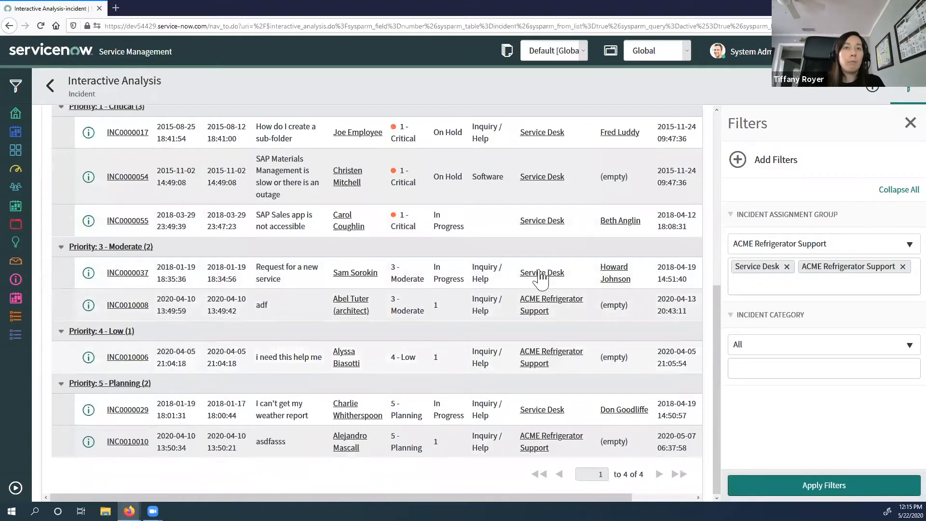
{"action": "scroll", "coordinate": [551, 329], "scroll_direction": "up", "scroll_amount": 1}
{"action": "scroll", "coordinate": [551, 337], "scroll_direction": "up", "scroll_amount": 5}
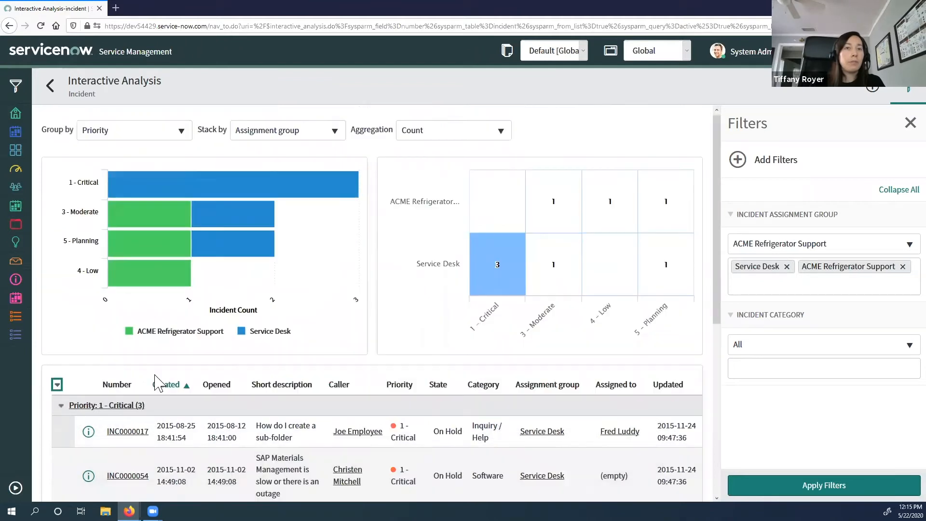
{"action": "left_click", "coordinate": [57, 386]}
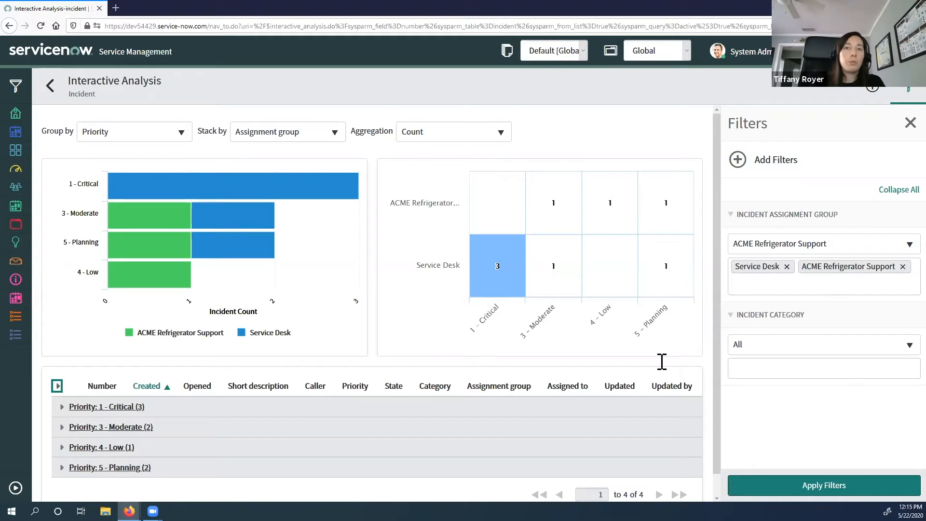
Show the filter info for the analysis and copy the full share URL.
{"action": "left_click", "coordinate": [872, 99]}
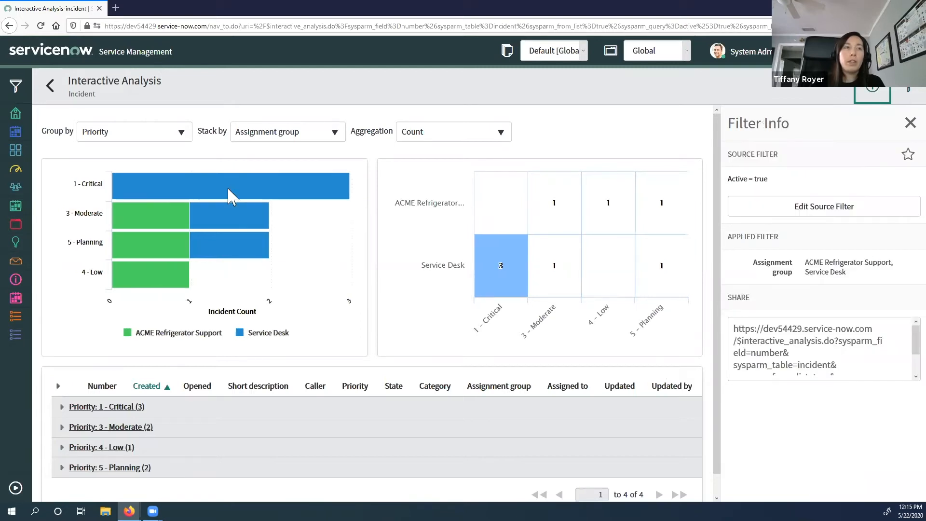
{"action": "left_click", "coordinate": [814, 360]}
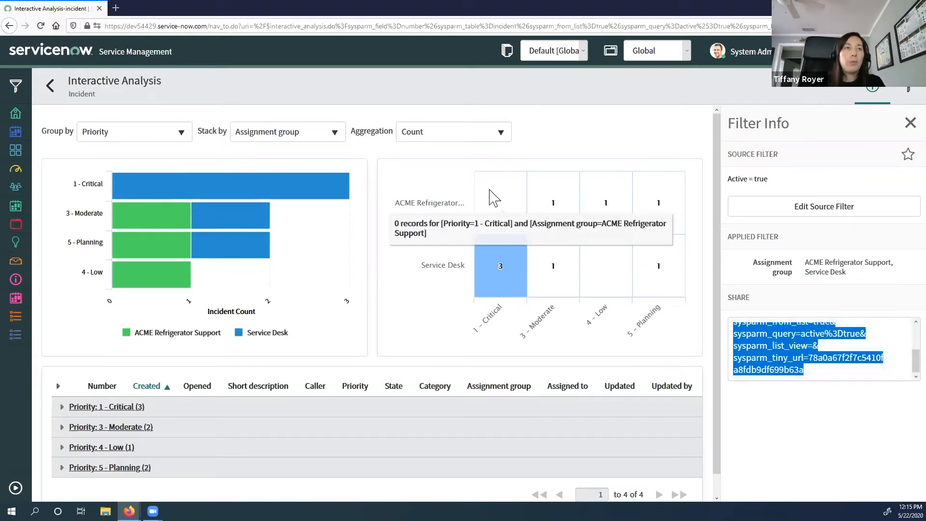
{"action": "right_click", "coordinate": [820, 378]}
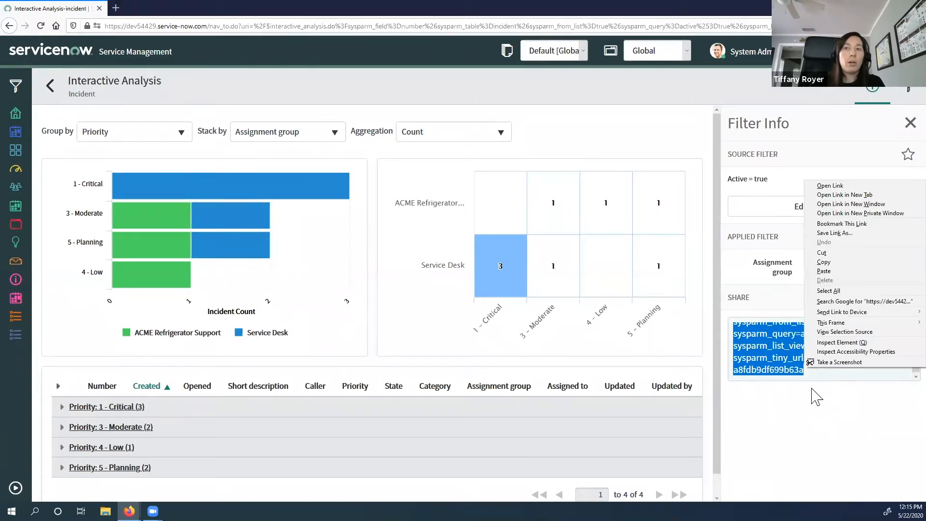
{"action": "left_click", "coordinate": [806, 375]}
{"action": "right_click", "coordinate": [803, 369]}
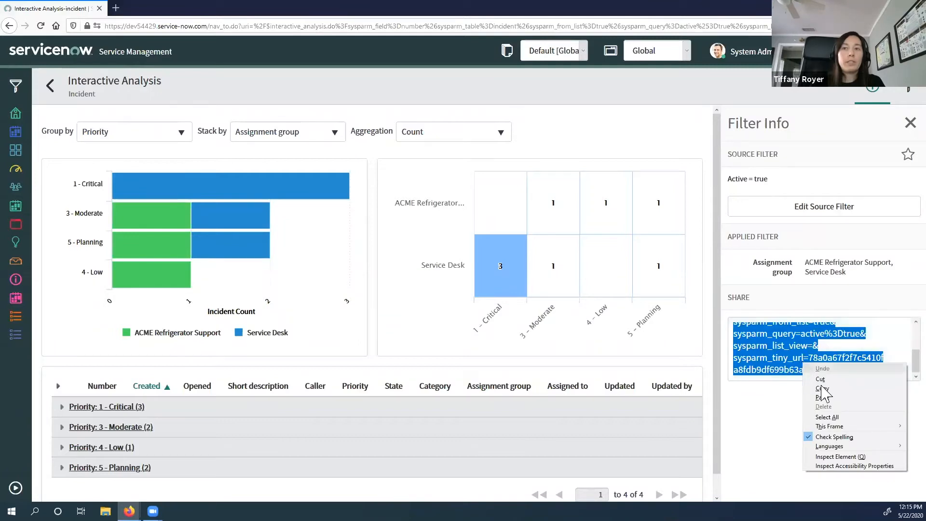
{"action": "left_click", "coordinate": [822, 388]}
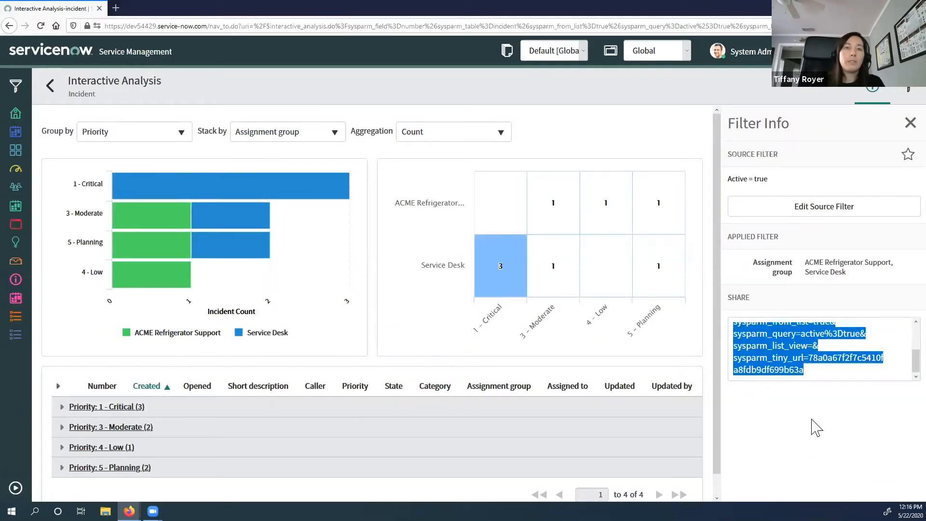
{"action": "left_click", "coordinate": [817, 426]}
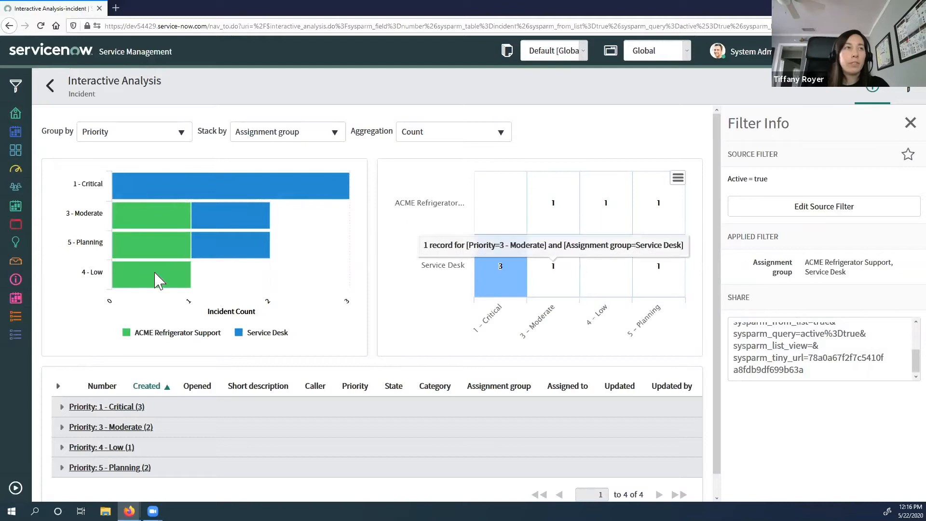
Search the application navigator for "interactive" and open the Interactive Filters list under Homepage Admin.
{"action": "left_click", "coordinate": [15, 487]}
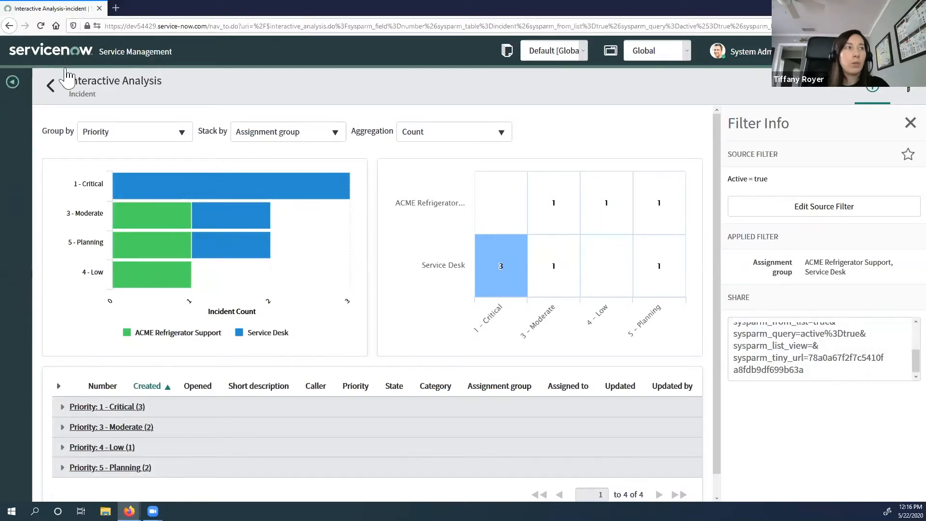
{"action": "left_click", "coordinate": [12, 82]}
{"action": "left_click", "coordinate": [75, 85]}
{"action": "type", "text": "interactive"}
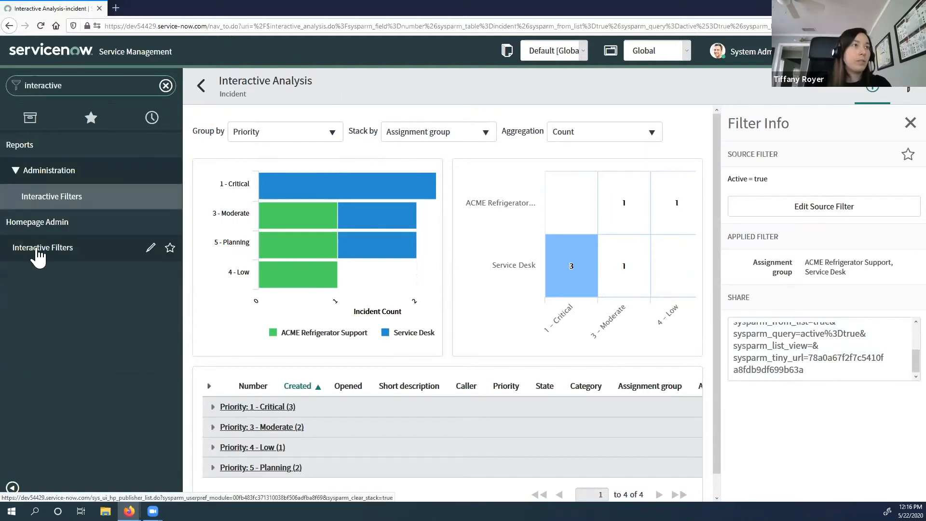
{"action": "left_click", "coordinate": [37, 248]}
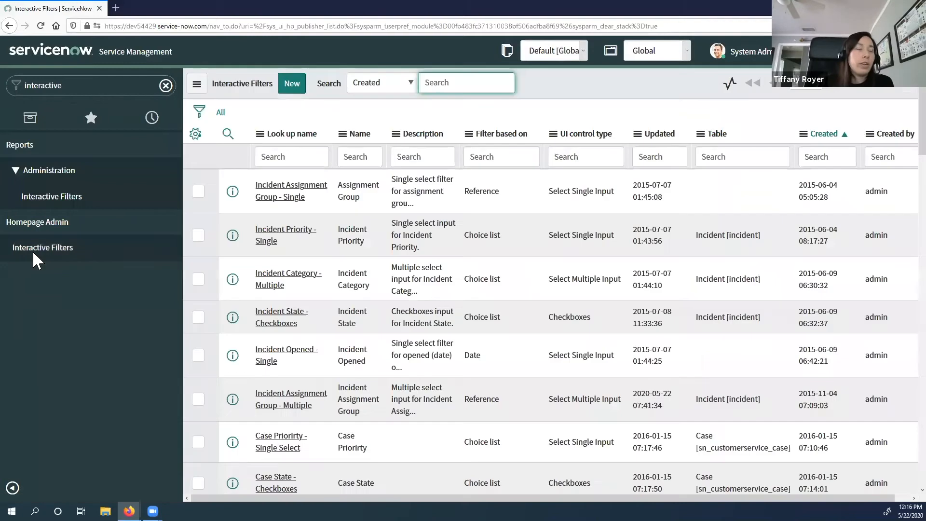
Start a new interactive filter record, cancelling the long-running transaction along the way.
{"action": "left_click", "coordinate": [293, 91]}
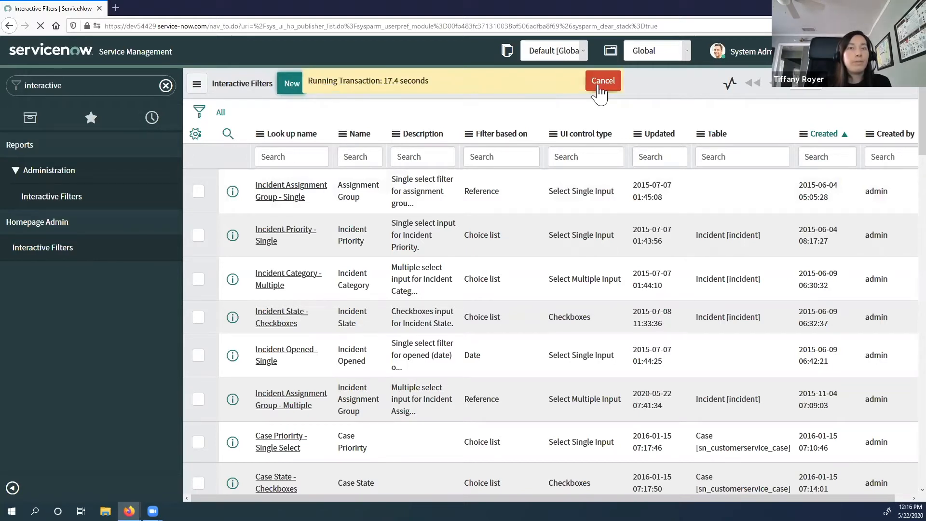
{"action": "left_click", "coordinate": [599, 89]}
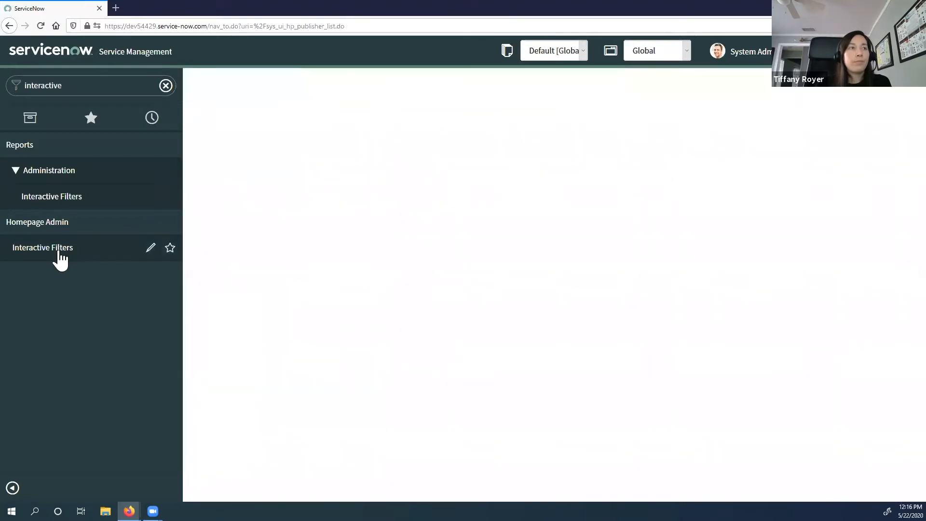
{"action": "left_click", "coordinate": [57, 256]}
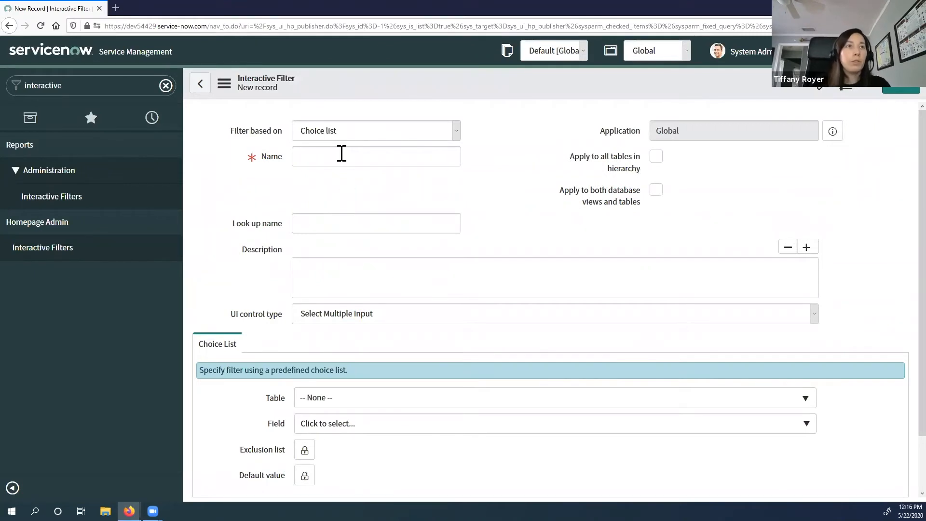
Duplicate the browser tab, find the Problem module's All list with "probl", and open the "Dashboard missing Custom Reports" problem.
{"action": "right_click", "coordinate": [55, 13]}
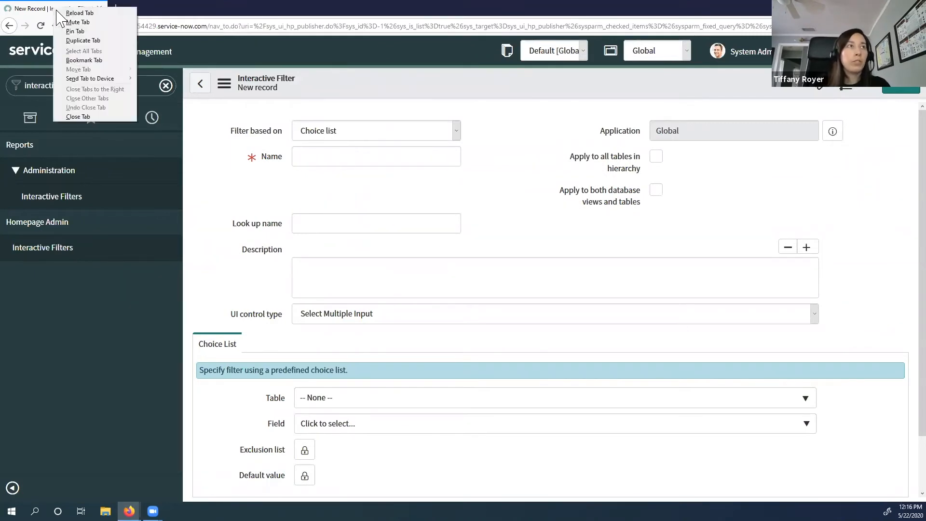
{"action": "left_click", "coordinate": [73, 38]}
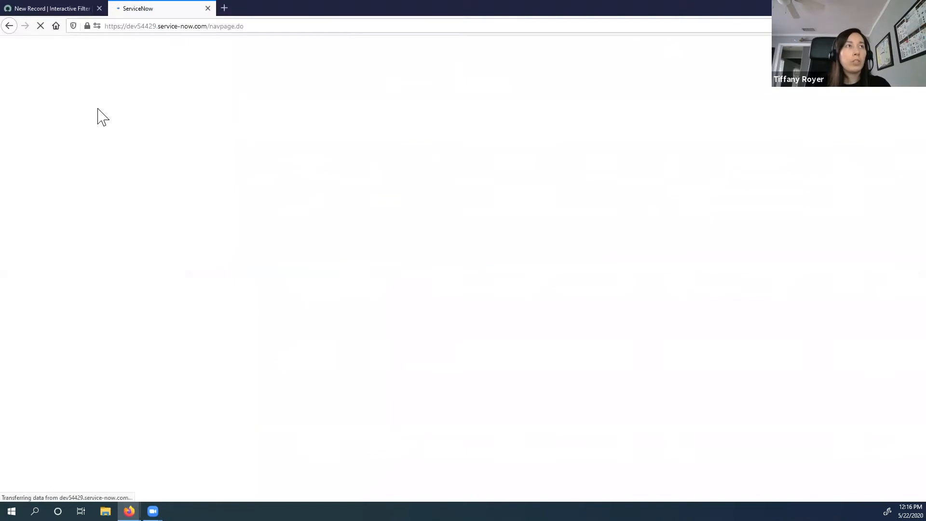
{"action": "left_click", "coordinate": [114, 90]}
{"action": "type", "text": "prio"}
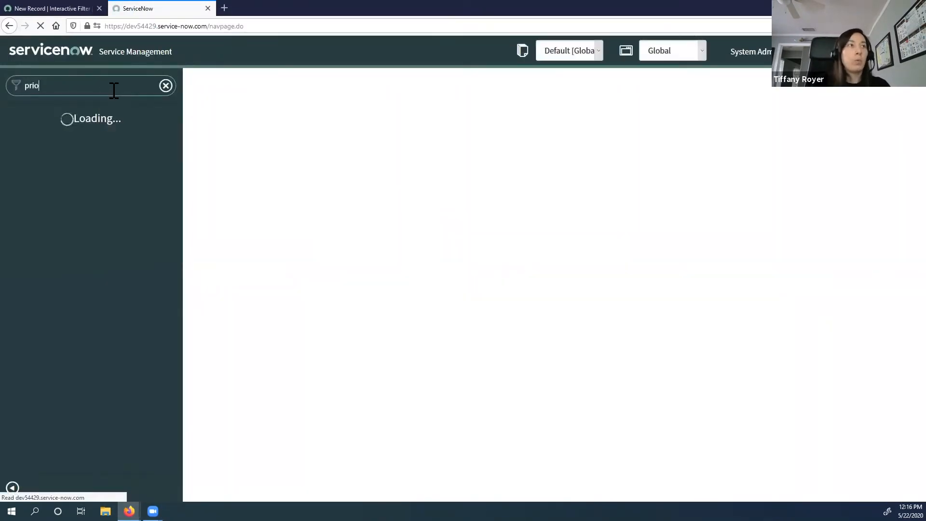
{"action": "key", "text": "BackSpace"}
{"action": "key", "text": "BackSpace"}
{"action": "type", "text": "obl"}
{"action": "left_click", "coordinate": [56, 336]}
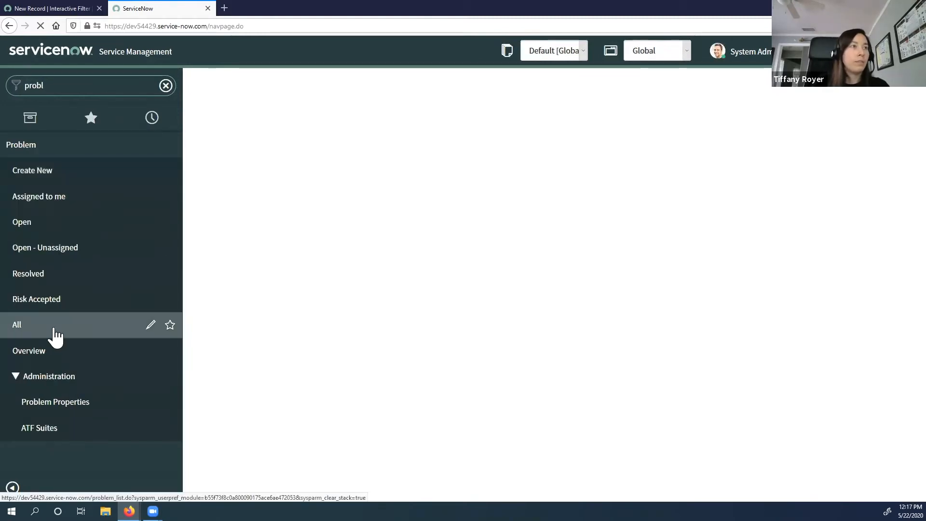
{"action": "left_click", "coordinate": [45, 319]}
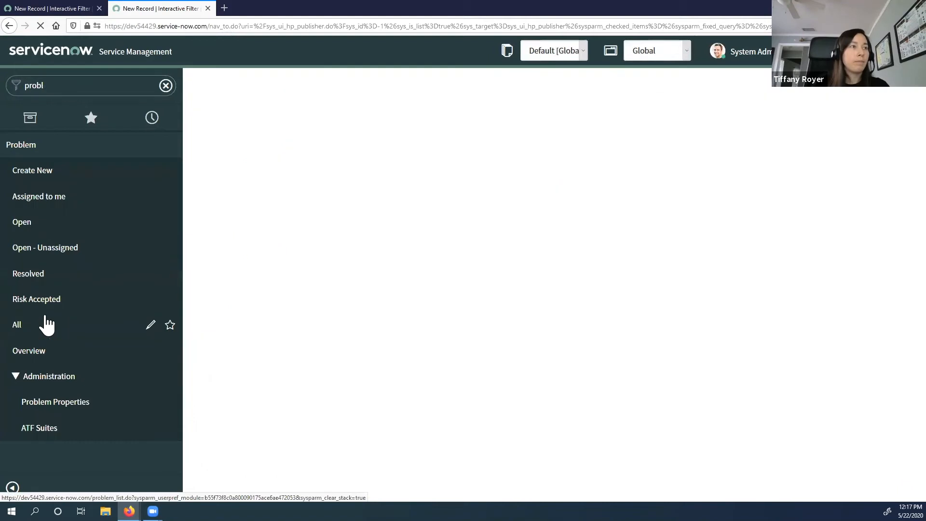
{"action": "key", "text": "Return"}
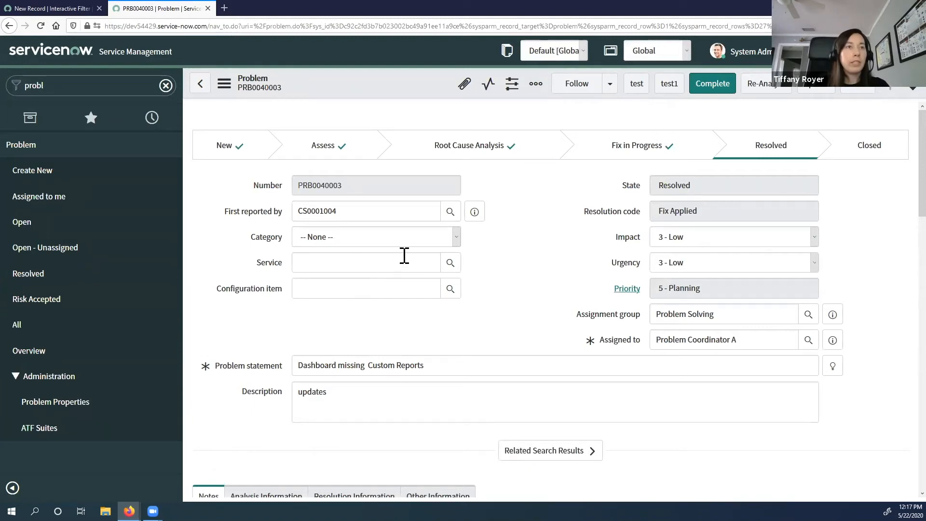
Check the Category choices and the Service reference lookup on the problem form, leaving both fields empty.
{"action": "left_click", "coordinate": [331, 242]}
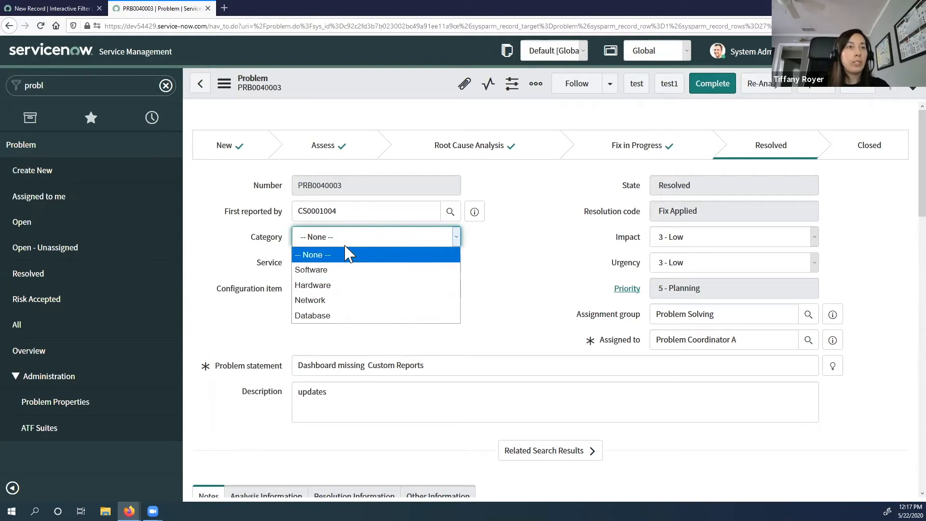
{"action": "left_click", "coordinate": [346, 254]}
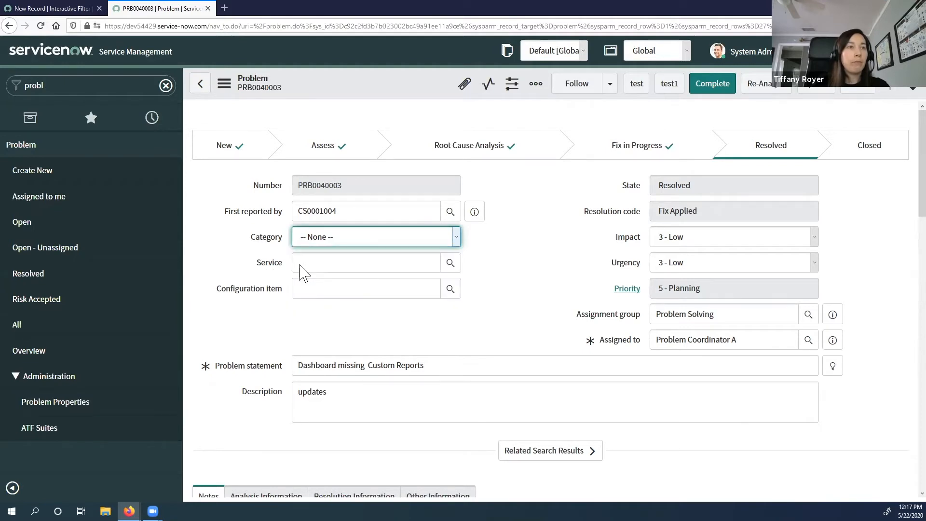
{"action": "left_click", "coordinate": [451, 264]}
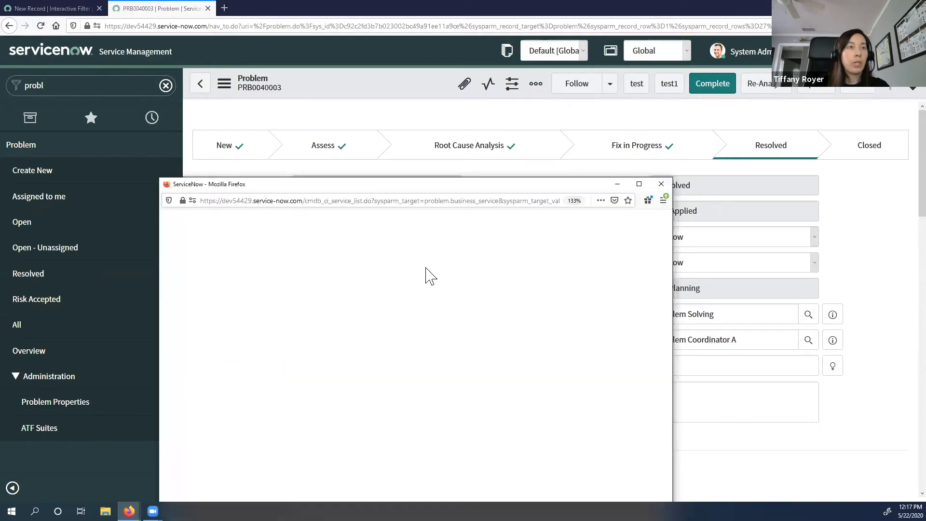
{"action": "left_click", "coordinate": [661, 185]}
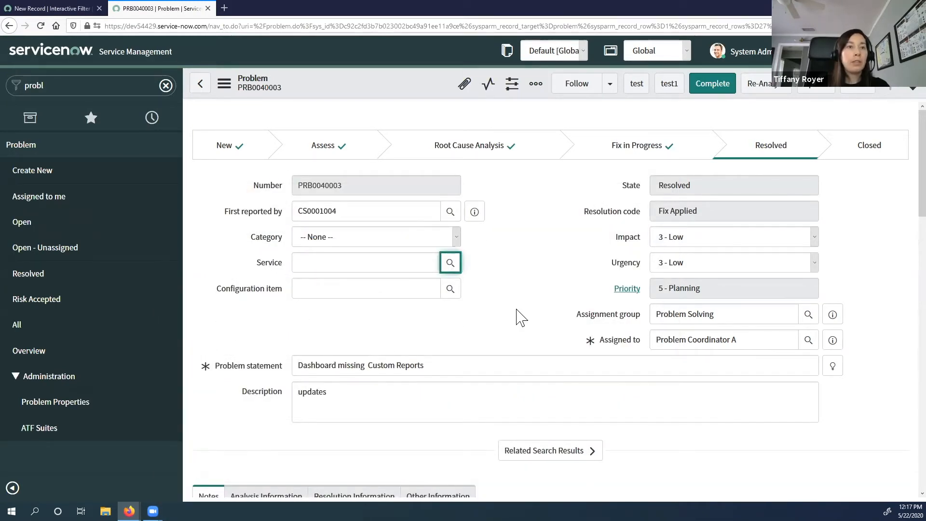
Review the fields in the problem form's Analysis Information and Other Information sections.
{"action": "scroll", "coordinate": [519, 314], "scroll_direction": "down", "scroll_amount": 2}
{"action": "scroll", "coordinate": [510, 315], "scroll_direction": "down", "scroll_amount": 2}
{"action": "left_click", "coordinate": [368, 375]}
{"action": "left_click", "coordinate": [289, 369]}
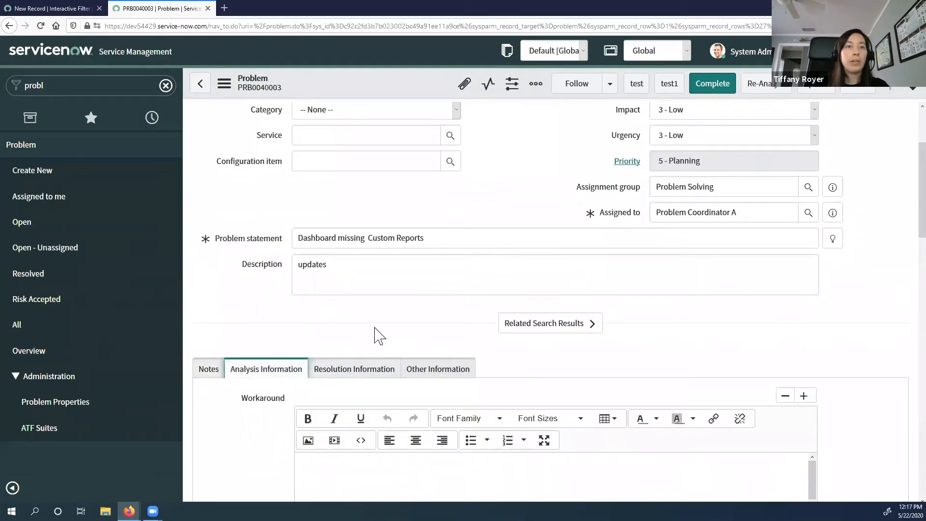
{"action": "scroll", "coordinate": [378, 335], "scroll_direction": "down", "scroll_amount": 2}
{"action": "left_click", "coordinate": [455, 310]}
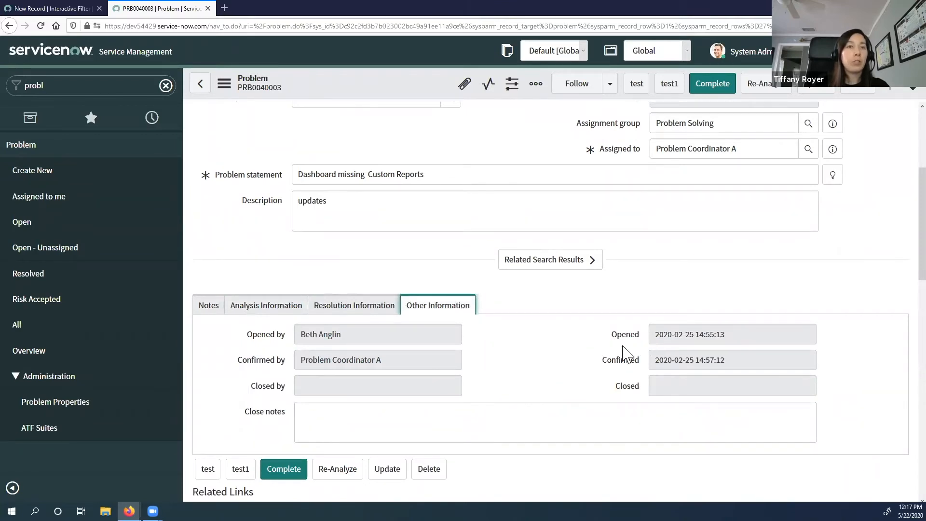
{"action": "scroll", "coordinate": [586, 359], "scroll_direction": "up", "scroll_amount": 5}
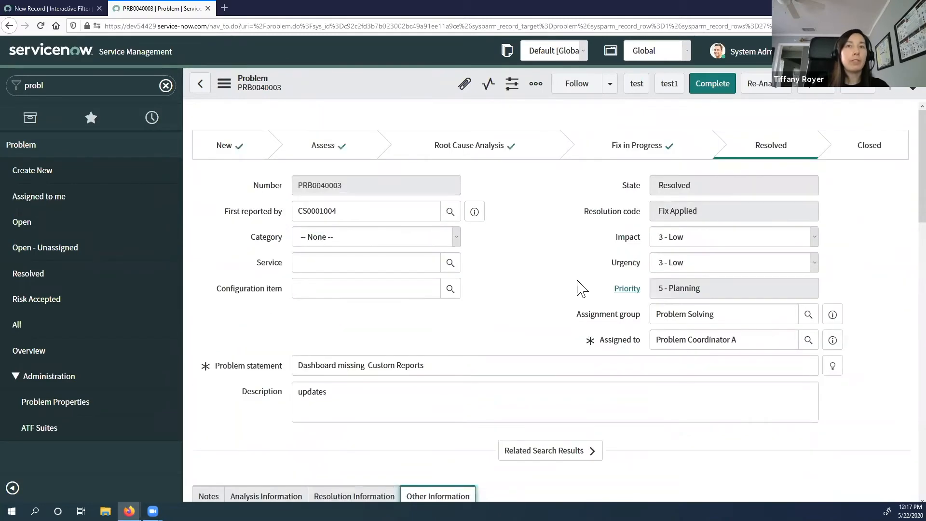
Return to the new interactive filter record and name the filter Demo Impact.
{"action": "left_click", "coordinate": [54, 9]}
{"action": "left_click", "coordinate": [344, 159]}
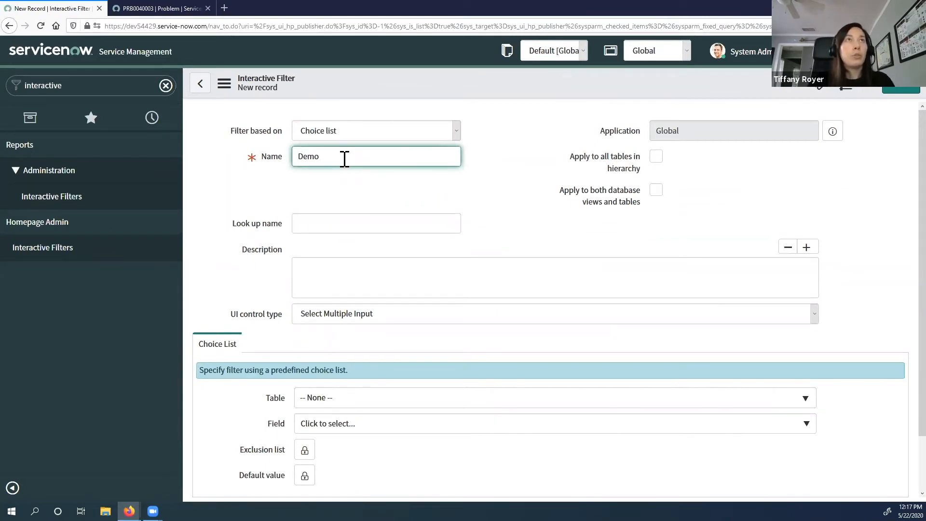
{"action": "type", "text": "Impac"}
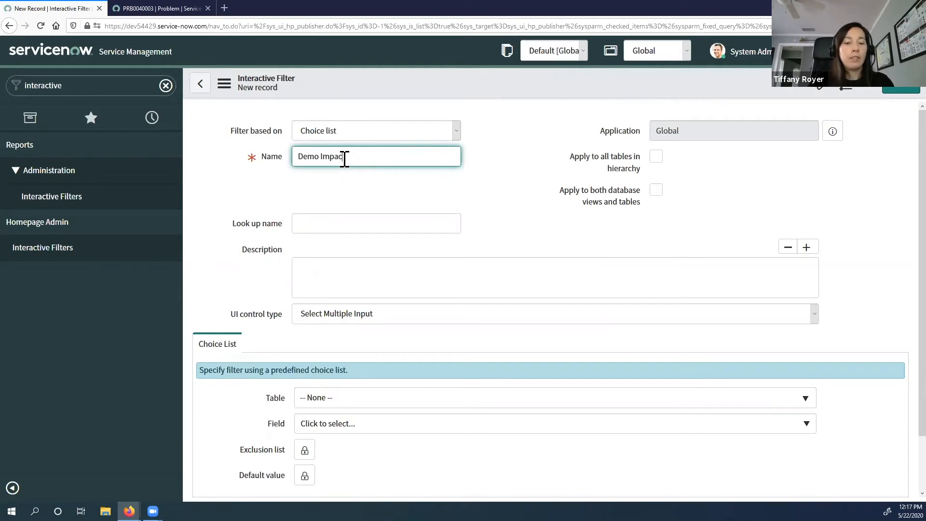
{"action": "type", "text": "t"}
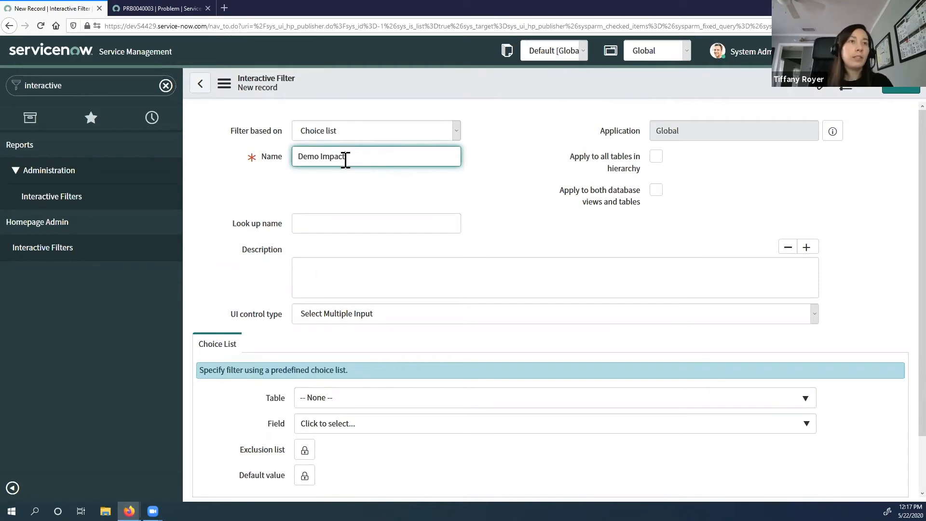
Set the Demo Impact filter's UI control type to Checkboxes and its table to Problem [problem].
{"action": "left_click", "coordinate": [326, 321]}
{"action": "left_click", "coordinate": [329, 351]}
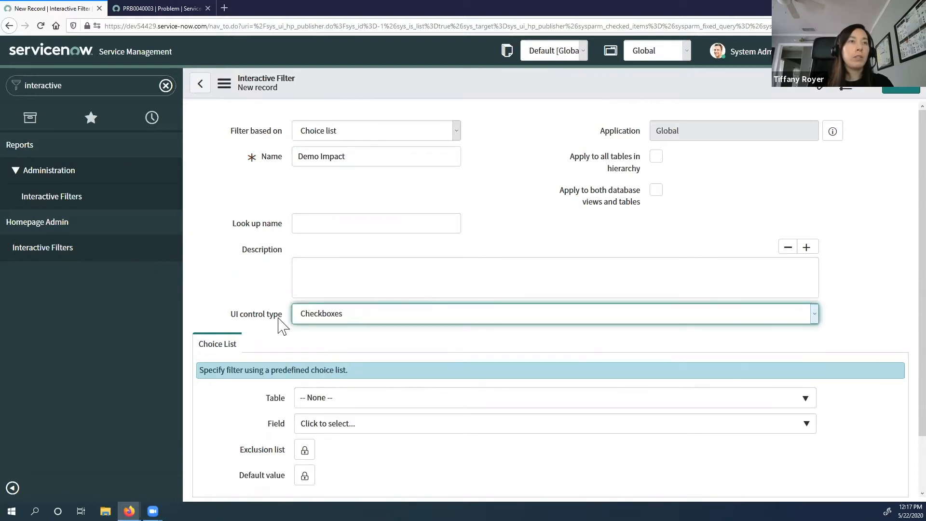
{"action": "scroll", "coordinate": [338, 328], "scroll_direction": "down", "scroll_amount": 2}
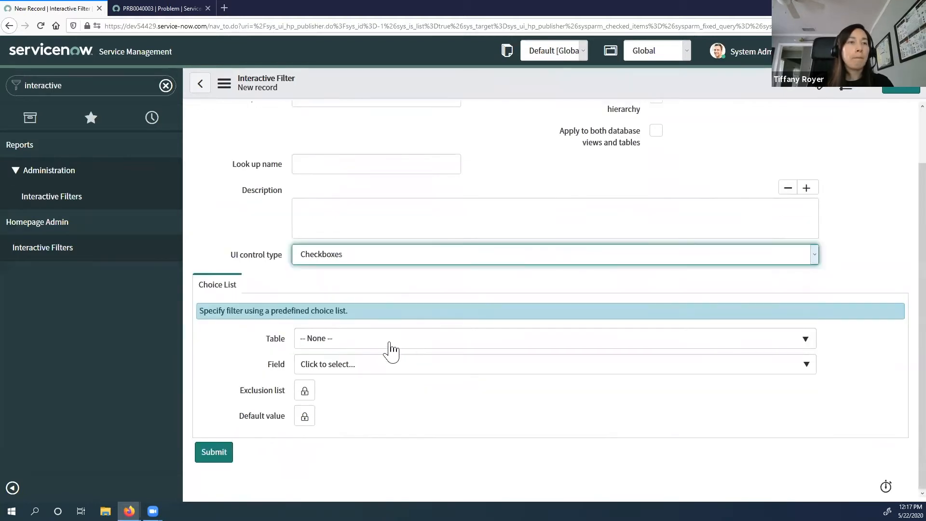
{"action": "left_click", "coordinate": [387, 343]}
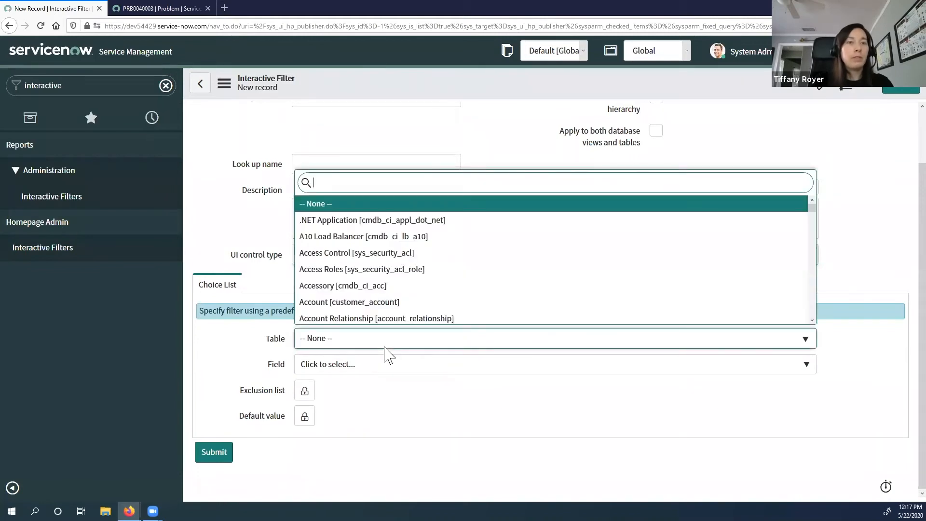
{"action": "type", "text": "problem"}
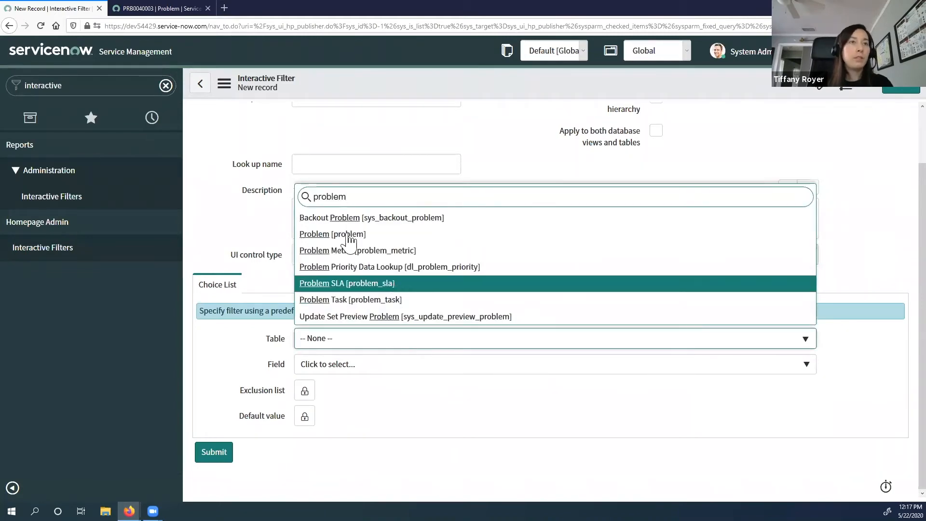
{"action": "left_click", "coordinate": [343, 235]}
Choose Impact from the element tree as the choice list field.
{"action": "left_click", "coordinate": [347, 365]}
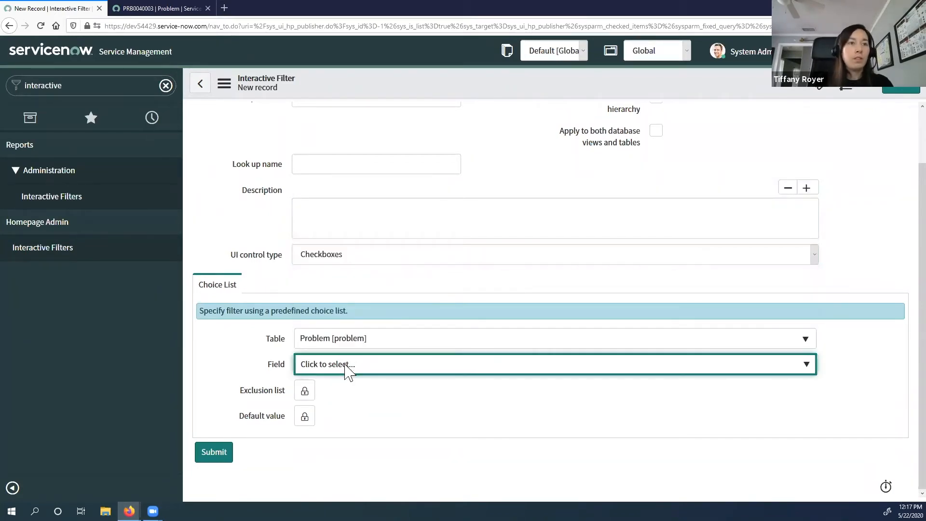
{"action": "scroll", "coordinate": [552, 252], "scroll_direction": "down", "scroll_amount": 10}
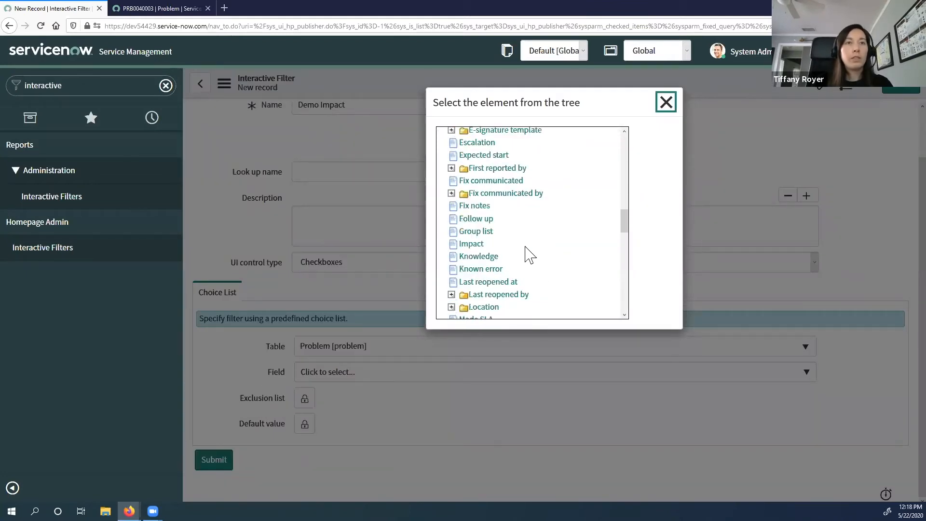
{"action": "left_click", "coordinate": [473, 245]}
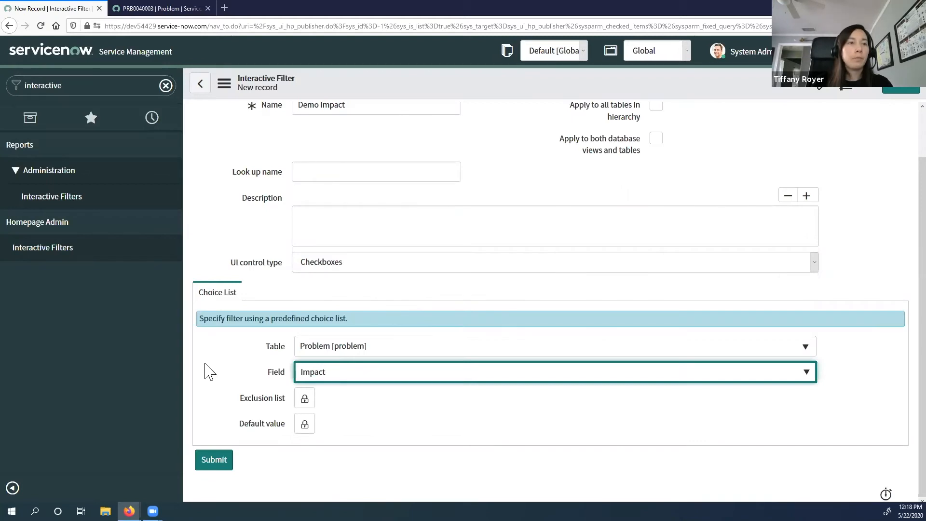
Check which Impact choices can be excluded through the Exclusion list, leaving the list empty and locked again.
{"action": "left_click", "coordinate": [305, 399]}
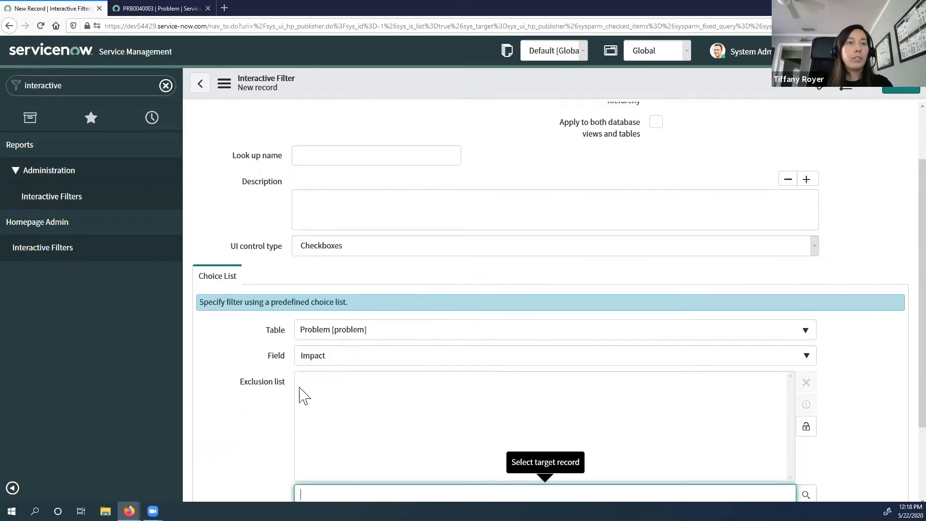
{"action": "scroll", "coordinate": [244, 383], "scroll_direction": "down", "scroll_amount": 2}
{"action": "left_click", "coordinate": [806, 403]}
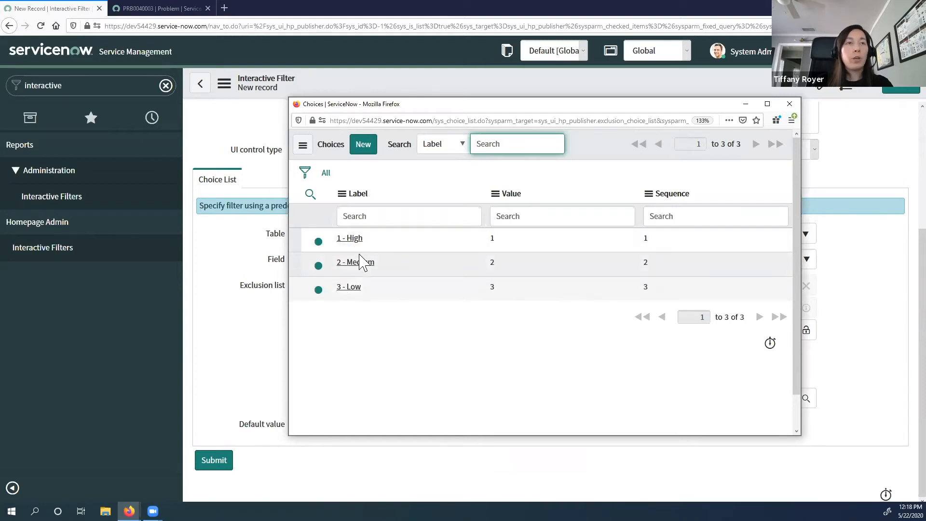
{"action": "left_click", "coordinate": [790, 104]}
{"action": "left_click", "coordinate": [806, 330]}
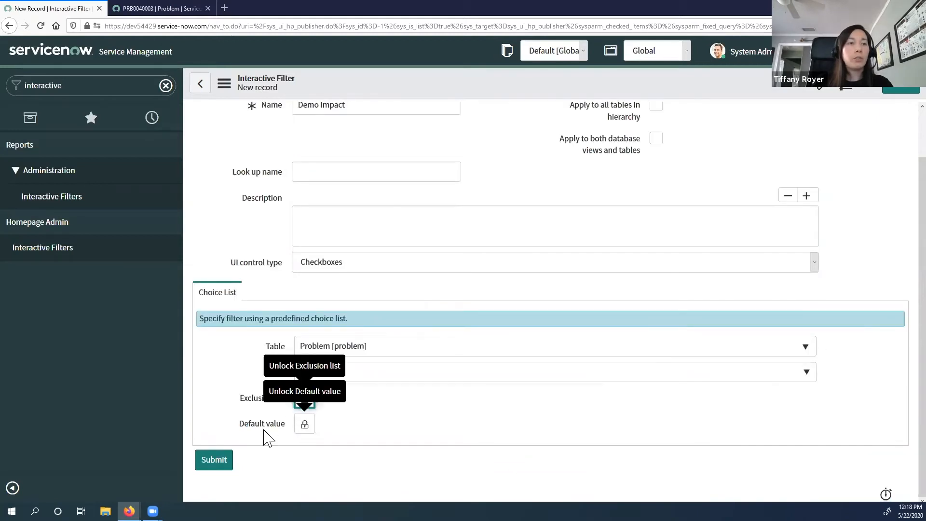
Review the completed Demo Impact filter form and submit the record.
{"action": "scroll", "coordinate": [317, 437], "scroll_direction": "up", "scroll_amount": 1}
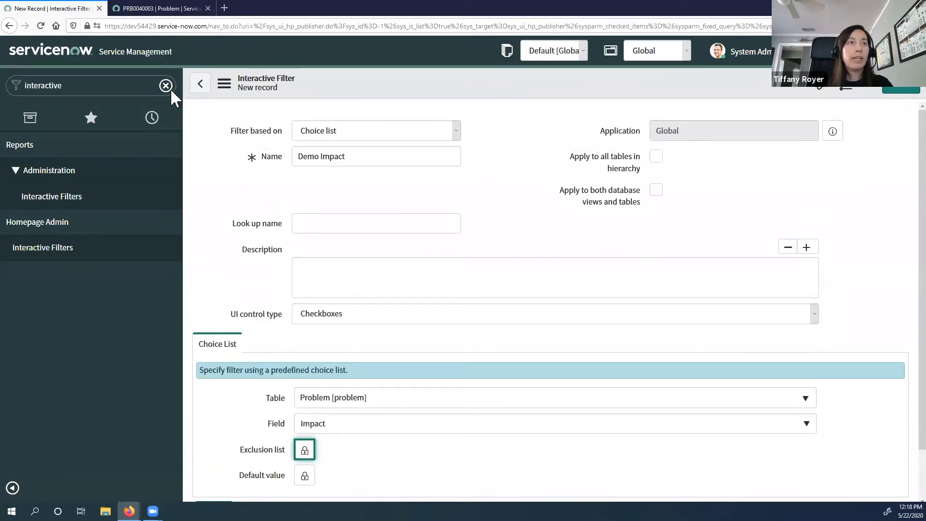
{"action": "scroll", "coordinate": [221, 188], "scroll_direction": "down", "scroll_amount": 1}
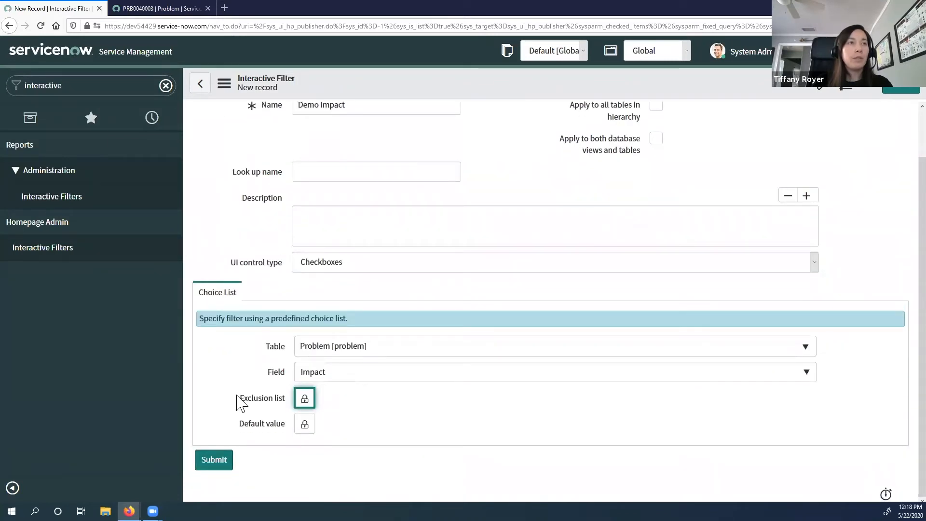
{"action": "left_click", "coordinate": [213, 456]}
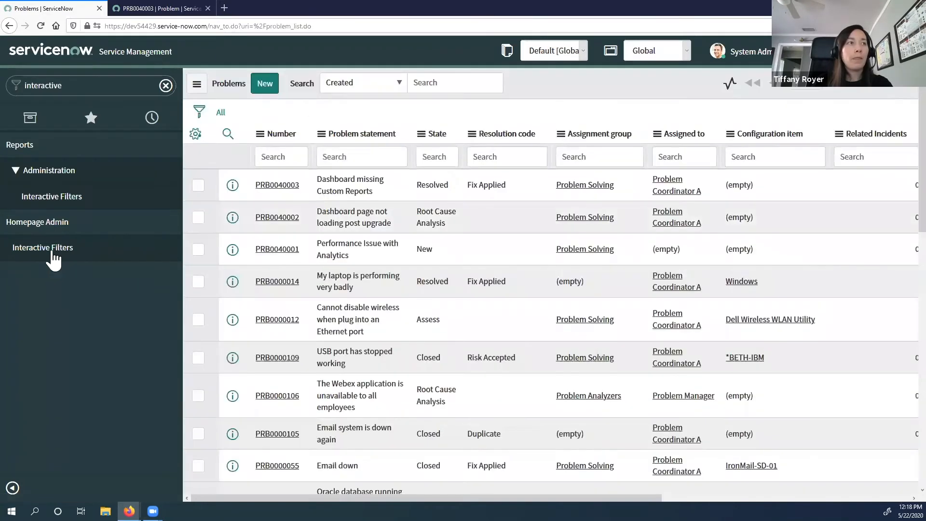
Create a new interactive filter named Demo Service, based on Reference.
{"action": "left_click", "coordinate": [52, 251]}
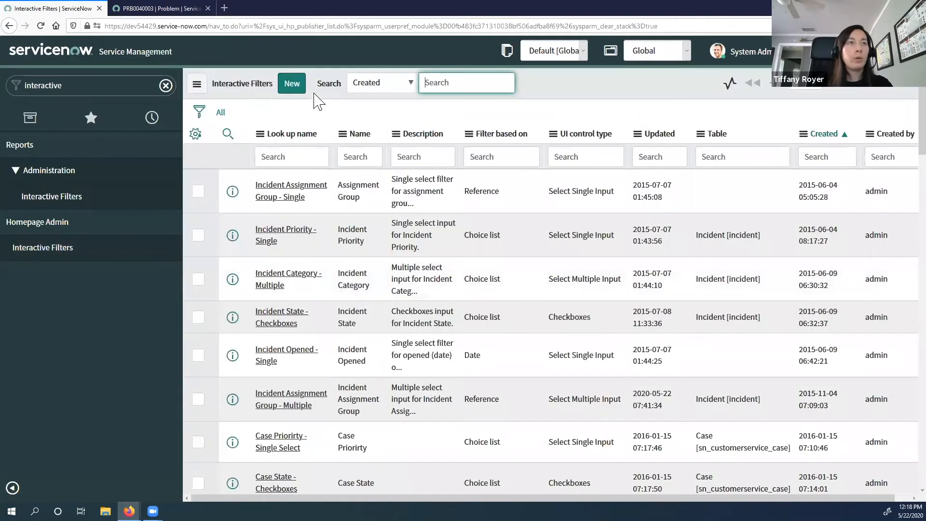
{"action": "left_click", "coordinate": [292, 86]}
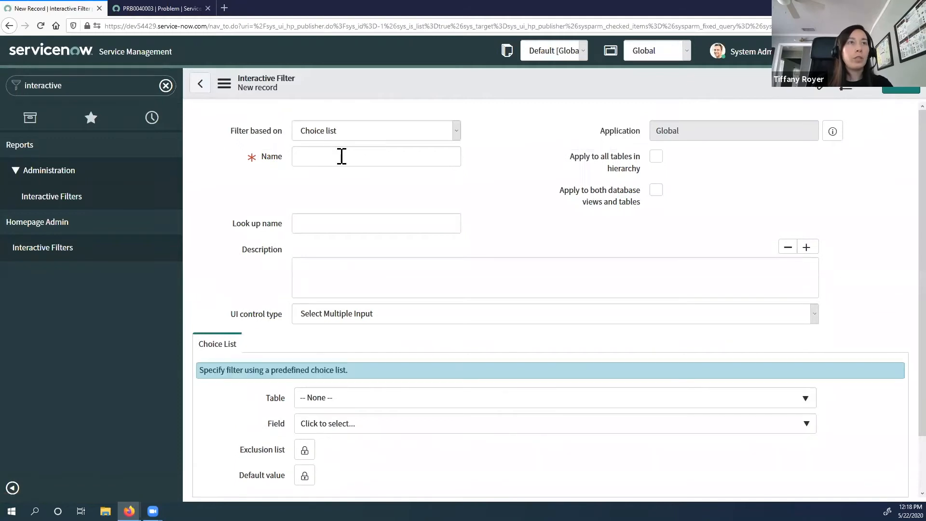
{"action": "left_click", "coordinate": [342, 157]}
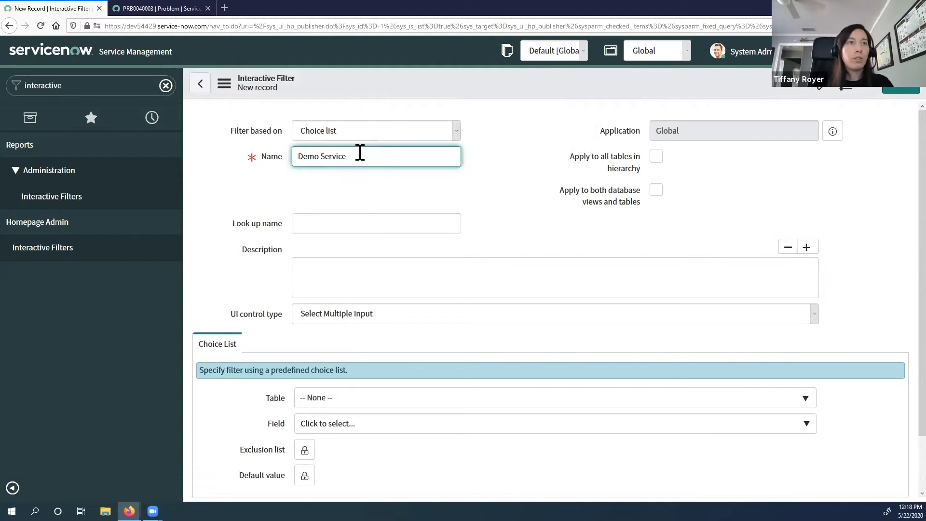
{"action": "left_click", "coordinate": [360, 133]}
{"action": "left_click", "coordinate": [343, 182]}
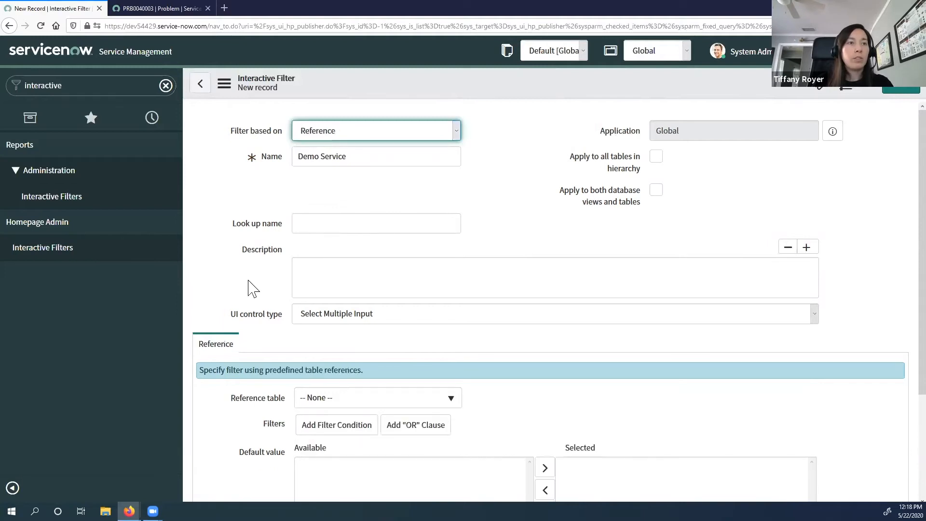
Search the reference table choices for "service" and for "business serv", looking through the matching tables.
{"action": "scroll", "coordinate": [250, 289], "scroll_direction": "down", "scroll_amount": 3}
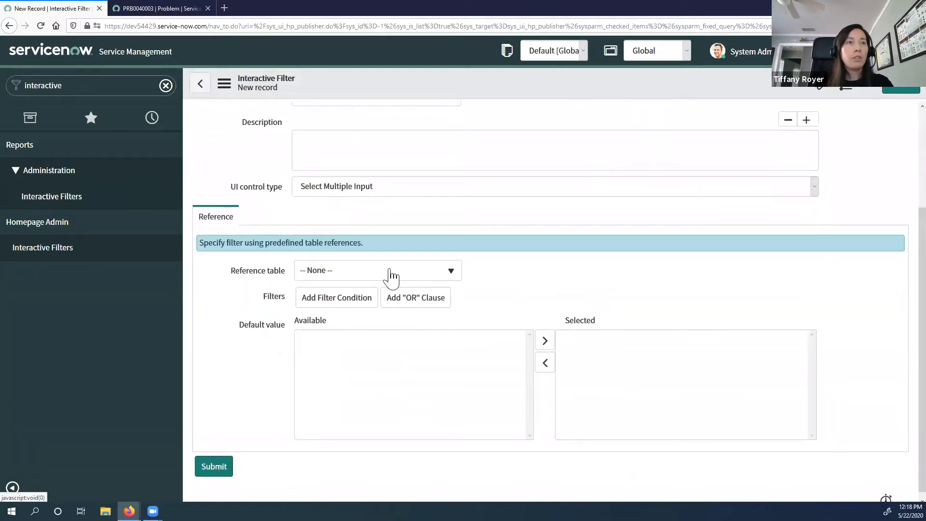
{"action": "left_click", "coordinate": [391, 271]}
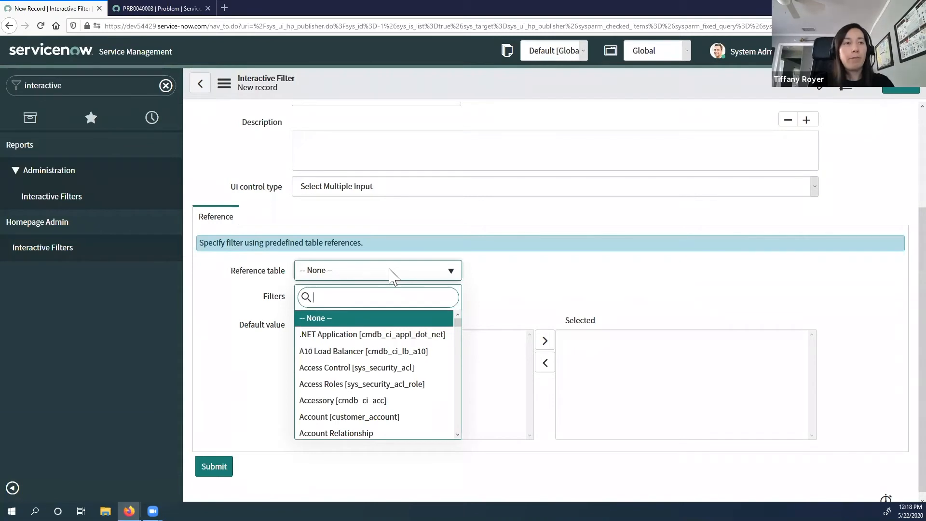
{"action": "type", "text": "service"}
{"action": "key", "text": "BackSpace"}
{"action": "key", "text": "BackSpace"}
{"action": "key", "text": "BackSpace"}
{"action": "key", "text": "BackSpace"}
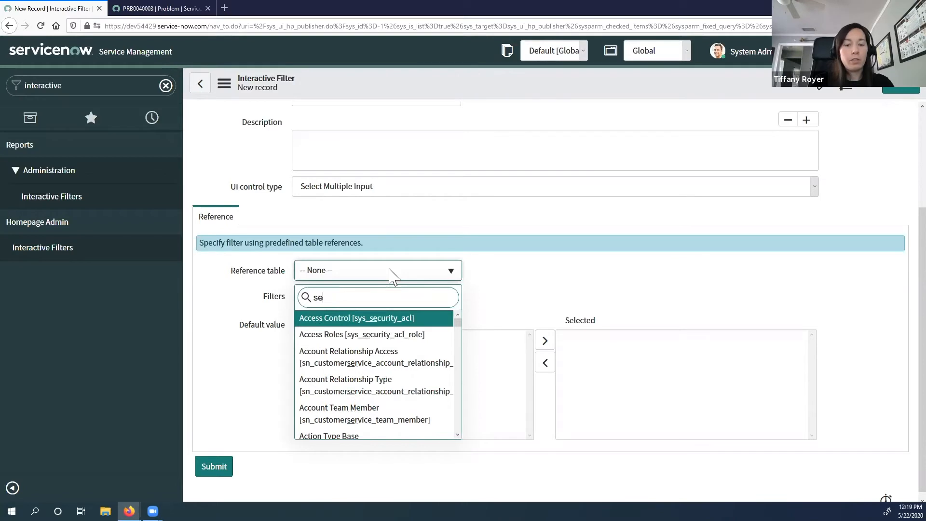
{"action": "key", "text": "BackSpace"}
{"action": "key", "text": "BackSpace"}
{"action": "type", "text": "business serv"}
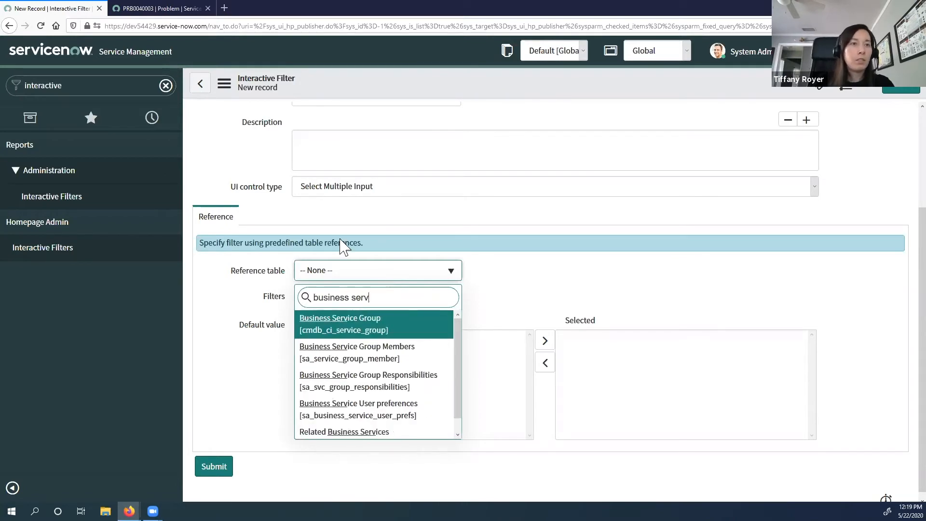
{"action": "scroll", "coordinate": [337, 350], "scroll_direction": "down", "scroll_amount": 1}
{"action": "scroll", "coordinate": [367, 367], "scroll_direction": "up", "scroll_amount": 2}
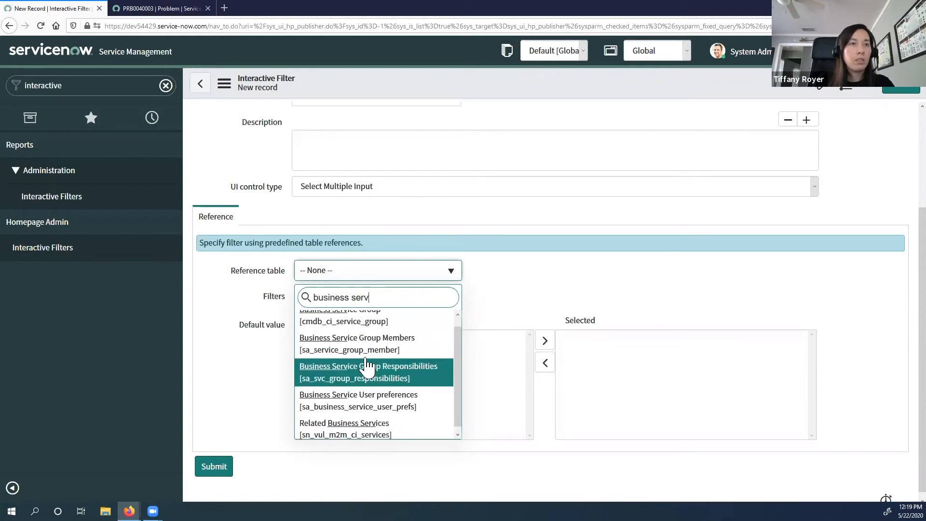
Search the reference table choices by the column name "business_serv" and clear the search text.
{"action": "type", "text": "\\"}
{"action": "key", "text": "BackSpace"}
{"action": "key", "text": "BackSpace"}
{"action": "key", "text": "BackSpace"}
{"action": "type", "text": "_service"}
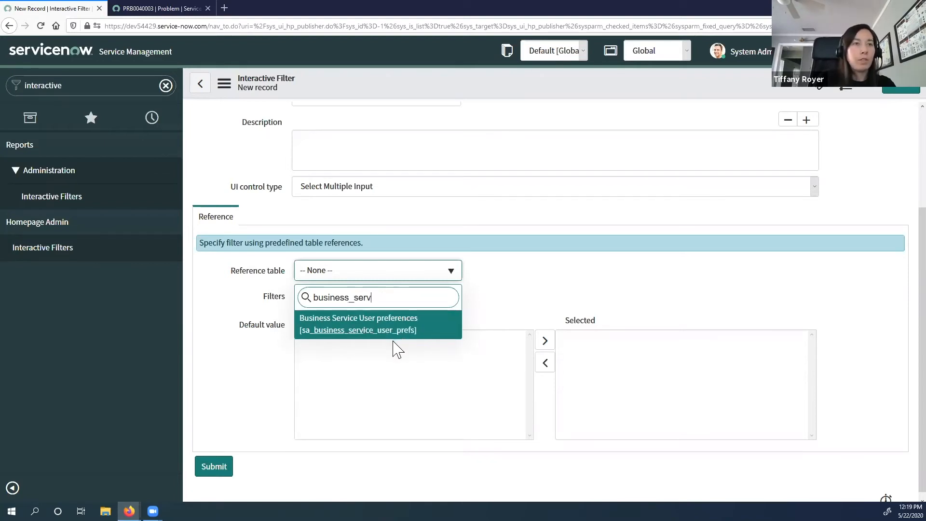
{"action": "key", "text": "BackSpace"}
{"action": "key", "text": "BackSpace"}
{"action": "key", "text": "BackSpace"}
{"action": "key", "text": "BackSpace"}
{"action": "key", "text": "BackSpace"}
{"action": "key", "text": "BackSpace"}
{"action": "key", "text": "BackSpace"}
{"action": "key", "text": "BackSpace"}
{"action": "key", "text": "BackSpace"}
{"action": "key", "text": "BackSpace"}
{"action": "key", "text": "BackSpace"}
{"action": "key", "text": "BackSpace"}
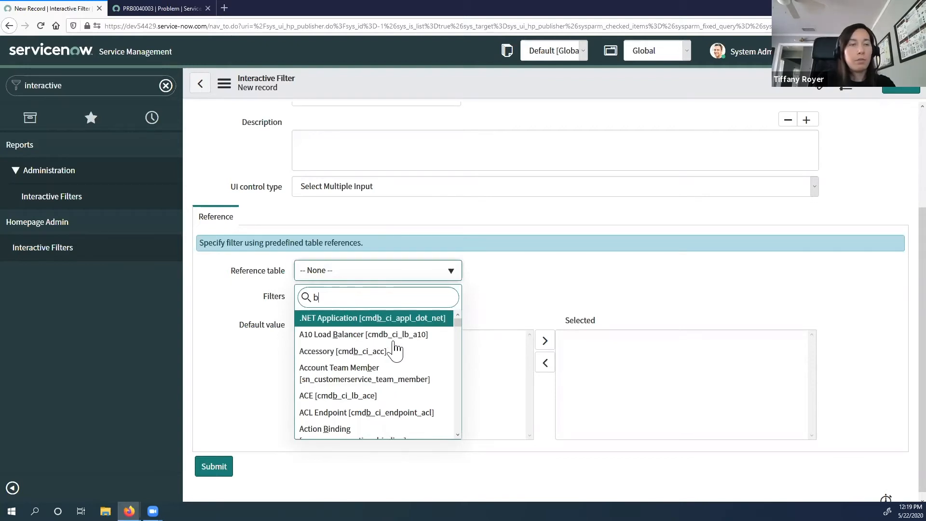
{"action": "key", "text": "BackSpace"}
Search the reference table choices for "service" and look through the long list for the right Service table.
{"action": "type", "text": "service"}
{"action": "scroll", "coordinate": [373, 378], "scroll_direction": "down", "scroll_amount": 5}
{"action": "scroll", "coordinate": [374, 377], "scroll_direction": "down", "scroll_amount": 10}
{"action": "scroll", "coordinate": [374, 377], "scroll_direction": "down", "scroll_amount": 10}
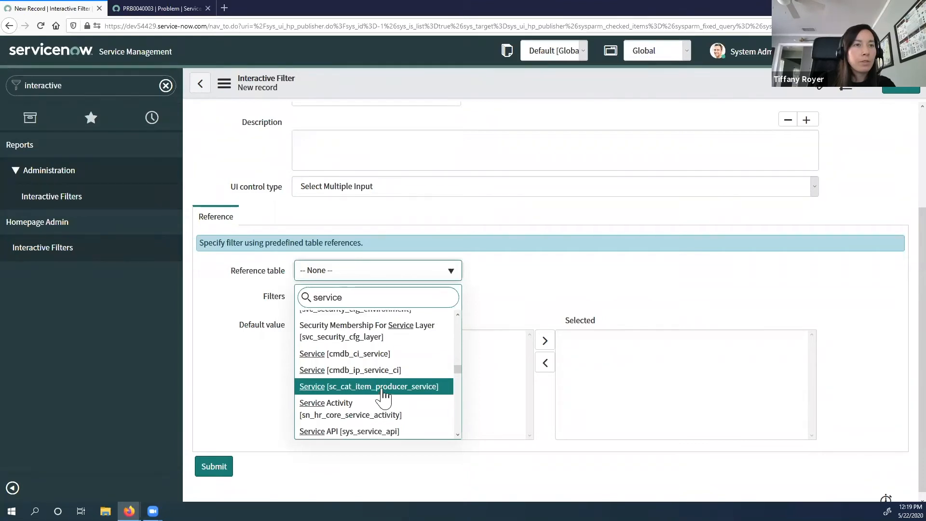
{"action": "scroll", "coordinate": [385, 396], "scroll_direction": "up", "scroll_amount": 2}
{"action": "scroll", "coordinate": [384, 395], "scroll_direction": "down", "scroll_amount": 3}
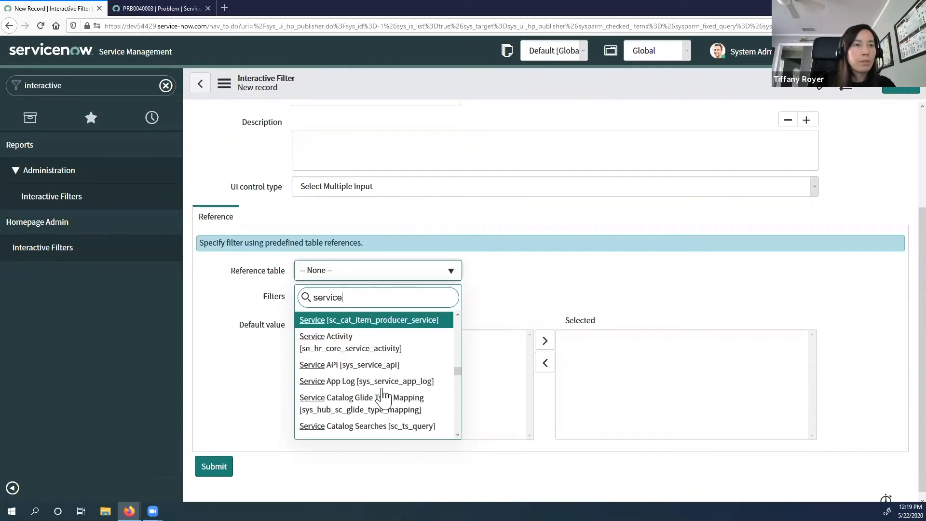
{"action": "scroll", "coordinate": [400, 395], "scroll_direction": "down", "scroll_amount": 1}
{"action": "scroll", "coordinate": [400, 394], "scroll_direction": "down", "scroll_amount": 1}
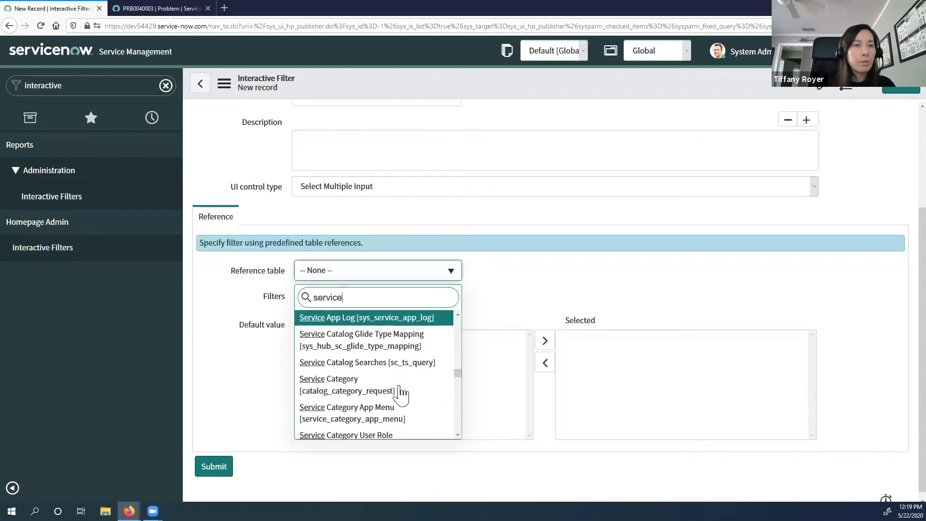
{"action": "scroll", "coordinate": [419, 393], "scroll_direction": "down", "scroll_amount": 3}
{"action": "scroll", "coordinate": [419, 392], "scroll_direction": "down", "scroll_amount": 2}
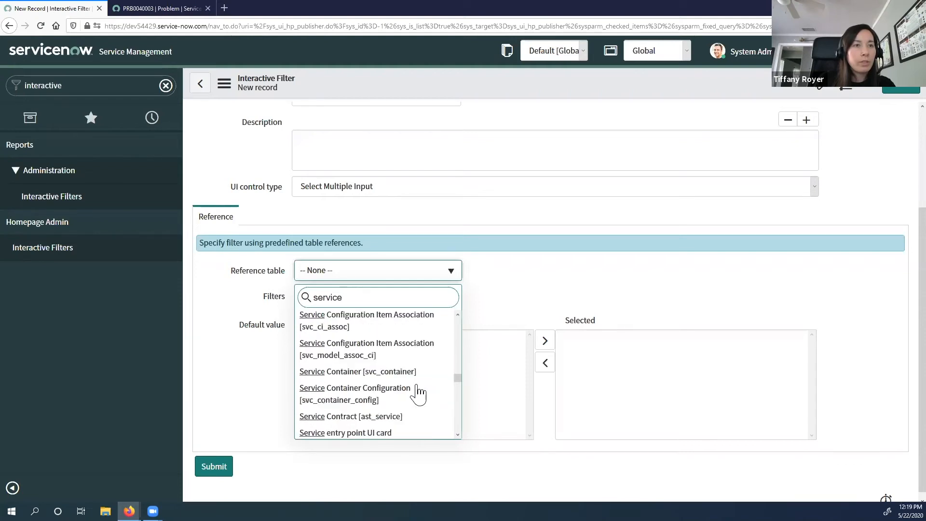
Switch to the problem record, open the Service field's dictionary entry, and preview the table it references.
{"action": "left_click", "coordinate": [184, 8]}
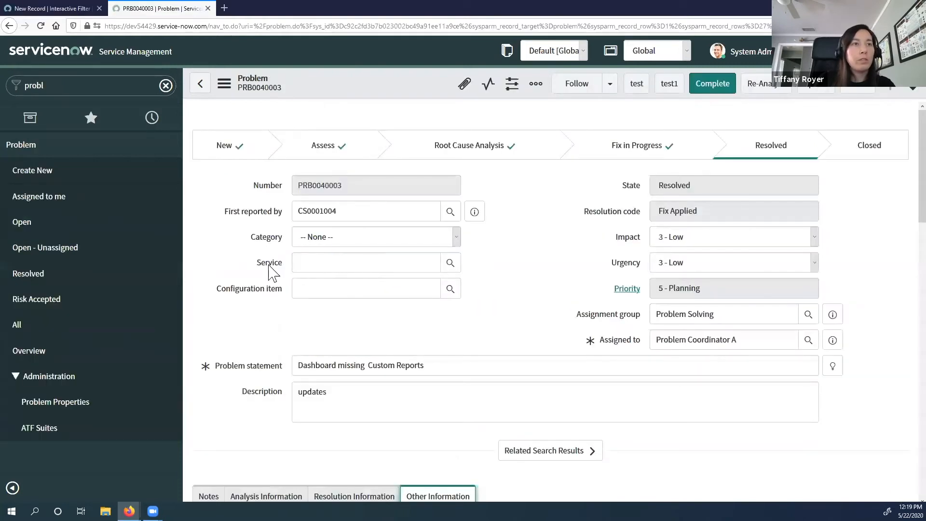
{"action": "right_click", "coordinate": [272, 270]}
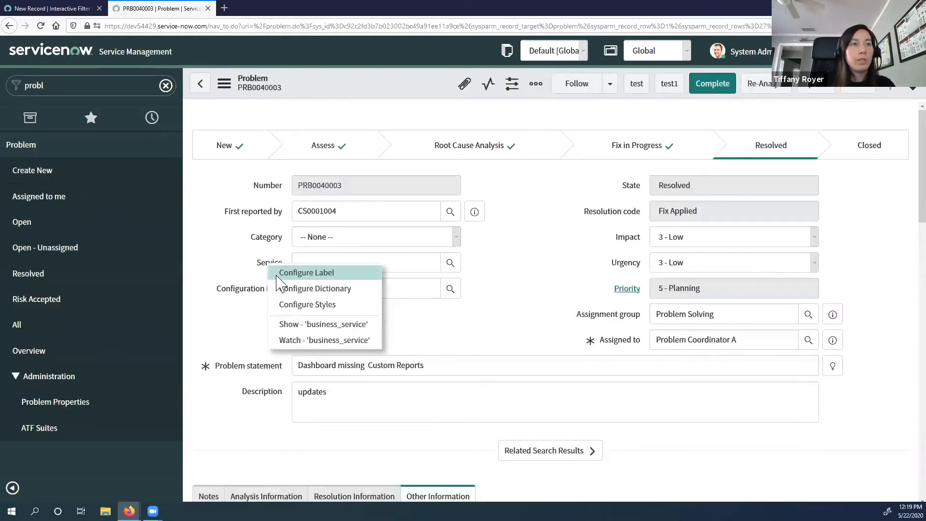
{"action": "left_click", "coordinate": [303, 289]}
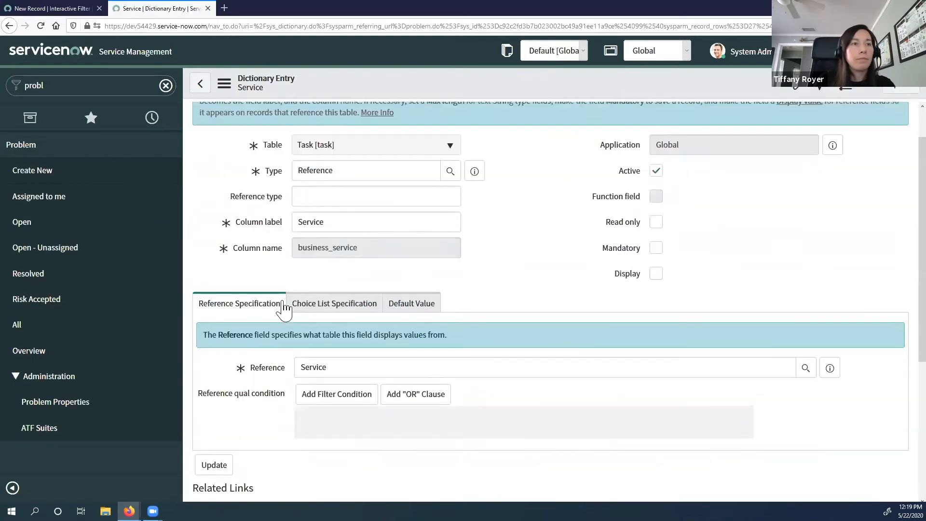
{"action": "scroll", "coordinate": [283, 309], "scroll_direction": "down", "scroll_amount": 2}
{"action": "left_click", "coordinate": [830, 349]}
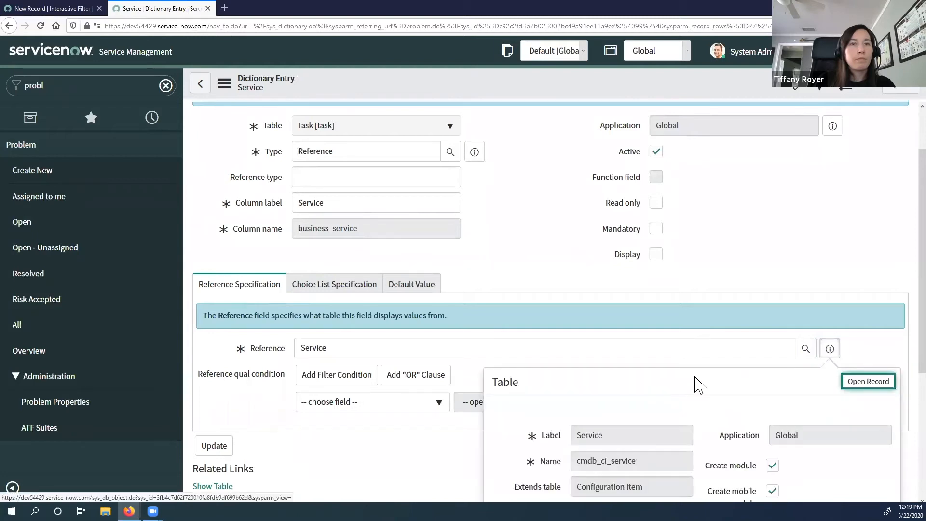
Copy the table name cmdb_ci_service from the referenced table's preview.
{"action": "scroll", "coordinate": [666, 419], "scroll_direction": "down", "scroll_amount": 2}
{"action": "left_click_drag", "start_coordinate": [657, 401], "coordinate": [555, 397]}
{"action": "key", "text": "ctrl+c"}
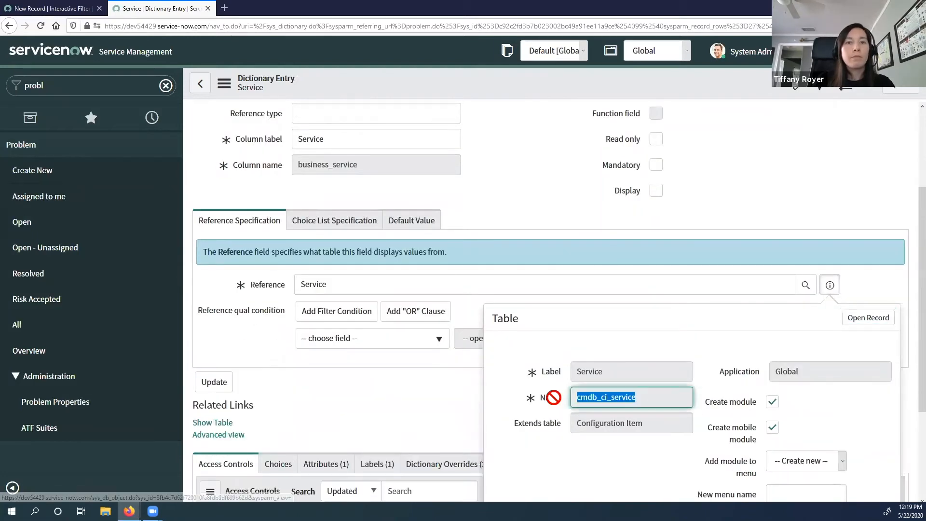
Return to the new Demo Service filter and set its reference table to Service [cmdb_ci_service] using the copied table name.
{"action": "left_click", "coordinate": [50, 9]}
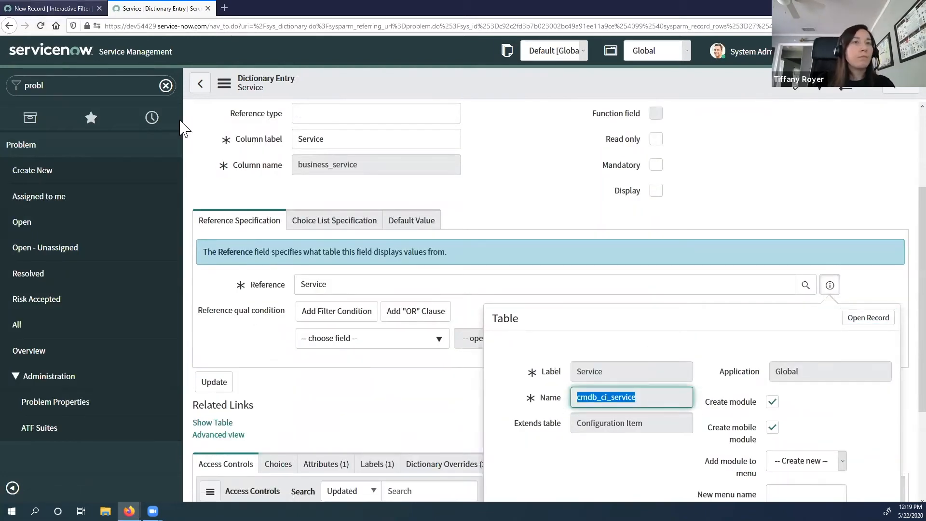
{"action": "left_click", "coordinate": [368, 278]}
{"action": "key", "text": "ctrl+v"}
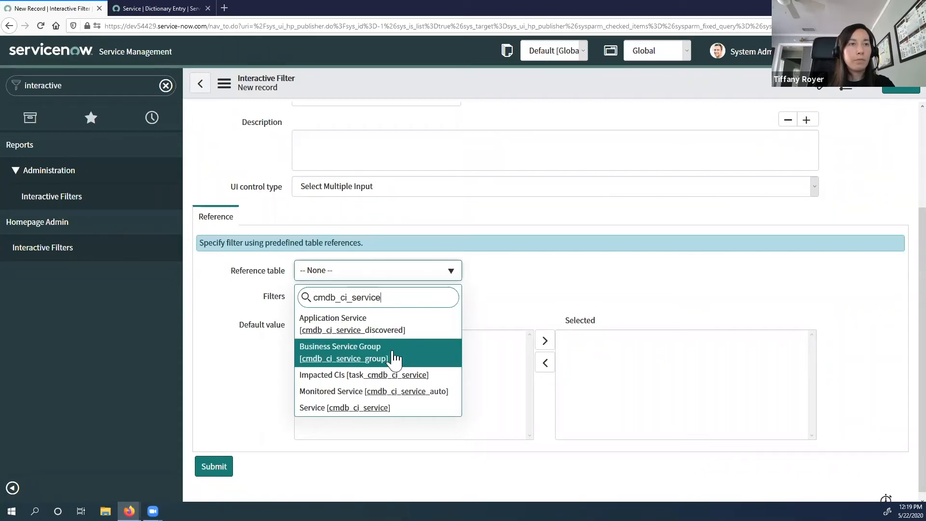
{"action": "left_click", "coordinate": [388, 409]}
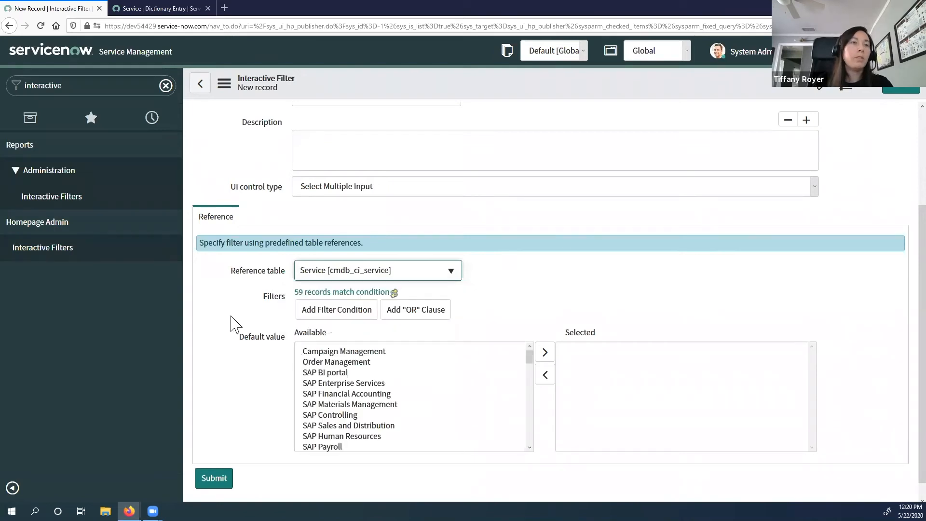
Review the default value choices for the Demo Service filter and save the record while staying on its form.
{"action": "scroll", "coordinate": [249, 303], "scroll_direction": "up", "scroll_amount": 2}
{"action": "scroll", "coordinate": [249, 303], "scroll_direction": "down", "scroll_amount": 3}
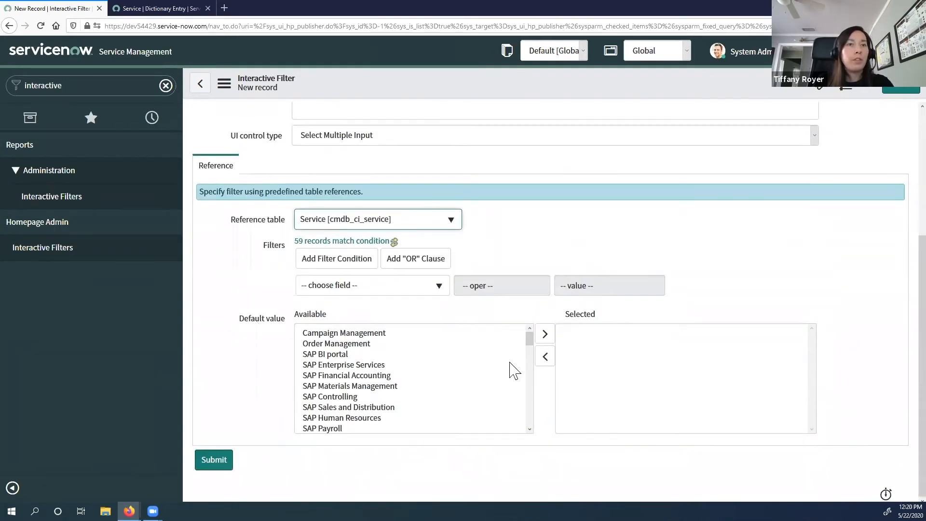
{"action": "left_click_drag", "start_coordinate": [533, 347], "coordinate": [451, 339]}
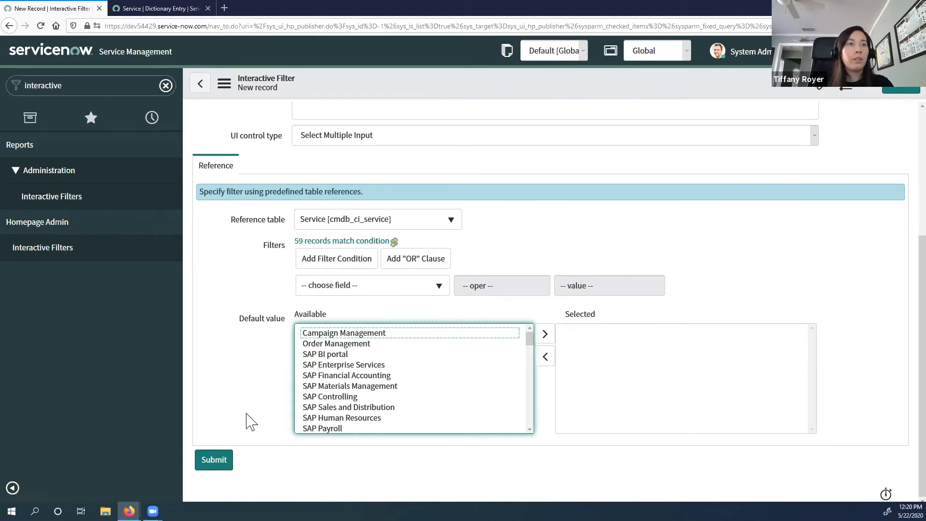
{"action": "scroll", "coordinate": [292, 265], "scroll_direction": "up", "scroll_amount": 2}
{"action": "left_click", "coordinate": [223, 83]}
{"action": "left_click", "coordinate": [248, 96]}
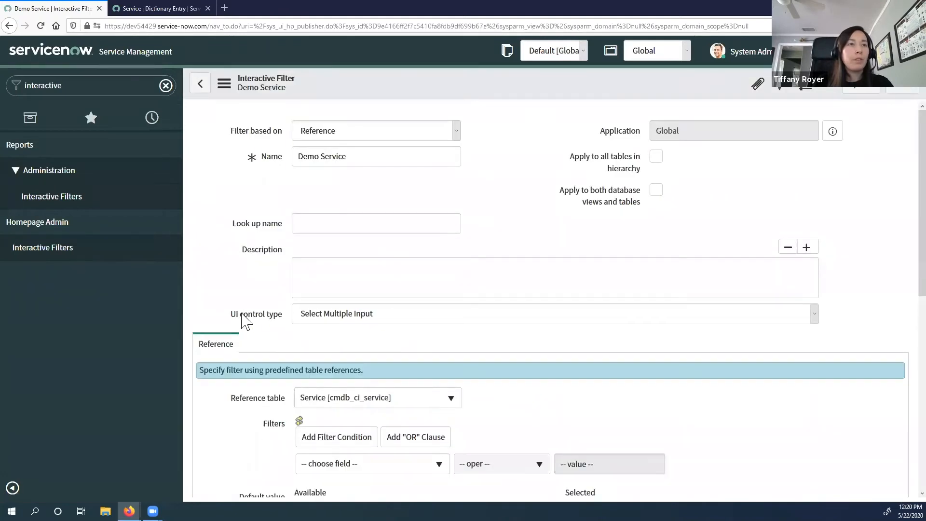
Start a new interactive filter reference for Demo Service and set its reference table to Problem [problem].
{"action": "scroll", "coordinate": [244, 319], "scroll_direction": "down", "scroll_amount": 3}
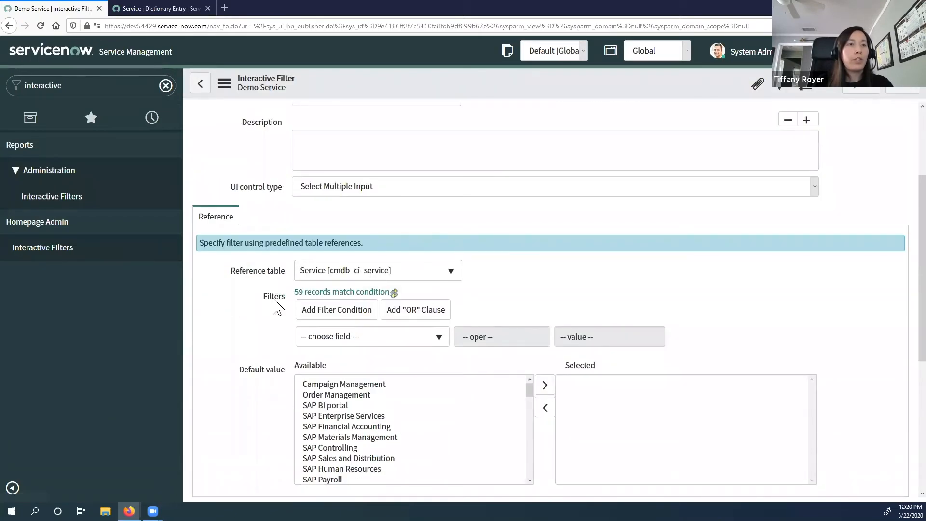
{"action": "scroll", "coordinate": [273, 306], "scroll_direction": "down", "scroll_amount": 5}
{"action": "left_click", "coordinate": [264, 351]}
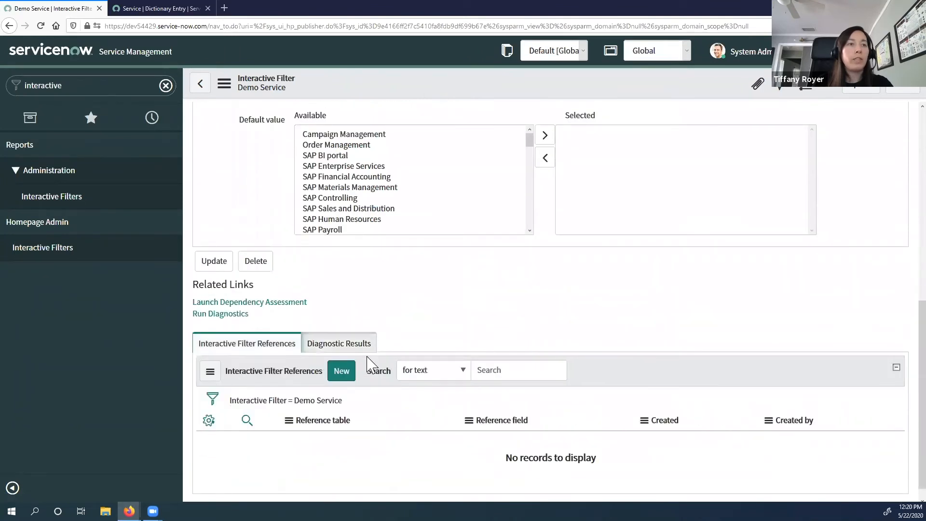
{"action": "left_click", "coordinate": [344, 371]}
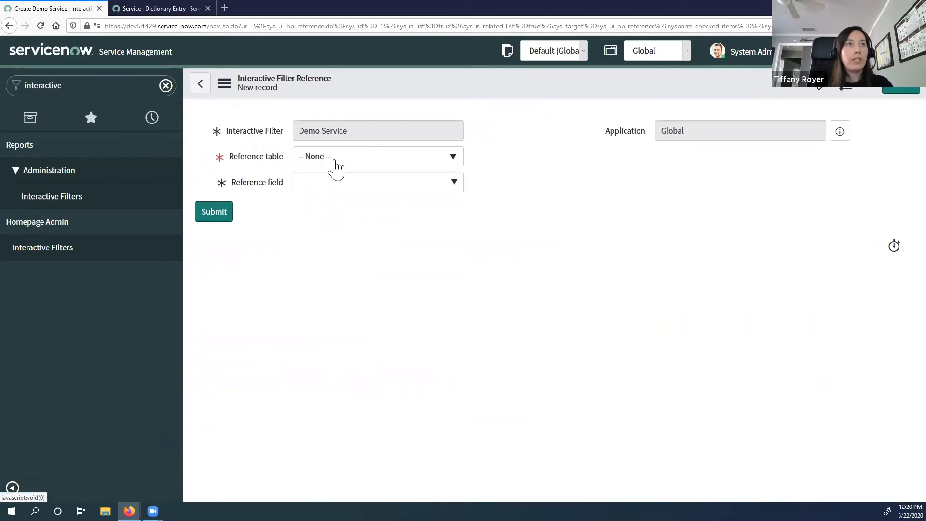
{"action": "left_click", "coordinate": [338, 167]}
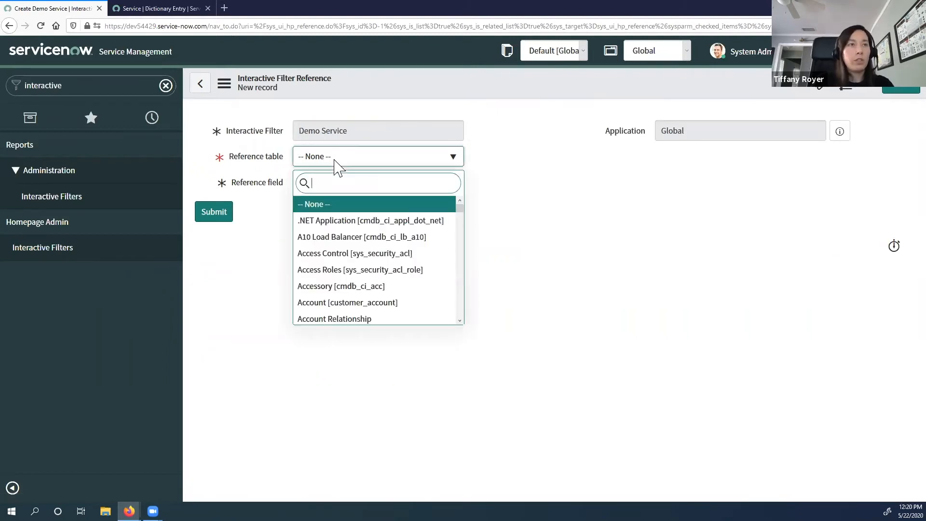
{"action": "type", "text": "prob"}
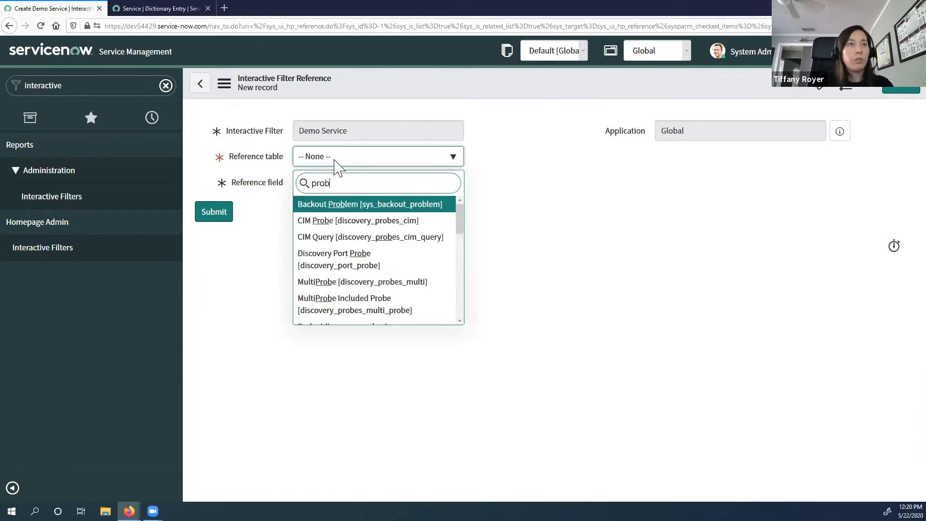
{"action": "type", "text": "lem"}
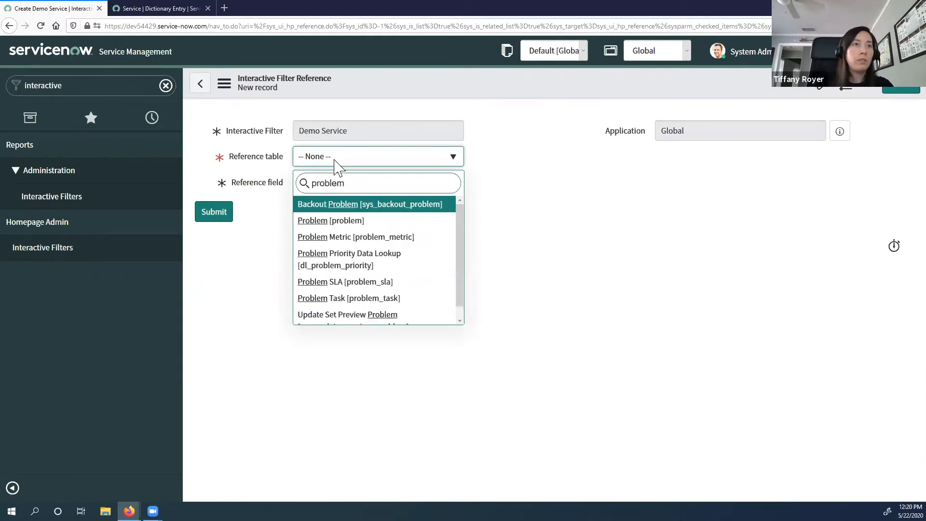
{"action": "left_click", "coordinate": [344, 222]}
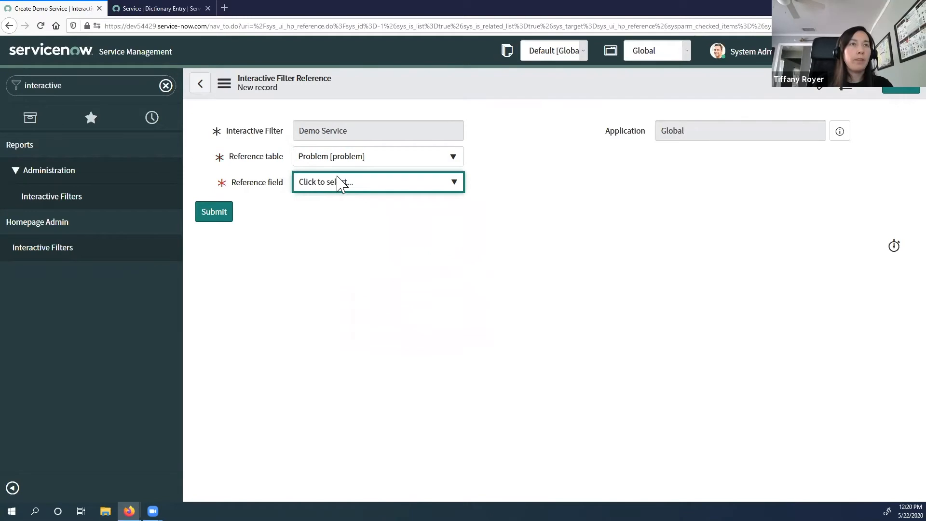
Set the reference field to the problem table's business_service column and submit the filter reference.
{"action": "left_click", "coordinate": [340, 182]}
{"action": "scroll", "coordinate": [538, 252], "scroll_direction": "down", "scroll_amount": 2}
{"action": "scroll", "coordinate": [533, 252], "scroll_direction": "down", "scroll_amount": 3}
{"action": "left_click", "coordinate": [484, 245]}
{"action": "left_click", "coordinate": [214, 215]}
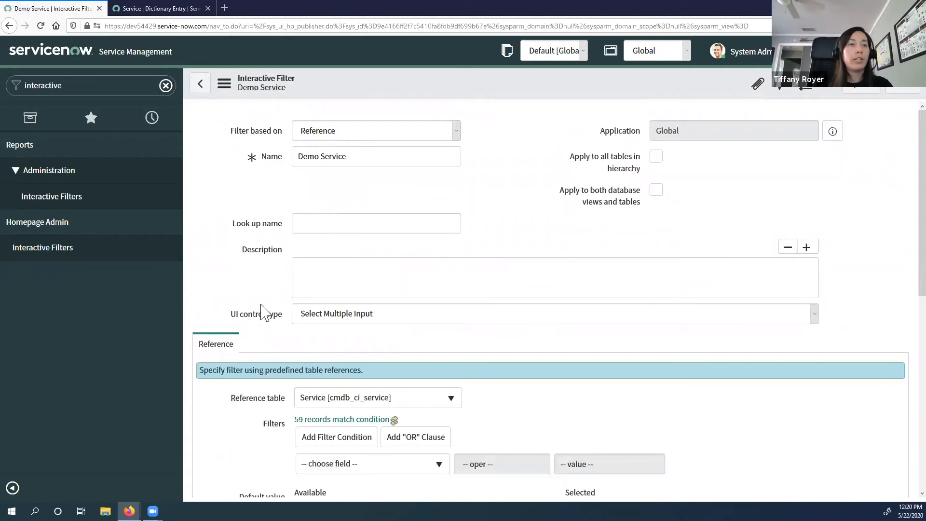
Check the Demo Service filter's interactive filter references list for the submitted reference table and field.
{"action": "scroll", "coordinate": [260, 314], "scroll_direction": "down", "scroll_amount": 7}
{"action": "left_click", "coordinate": [271, 348]}
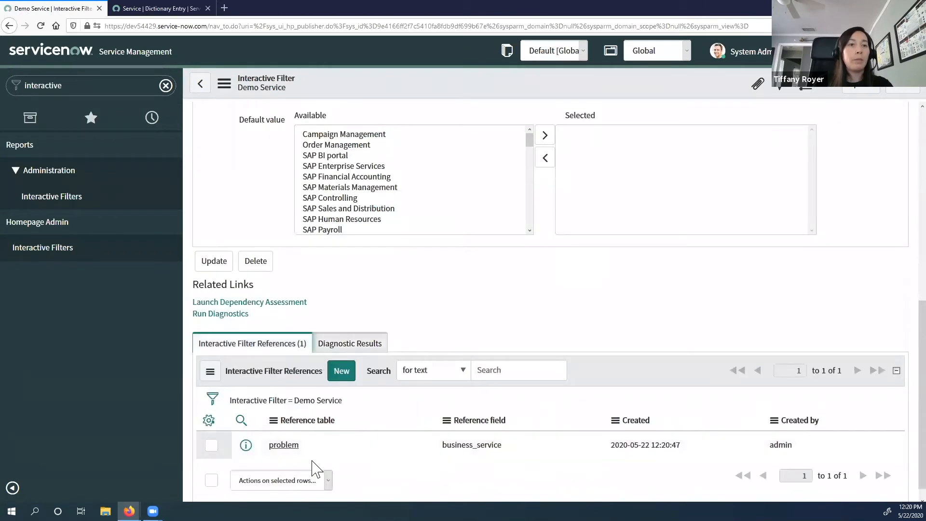
{"action": "scroll", "coordinate": [451, 453], "scroll_direction": "down", "scroll_amount": 1}
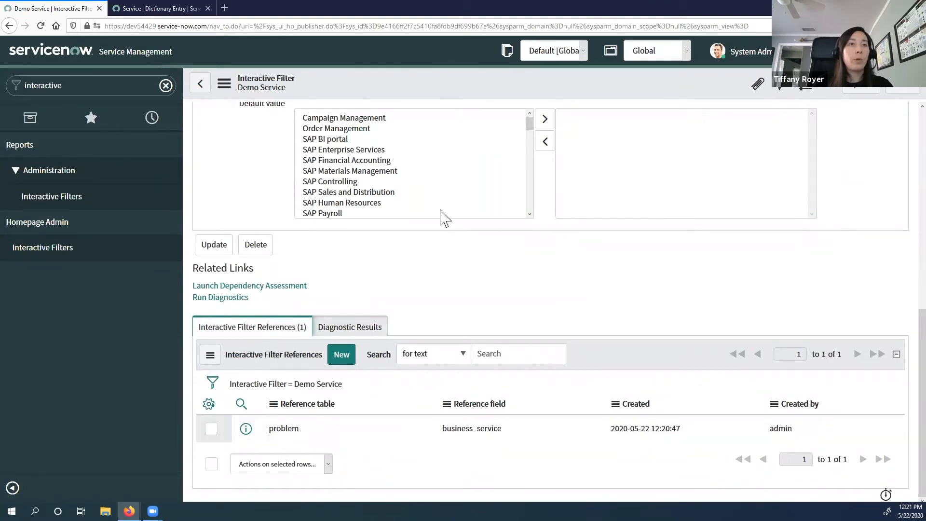
{"action": "scroll", "coordinate": [393, 285], "scroll_direction": "up", "scroll_amount": 2}
{"action": "scroll", "coordinate": [393, 285], "scroll_direction": "down", "scroll_amount": 2}
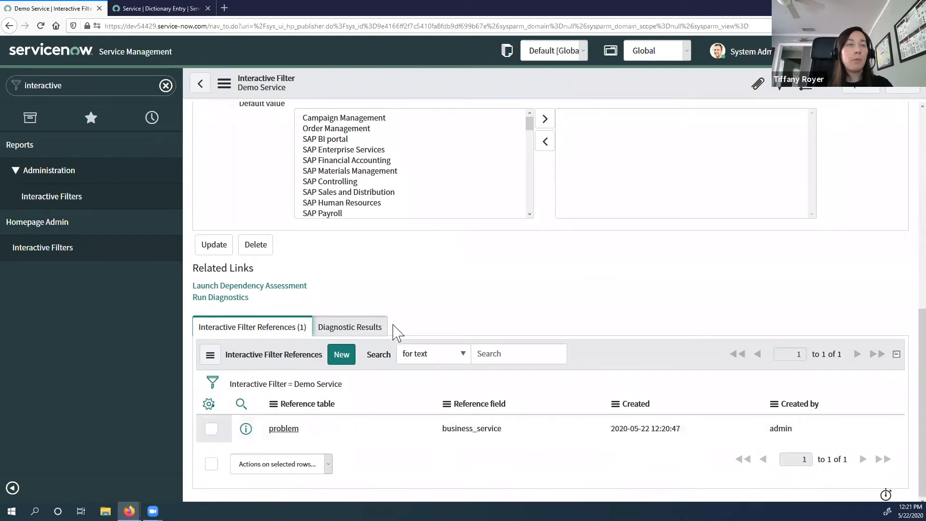
{"action": "scroll", "coordinate": [397, 332], "scroll_direction": "up", "scroll_amount": 7}
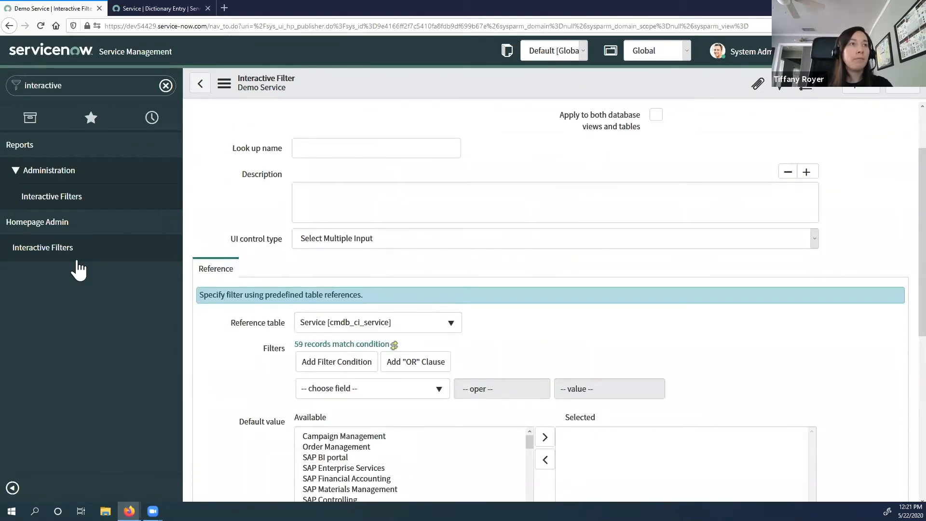
Create a new interactive filter based on Date and name it Demo Opened At.
{"action": "left_click", "coordinate": [73, 255]}
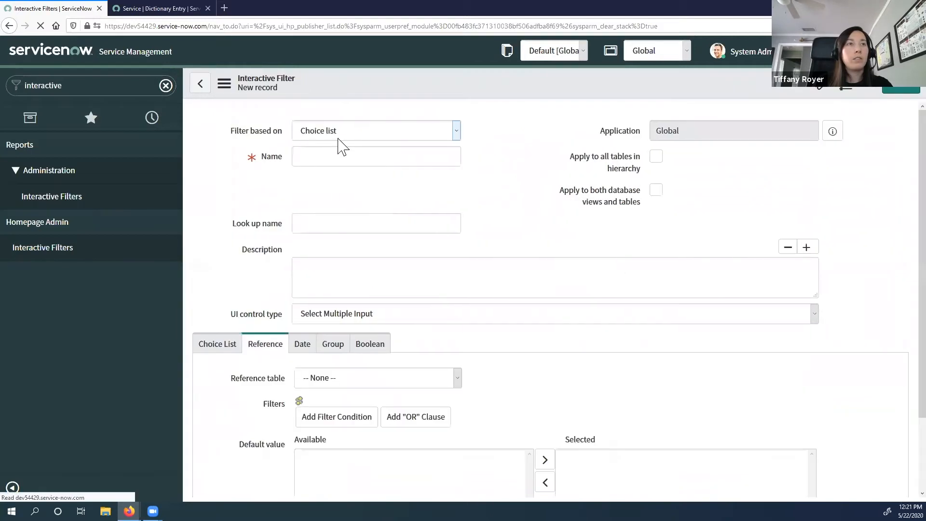
{"action": "left_click", "coordinate": [344, 134]}
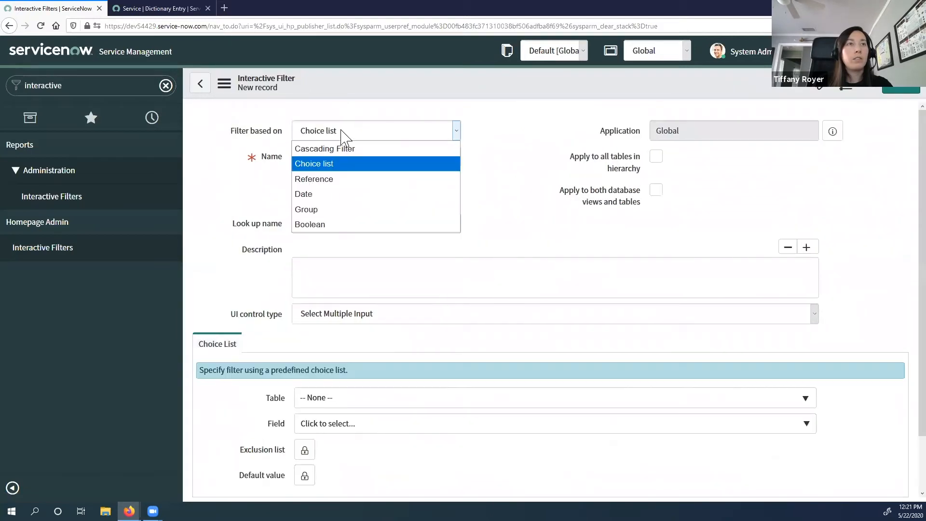
{"action": "left_click", "coordinate": [331, 195]}
{"action": "left_click", "coordinate": [341, 158]}
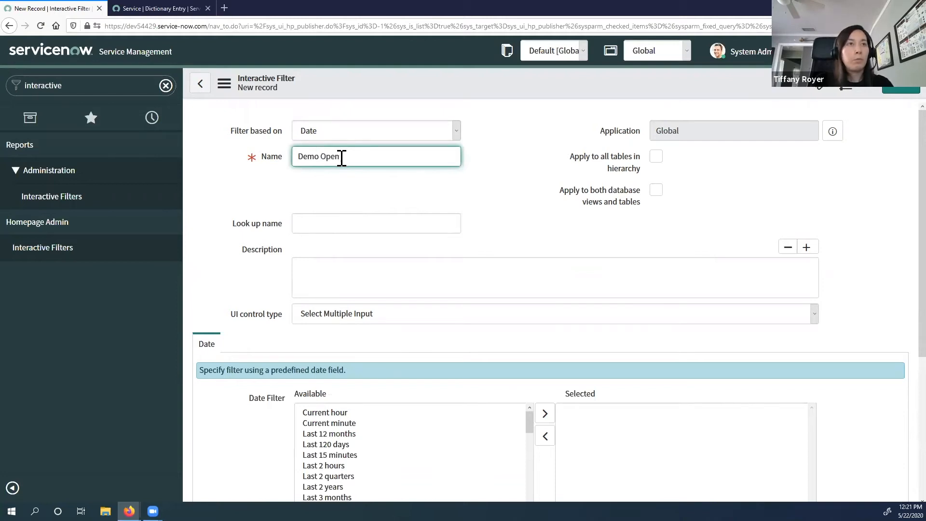
{"action": "type", "text": "Demo Opened At"}
Set the UI control type of the Demo Opened At filter to Select Single Input.
{"action": "scroll", "coordinate": [296, 269], "scroll_direction": "down", "scroll_amount": 3}
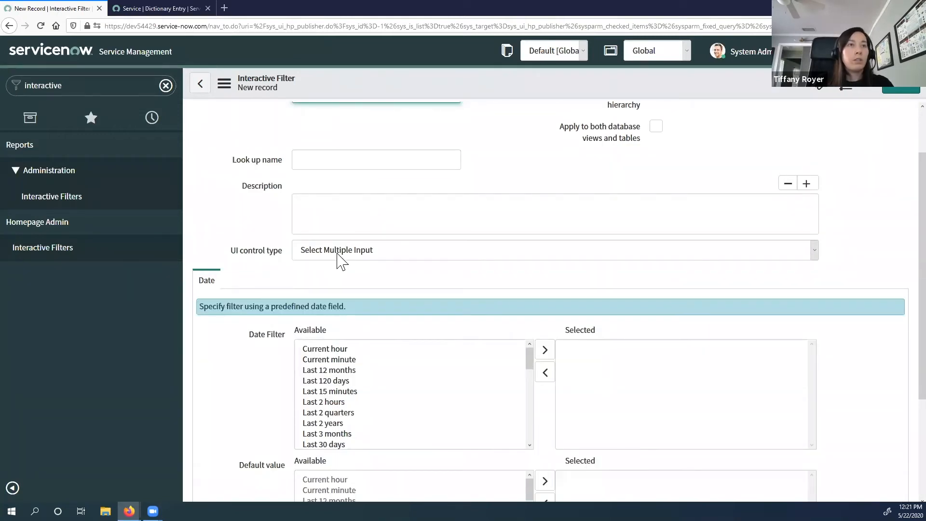
{"action": "left_click", "coordinate": [356, 262]}
{"action": "left_click", "coordinate": [356, 298]}
{"action": "scroll", "coordinate": [263, 328], "scroll_direction": "down", "scroll_amount": 2}
{"action": "scroll", "coordinate": [263, 328], "scroll_direction": "down", "scroll_amount": 1}
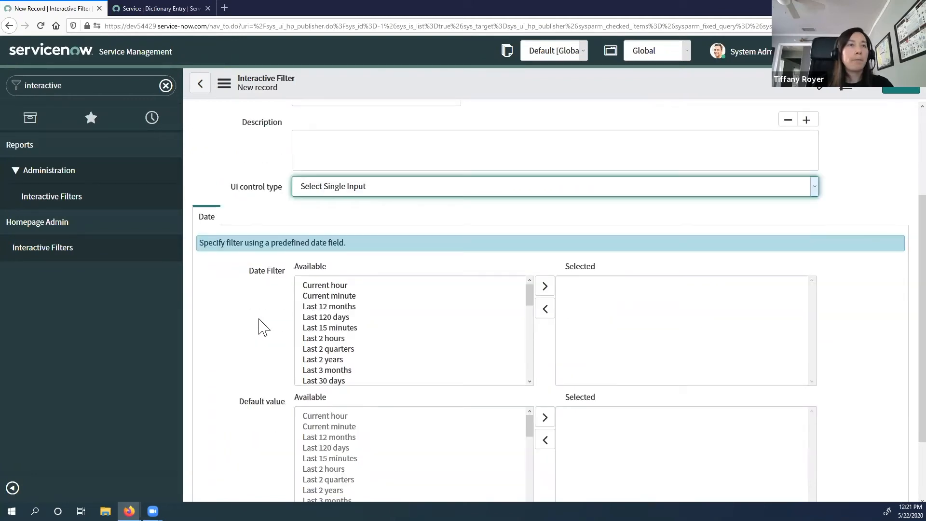
Examine the available predefined date ranges for the Demo Opened At filter.
{"action": "scroll", "coordinate": [263, 328], "scroll_direction": "down", "scroll_amount": 3}
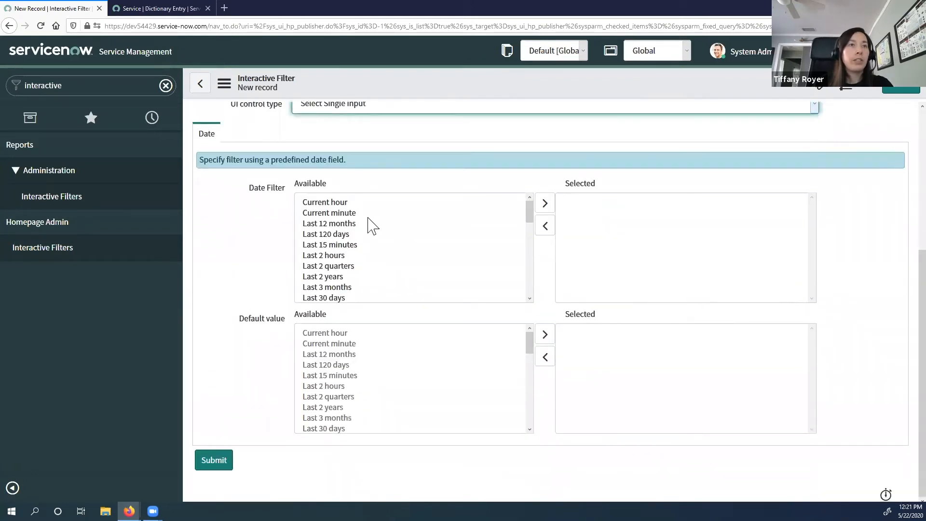
{"action": "scroll", "coordinate": [362, 246], "scroll_direction": "down", "scroll_amount": 5}
{"action": "scroll", "coordinate": [391, 273], "scroll_direction": "down", "scroll_amount": 4}
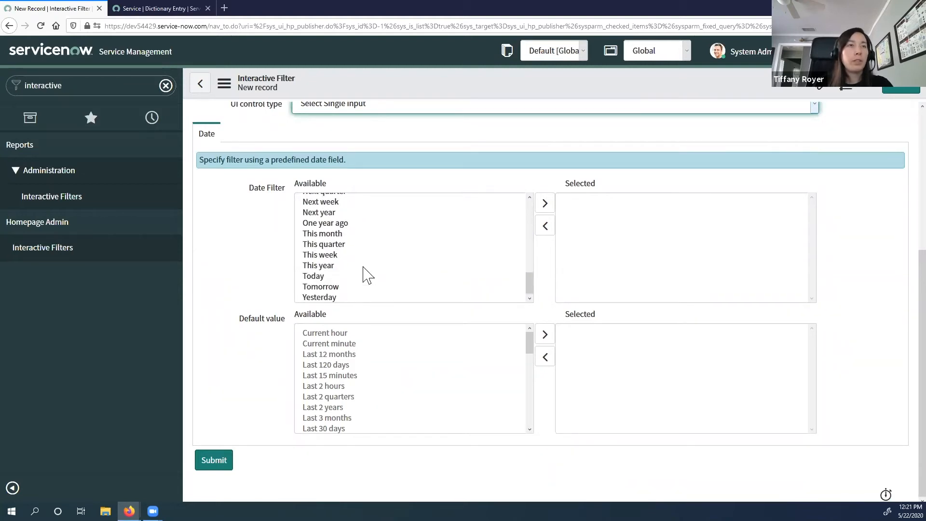
{"action": "scroll", "coordinate": [378, 271], "scroll_direction": "up", "scroll_amount": 6}
{"action": "scroll", "coordinate": [263, 279], "scroll_direction": "up", "scroll_amount": 3}
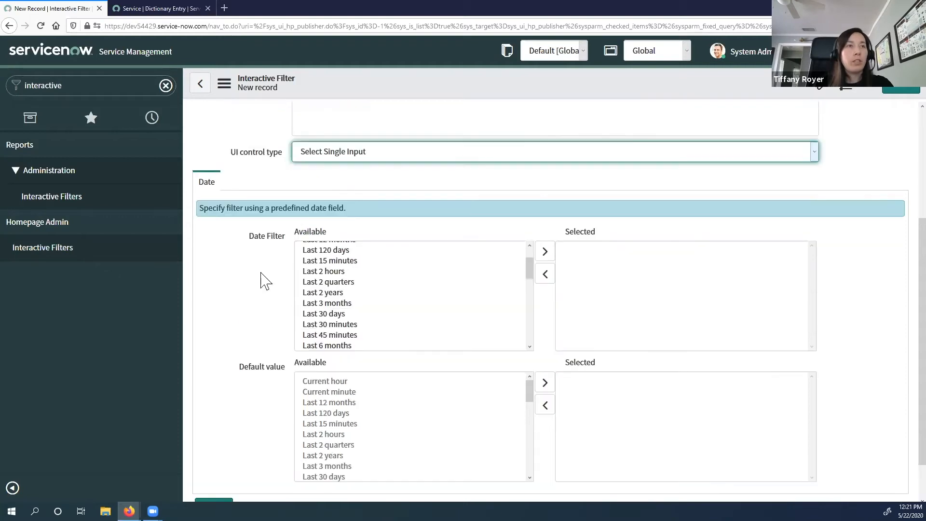
{"action": "scroll", "coordinate": [366, 253], "scroll_direction": "up", "scroll_amount": 2}
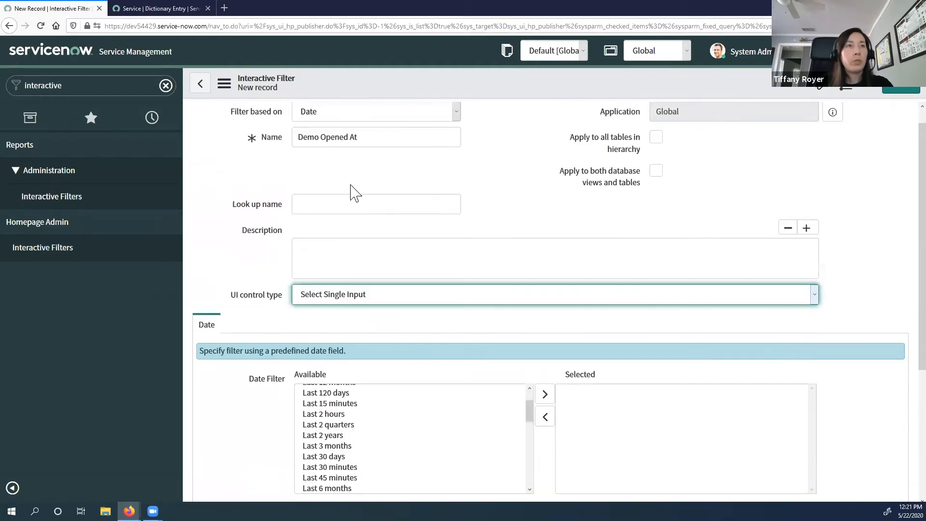
{"action": "scroll", "coordinate": [268, 318], "scroll_direction": "down", "scroll_amount": 4}
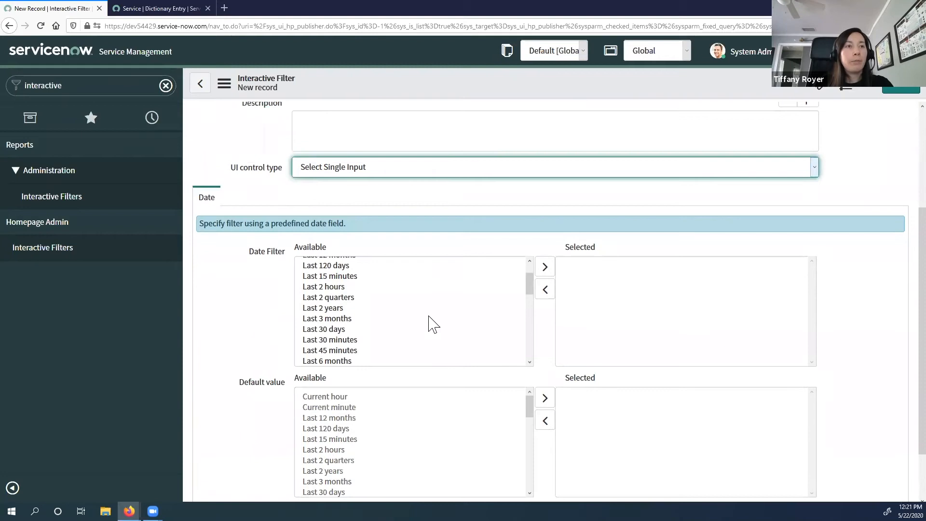
{"action": "scroll", "coordinate": [427, 326], "scroll_direction": "down", "scroll_amount": 8}
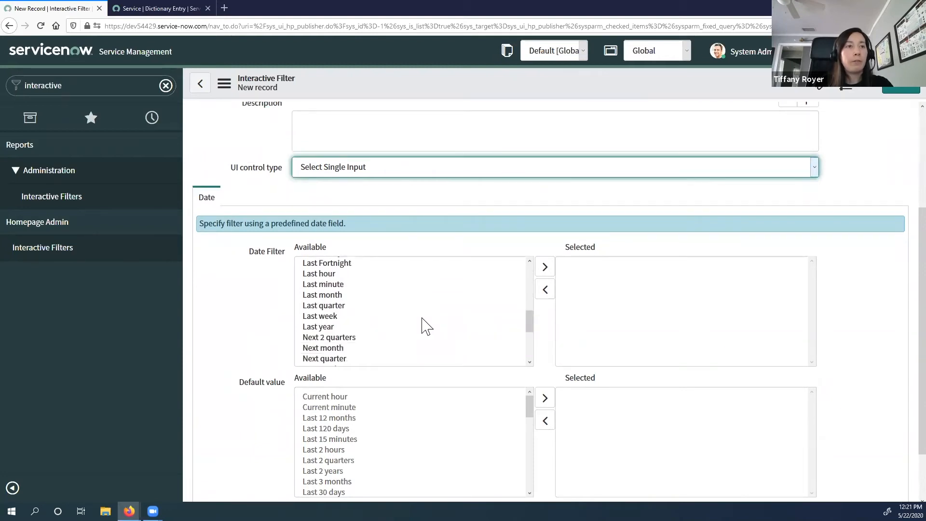
{"action": "scroll", "coordinate": [418, 332], "scroll_direction": "up", "scroll_amount": 3}
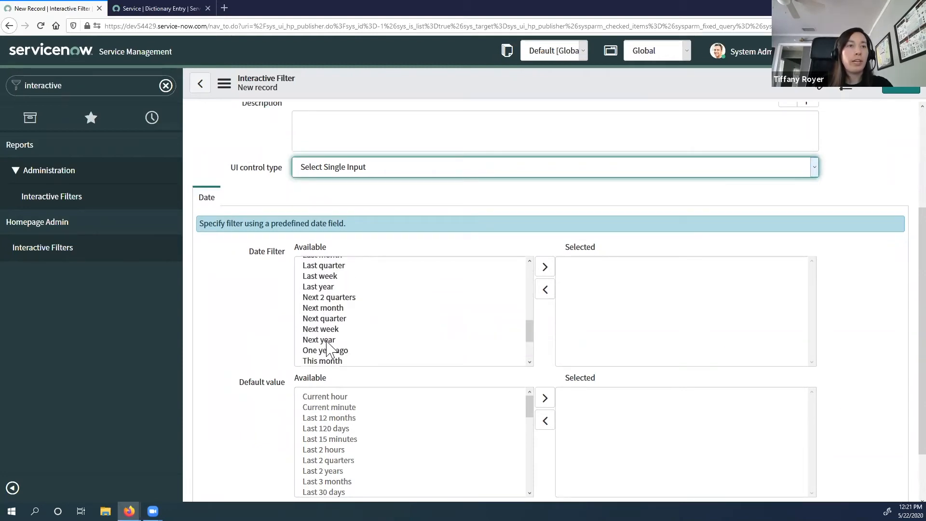
{"action": "scroll", "coordinate": [358, 338], "scroll_direction": "down", "scroll_amount": 3}
{"action": "scroll", "coordinate": [363, 339], "scroll_direction": "up", "scroll_amount": 10}
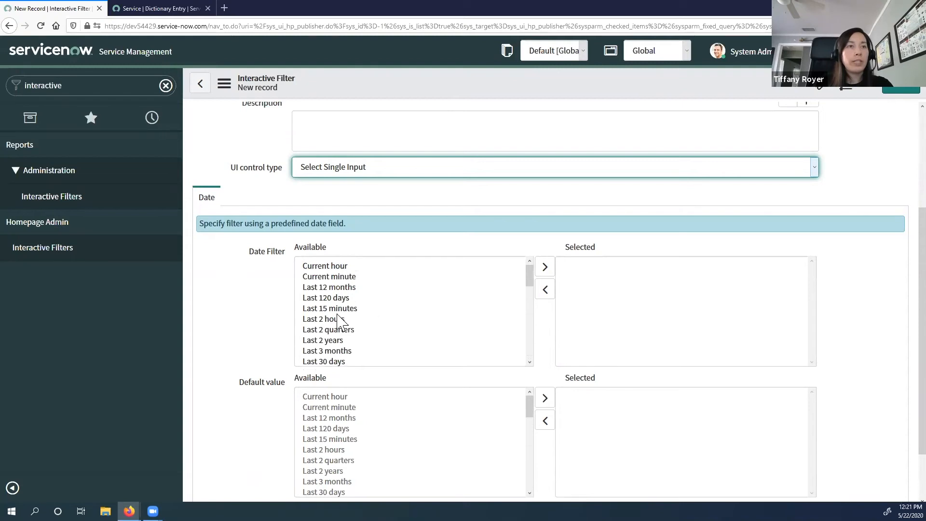
Add Last 60 days, Last 7 days and Last 9 months to the selected date ranges of the Demo Opened At filter.
{"action": "scroll", "coordinate": [362, 323], "scroll_direction": "down", "scroll_amount": 2}
{"action": "scroll", "coordinate": [360, 323], "scroll_direction": "down", "scroll_amount": 2}
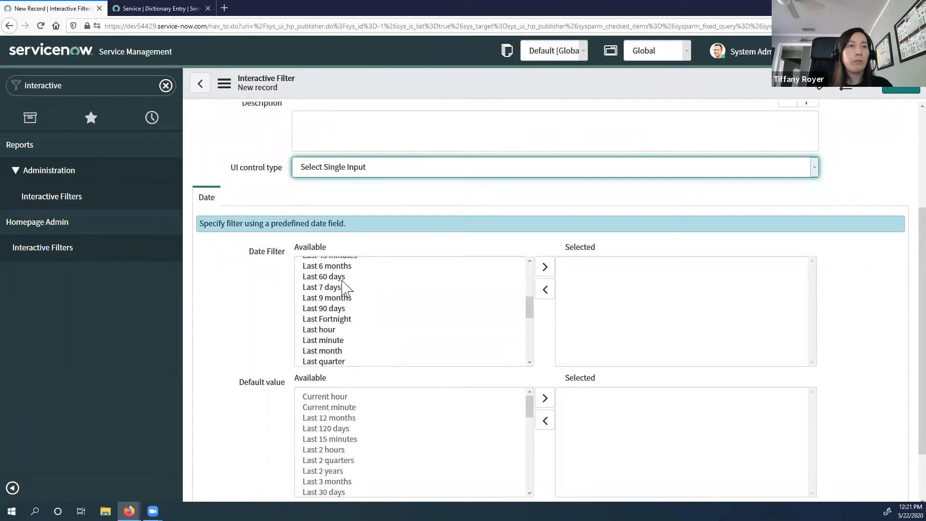
{"action": "left_click_drag", "start_coordinate": [340, 279], "coordinate": [340, 298]}
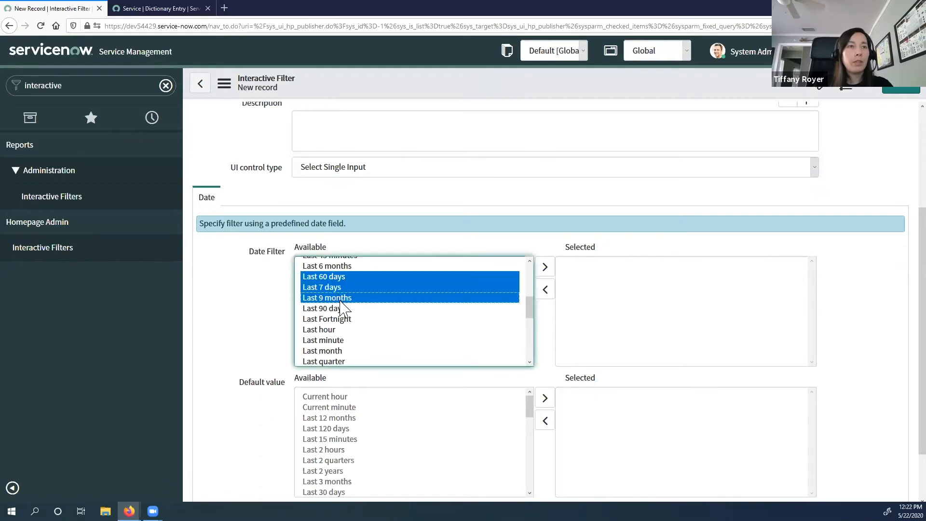
{"action": "left_click", "coordinate": [545, 269]}
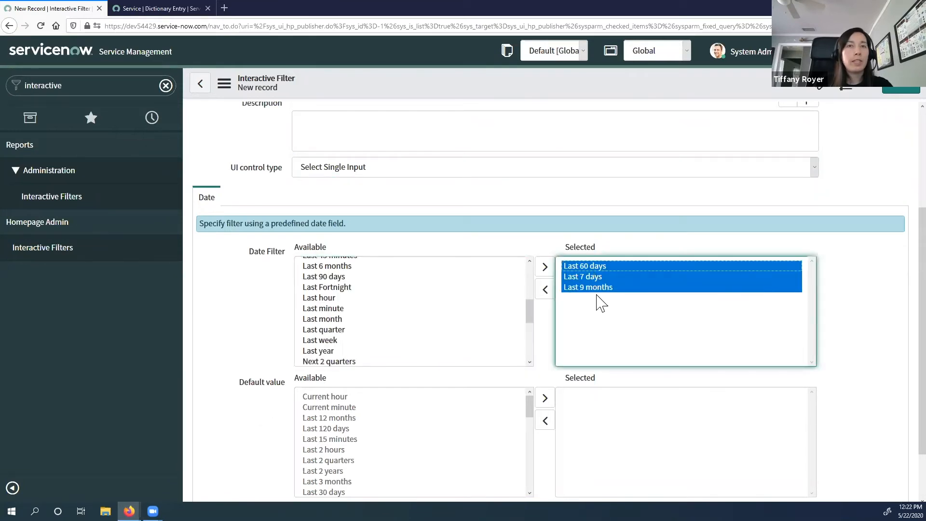
Add Today, Yesterday and This week to the filter's selected date ranges.
{"action": "scroll", "coordinate": [378, 304], "scroll_direction": "down", "scroll_amount": 5}
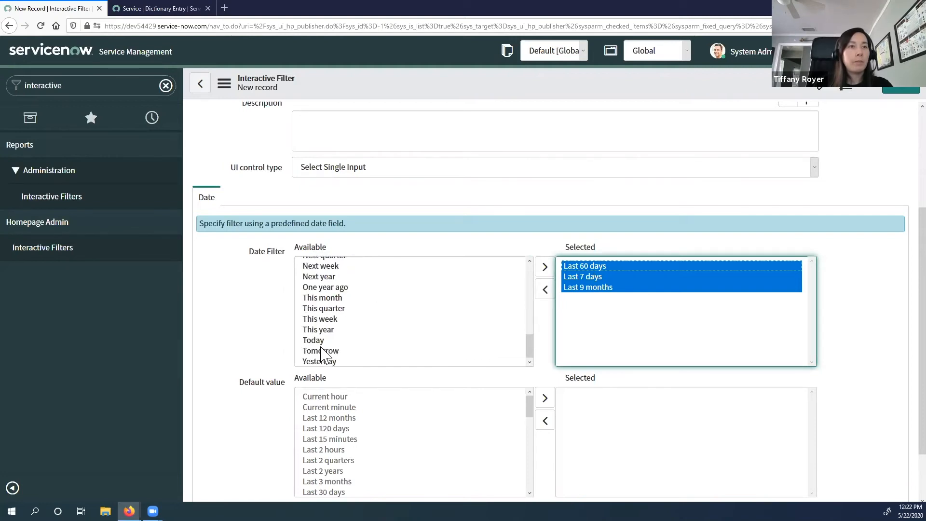
{"action": "left_click", "coordinate": [321, 341]}
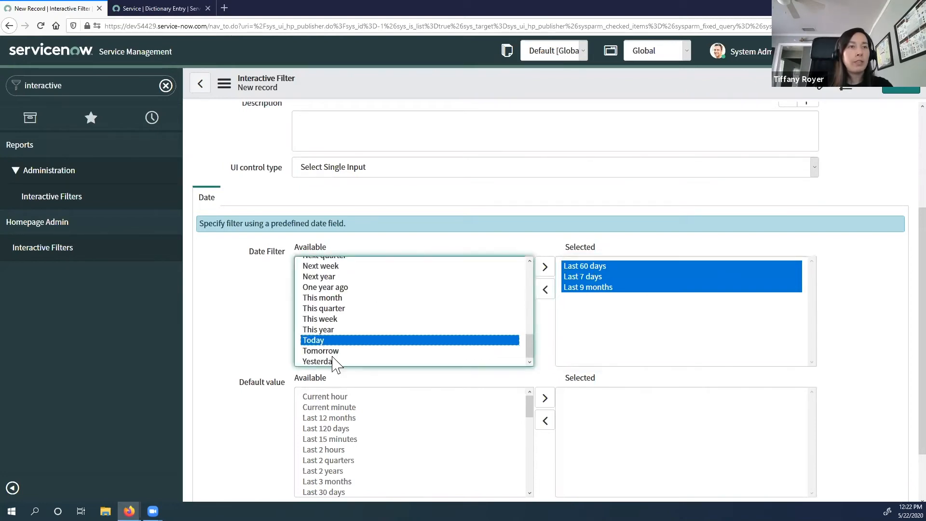
{"action": "double_click", "coordinate": [328, 366]}
{"action": "double_click", "coordinate": [333, 363]}
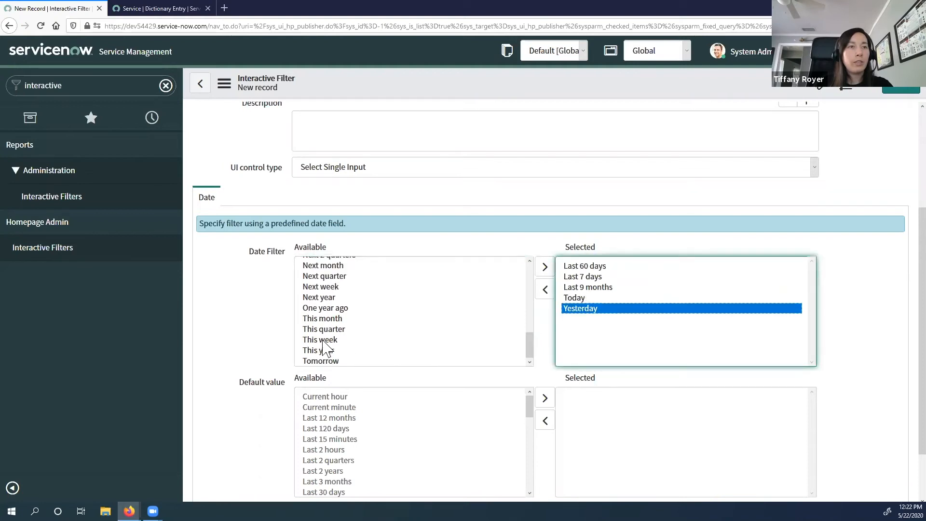
{"action": "double_click", "coordinate": [330, 341]}
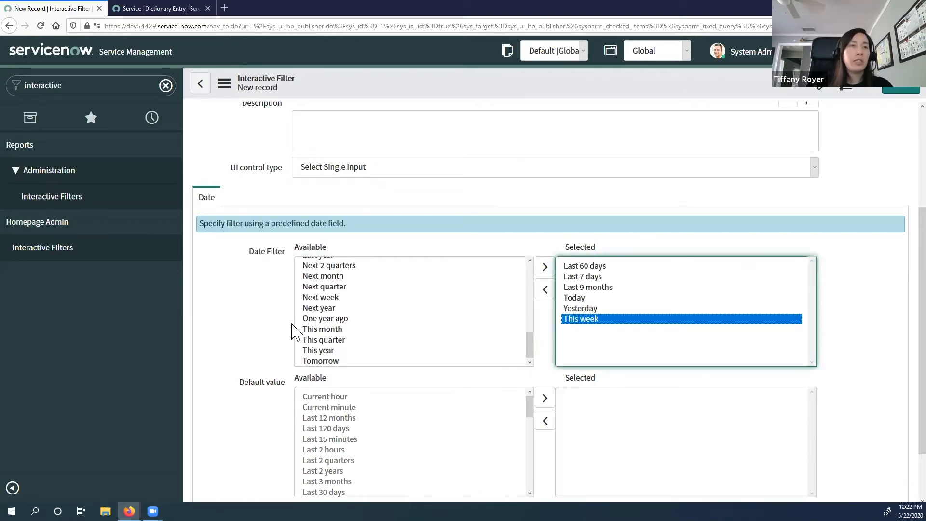
Review the Demo Opened At filter's settings and submit the record without a default value.
{"action": "scroll", "coordinate": [261, 376], "scroll_direction": "down", "scroll_amount": 2}
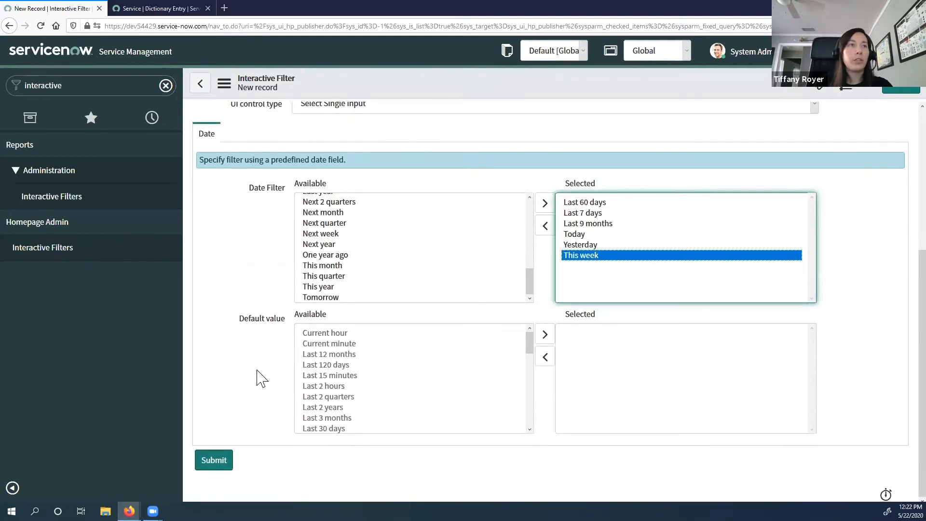
{"action": "scroll", "coordinate": [260, 374], "scroll_direction": "up", "scroll_amount": 6}
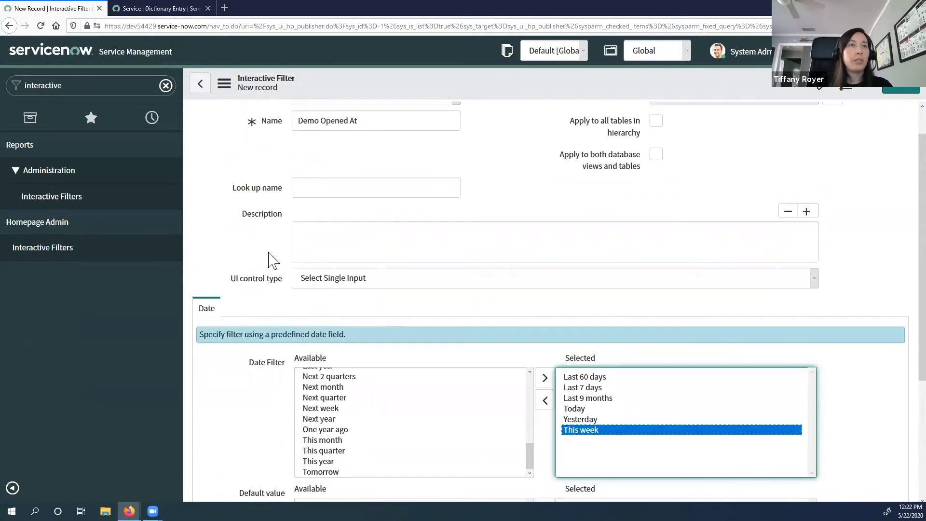
{"action": "scroll", "coordinate": [227, 331], "scroll_direction": "down", "scroll_amount": 6}
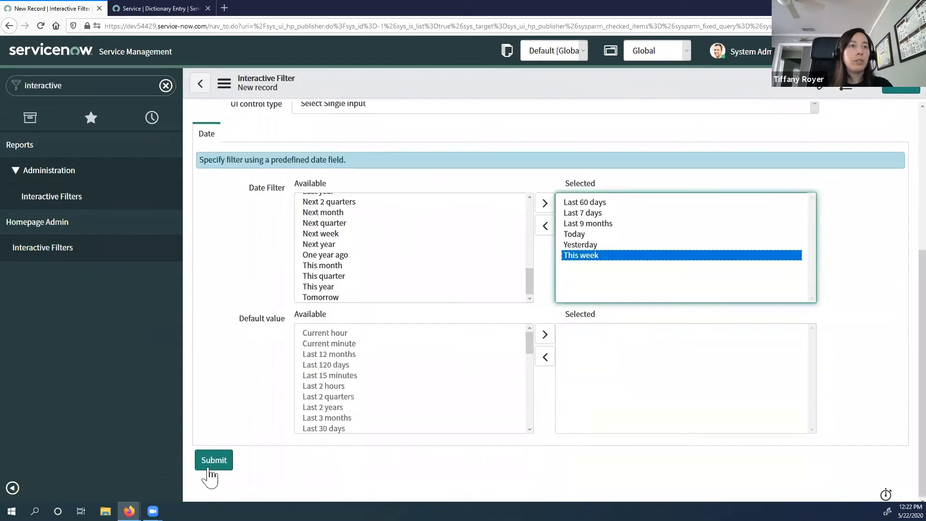
{"action": "left_click", "coordinate": [214, 460]}
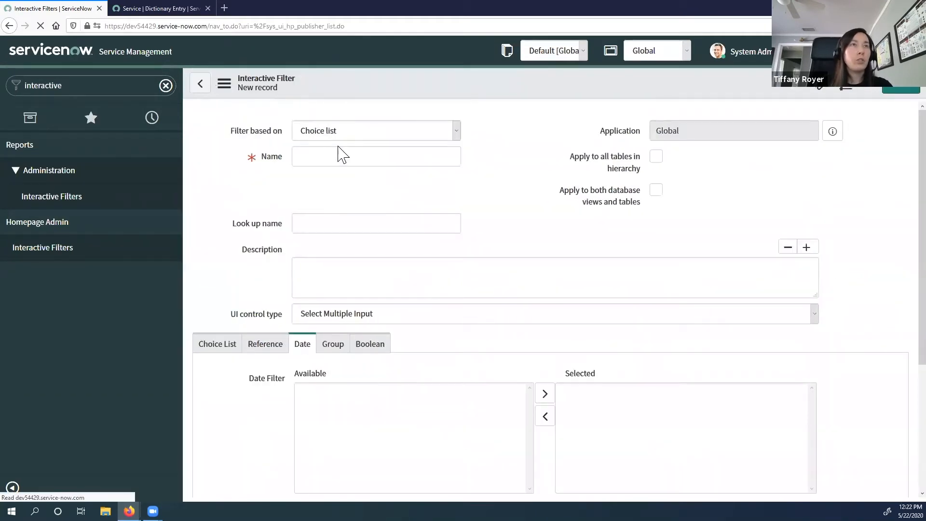
Base the new interactive filter on Boolean and name it Demo Active.
{"action": "left_click", "coordinate": [338, 133]}
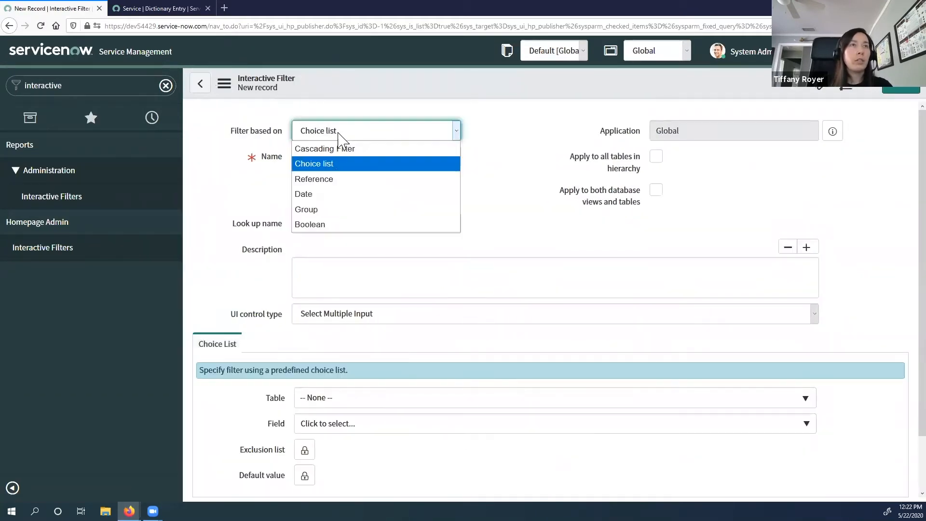
{"action": "left_click", "coordinate": [324, 225]}
{"action": "left_click", "coordinate": [383, 158]}
{"action": "type", "text": "Dem"}
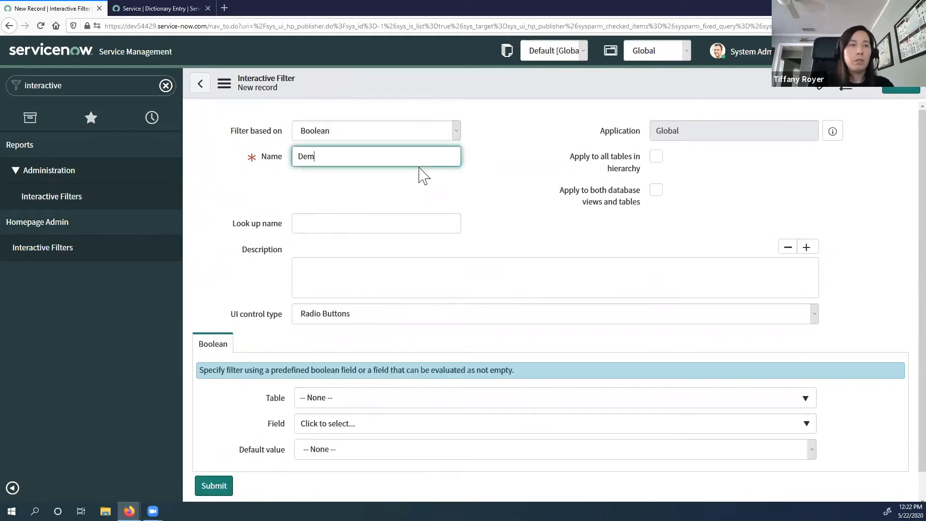
{"action": "type", "text": "o Active"}
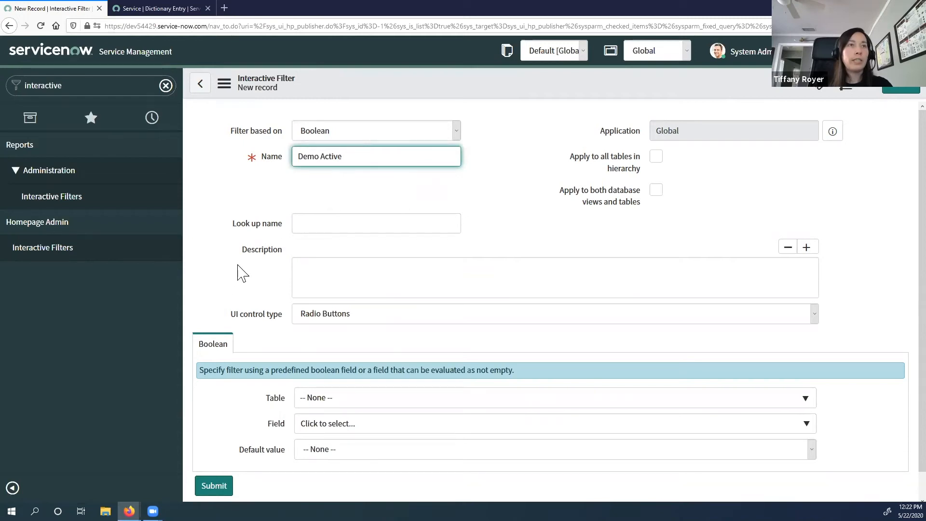
Point the Demo Active filter to the Active field of the Problem [problem] table and submit it.
{"action": "scroll", "coordinate": [242, 273], "scroll_direction": "down", "scroll_amount": 1}
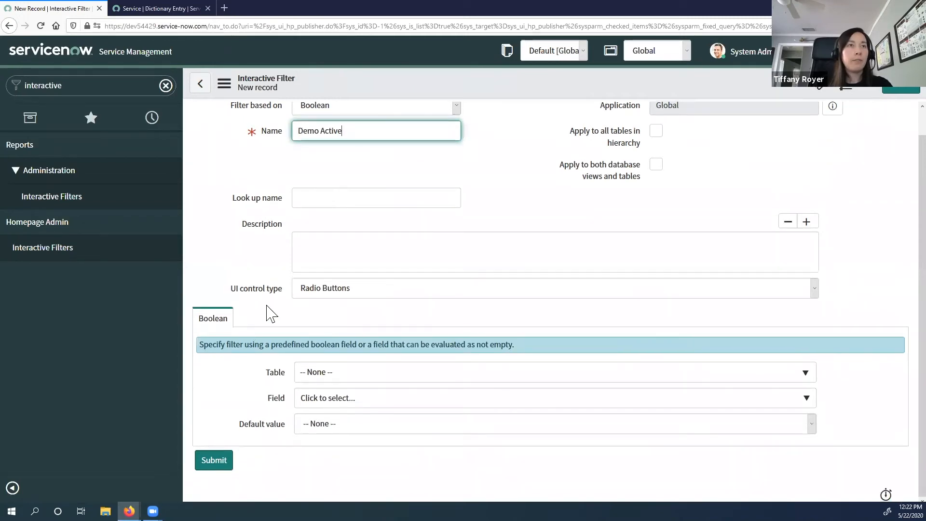
{"action": "left_click", "coordinate": [328, 379]}
{"action": "type", "text": "proble"}
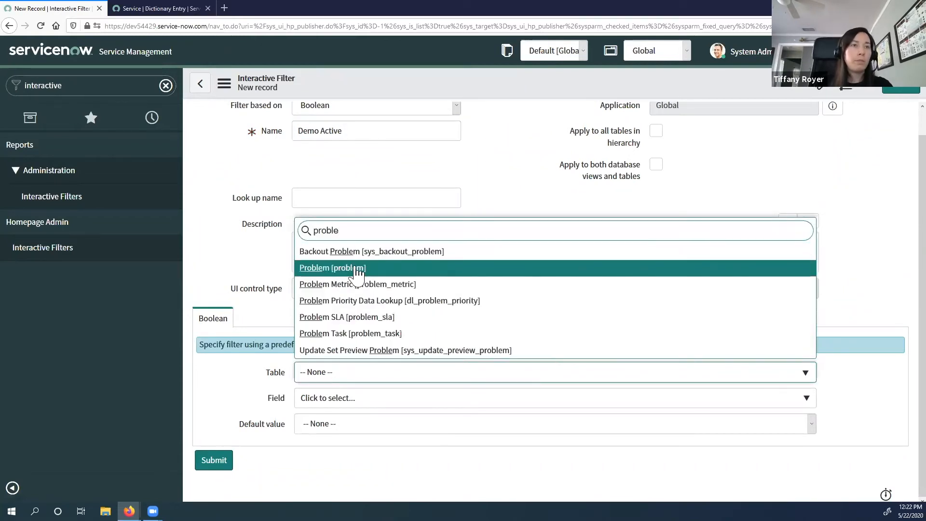
{"action": "left_click", "coordinate": [357, 273]}
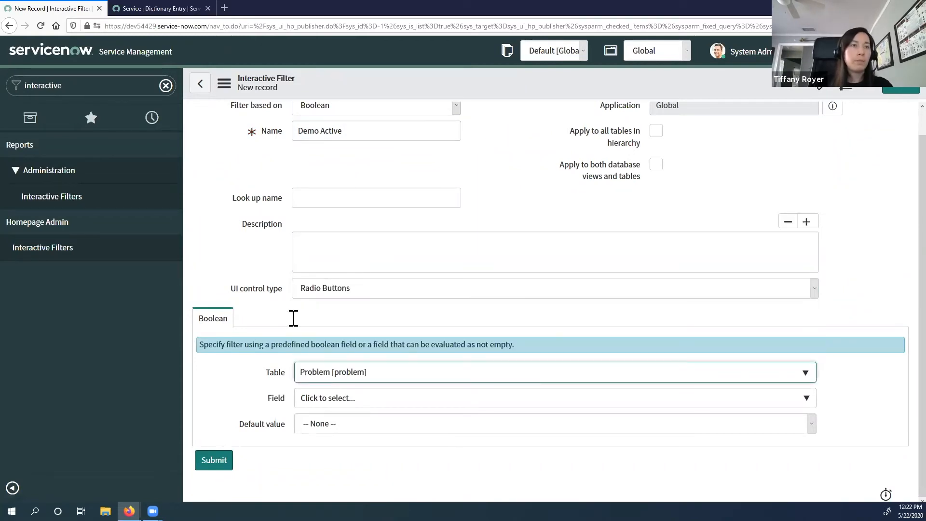
{"action": "left_click", "coordinate": [331, 415]}
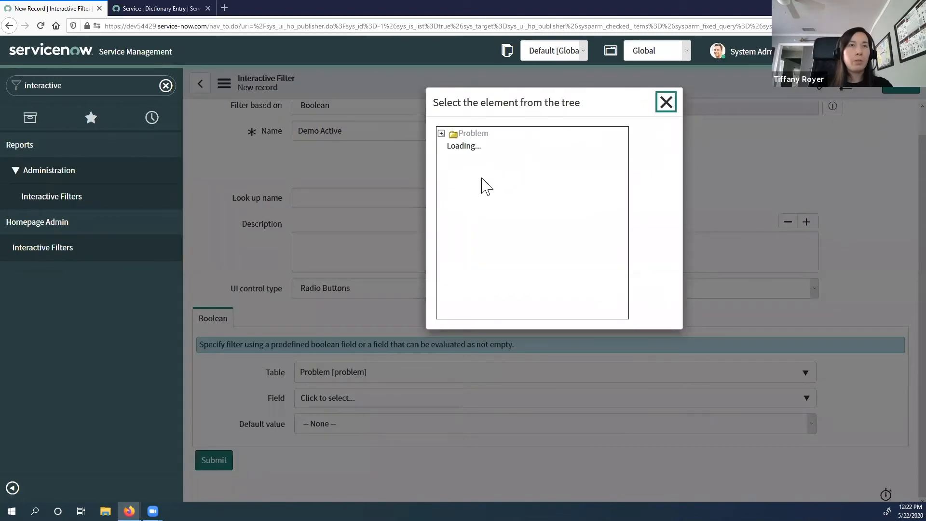
{"action": "left_click", "coordinate": [466, 161]}
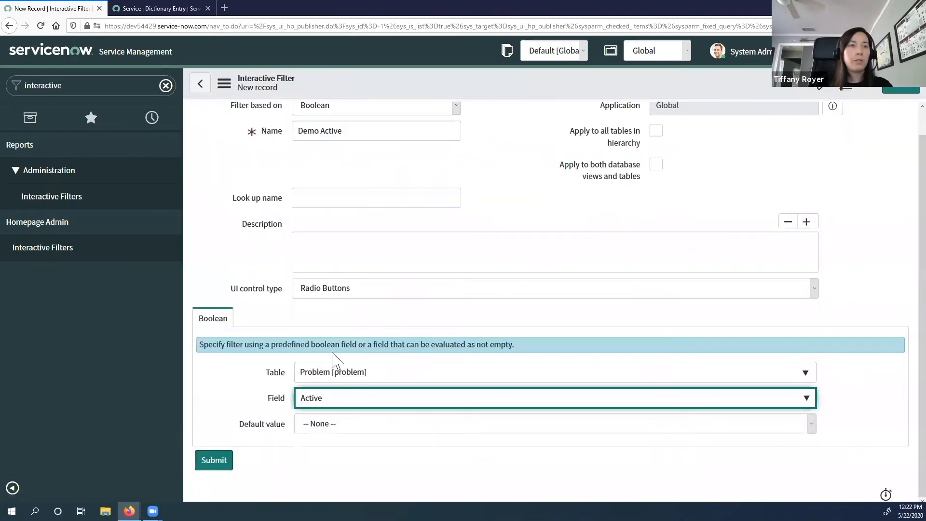
{"action": "left_click", "coordinate": [208, 462]}
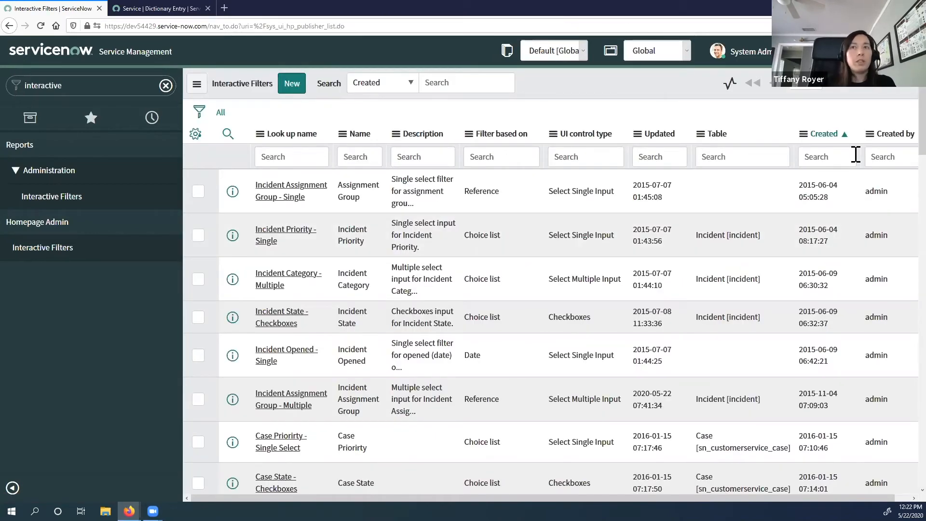
Sort the interactive filters by creation date in descending order and open the Demo Opened At record.
{"action": "left_click", "coordinate": [831, 135]}
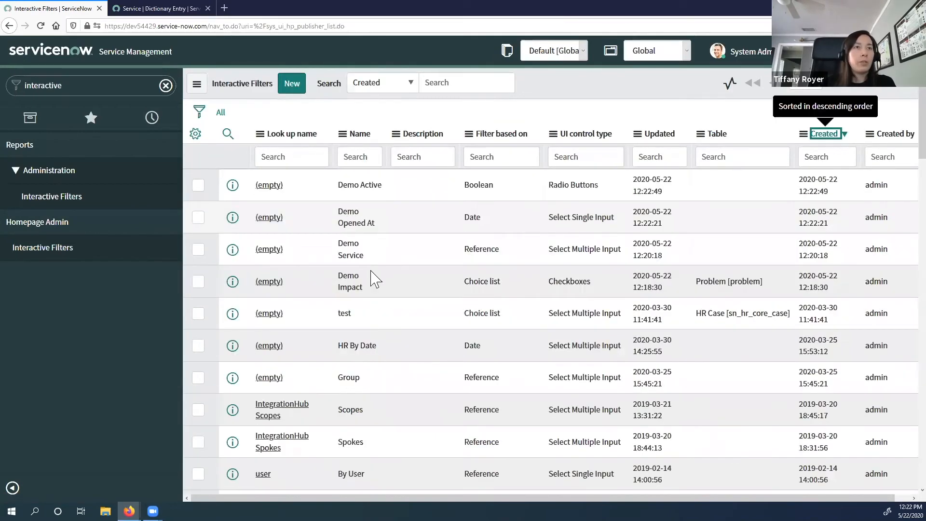
{"action": "left_click", "coordinate": [233, 217]}
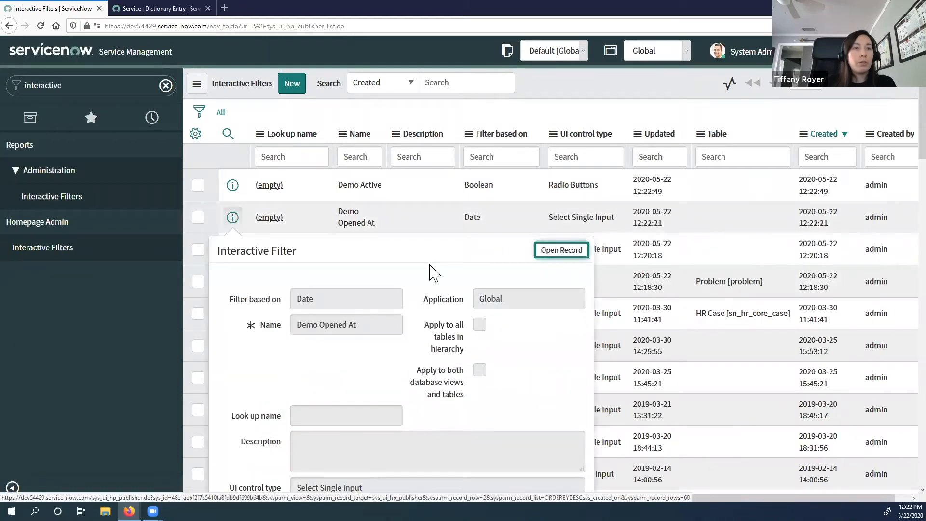
{"action": "left_click", "coordinate": [571, 251]}
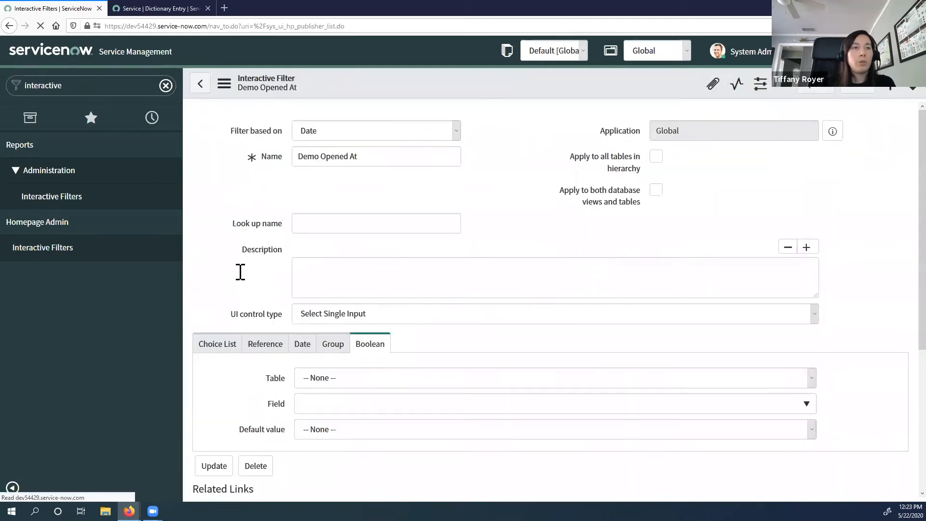
Start a new Interactive Filter Date record for Demo Opened At and set its table to Problem [problem].
{"action": "scroll", "coordinate": [243, 280], "scroll_direction": "down", "scroll_amount": 7}
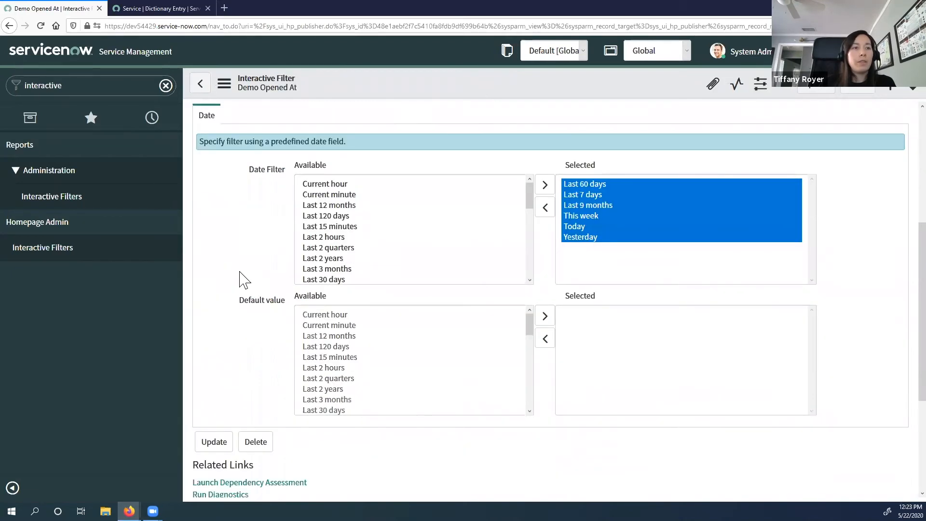
{"action": "left_click", "coordinate": [244, 346]}
{"action": "left_click", "coordinate": [325, 375]}
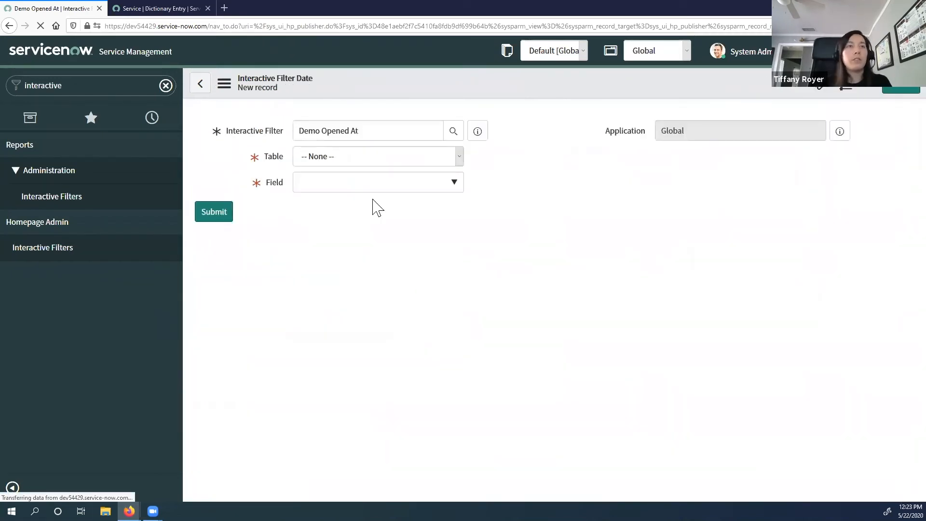
{"action": "left_click", "coordinate": [373, 164]}
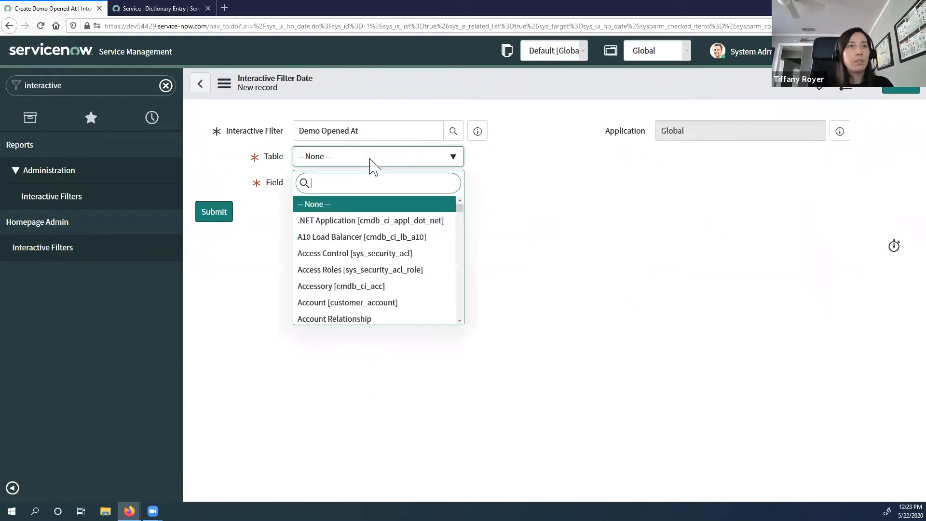
{"action": "type", "text": "problem"}
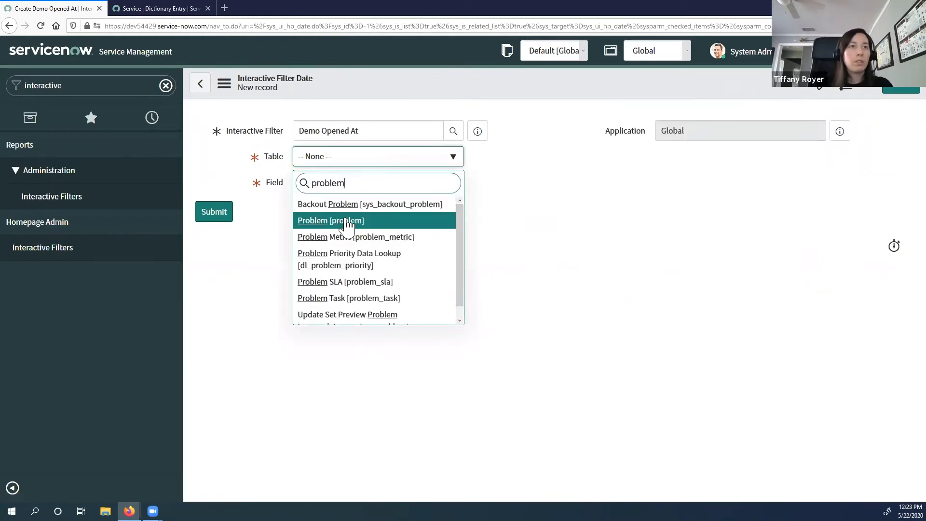
{"action": "left_click", "coordinate": [346, 221]}
Choose Opened as the field of the Interactive Filter Date record and submit it.
{"action": "left_click", "coordinate": [345, 183]}
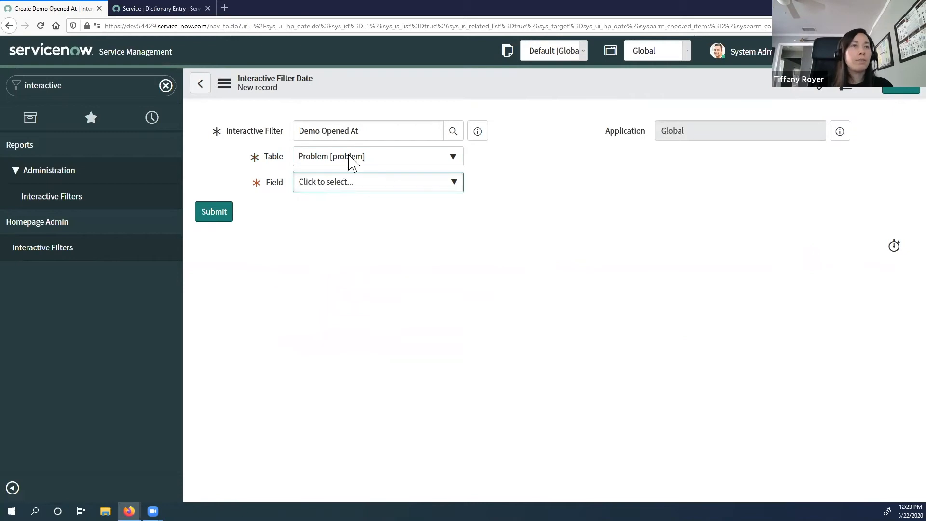
{"action": "scroll", "coordinate": [530, 251], "scroll_direction": "down", "scroll_amount": 10}
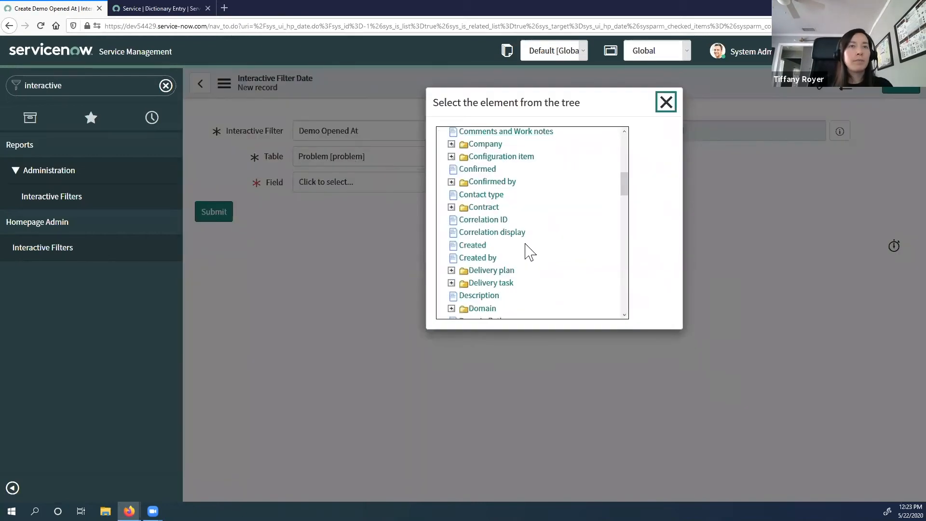
{"action": "scroll", "coordinate": [530, 251], "scroll_direction": "down", "scroll_amount": 10}
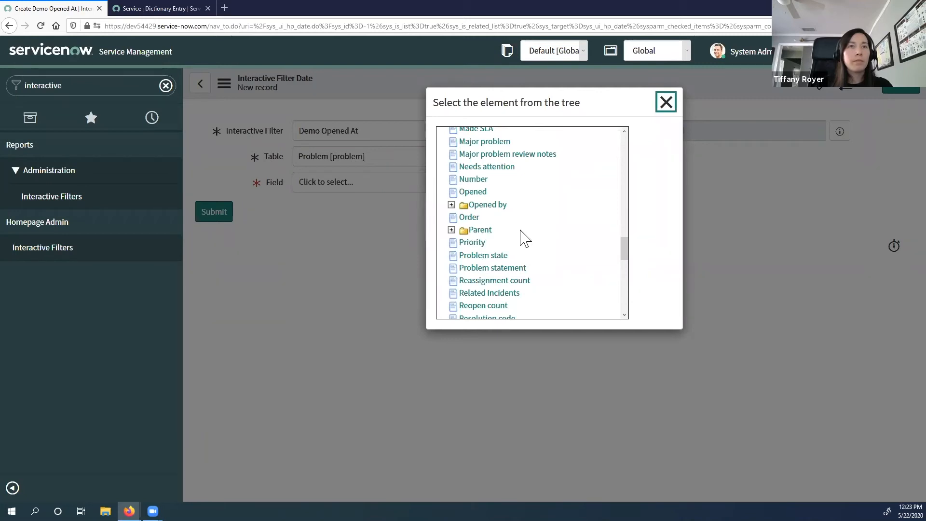
{"action": "left_click", "coordinate": [472, 192]}
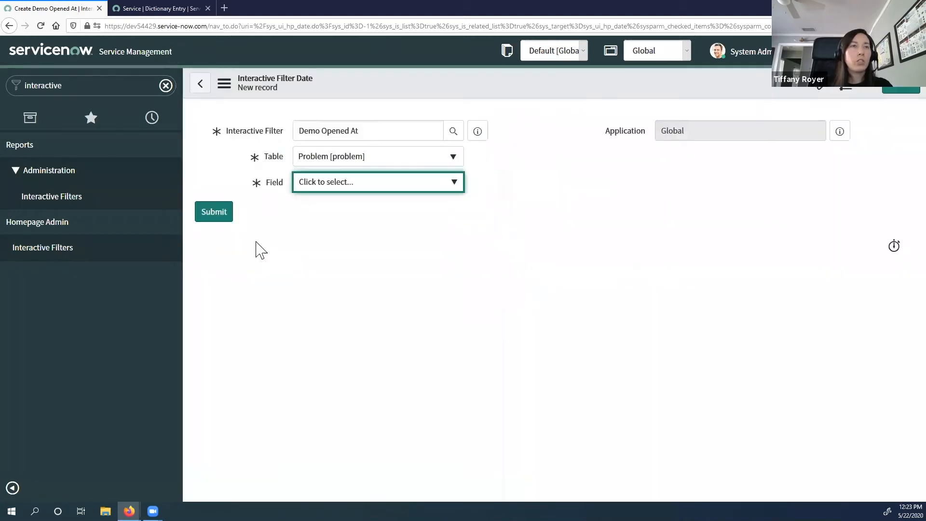
{"action": "left_click", "coordinate": [215, 217]}
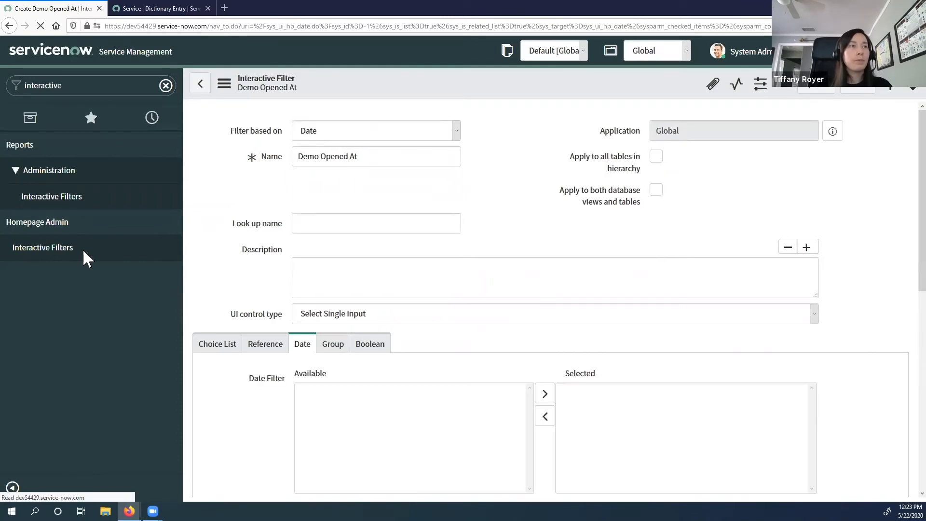
Start a new interactive filter based on Boolean and name it Demo Resolution Code.
{"action": "left_click", "coordinate": [59, 251]}
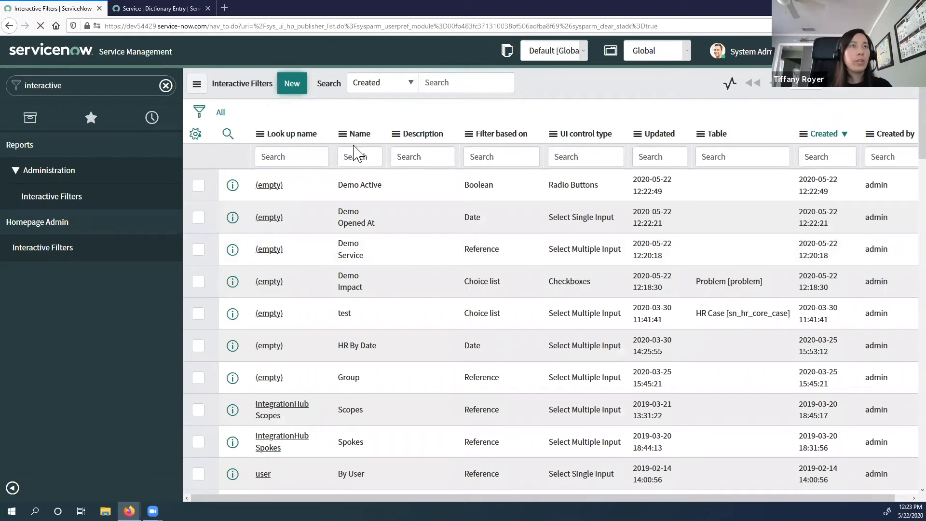
{"action": "left_click", "coordinate": [300, 88]}
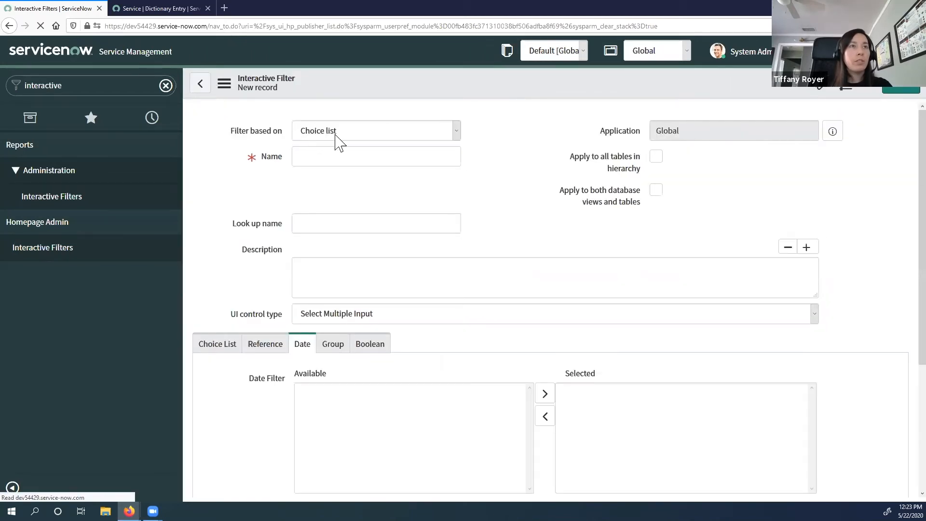
{"action": "left_click", "coordinate": [343, 135]}
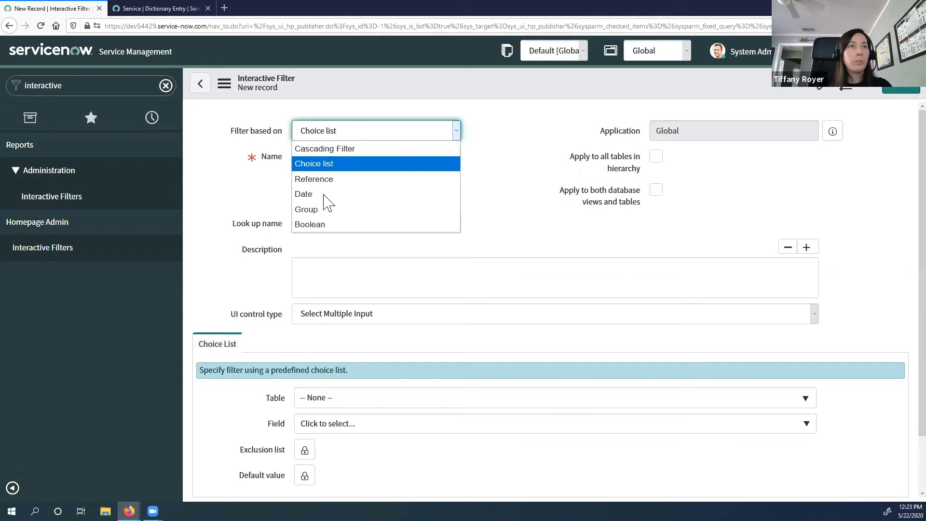
{"action": "left_click", "coordinate": [318, 223]}
{"action": "left_click", "coordinate": [378, 156]}
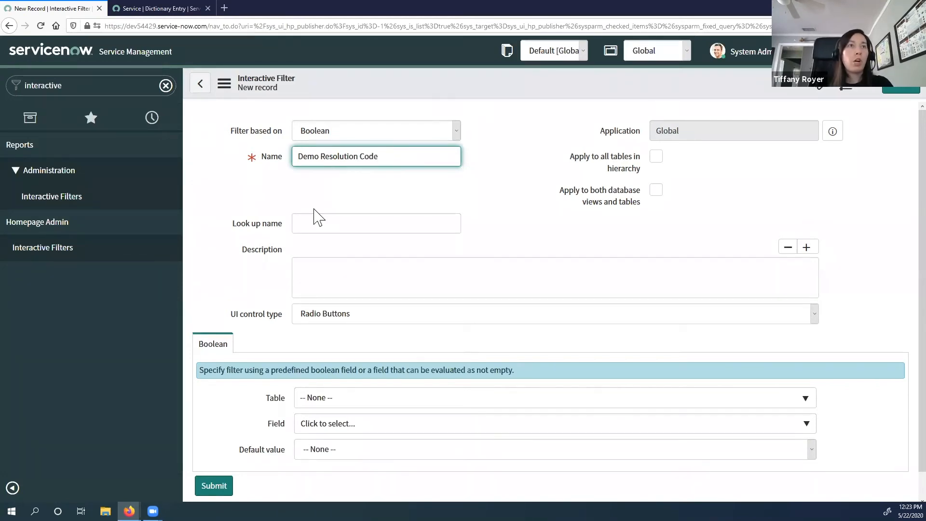
Set the table of the Demo Resolution Code filter to Problem [problem].
{"action": "scroll", "coordinate": [256, 282], "scroll_direction": "down", "scroll_amount": 1}
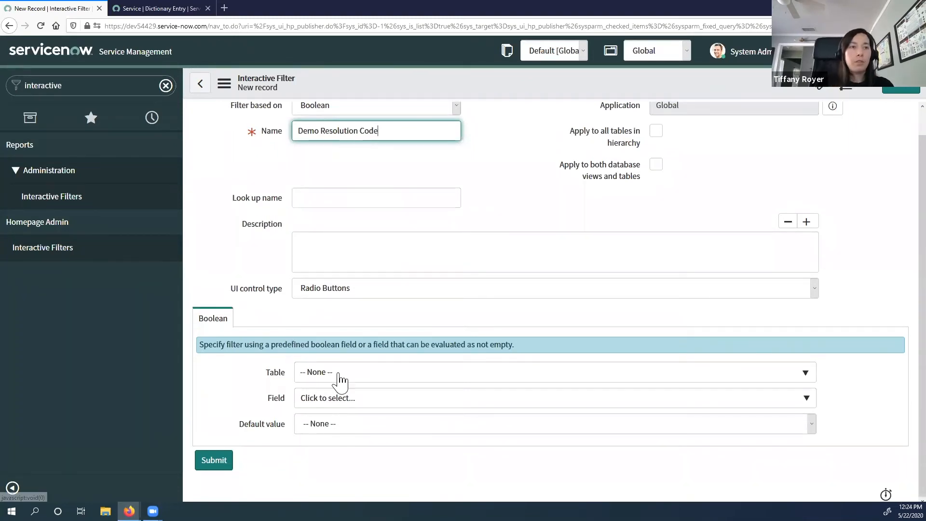
{"action": "left_click", "coordinate": [339, 374]}
{"action": "type", "text": "prbo"}
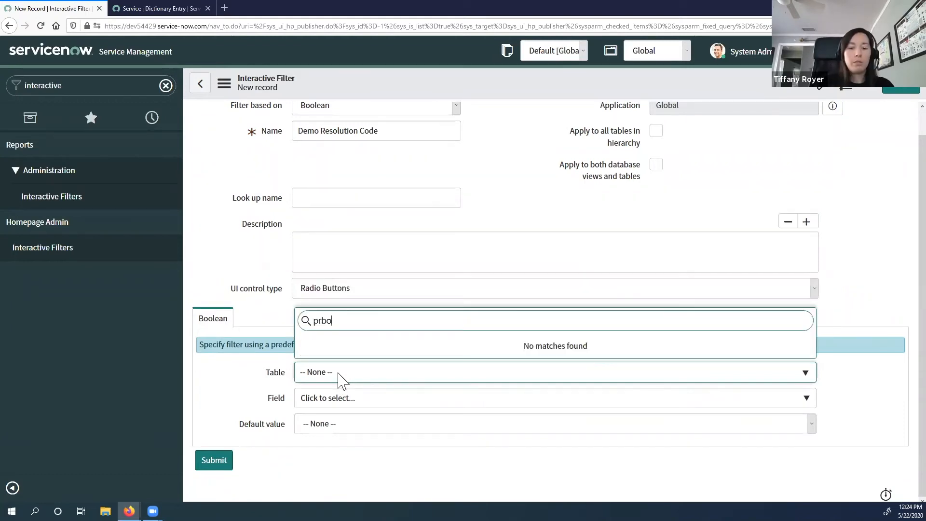
{"action": "key", "text": "BackSpace"}
{"action": "key", "text": "BackSpace"}
{"action": "type", "text": "oblem"}
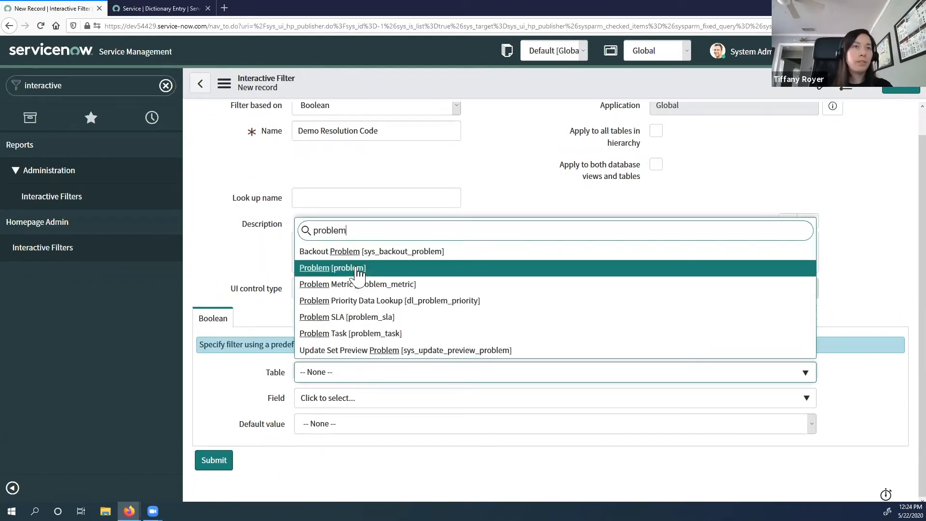
{"action": "left_click", "coordinate": [354, 269]}
Choose Resolution code as the field of the Boolean filter and submit it.
{"action": "left_click", "coordinate": [346, 400]}
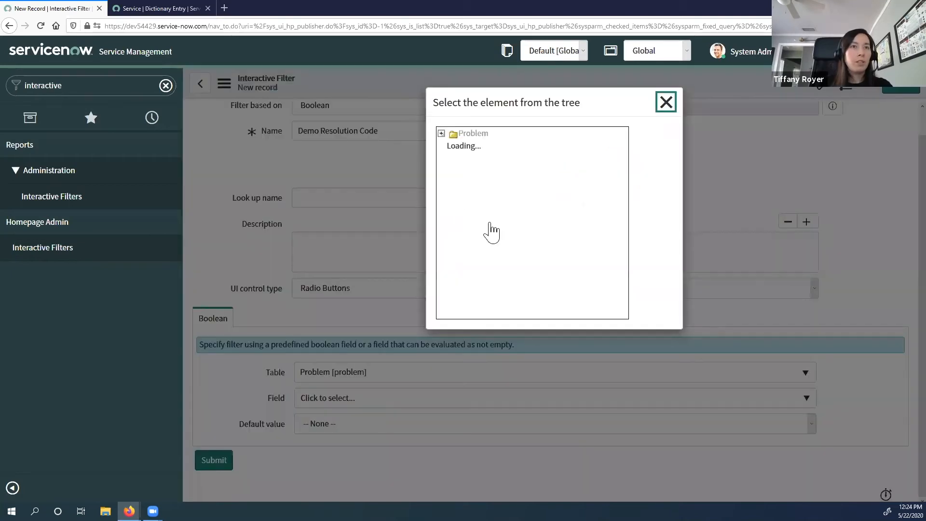
{"action": "scroll", "coordinate": [476, 270], "scroll_direction": "down", "scroll_amount": 10}
{"action": "scroll", "coordinate": [493, 273], "scroll_direction": "down", "scroll_amount": 5}
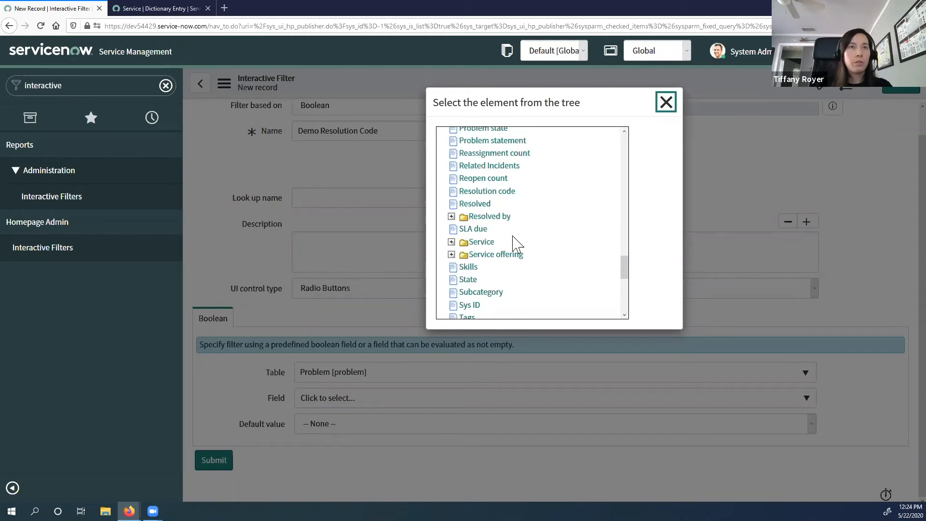
{"action": "left_click", "coordinate": [487, 191]}
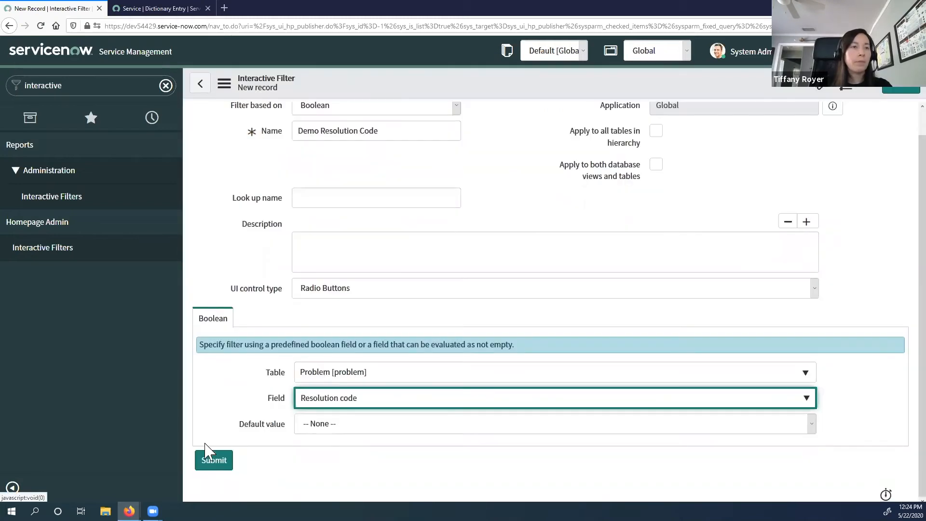
{"action": "left_click", "coordinate": [217, 461]}
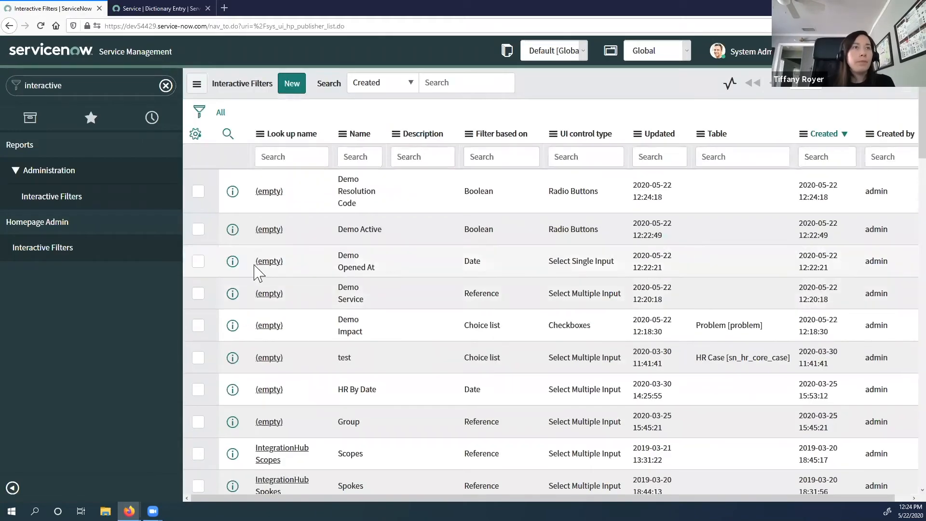
Create a new interactive filter based on Cascading Filter, name it Demo Cascading and save it.
{"action": "left_click", "coordinate": [292, 84]}
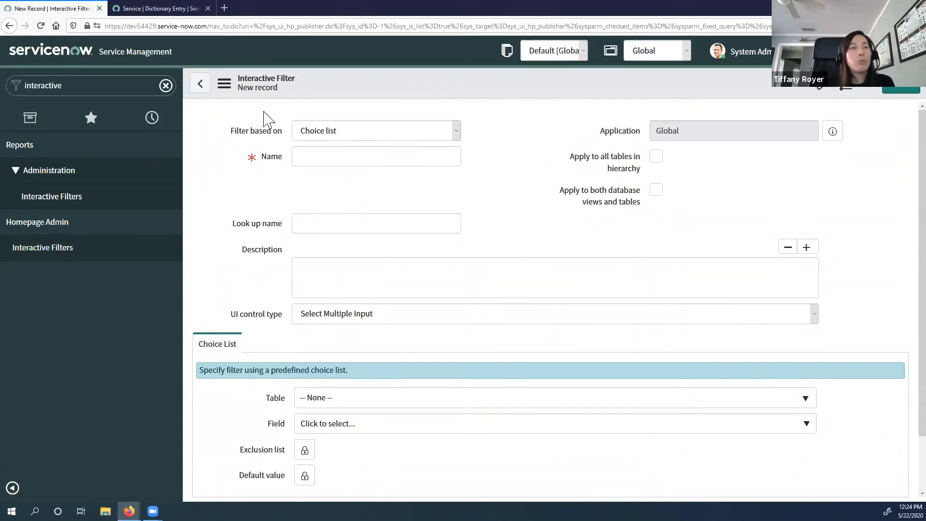
{"action": "left_click", "coordinate": [320, 131]}
{"action": "left_click", "coordinate": [346, 149]}
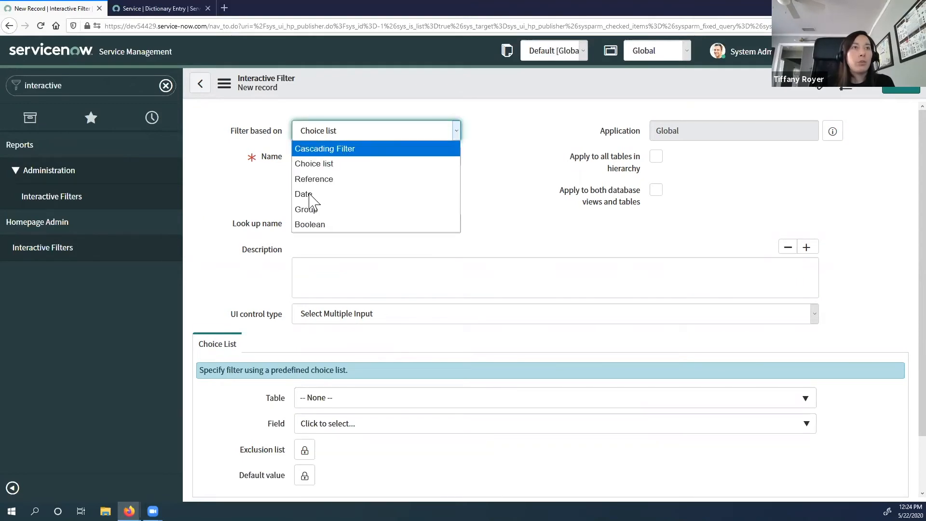
{"action": "left_click", "coordinate": [326, 159]}
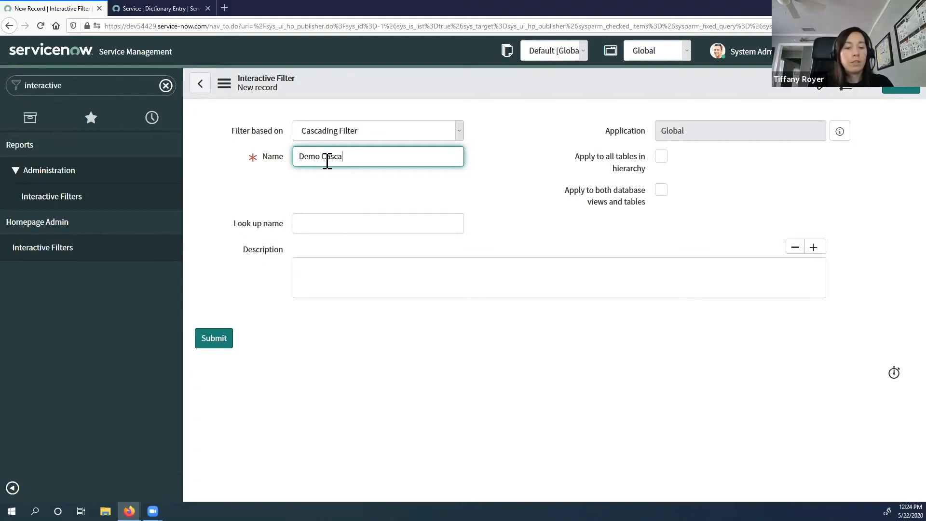
{"action": "left_click", "coordinate": [224, 85]}
{"action": "left_click", "coordinate": [249, 96]}
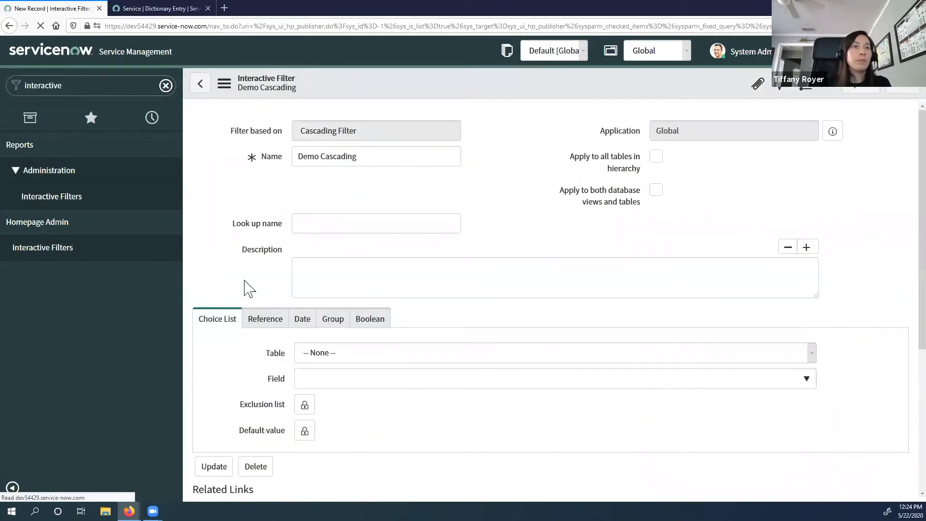
Start a new Cascading Filter record under Demo Cascading and name it Manger.
{"action": "scroll", "coordinate": [247, 288], "scroll_direction": "down", "scroll_amount": 2}
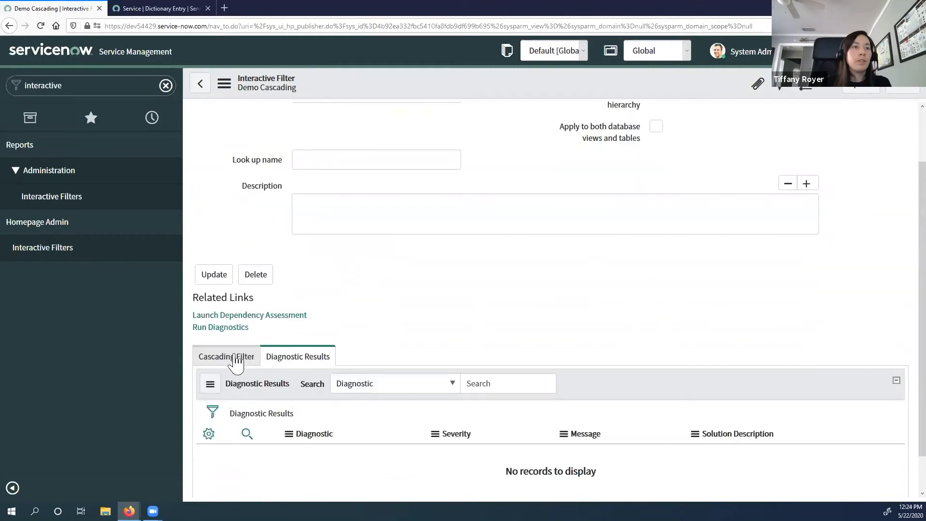
{"action": "left_click", "coordinate": [235, 363]}
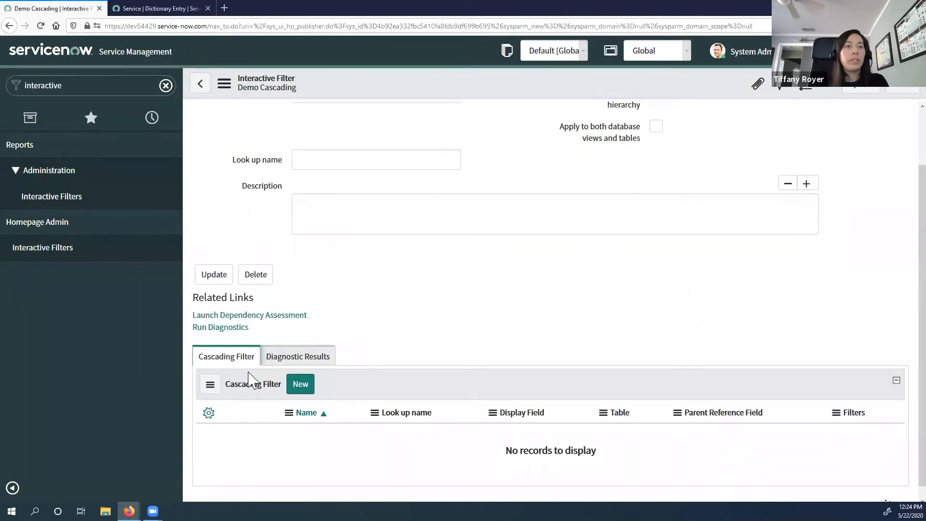
{"action": "left_click", "coordinate": [298, 386]}
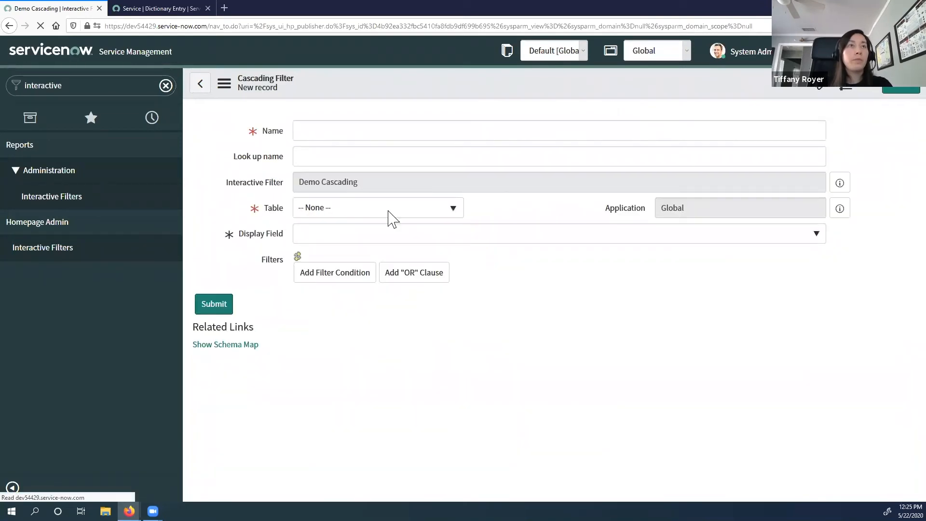
{"action": "left_click", "coordinate": [321, 131]}
{"action": "type", "text": "Manger"}
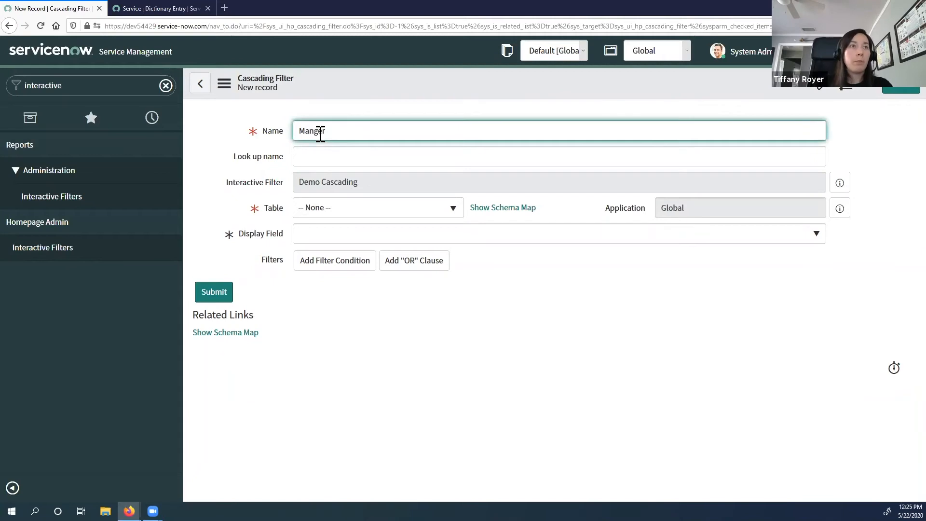
Set the cascading filter's table to Group [sys_user_group] and its display field to Manager, and save the record.
{"action": "left_click", "coordinate": [361, 215]}
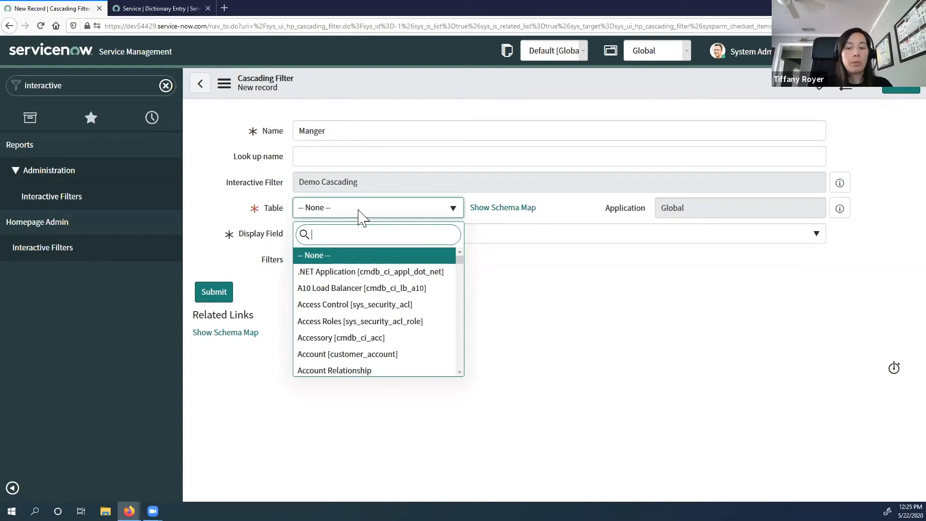
{"action": "type", "text": "sys_user_group"}
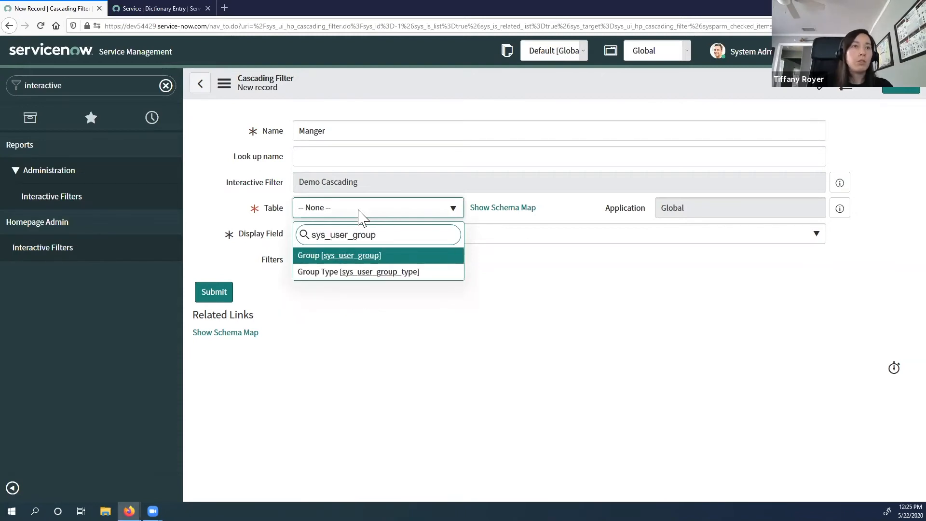
{"action": "left_click", "coordinate": [360, 260]}
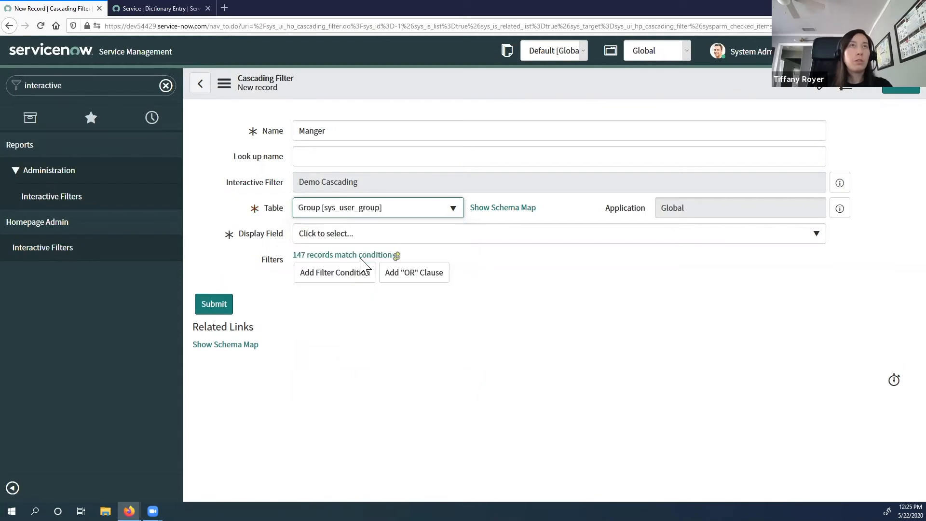
{"action": "left_click", "coordinate": [351, 243]}
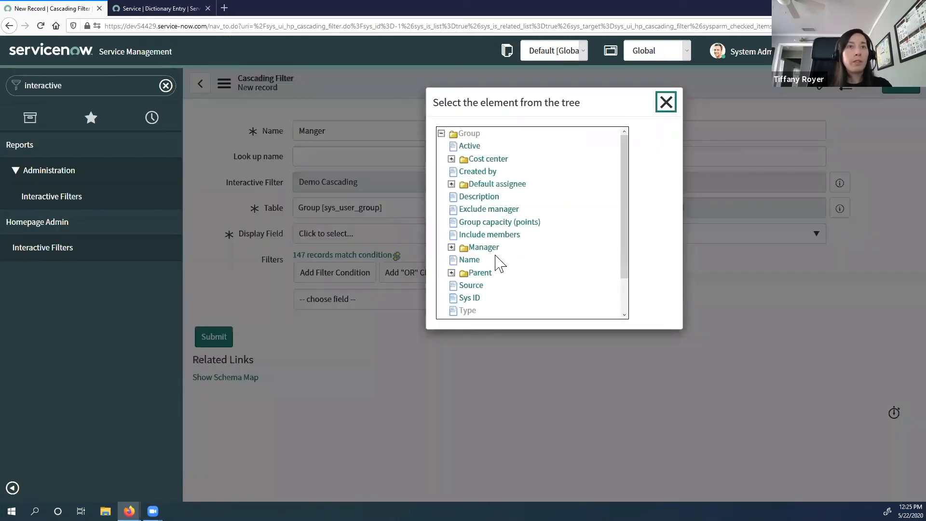
{"action": "left_click", "coordinate": [485, 248]}
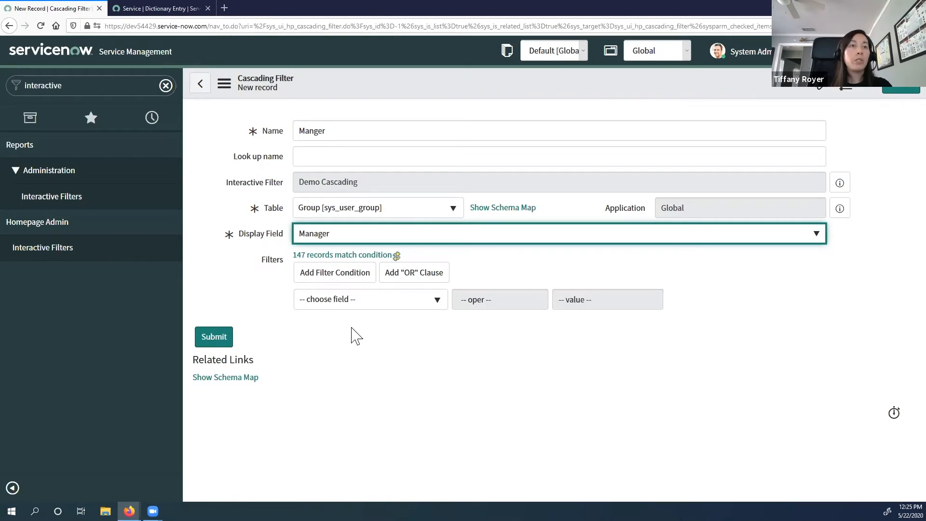
{"action": "left_click", "coordinate": [225, 87]}
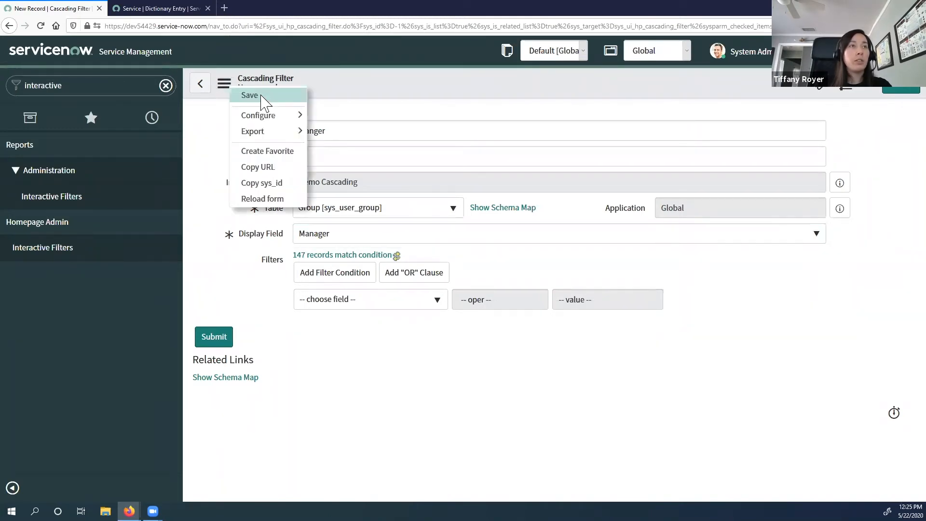
{"action": "key", "text": "Return"}
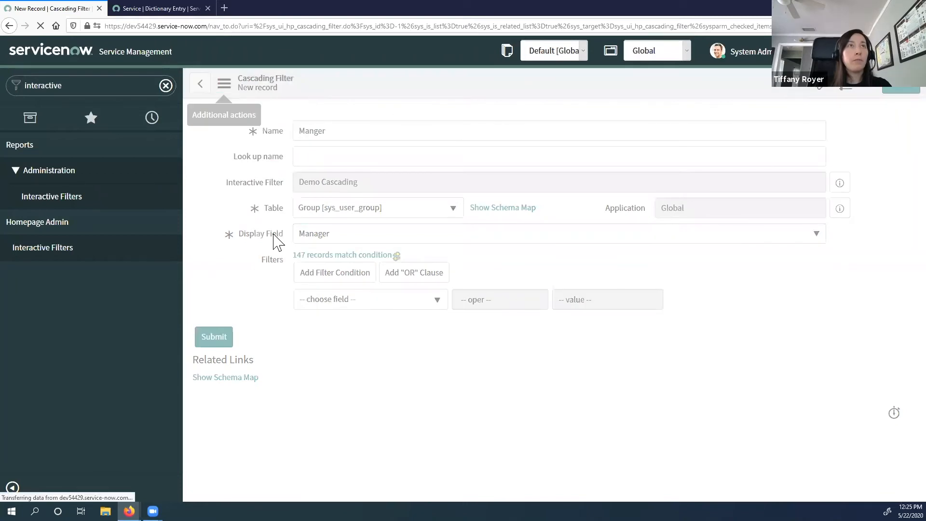
Start a new Target Tables record for the Manger cascading filter and set its target table to Problem [problem].
{"action": "scroll", "coordinate": [333, 349], "scroll_direction": "down", "scroll_amount": 1}
{"action": "left_click", "coordinate": [292, 348]}
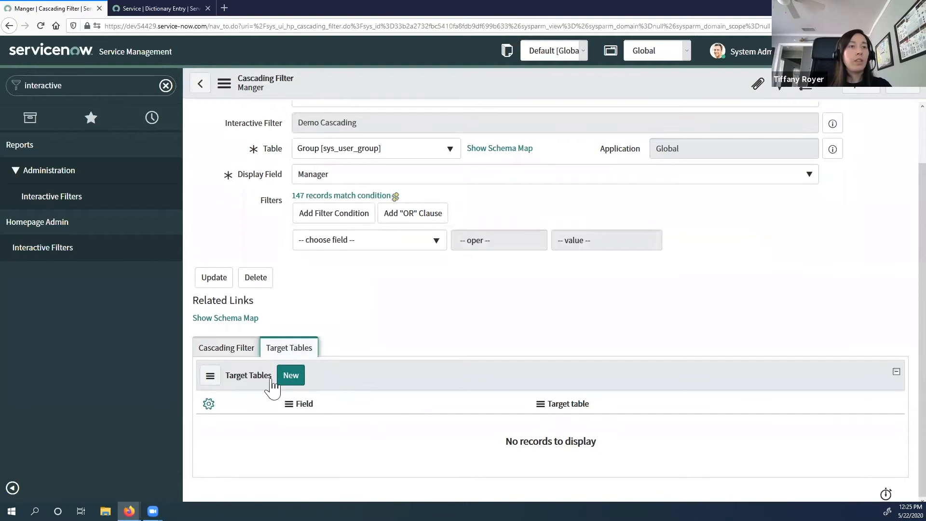
{"action": "left_click", "coordinate": [291, 376]}
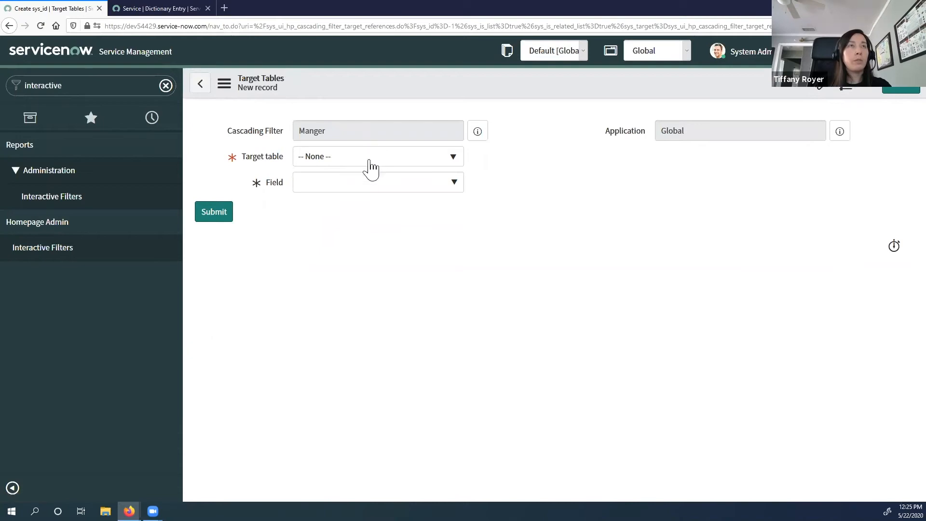
{"action": "left_click", "coordinate": [370, 160]}
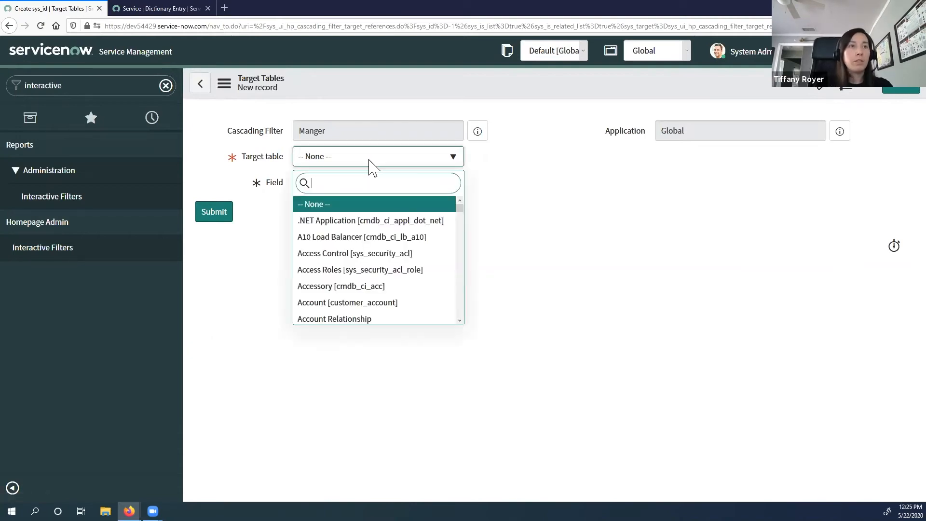
{"action": "type", "text": "problem"}
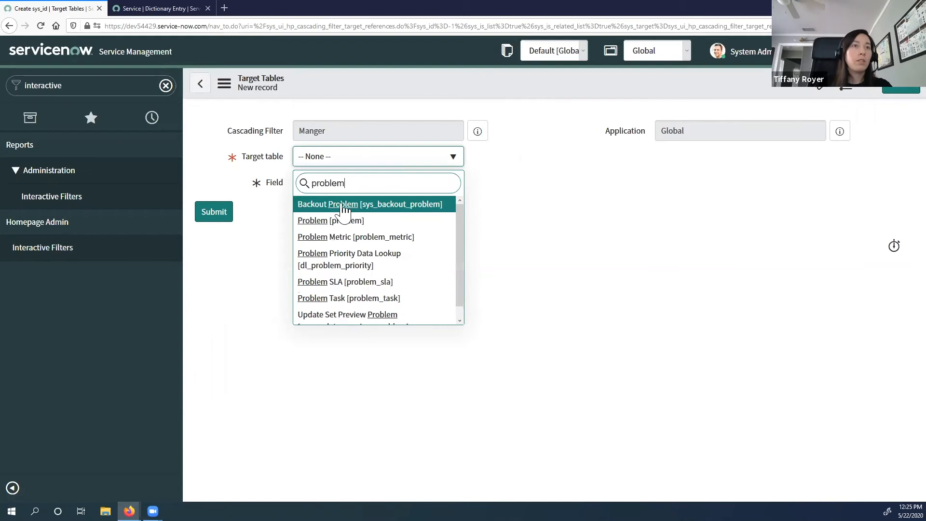
{"action": "left_click", "coordinate": [341, 223]}
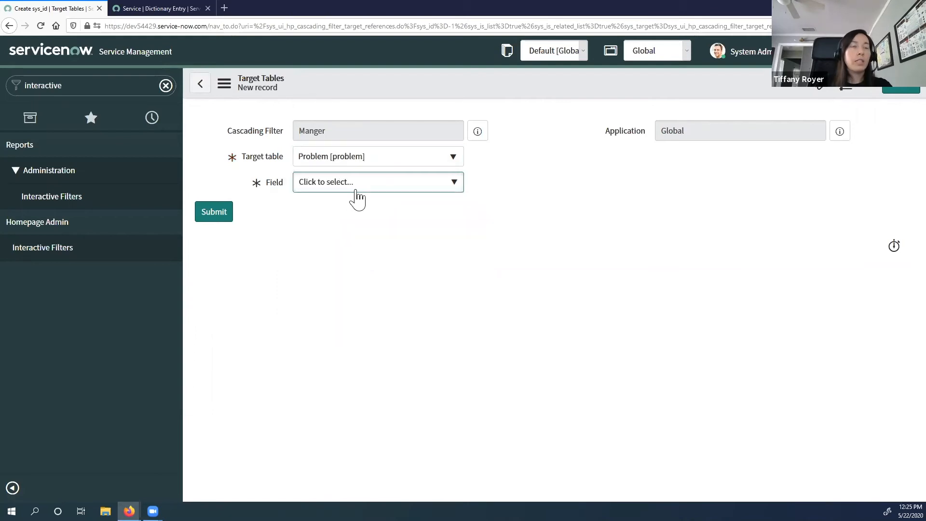
Set the target table's field to the Assignment group's Manager and submit the record.
{"action": "left_click", "coordinate": [357, 190]}
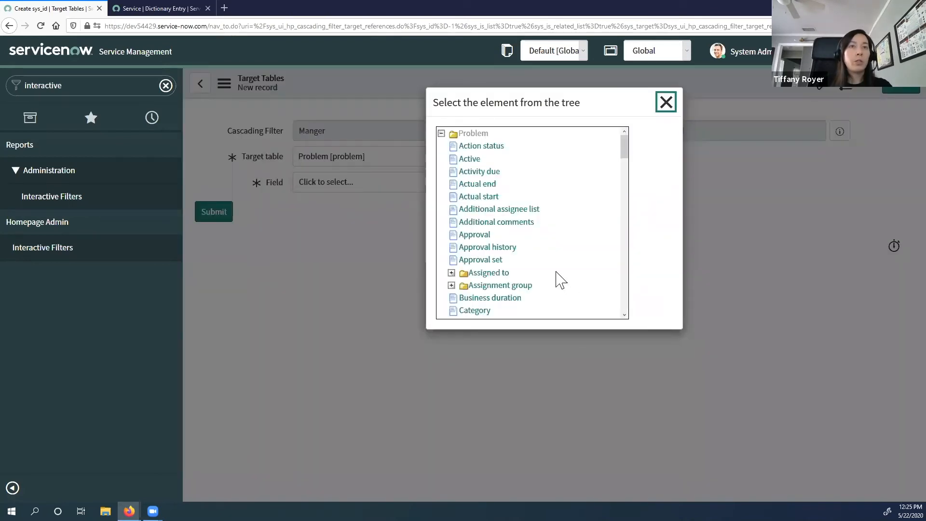
{"action": "scroll", "coordinate": [561, 280], "scroll_direction": "down", "scroll_amount": 3}
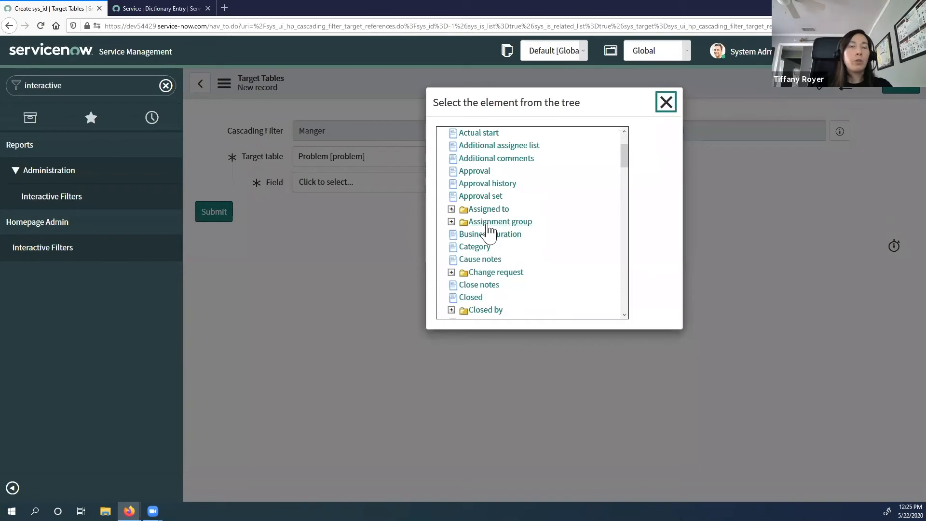
{"action": "left_click", "coordinate": [451, 222]}
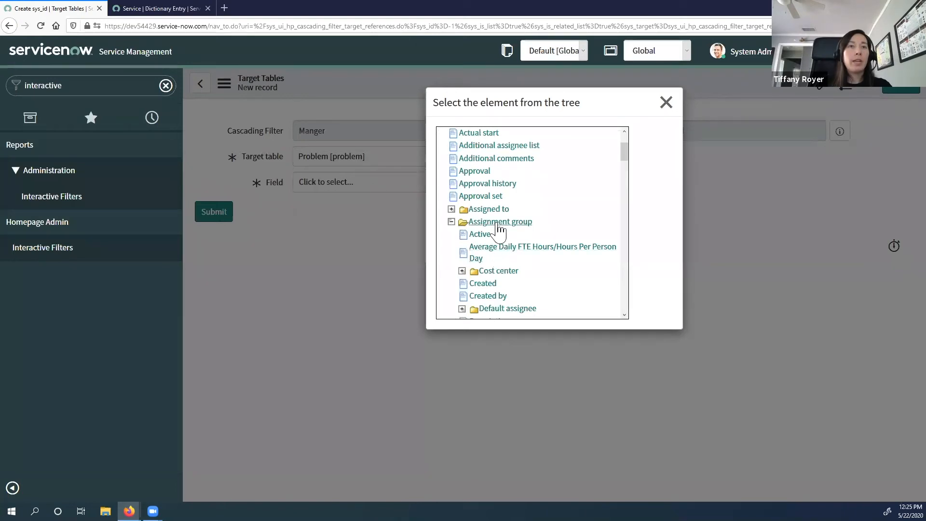
{"action": "scroll", "coordinate": [505, 260], "scroll_direction": "down", "scroll_amount": 4}
{"action": "scroll", "coordinate": [511, 263], "scroll_direction": "down", "scroll_amount": 1}
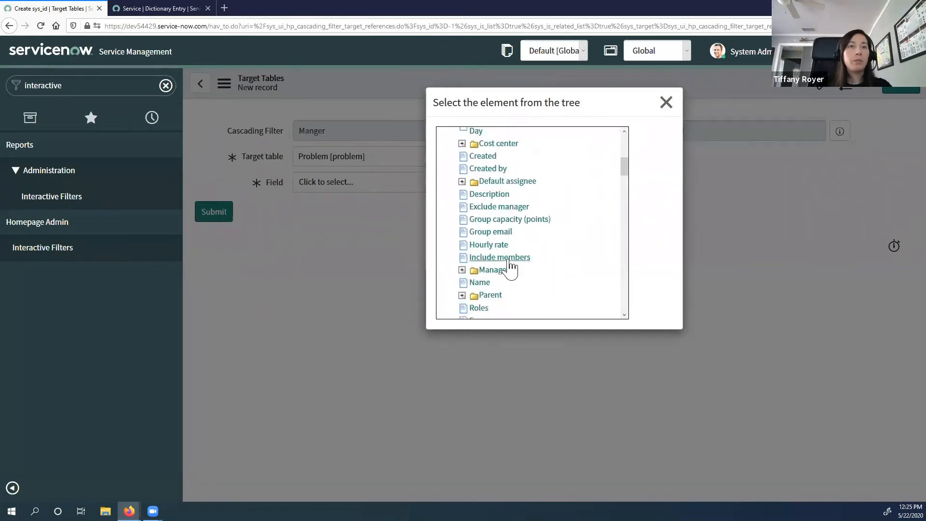
{"action": "left_click", "coordinate": [502, 270]}
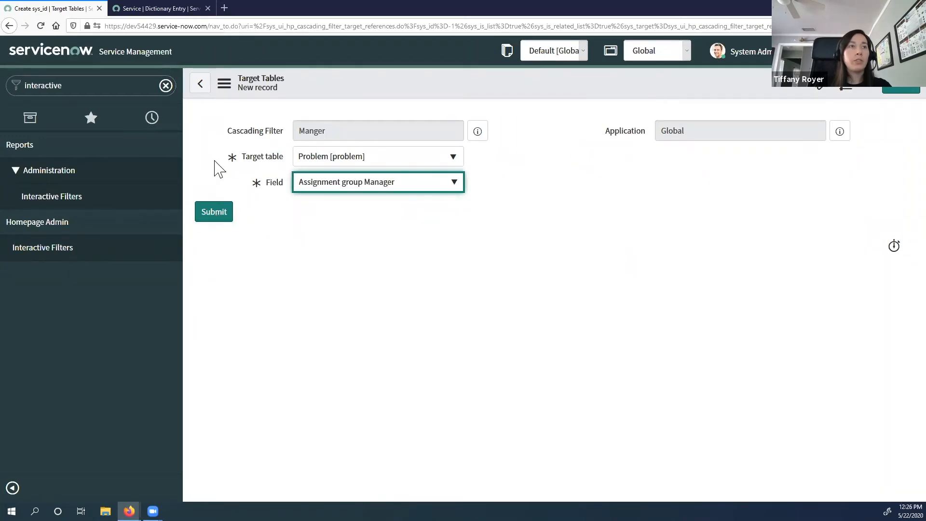
{"action": "left_click", "coordinate": [227, 217]}
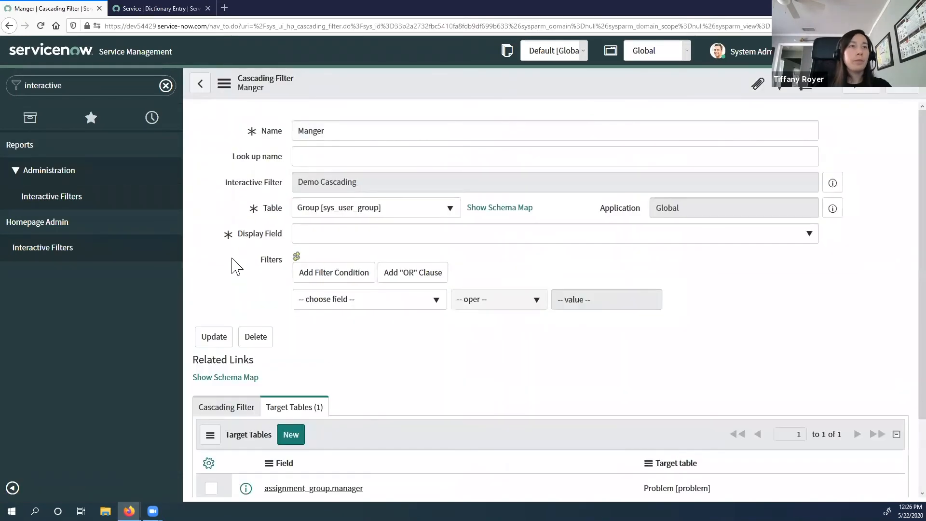
Start a new child Cascading Filter record under Manger and name it Group.
{"action": "scroll", "coordinate": [408, 317], "scroll_direction": "down", "scroll_amount": 2}
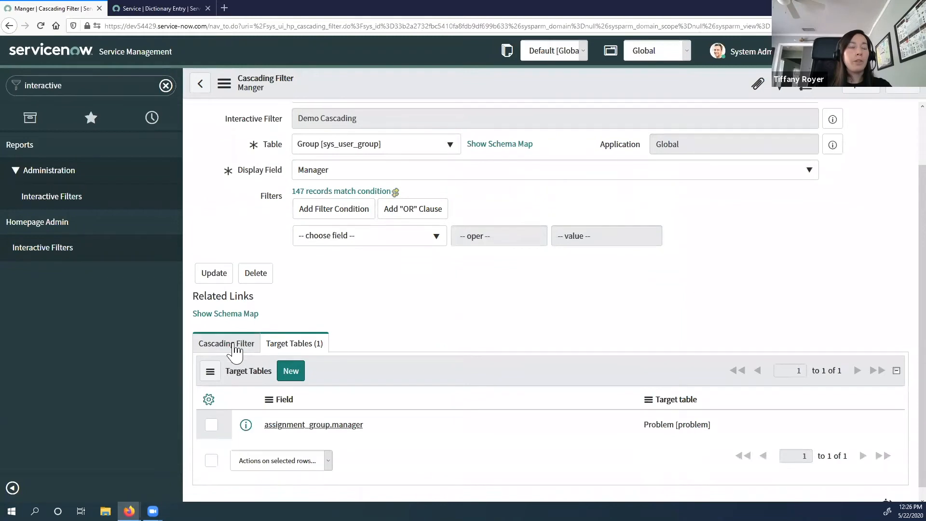
{"action": "left_click", "coordinate": [230, 345]}
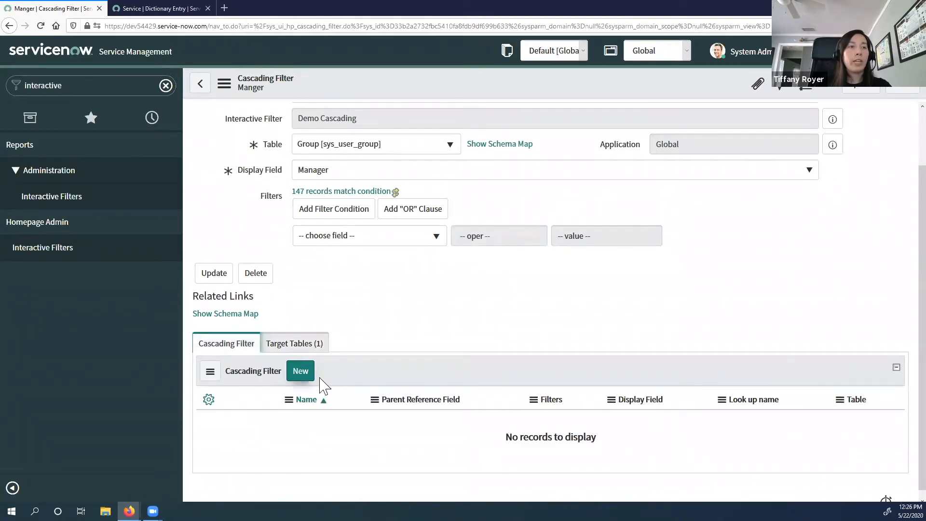
{"action": "left_click", "coordinate": [302, 379]}
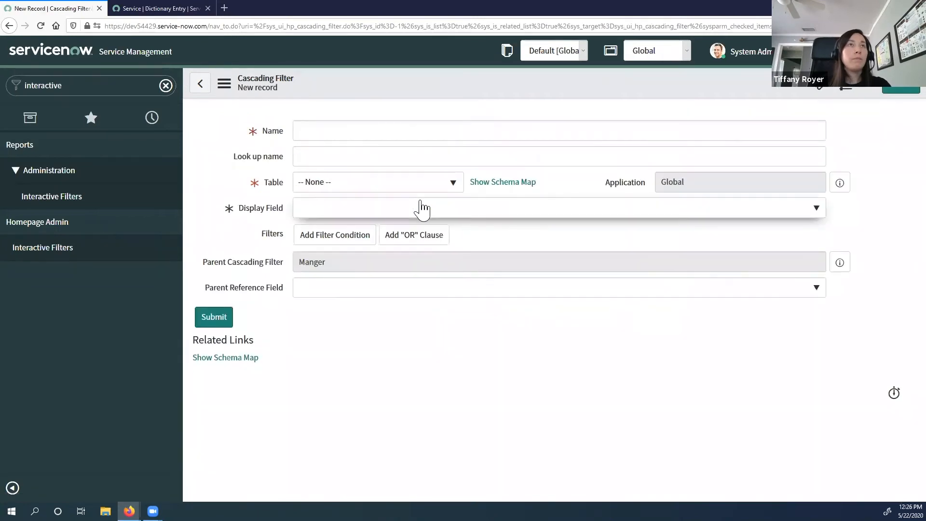
{"action": "left_click", "coordinate": [354, 131]}
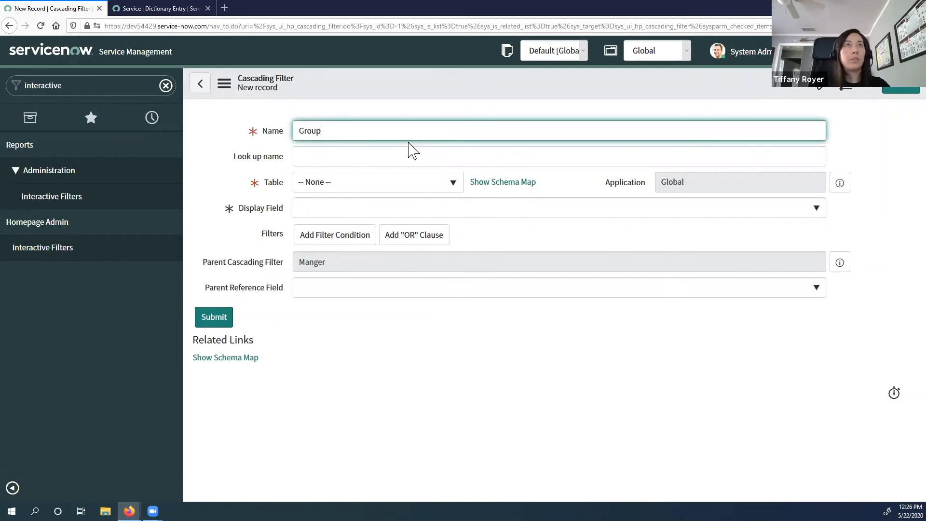
Set the Group cascading filter's table to Group [sys_user_group] and its display field to Name.
{"action": "left_click", "coordinate": [391, 196]}
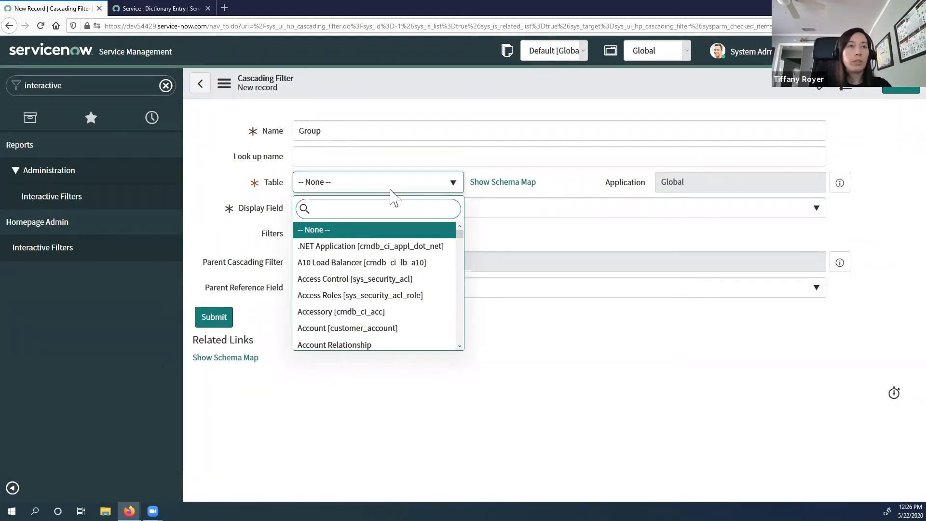
{"action": "type", "text": "su"}
{"action": "key", "text": "BackSpace"}
{"action": "type", "text": "ys"}
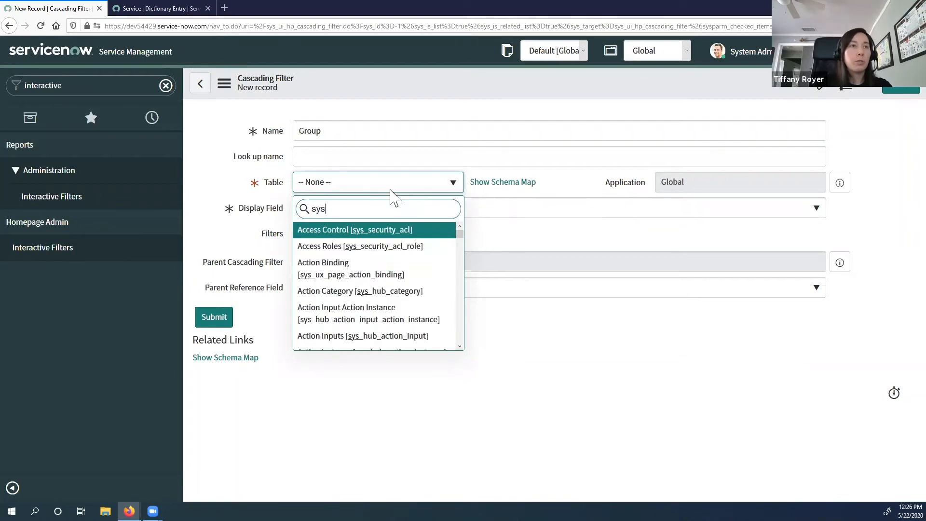
{"action": "type", "text": "_user_group"}
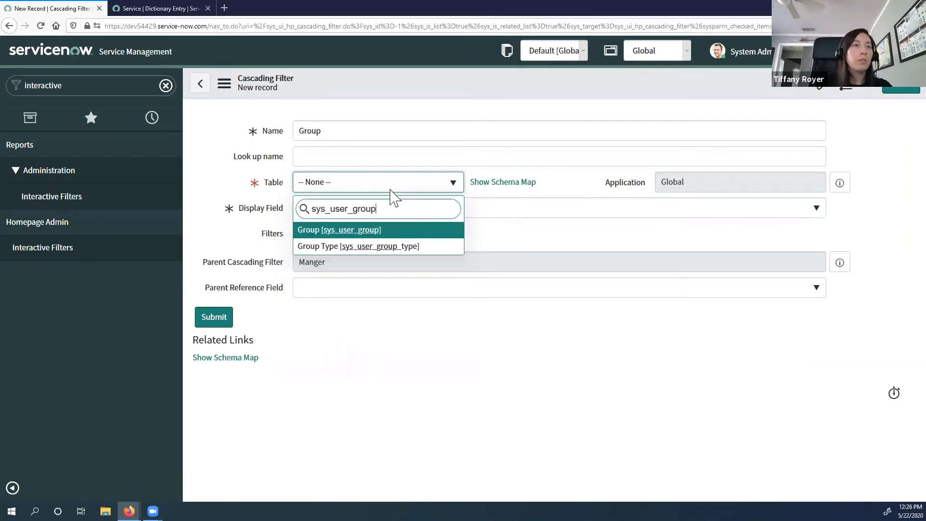
{"action": "left_click", "coordinate": [374, 231]}
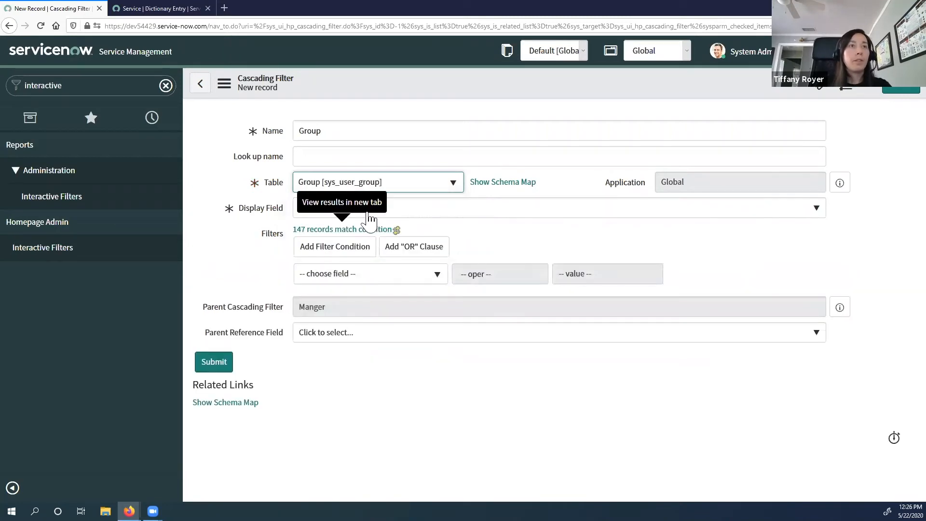
{"action": "left_click", "coordinate": [396, 208]}
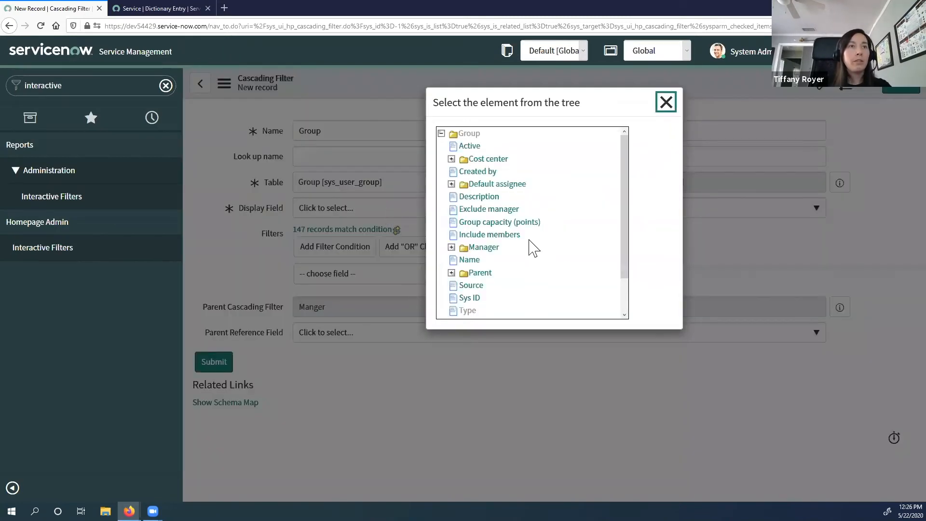
{"action": "left_click", "coordinate": [471, 260]}
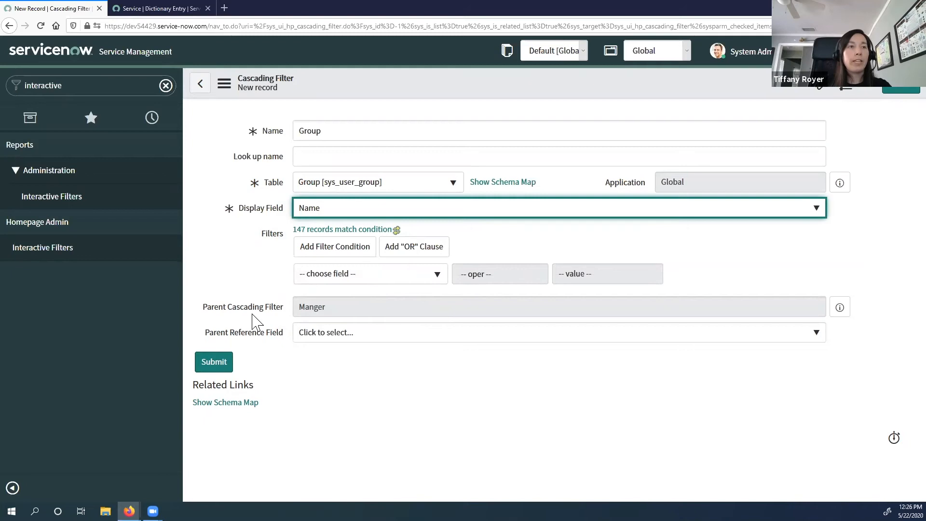
Set the Group cascading filter's parent reference field to Manager.
{"action": "left_click", "coordinate": [382, 346]}
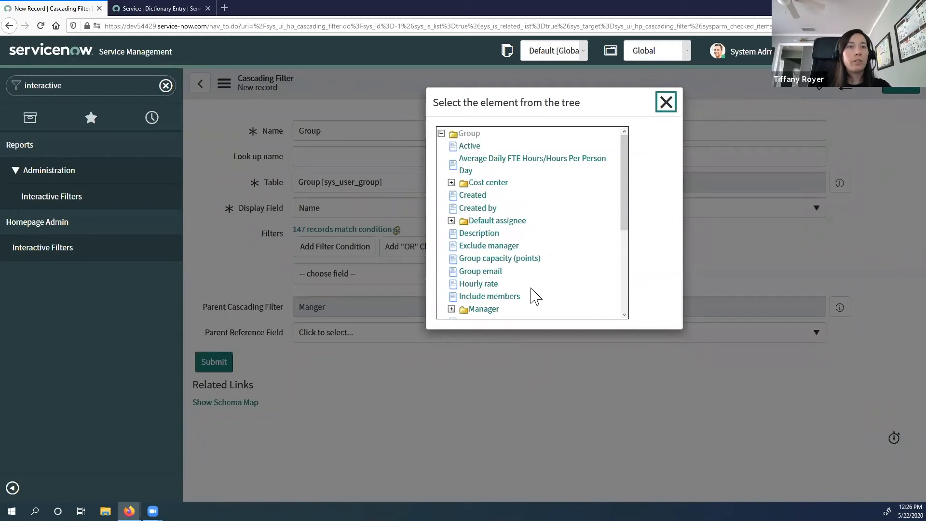
{"action": "scroll", "coordinate": [535, 294], "scroll_direction": "down", "scroll_amount": 2}
{"action": "left_click", "coordinate": [490, 247]}
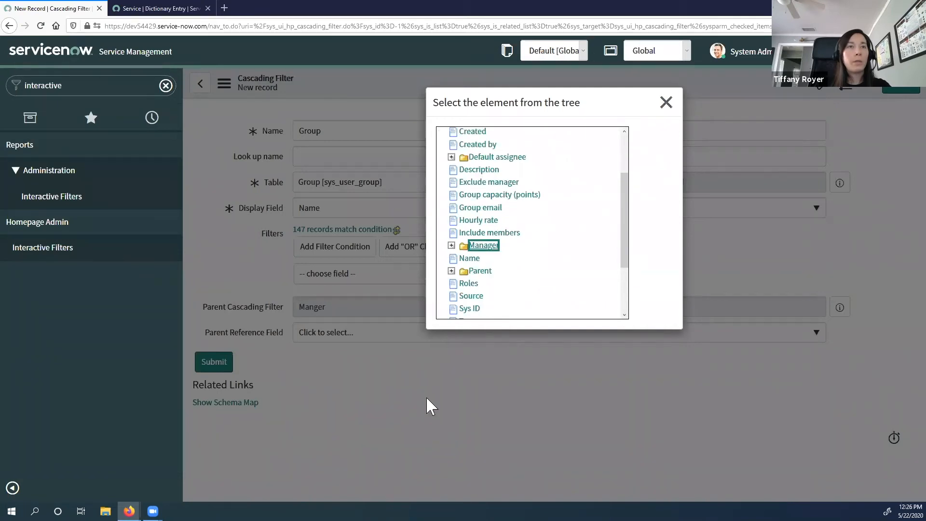
{"action": "left_click", "coordinate": [369, 217]}
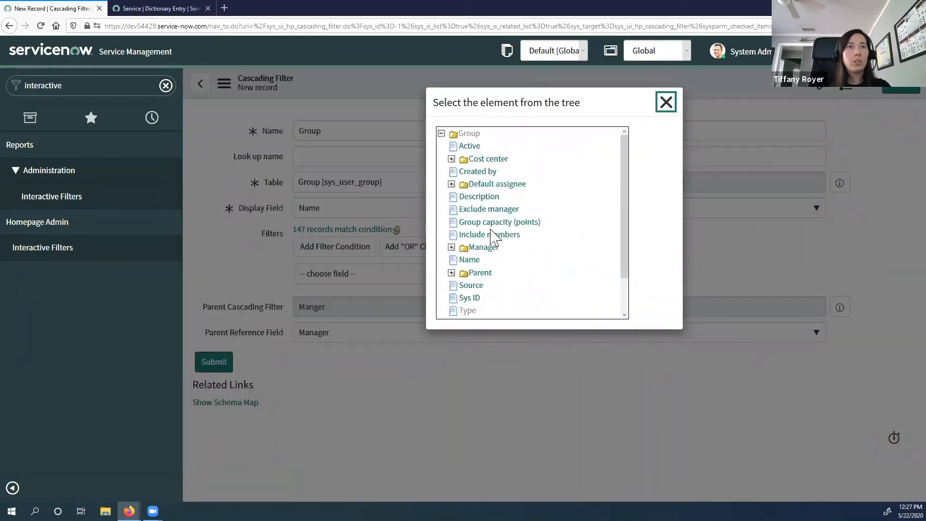
{"action": "scroll", "coordinate": [505, 258], "scroll_direction": "down", "scroll_amount": 2}
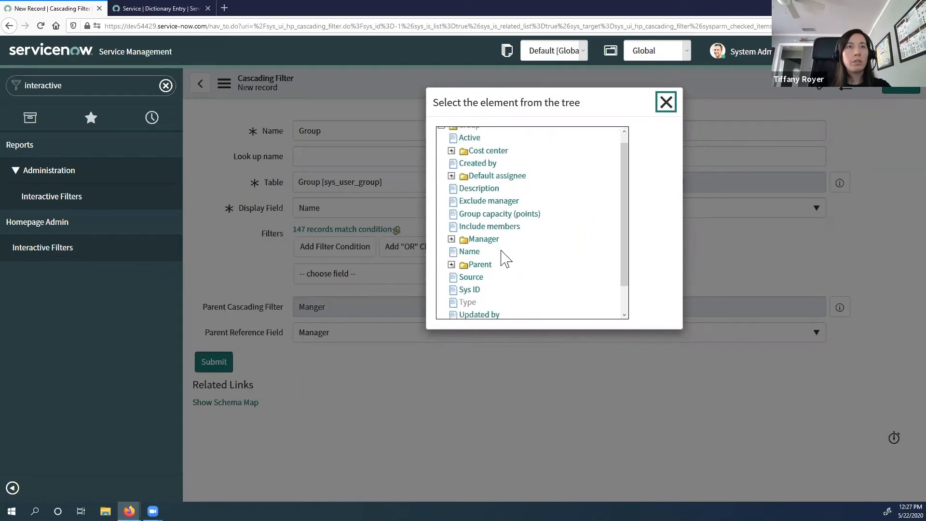
{"action": "scroll", "coordinate": [502, 254], "scroll_direction": "up", "scroll_amount": 2}
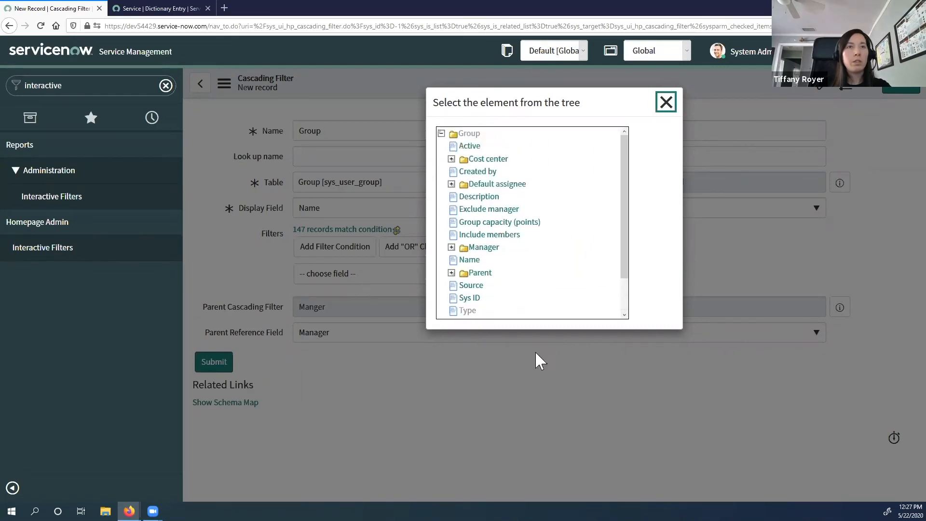
{"action": "left_click", "coordinate": [526, 373]}
Submit the new Group cascading filter record.
{"action": "left_click", "coordinate": [230, 368]}
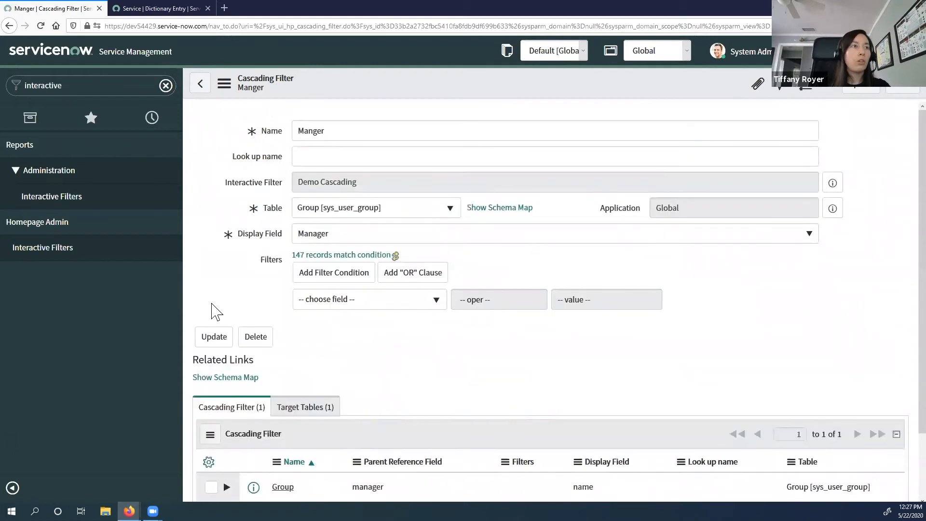
Open the list of all problems and launch Interactive Analysis on it from the Number column.
{"action": "left_click", "coordinate": [99, 88]}
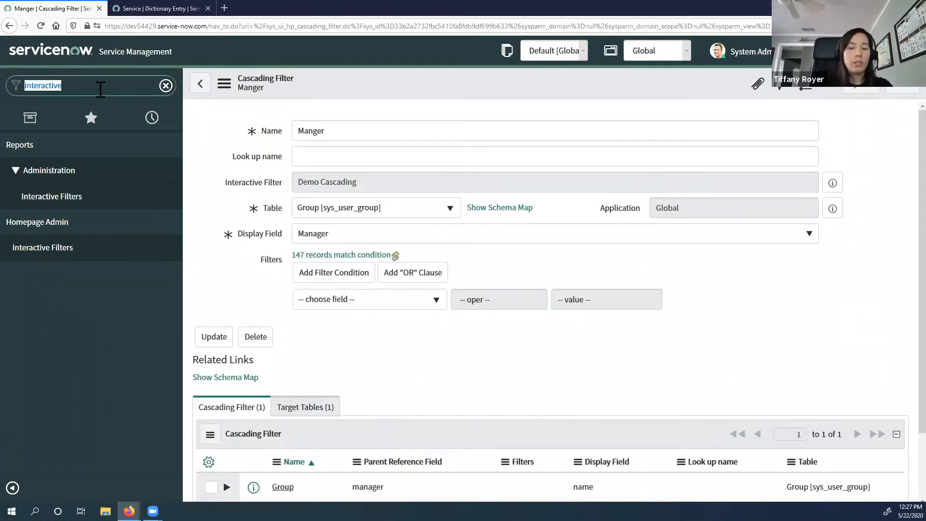
{"action": "type", "text": "proble"}
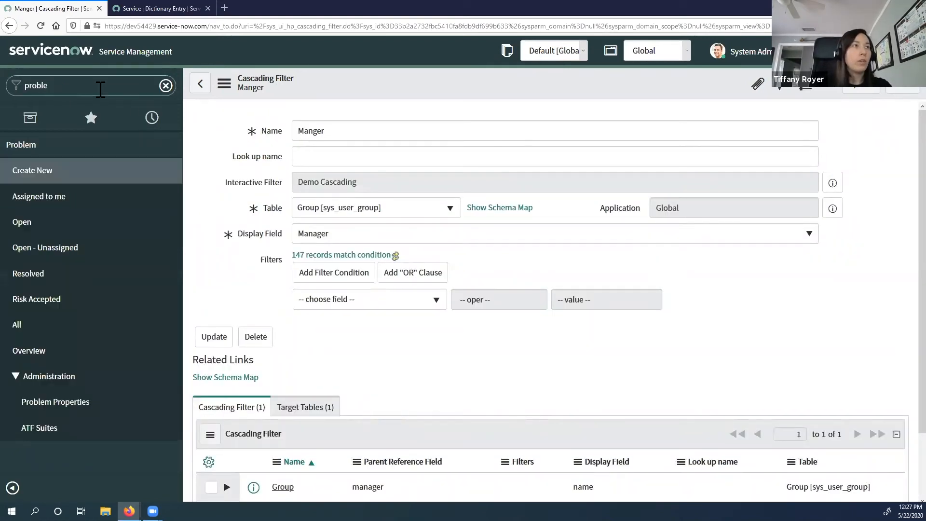
{"action": "left_click", "coordinate": [31, 331]}
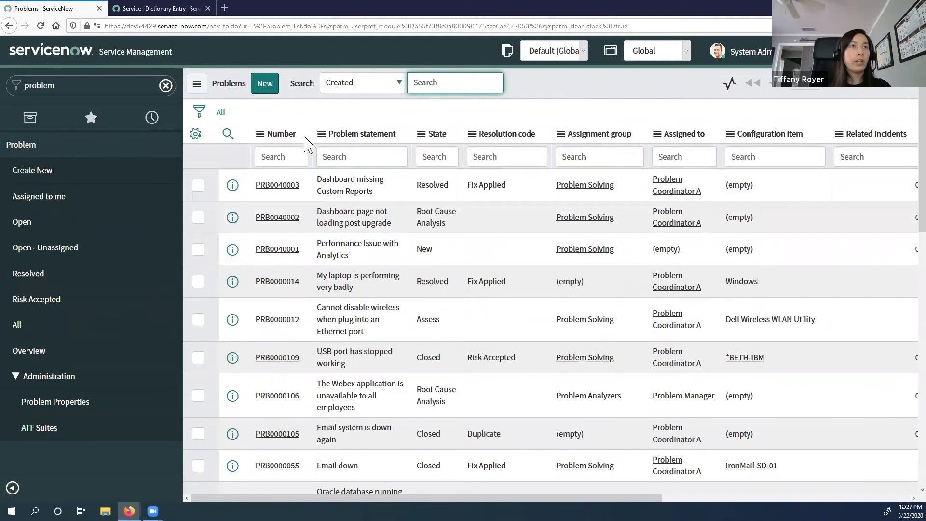
{"action": "right_click", "coordinate": [305, 141]}
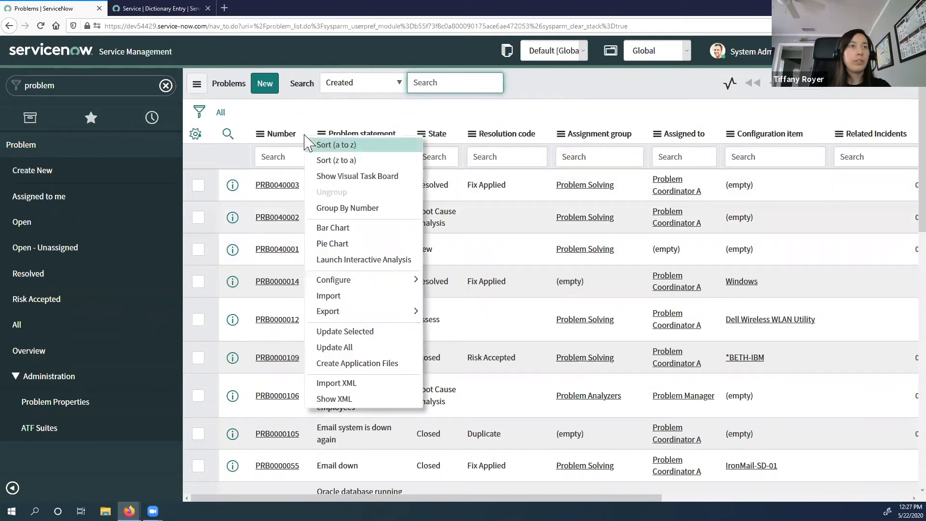
{"action": "left_click", "coordinate": [340, 260]}
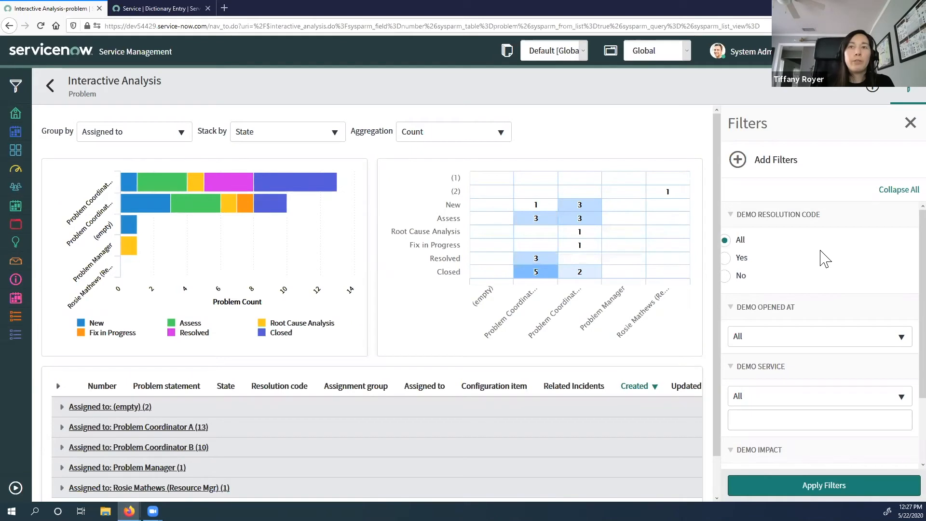
Set the Demo Resolution Code filter to Yes and apply the filters to the problem analysis.
{"action": "scroll", "coordinate": [822, 261], "scroll_direction": "down", "scroll_amount": 2}
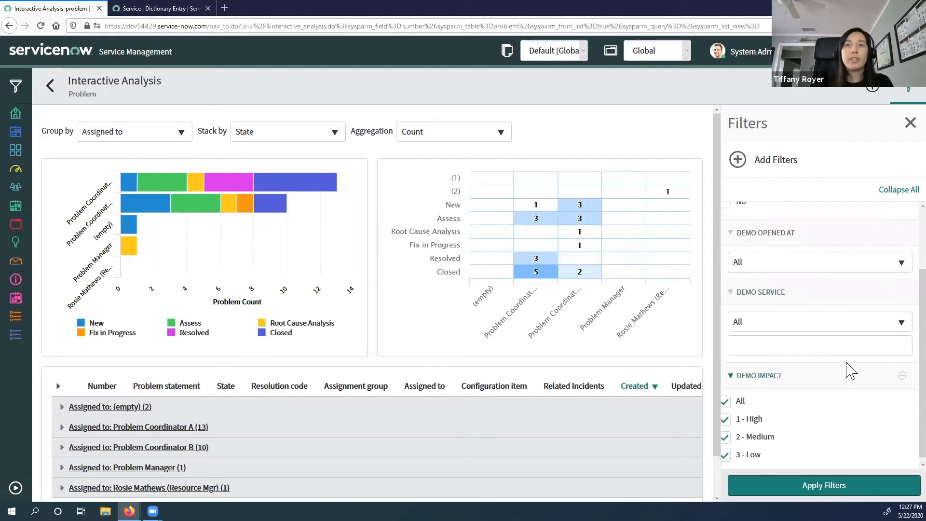
{"action": "scroll", "coordinate": [849, 369], "scroll_direction": "up", "scroll_amount": 2}
{"action": "scroll", "coordinate": [848, 357], "scroll_direction": "down", "scroll_amount": 2}
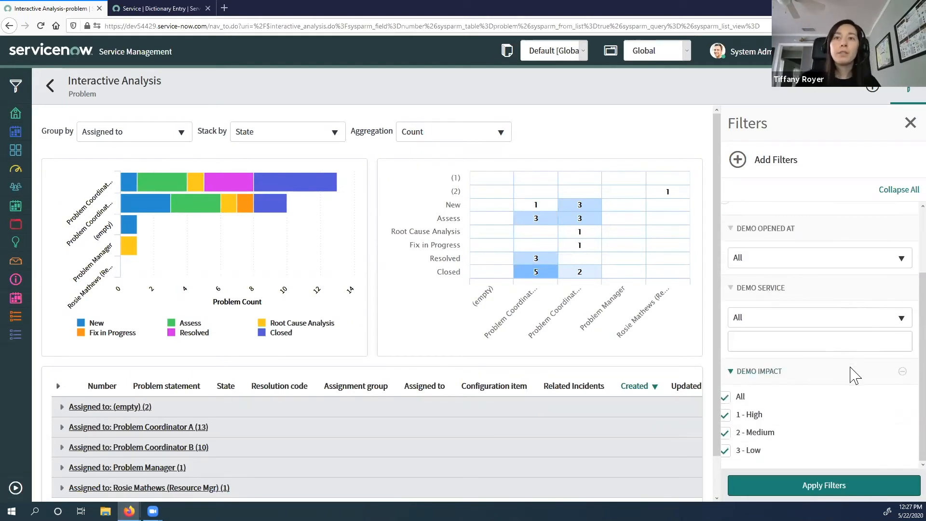
{"action": "scroll", "coordinate": [849, 369], "scroll_direction": "up", "scroll_amount": 2}
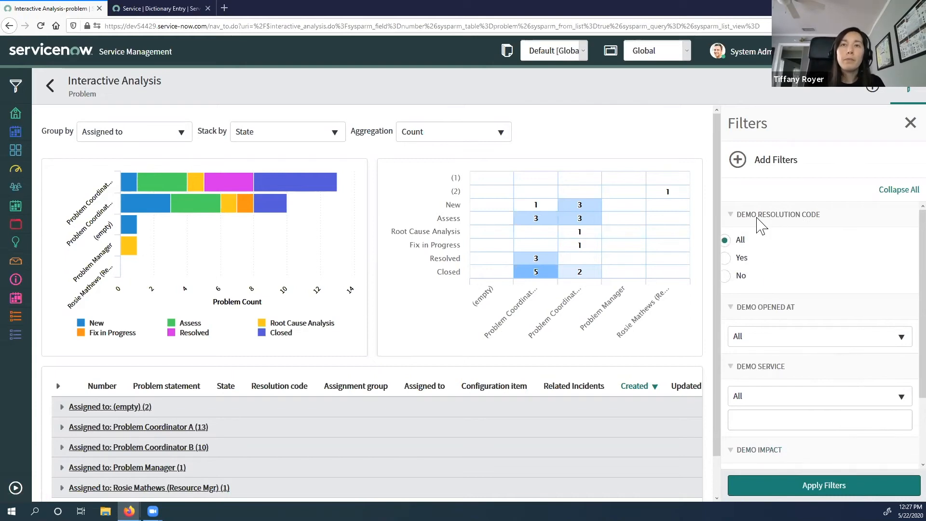
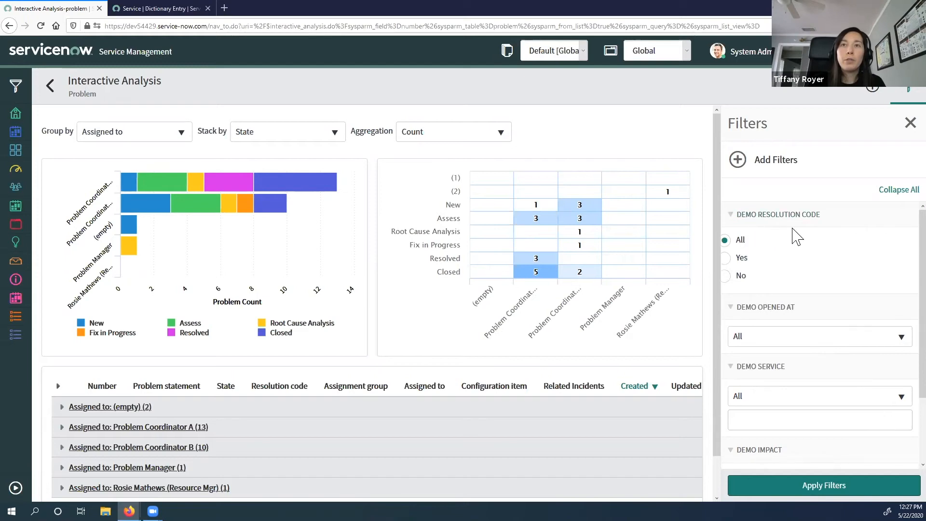
{"action": "left_click", "coordinate": [729, 260]}
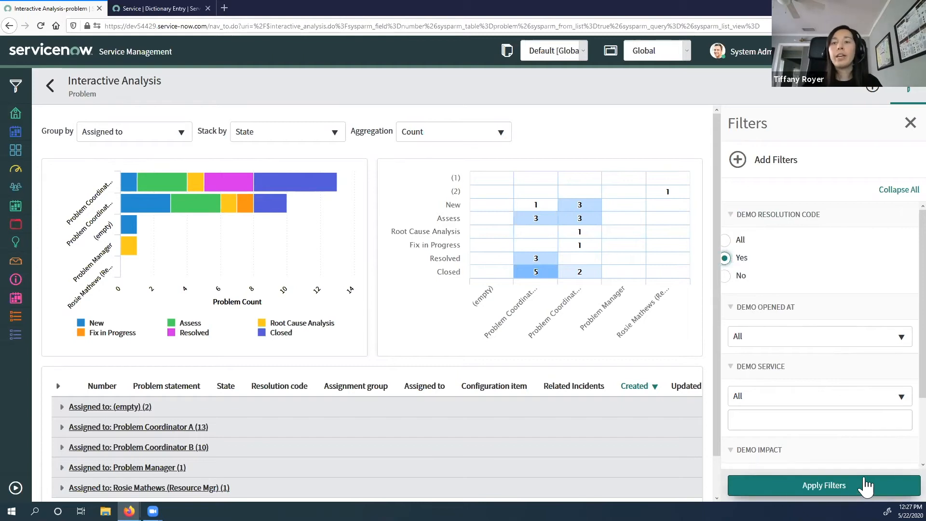
{"action": "left_click", "coordinate": [866, 486]}
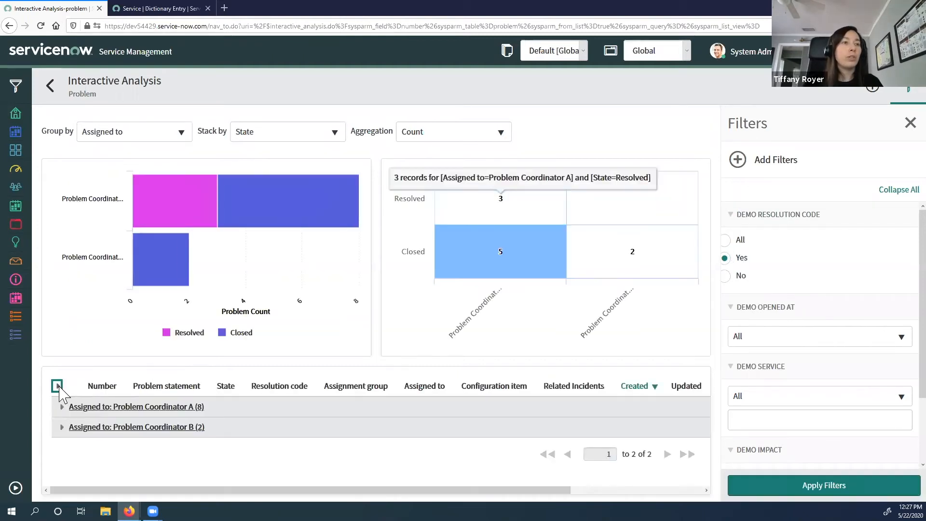
Expand all groups in the filtered problem list and examine the resolution codes of their records.
{"action": "left_click", "coordinate": [57, 386]}
{"action": "scroll", "coordinate": [289, 371], "scroll_direction": "down", "scroll_amount": 3}
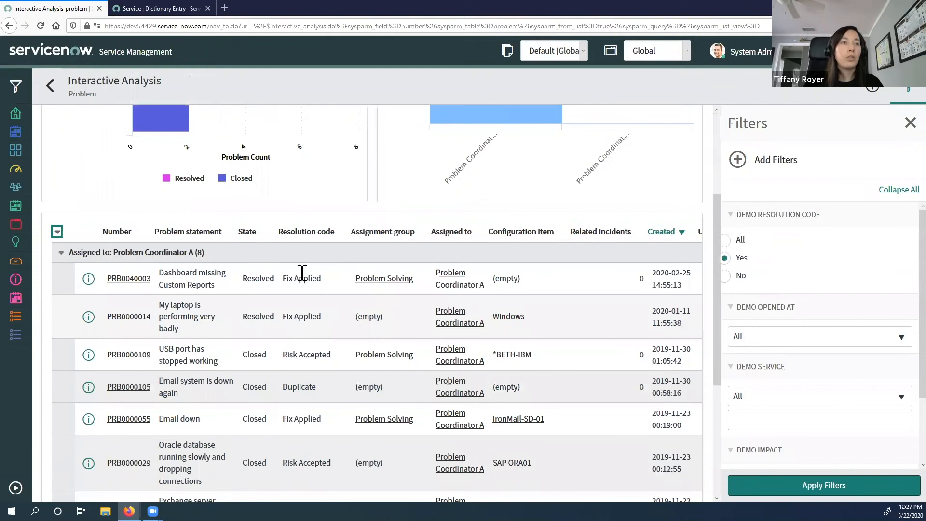
{"action": "scroll", "coordinate": [303, 366], "scroll_direction": "down", "scroll_amount": 1}
{"action": "scroll", "coordinate": [303, 458], "scroll_direction": "down", "scroll_amount": 3}
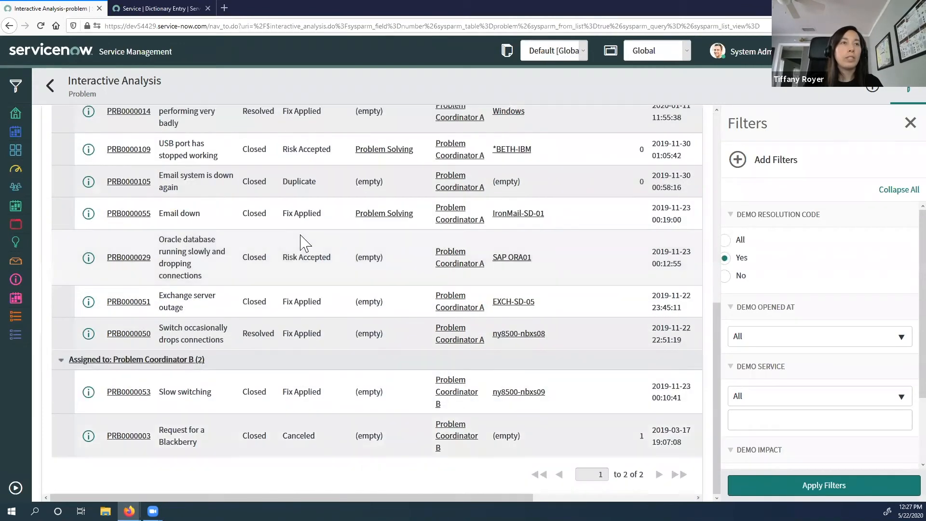
{"action": "scroll", "coordinate": [318, 290], "scroll_direction": "up", "scroll_amount": 3}
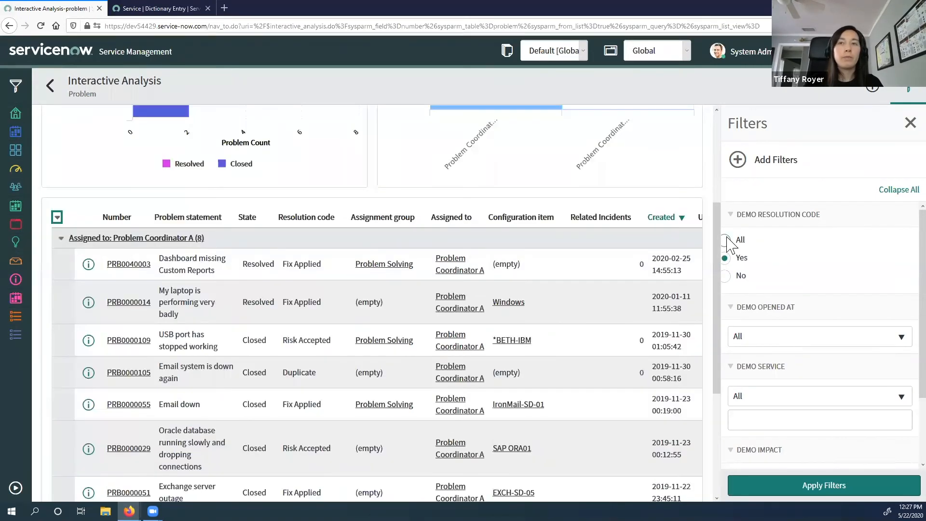
Set the Demo Resolution Code filter back to All.
{"action": "left_click", "coordinate": [733, 241]}
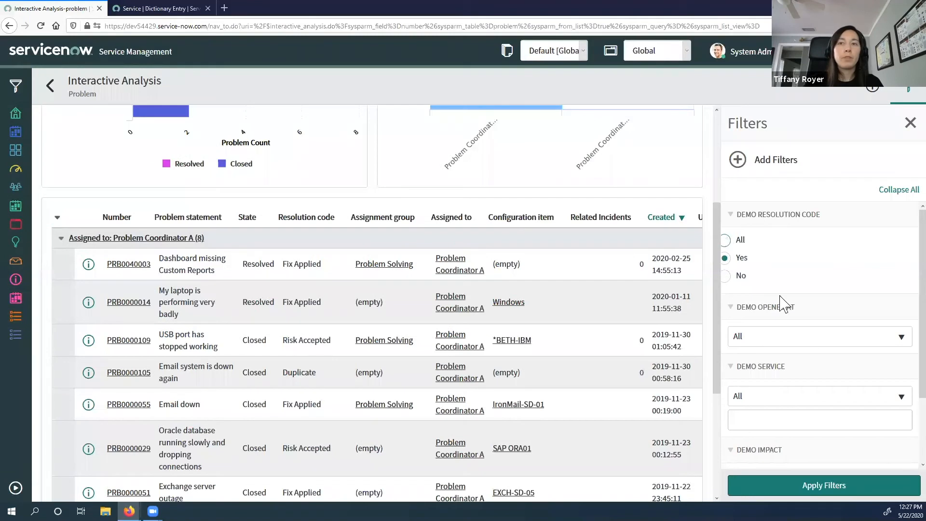
Set the Demo Resolution Code filter to All and Demo Opened At to Last 9 months, and apply the filters.
{"action": "left_click", "coordinate": [809, 340]}
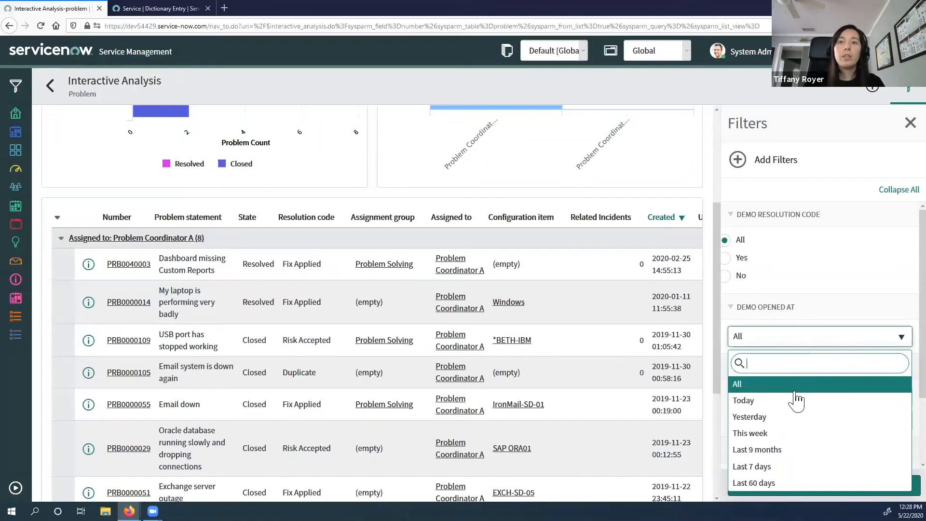
{"action": "left_click", "coordinate": [777, 456]}
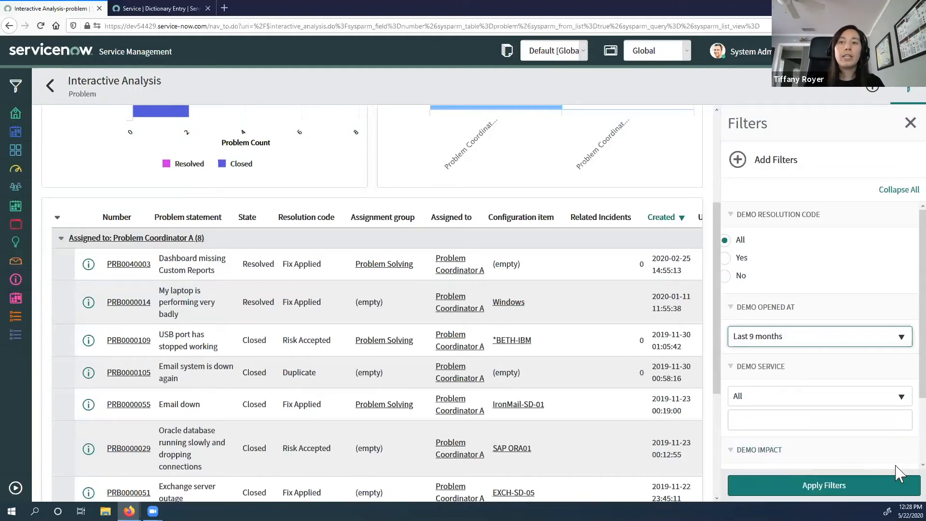
{"action": "left_click", "coordinate": [897, 484]}
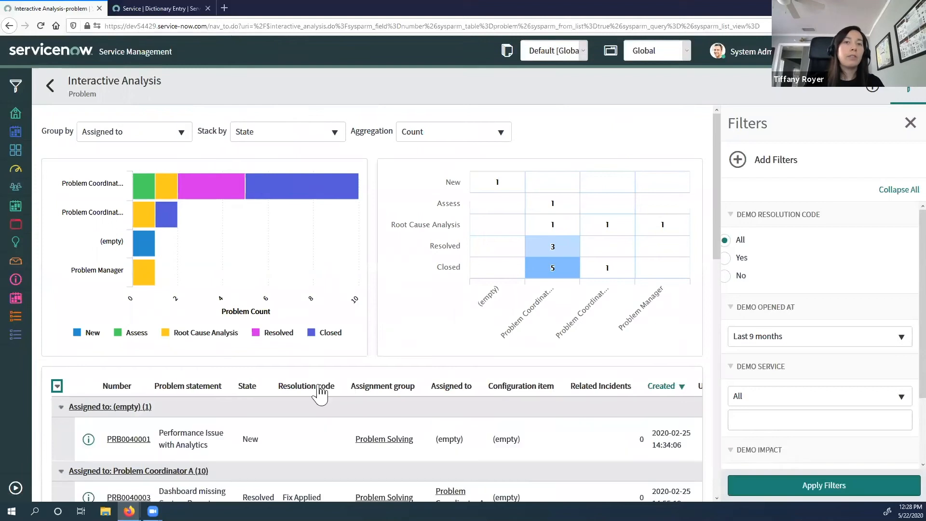
Examine the Opened dates of the filtered problem records across all assignee groups.
{"action": "scroll", "coordinate": [367, 424], "scroll_direction": "down", "scroll_amount": 3}
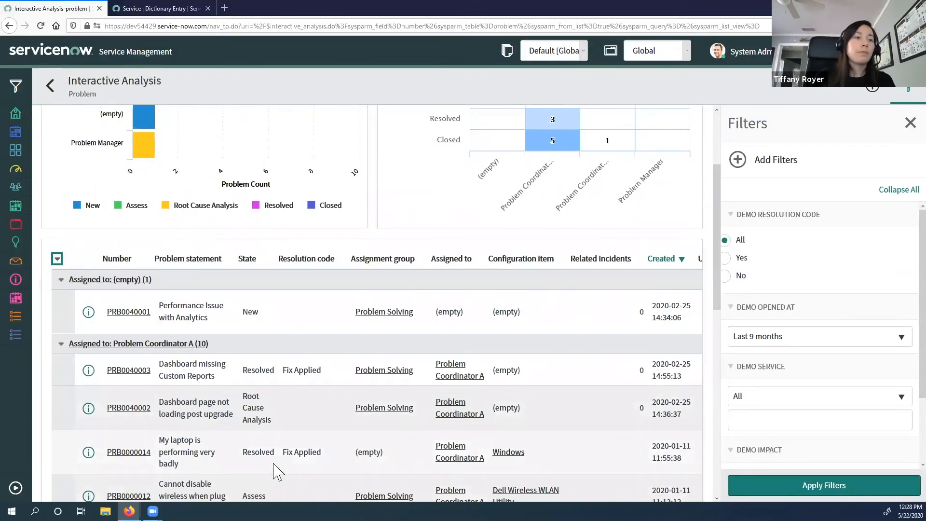
{"action": "scroll", "coordinate": [284, 470], "scroll_direction": "down", "scroll_amount": 10}
{"action": "scroll", "coordinate": [293, 468], "scroll_direction": "down", "scroll_amount": 2}
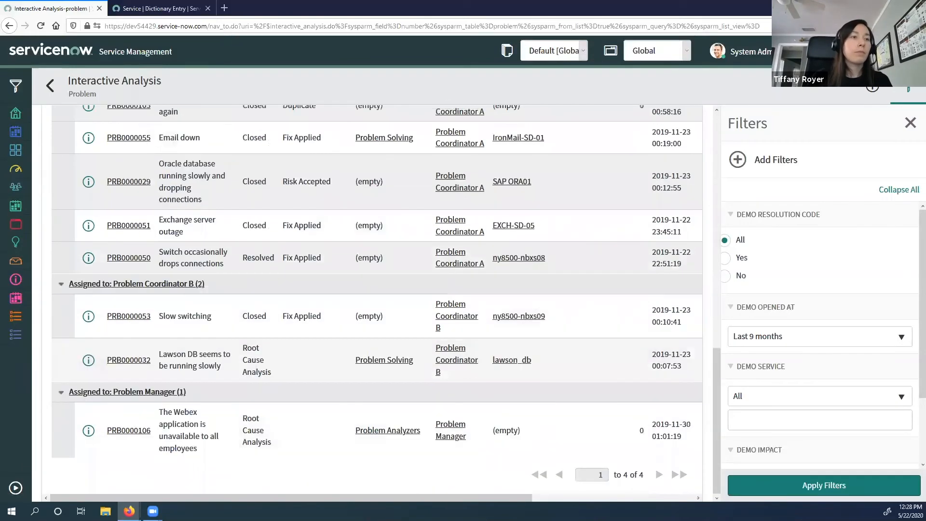
{"action": "left_click_drag", "start_coordinate": [292, 488], "coordinate": [672, 411]}
{"action": "left_click", "coordinate": [292, 491]}
{"action": "scroll", "coordinate": [672, 411], "scroll_direction": "up", "scroll_amount": 5}
{"action": "scroll", "coordinate": [675, 418], "scroll_direction": "up", "scroll_amount": 4}
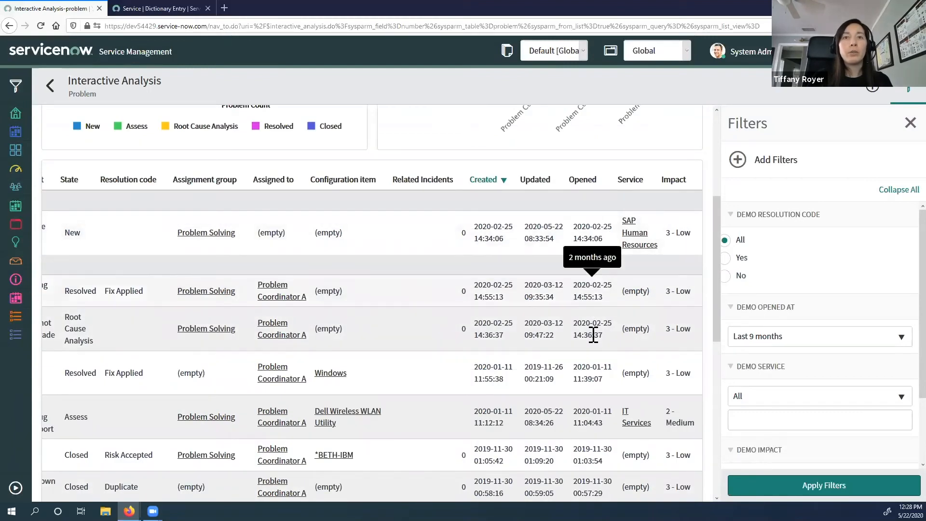
{"action": "scroll", "coordinate": [589, 345], "scroll_direction": "down", "scroll_amount": 1}
{"action": "scroll", "coordinate": [585, 341], "scroll_direction": "up", "scroll_amount": 1}
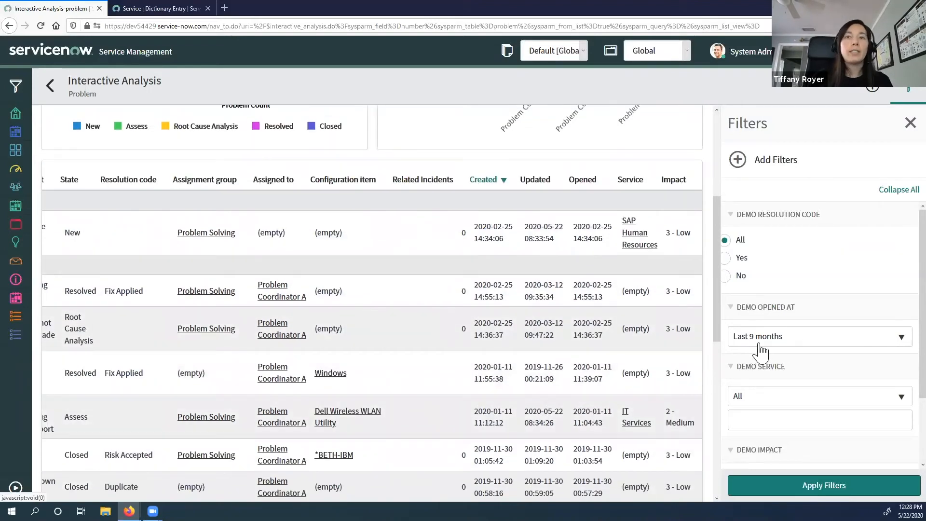
Reset the Demo Opened At filter to All and browse the services offered by the Demo Service filter.
{"action": "left_click", "coordinate": [774, 350]}
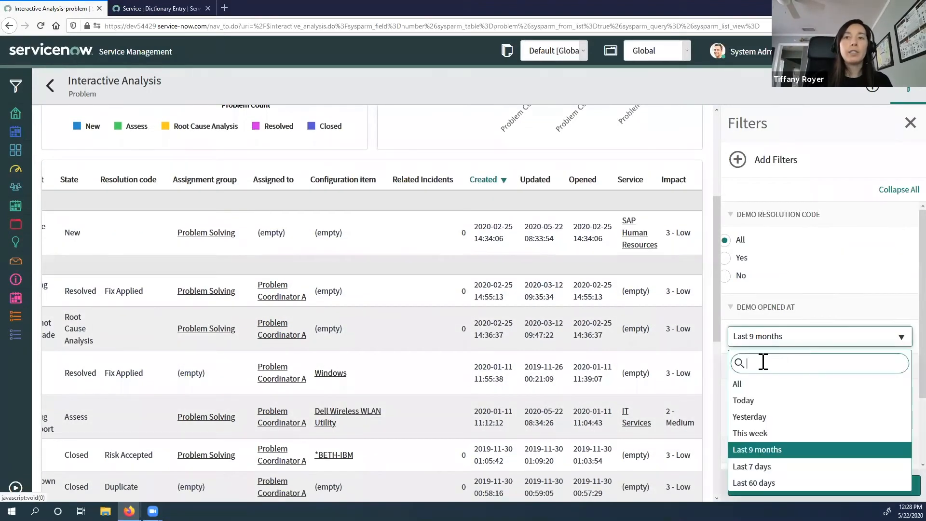
{"action": "left_click", "coordinate": [746, 387]}
{"action": "scroll", "coordinate": [788, 314], "scroll_direction": "down", "scroll_amount": 1}
{"action": "scroll", "coordinate": [788, 314], "scroll_direction": "down", "scroll_amount": 1}
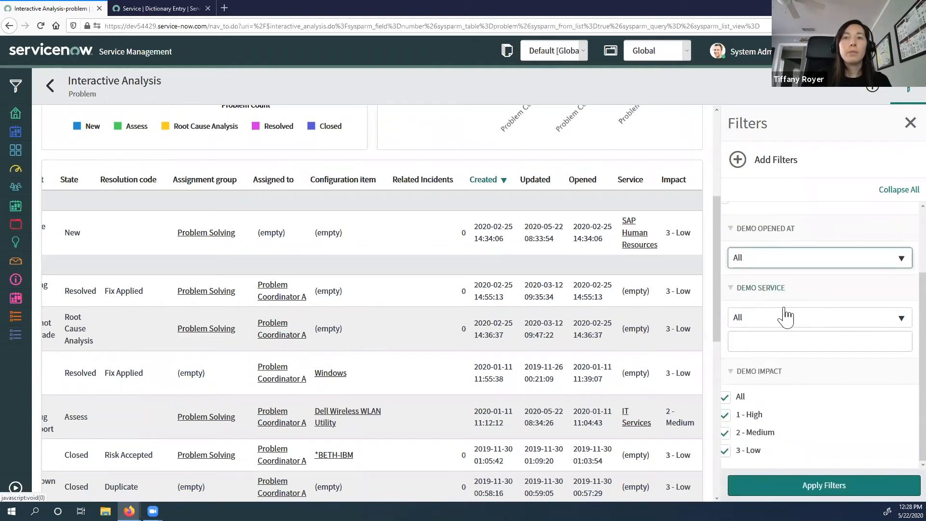
{"action": "left_click", "coordinate": [782, 322]}
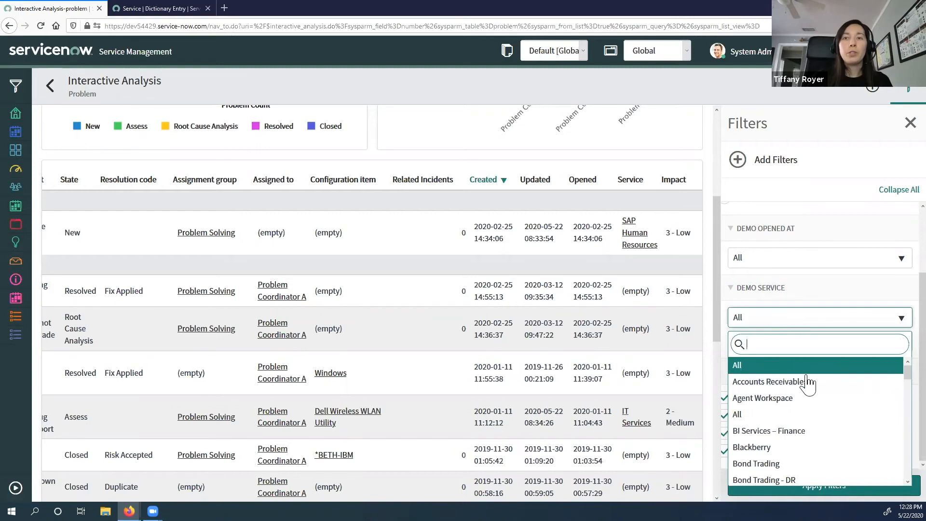
{"action": "scroll", "coordinate": [807, 383], "scroll_direction": "down", "scroll_amount": 3}
{"action": "scroll", "coordinate": [807, 382], "scroll_direction": "down", "scroll_amount": 3}
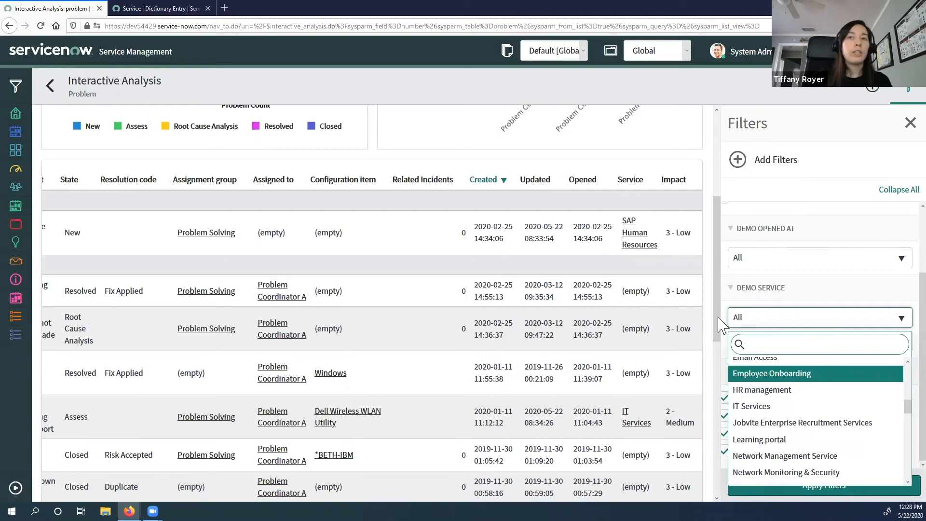
{"action": "left_click", "coordinate": [723, 348]}
Examine the Service column of the listed problem records to see which services are in use.
{"action": "scroll", "coordinate": [713, 396], "scroll_direction": "down", "scroll_amount": 1}
{"action": "scroll", "coordinate": [297, 442], "scroll_direction": "down", "scroll_amount": 7}
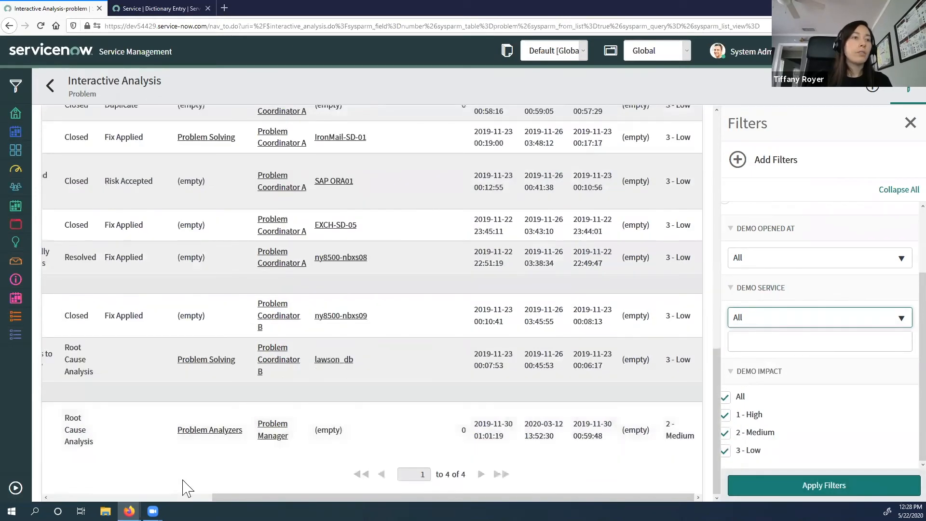
{"action": "scroll", "coordinate": [145, 434], "scroll_direction": "left", "scroll_amount": 4}
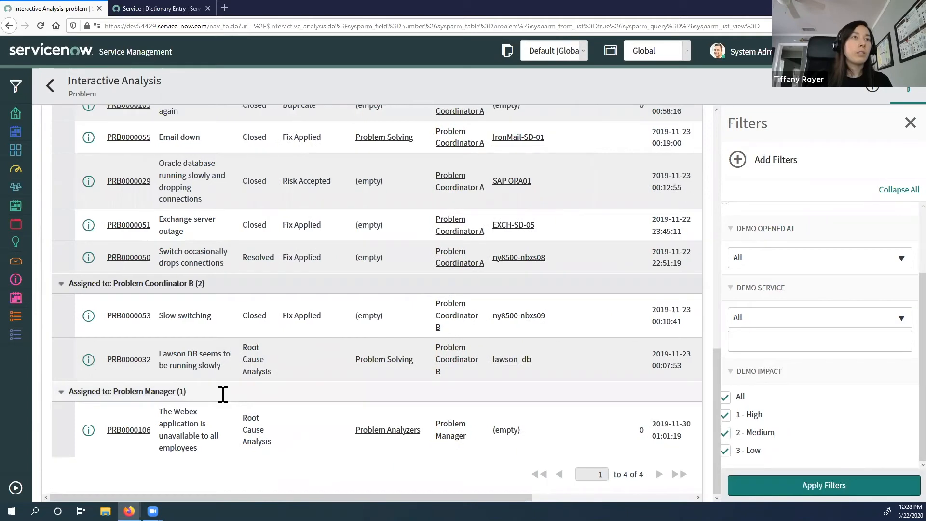
{"action": "scroll", "coordinate": [223, 401], "scroll_direction": "up", "scroll_amount": 4}
{"action": "scroll", "coordinate": [236, 393], "scroll_direction": "up", "scroll_amount": 3}
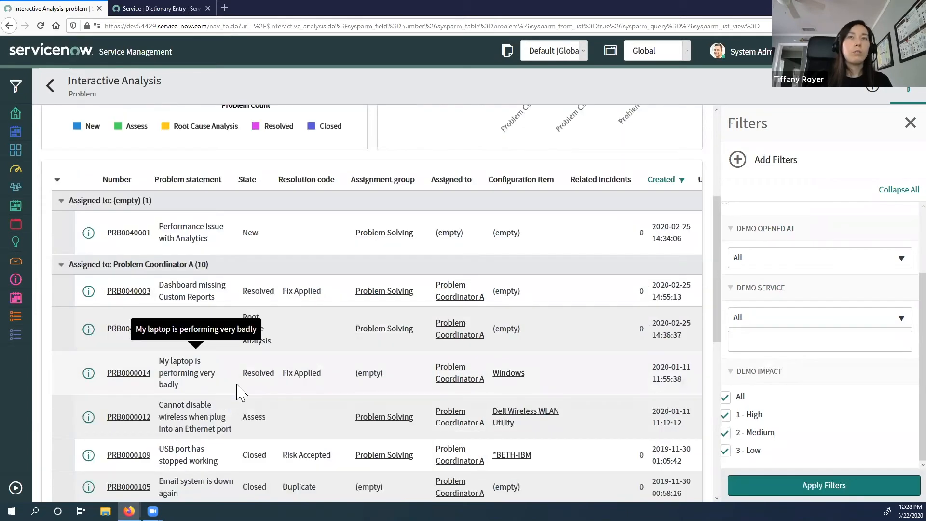
{"action": "scroll", "coordinate": [193, 434], "scroll_direction": "down", "scroll_amount": 1}
{"action": "scroll", "coordinate": [174, 463], "scroll_direction": "down", "scroll_amount": 7}
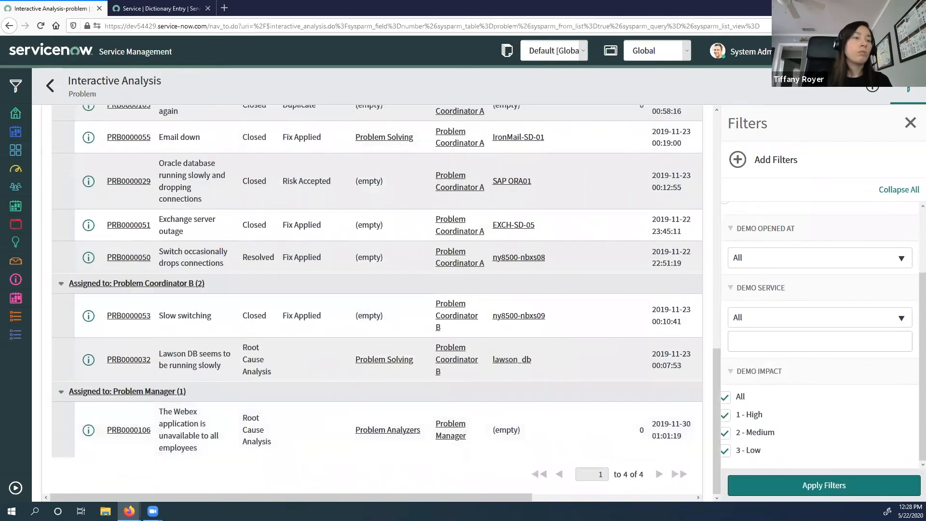
{"action": "scroll", "coordinate": [658, 463], "scroll_direction": "right", "scroll_amount": 4}
{"action": "scroll", "coordinate": [632, 458], "scroll_direction": "up", "scroll_amount": 6}
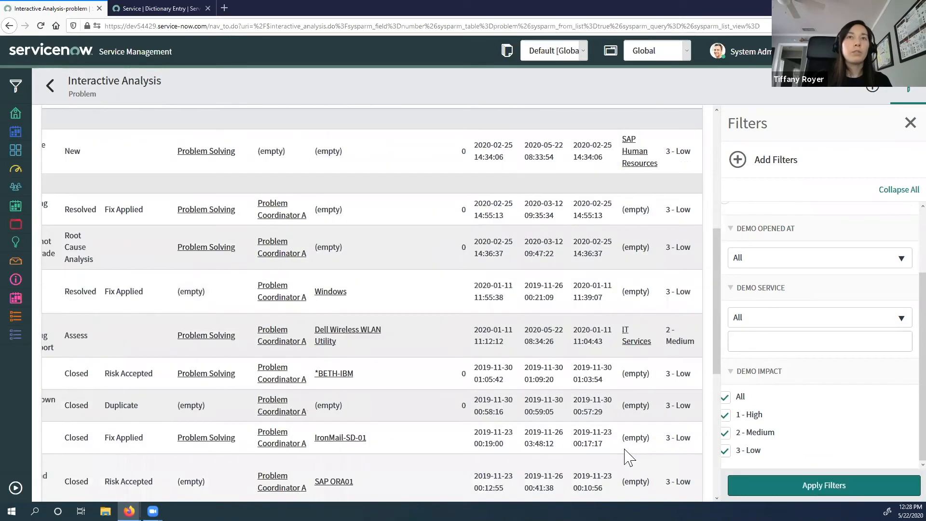
{"action": "scroll", "coordinate": [627, 456], "scroll_direction": "up", "scroll_amount": 2}
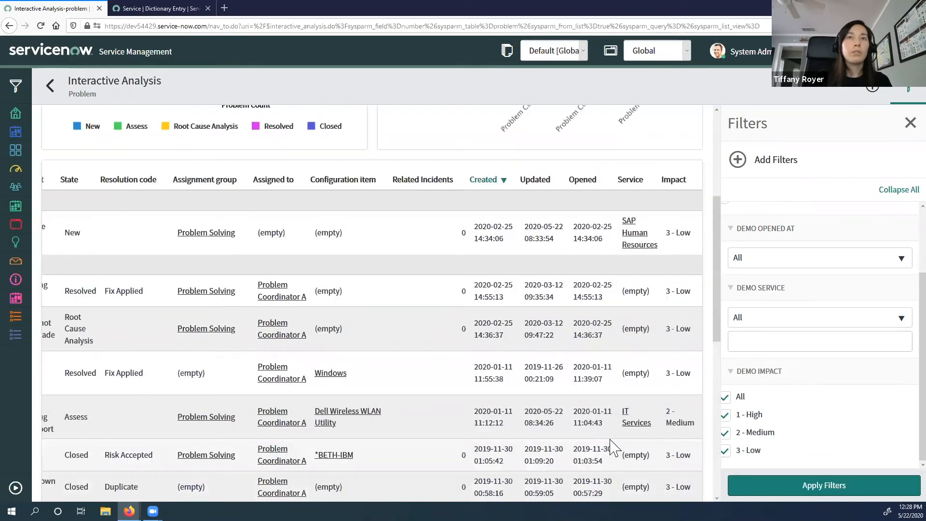
Filter the problems by the service SAP Human Resources, apply the filter and expand the grouped records.
{"action": "left_click", "coordinate": [788, 346]}
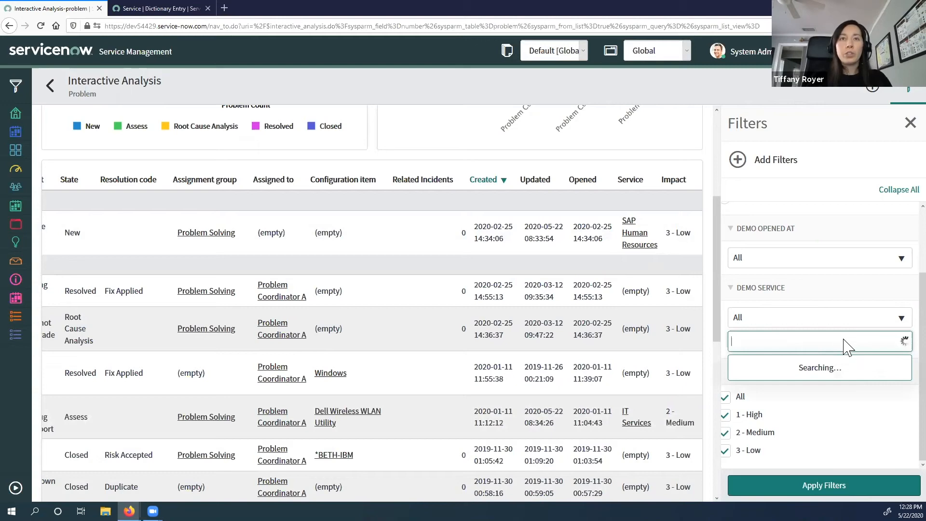
{"action": "type", "text": "s"}
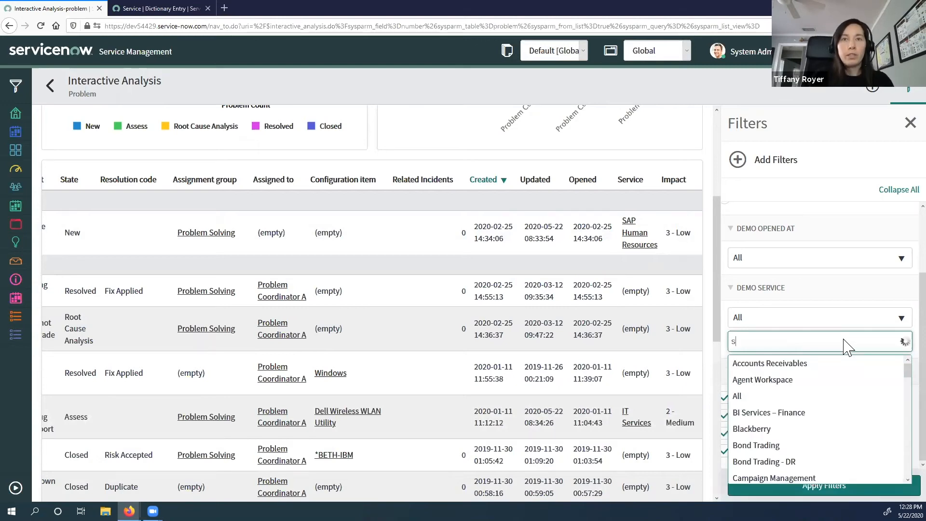
{"action": "type", "text": "ap hu"}
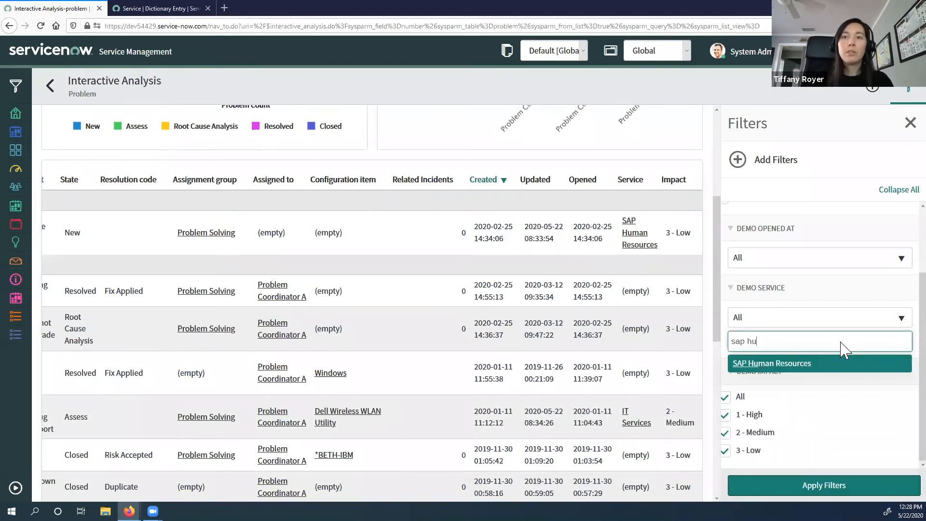
{"action": "left_click", "coordinate": [813, 366]}
{"action": "left_click", "coordinate": [821, 486]}
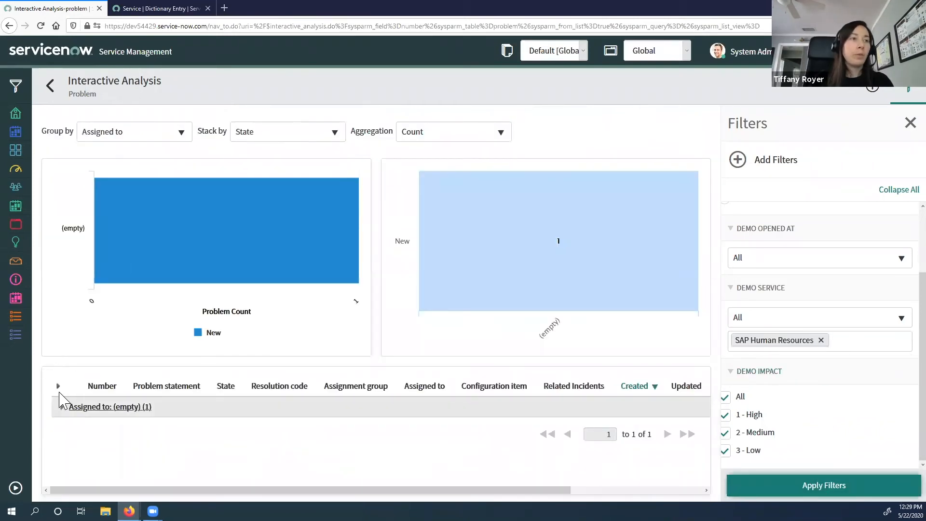
{"action": "left_click", "coordinate": [58, 388]}
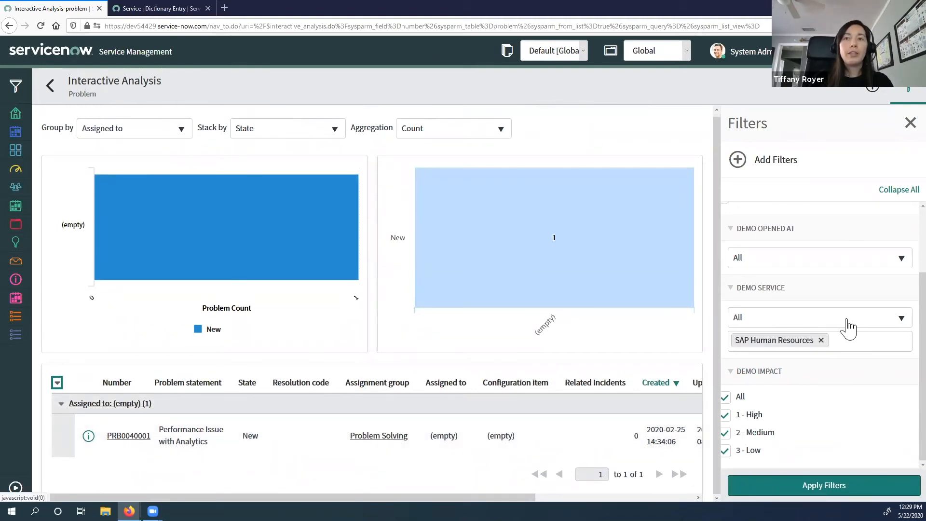
Add IT Services to the Demo Service filter, apply it and expand the grouped records to check their services.
{"action": "left_click", "coordinate": [854, 341]}
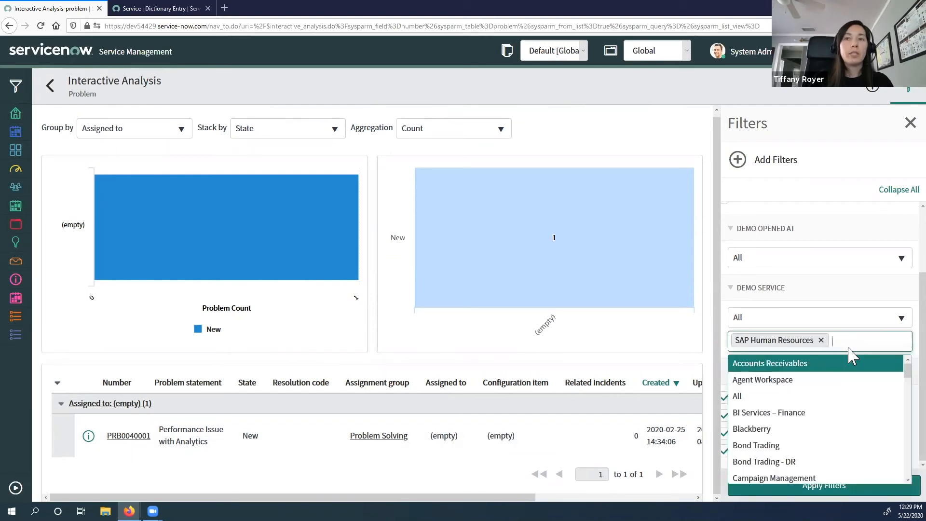
{"action": "scroll", "coordinate": [845, 370], "scroll_direction": "down", "scroll_amount": 3}
{"action": "scroll", "coordinate": [826, 376], "scroll_direction": "down", "scroll_amount": 3}
{"action": "left_click", "coordinate": [791, 390]}
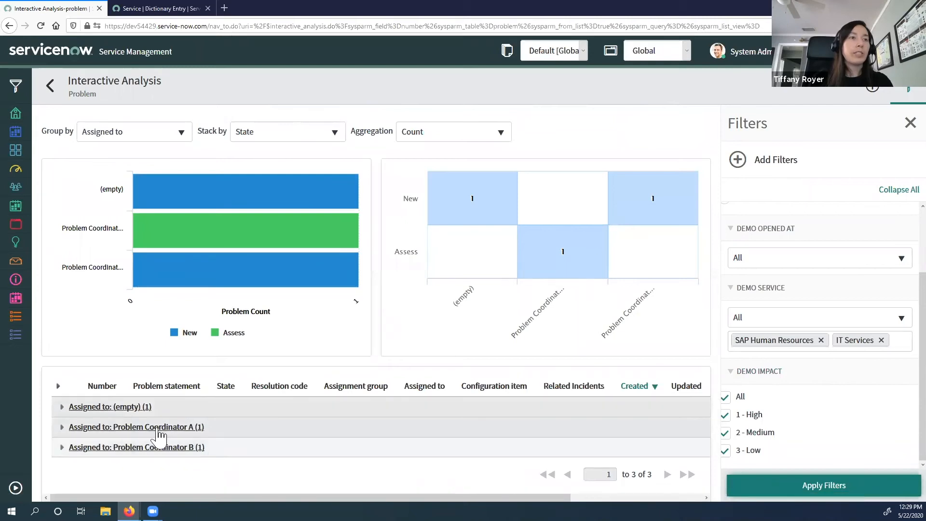
{"action": "left_click", "coordinate": [58, 386]}
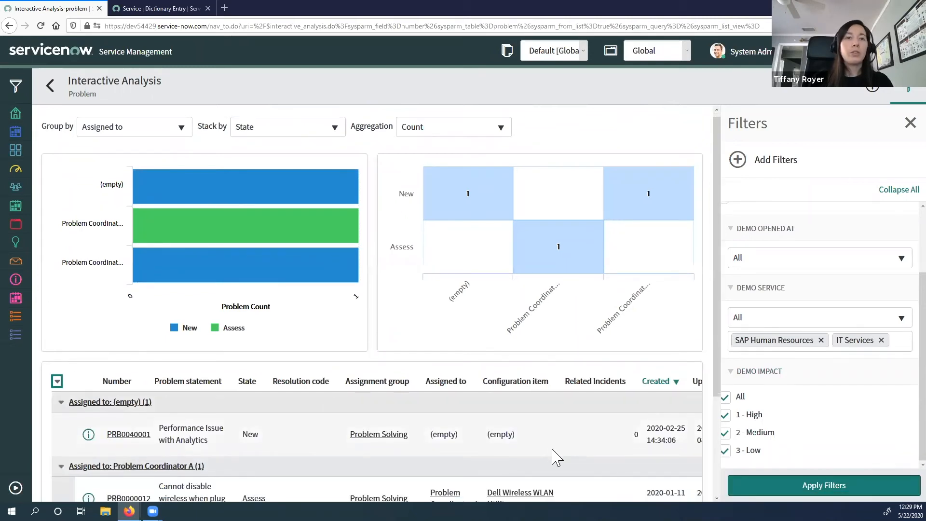
{"action": "scroll", "coordinate": [553, 449], "scroll_direction": "down", "scroll_amount": 3}
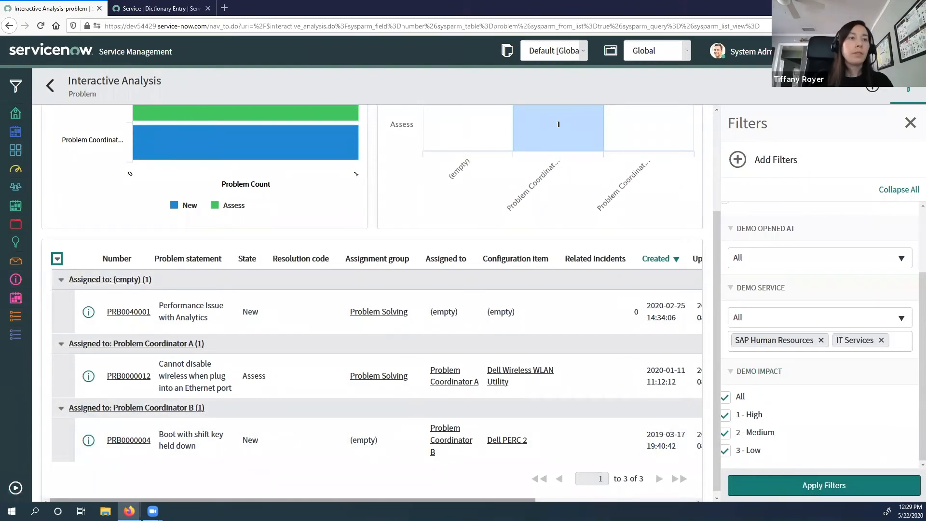
{"action": "scroll", "coordinate": [526, 427], "scroll_direction": "right", "scroll_amount": 5}
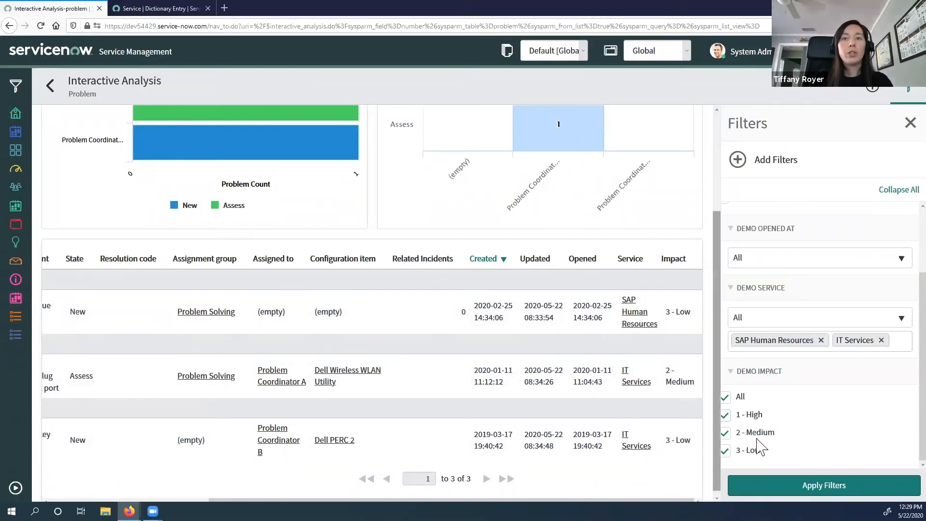
Restrict the Demo Impact filter to 3 - Low only, apply it and expand the grouped records.
{"action": "left_click", "coordinate": [726, 398]}
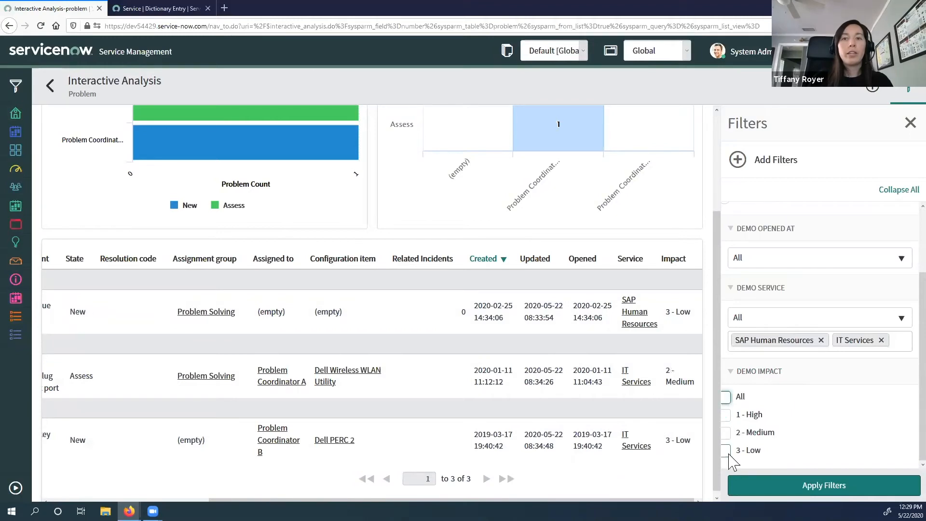
{"action": "left_click", "coordinate": [726, 453]}
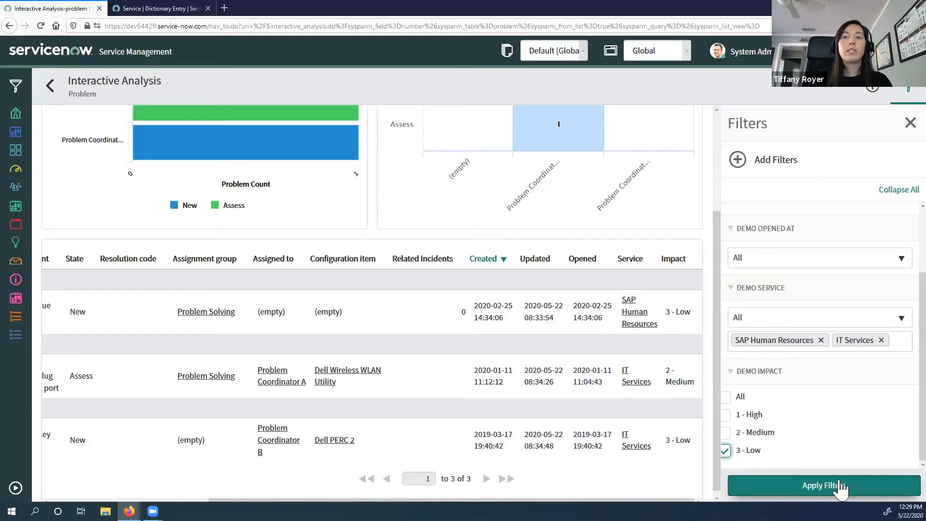
{"action": "left_click", "coordinate": [765, 484]}
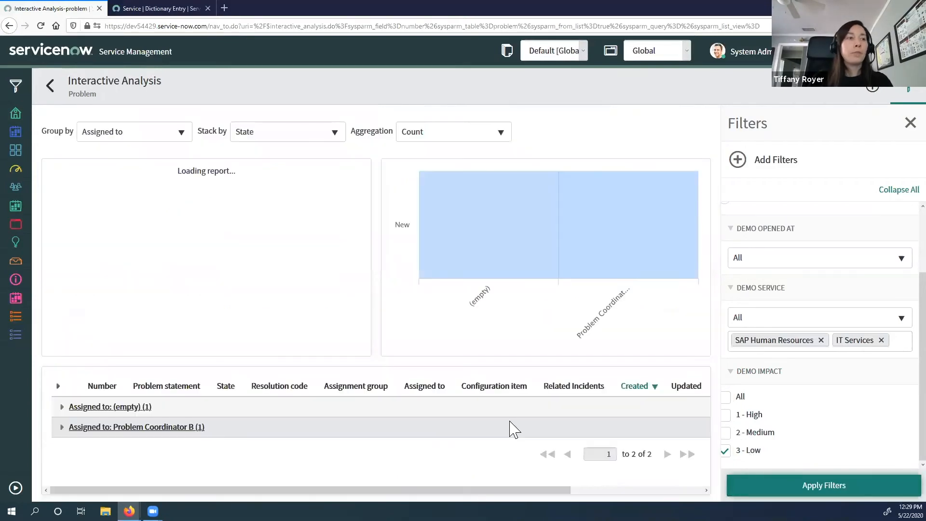
{"action": "left_click", "coordinate": [58, 386]}
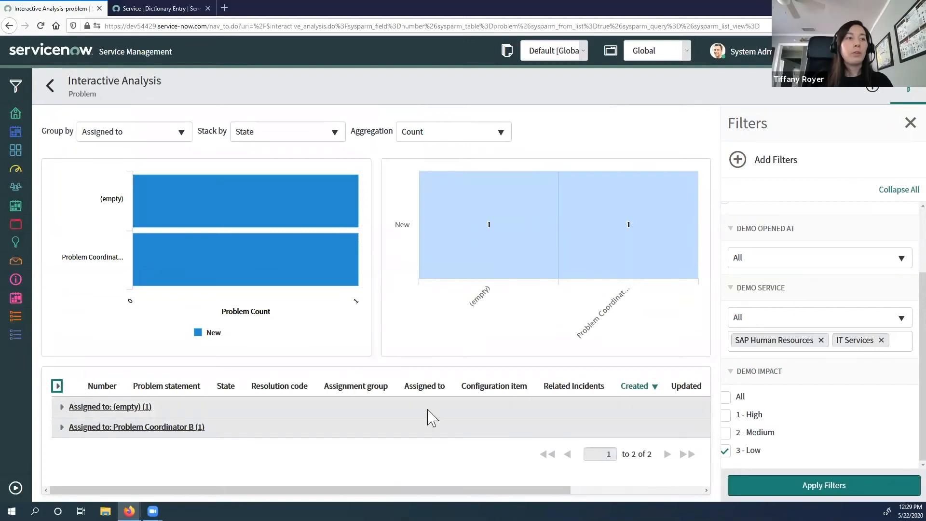
{"action": "scroll", "coordinate": [527, 434], "scroll_direction": "down", "scroll_amount": 2}
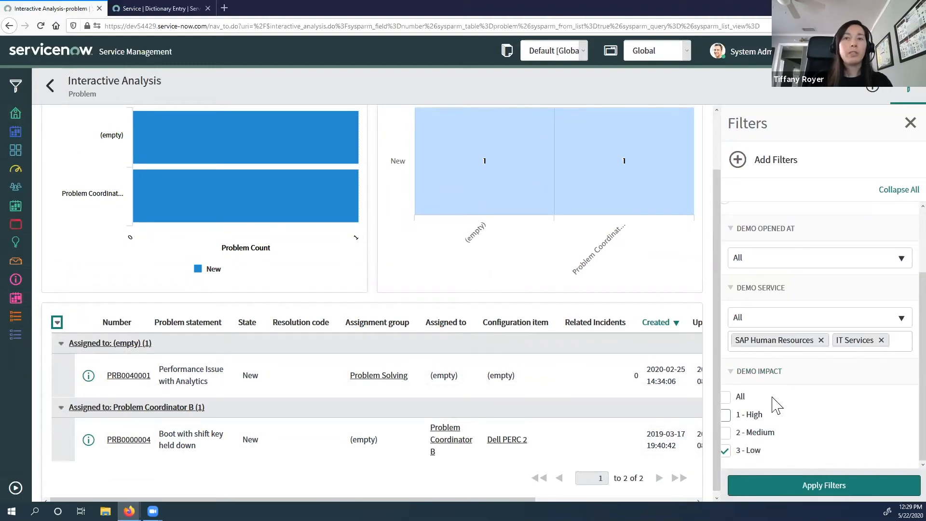
Add the Demo Cascading and Demo Active filters to the Interactive Analysis filters.
{"action": "scroll", "coordinate": [790, 386], "scroll_direction": "up", "scroll_amount": 2}
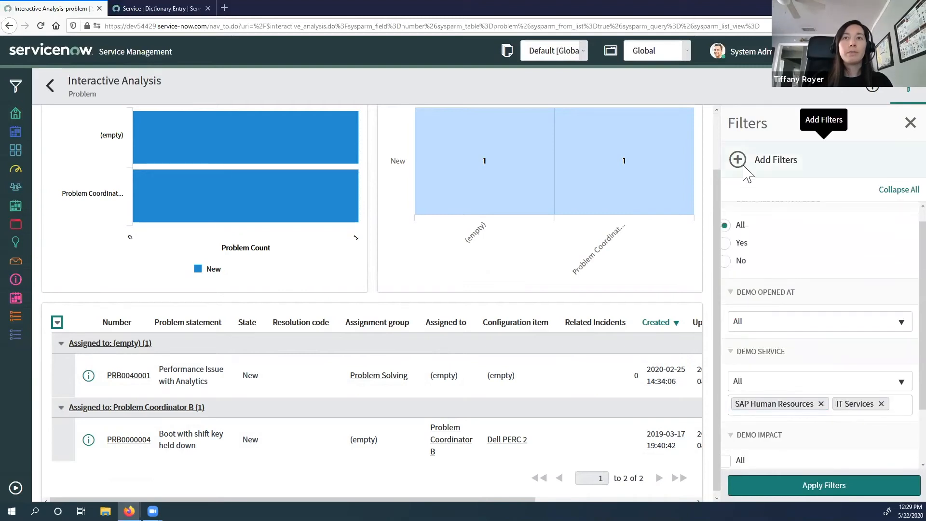
{"action": "left_click", "coordinate": [745, 166]}
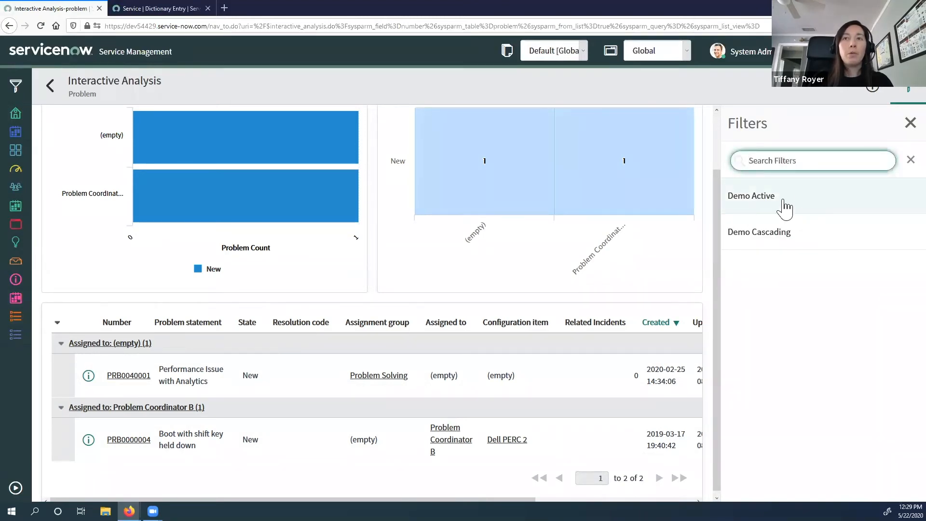
{"action": "left_click", "coordinate": [796, 231]}
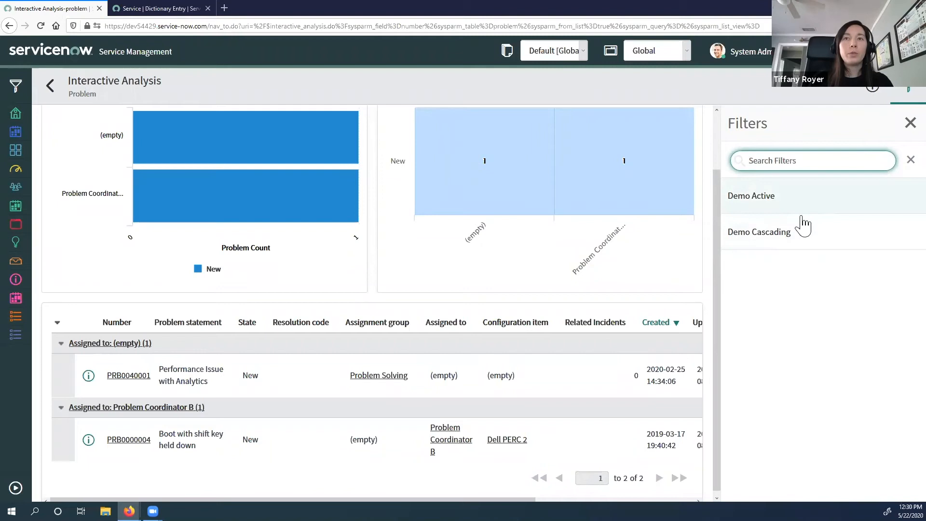
{"action": "left_click", "coordinate": [742, 171]}
{"action": "left_click", "coordinate": [776, 205]}
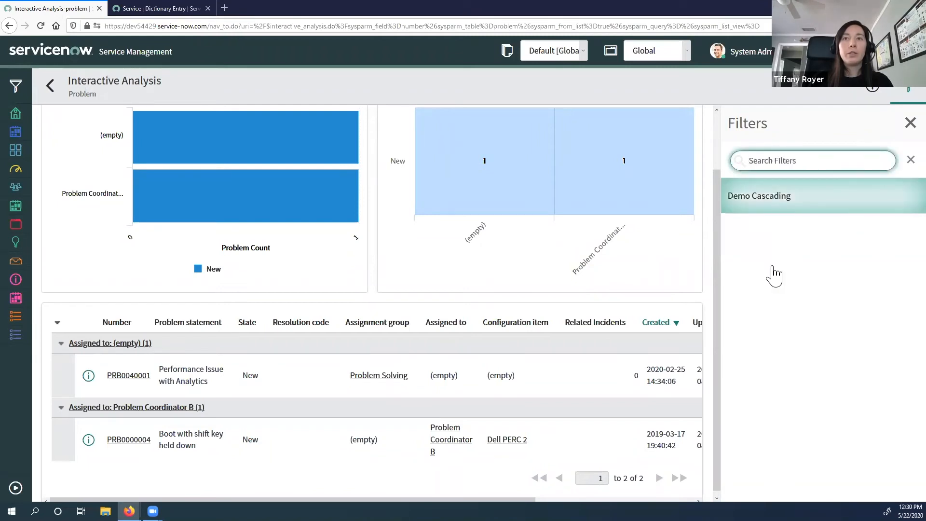
Remove SAP Human Resources and IT Services from the Demo Service filter and set Demo Impact to All.
{"action": "scroll", "coordinate": [776, 277], "scroll_direction": "down", "scroll_amount": 1}
{"action": "scroll", "coordinate": [777, 279], "scroll_direction": "down", "scroll_amount": 4}
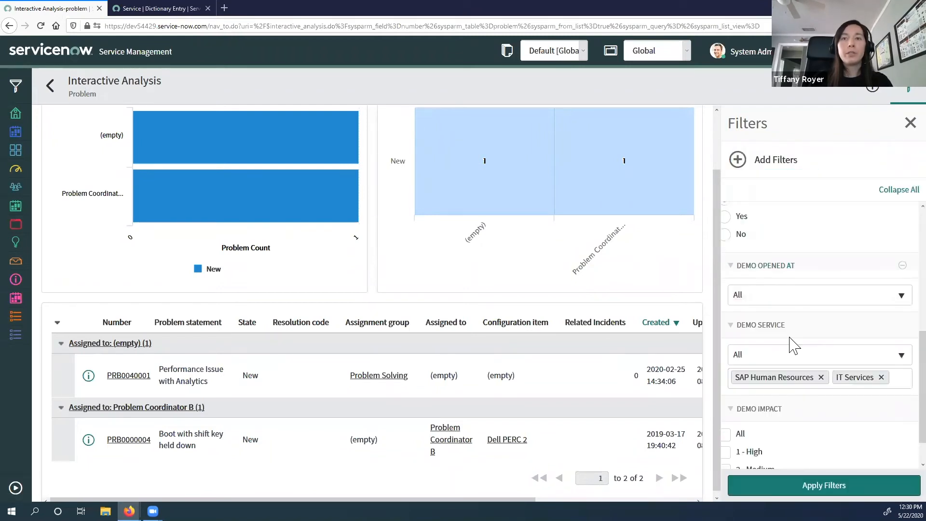
{"action": "left_click", "coordinate": [821, 378]}
{"action": "left_click", "coordinate": [780, 378]}
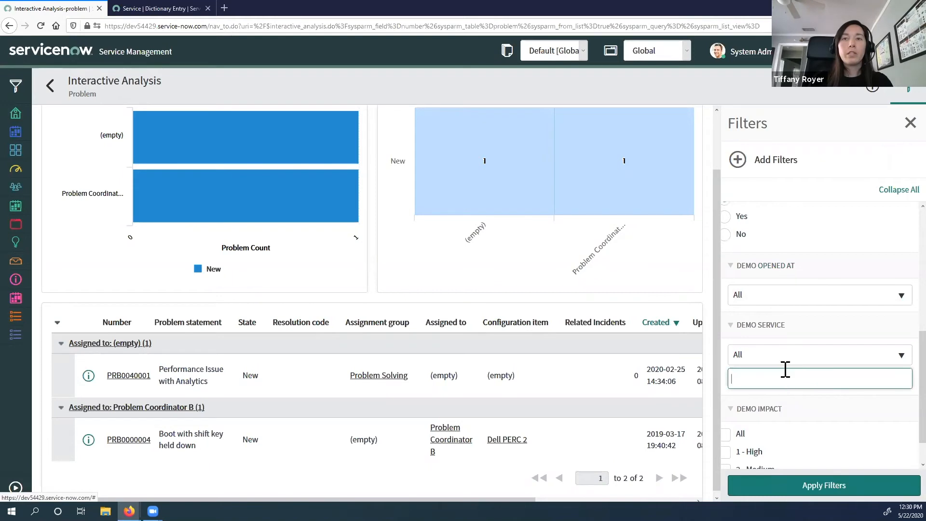
{"action": "scroll", "coordinate": [746, 401], "scroll_direction": "down", "scroll_amount": 1}
{"action": "left_click", "coordinate": [752, 396]}
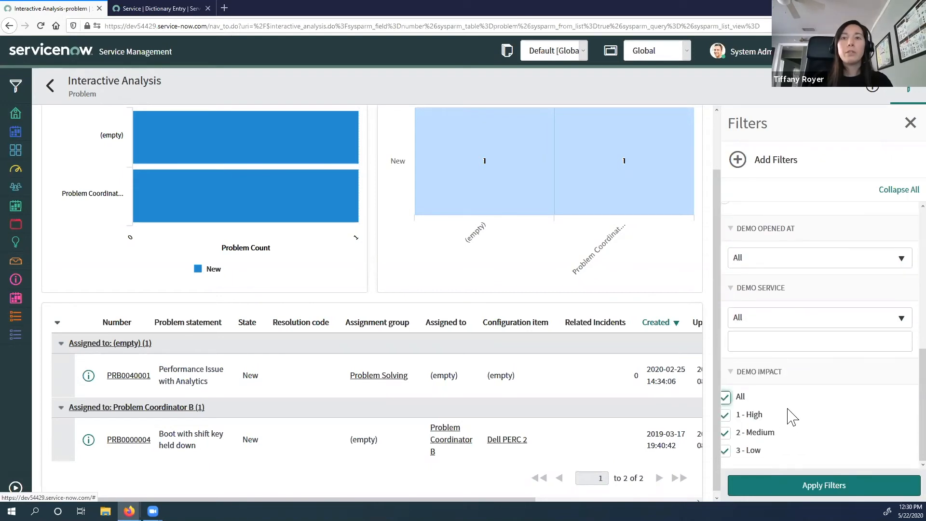
Set the Demo Active filter to true, apply it and expand the grouped records to review them.
{"action": "scroll", "coordinate": [794, 420], "scroll_direction": "up", "scroll_amount": 5}
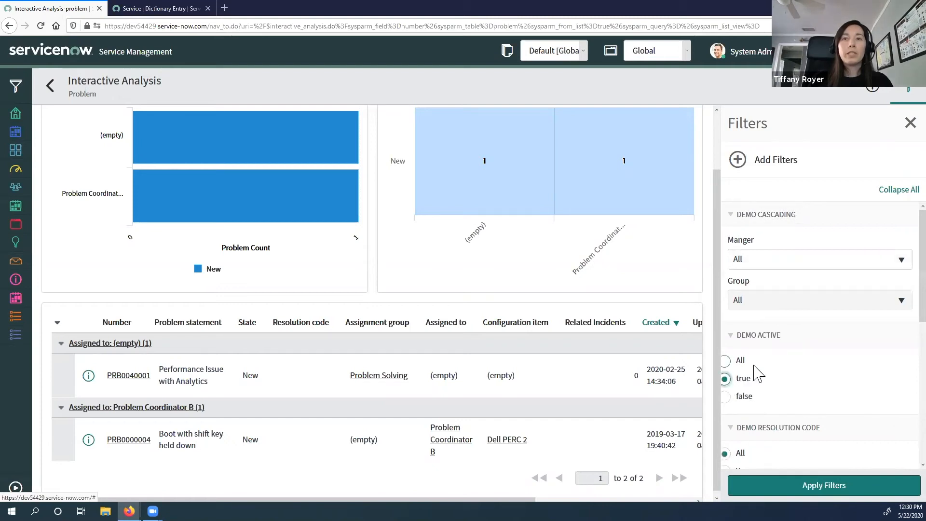
{"action": "scroll", "coordinate": [761, 369], "scroll_direction": "down", "scroll_amount": 2}
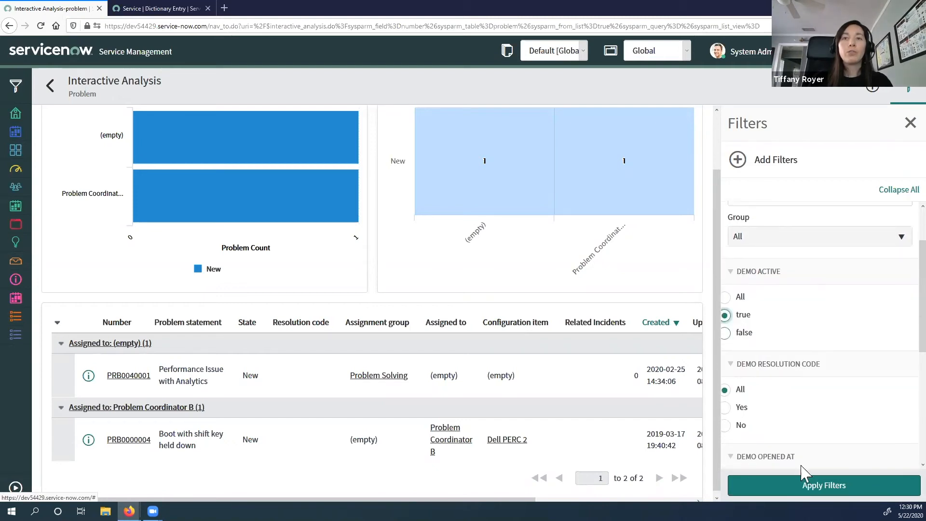
{"action": "left_click", "coordinate": [801, 487]}
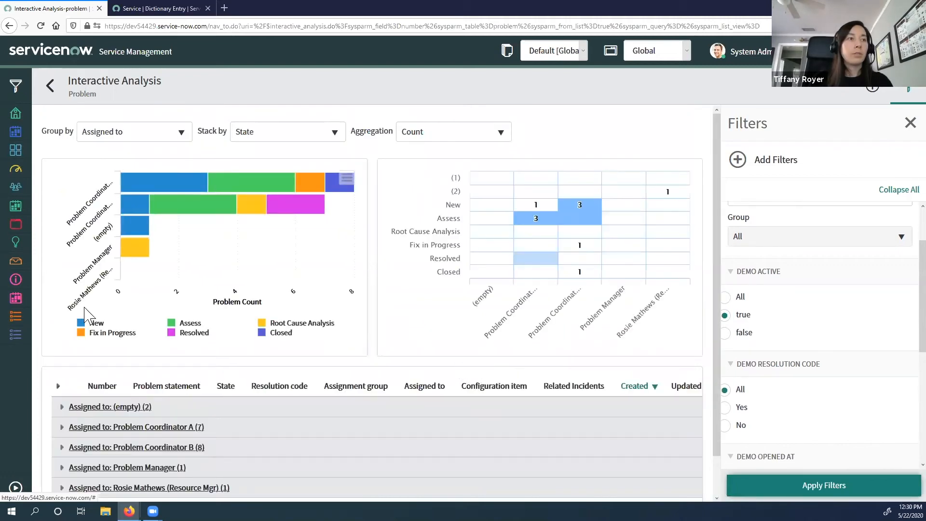
{"action": "left_click", "coordinate": [58, 386]}
{"action": "scroll", "coordinate": [210, 477], "scroll_direction": "down", "scroll_amount": 10}
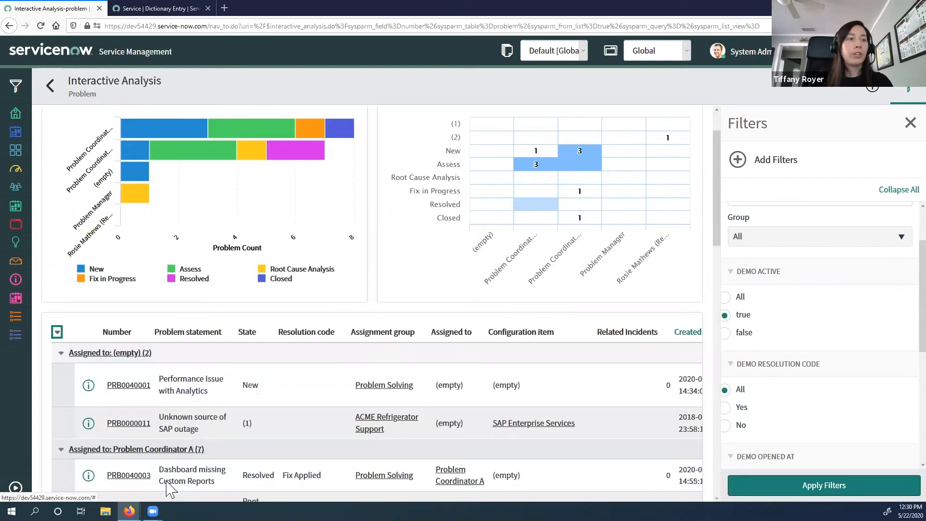
{"action": "scroll", "coordinate": [210, 477], "scroll_direction": "down", "scroll_amount": 8}
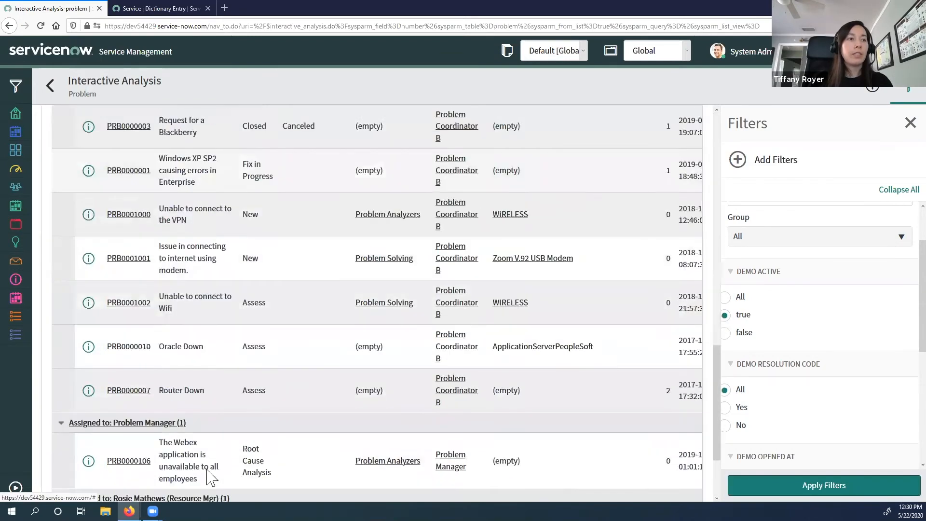
{"action": "scroll", "coordinate": [581, 439], "scroll_direction": "right", "scroll_amount": 4}
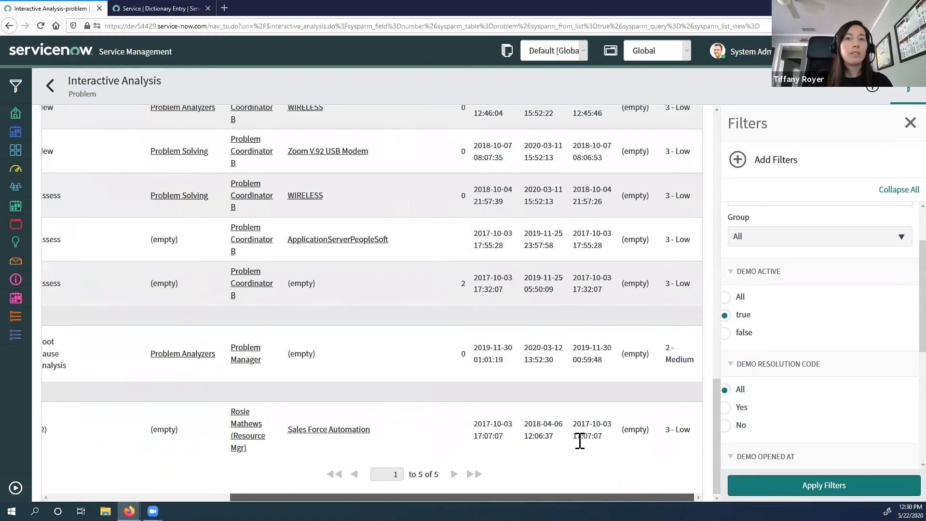
{"action": "scroll", "coordinate": [580, 440], "scroll_direction": "up", "scroll_amount": 6}
{"action": "scroll", "coordinate": [581, 446], "scroll_direction": "up", "scroll_amount": 4}
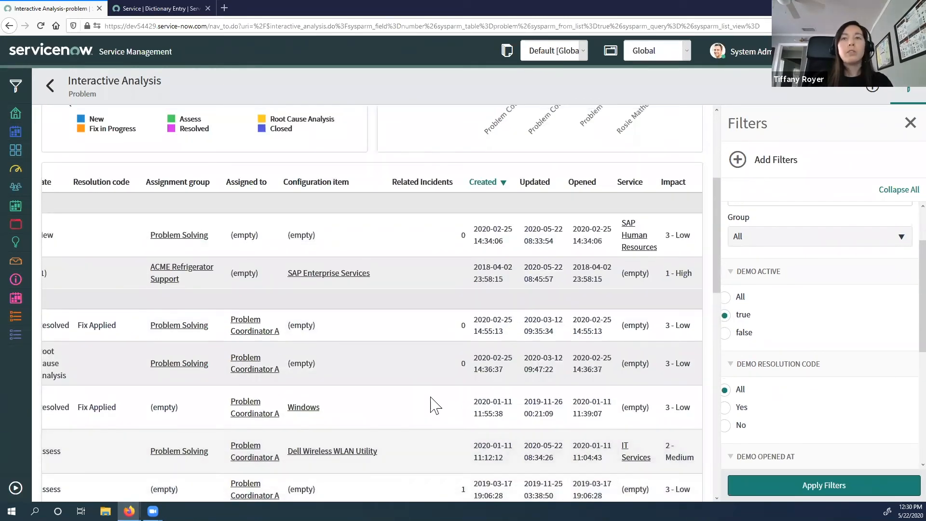
{"action": "scroll", "coordinate": [434, 405], "scroll_direction": "up", "scroll_amount": 4}
{"action": "scroll", "coordinate": [765, 338], "scroll_direction": "up", "scroll_amount": 2}
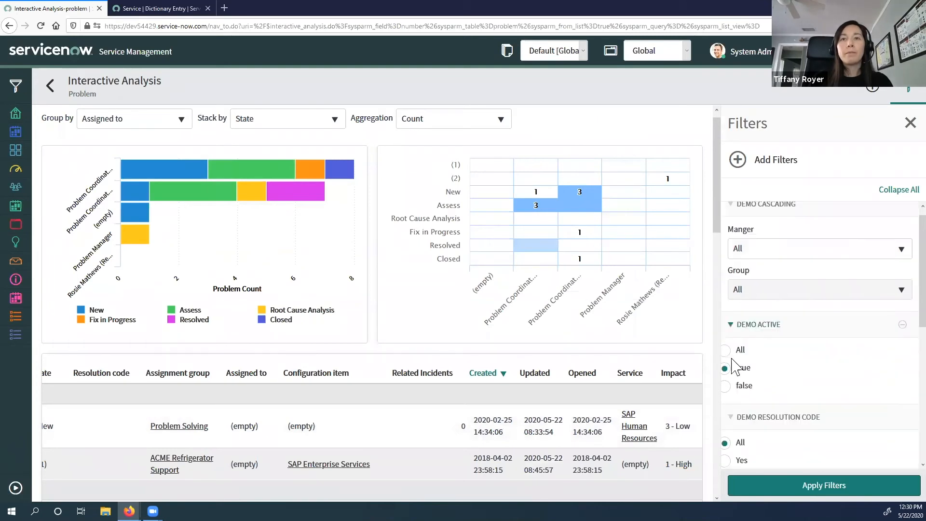
Reset Demo Active to All and choose the first named manager in the Demo Cascading filter, keeping its group at All.
{"action": "scroll", "coordinate": [808, 410], "scroll_direction": "down", "scroll_amount": 1}
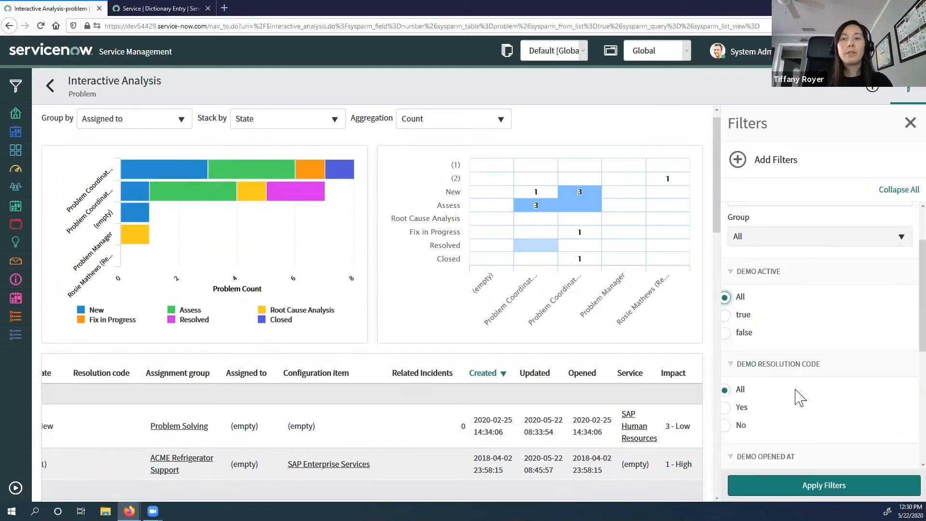
{"action": "scroll", "coordinate": [800, 378], "scroll_direction": "up", "scroll_amount": 1}
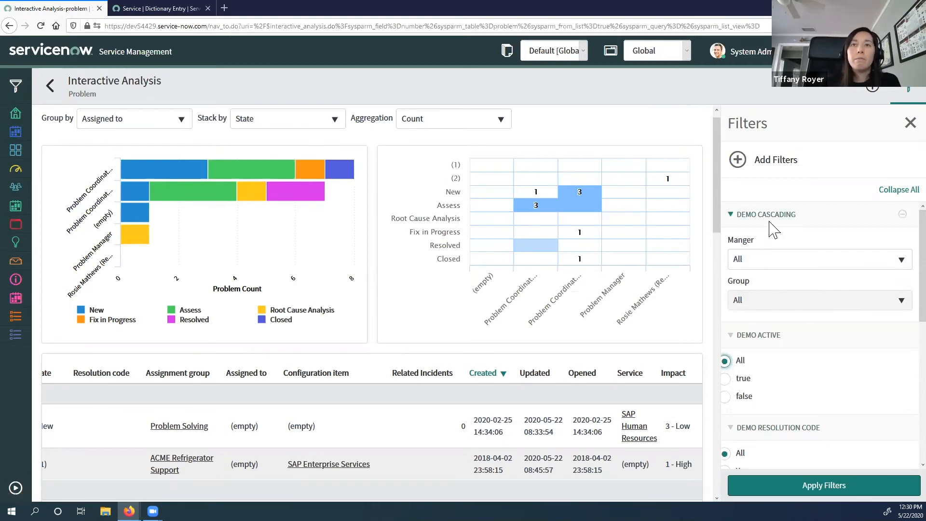
{"action": "left_click", "coordinate": [754, 263]}
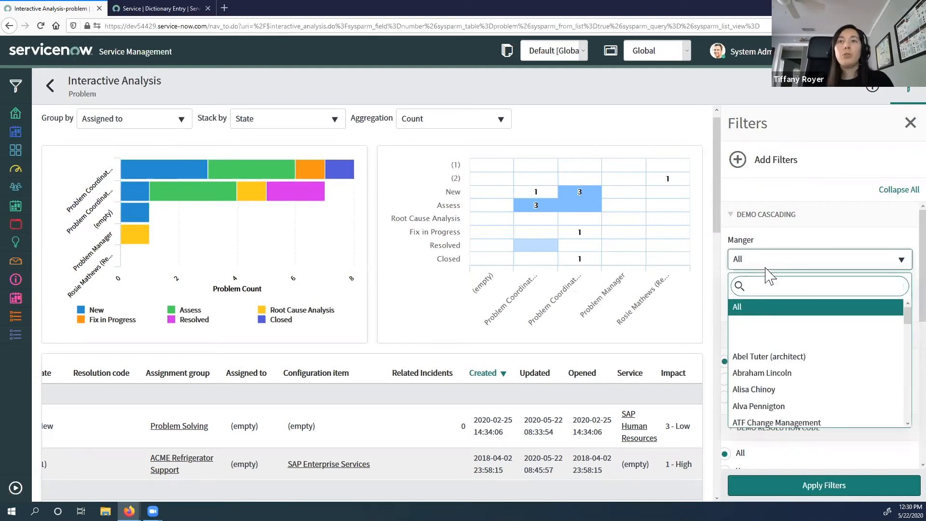
{"action": "left_click", "coordinate": [774, 361]}
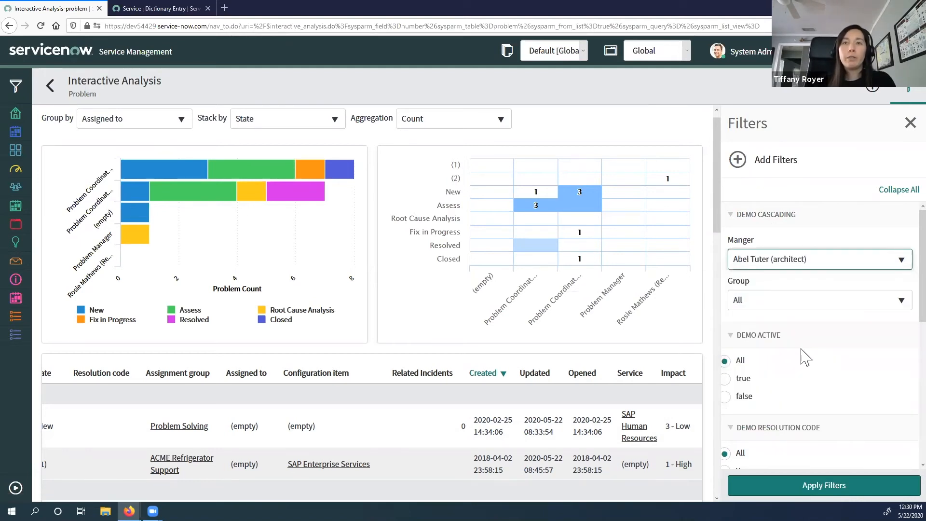
{"action": "left_click", "coordinate": [776, 309]}
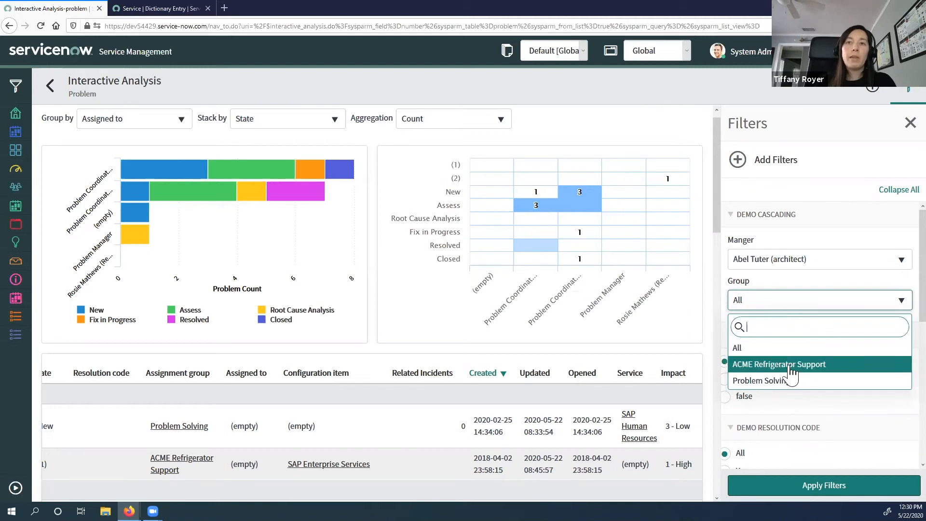
{"action": "left_click", "coordinate": [786, 350]}
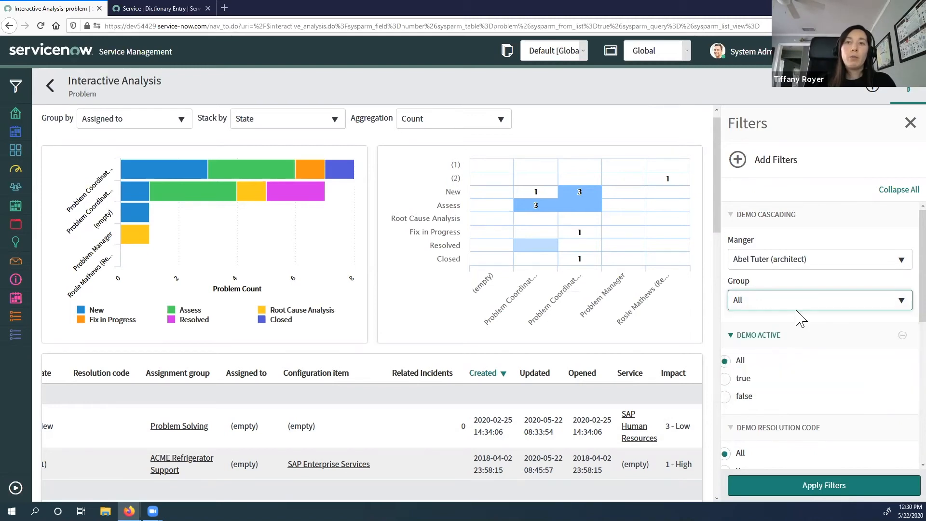
Apply the manager filter and expand the grouped problem records to check their assignment groups.
{"action": "left_click", "coordinate": [812, 487]}
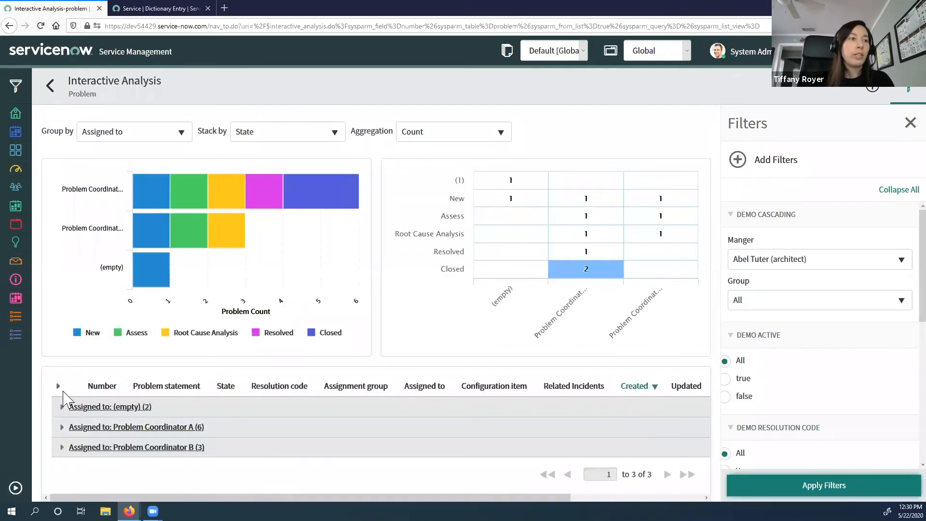
{"action": "left_click", "coordinate": [247, 413]}
{"action": "scroll", "coordinate": [255, 417], "scroll_direction": "down", "scroll_amount": 4}
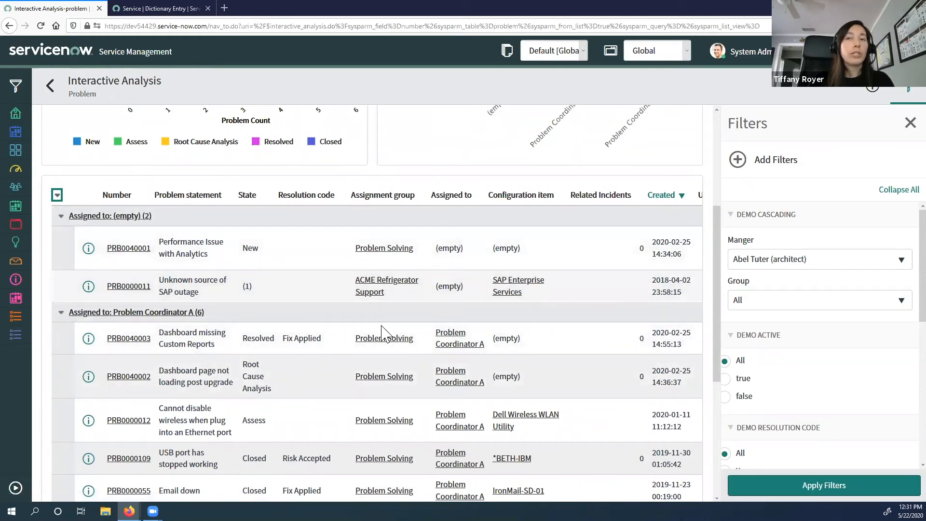
Set the Demo Cascading group to Problem Solving, apply it and check the assignment groups of the listed records.
{"action": "left_click", "coordinate": [787, 304]}
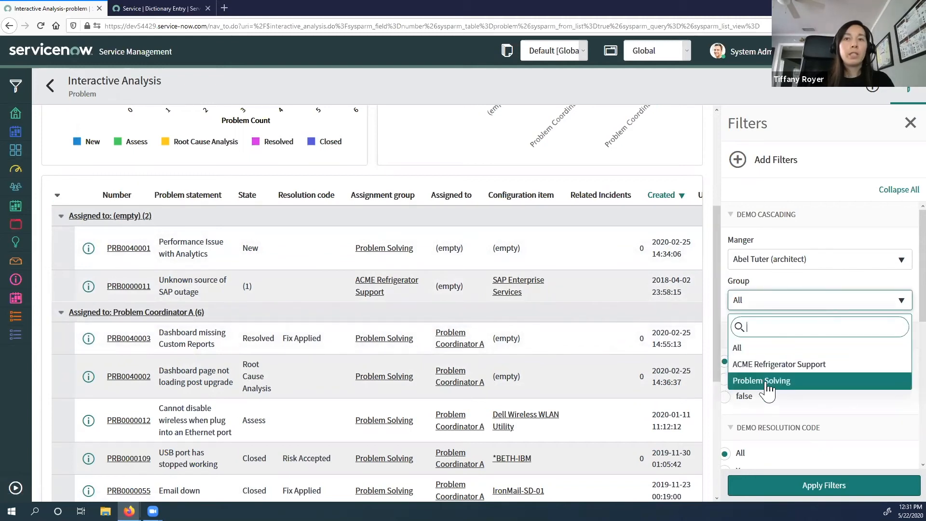
{"action": "left_click", "coordinate": [765, 381]}
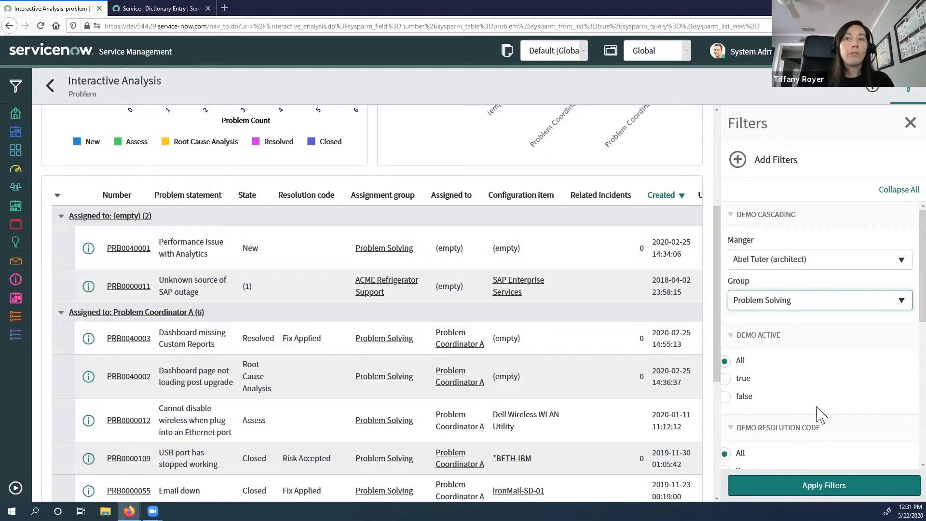
{"action": "left_click", "coordinate": [821, 485]}
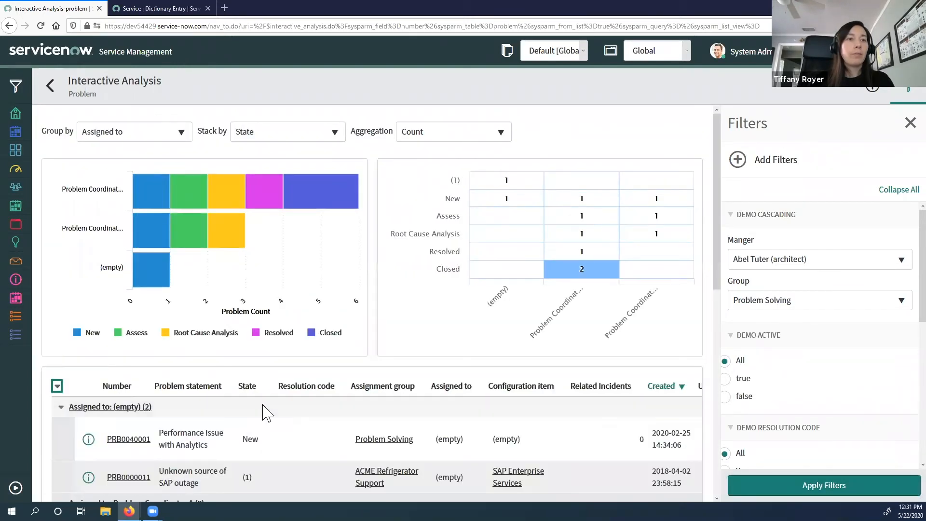
{"action": "scroll", "coordinate": [296, 374], "scroll_direction": "down", "scroll_amount": 4}
{"action": "scroll", "coordinate": [337, 356], "scroll_direction": "up", "scroll_amount": 1}
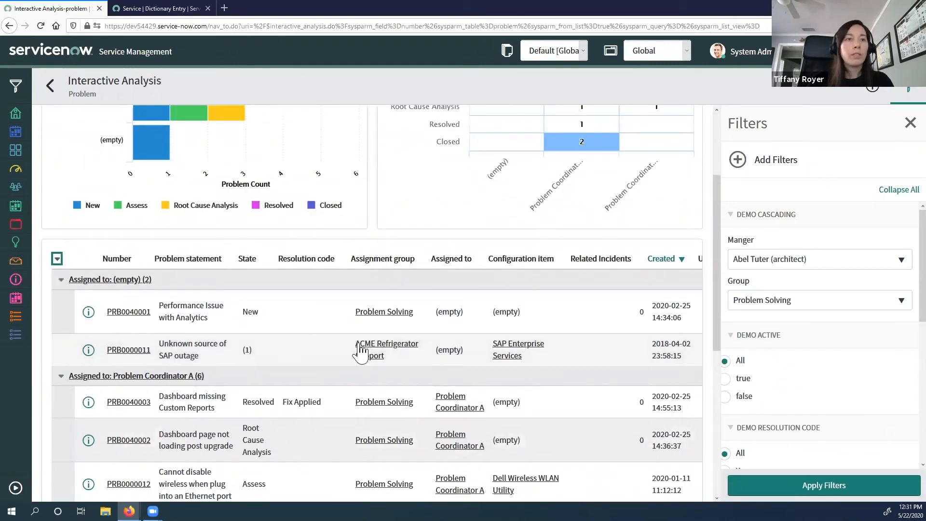
Reapply the filters with the Problem Solving group kept and expand the grouped records to recheck their assignment groups.
{"action": "left_click", "coordinate": [784, 309]}
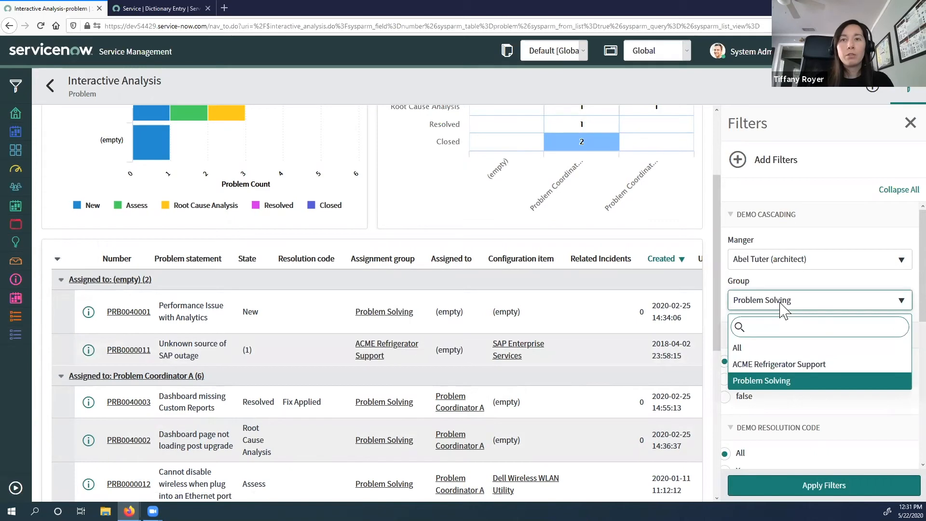
{"action": "left_click", "coordinate": [783, 309]}
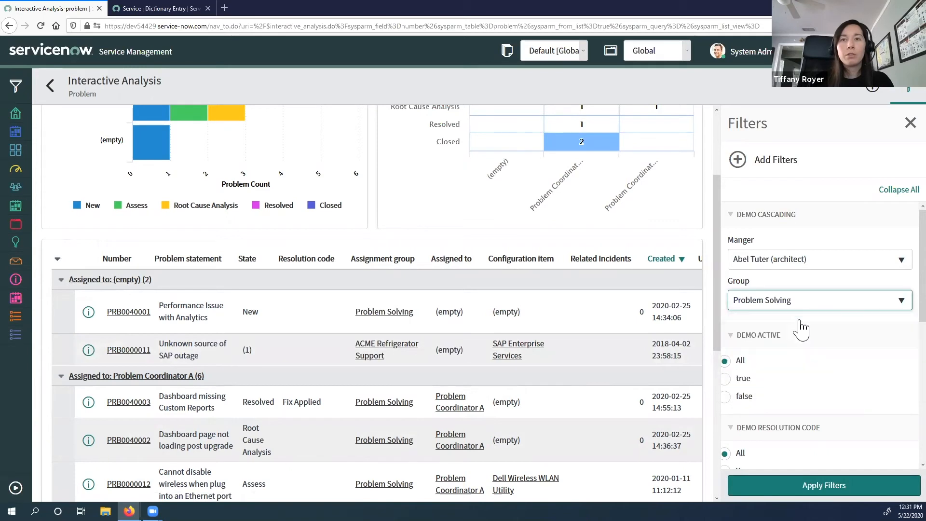
{"action": "left_click", "coordinate": [811, 487]}
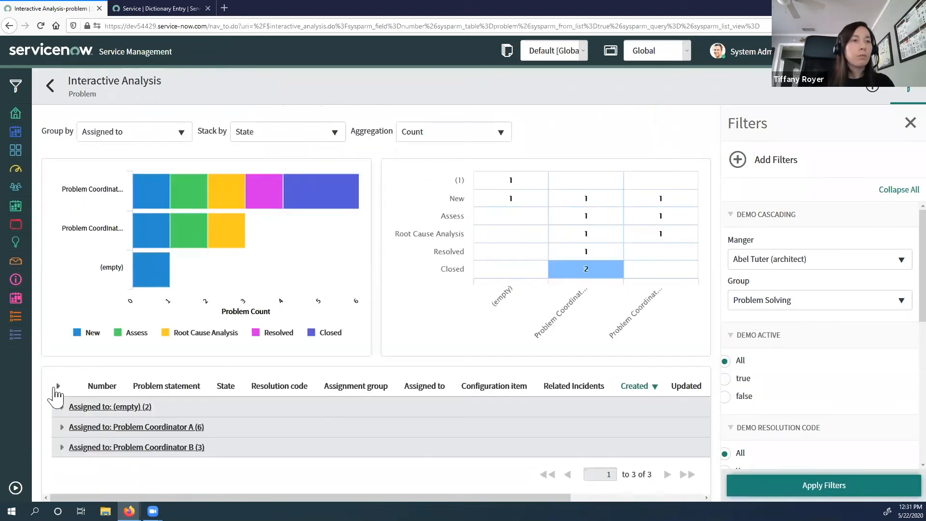
{"action": "left_click", "coordinate": [58, 386]}
{"action": "scroll", "coordinate": [407, 312], "scroll_direction": "down", "scroll_amount": 4}
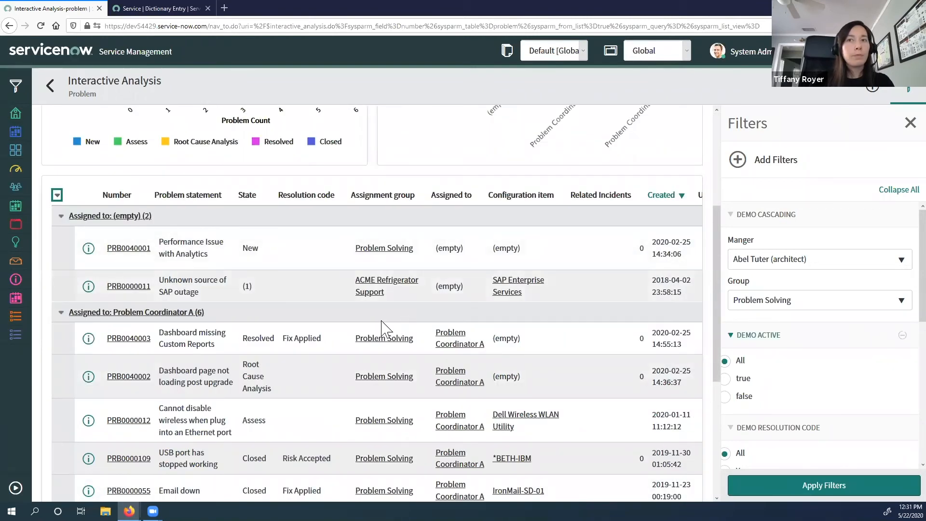
{"action": "scroll", "coordinate": [386, 338], "scroll_direction": "down", "scroll_amount": 5}
{"action": "scroll", "coordinate": [389, 341], "scroll_direction": "up", "scroll_amount": 5}
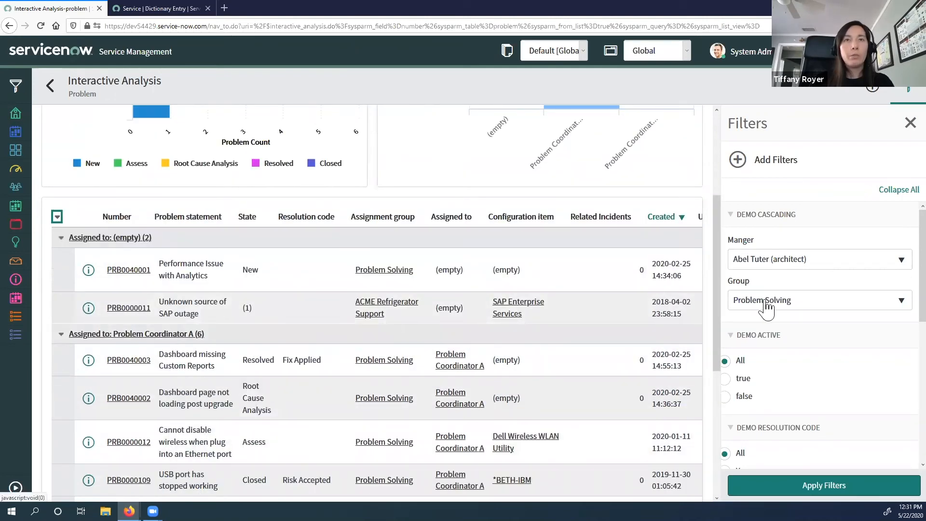
Search the application navigator for "interactive" and open the Interactive Filters list under Homepage Admin.
{"action": "left_click", "coordinate": [16, 487]}
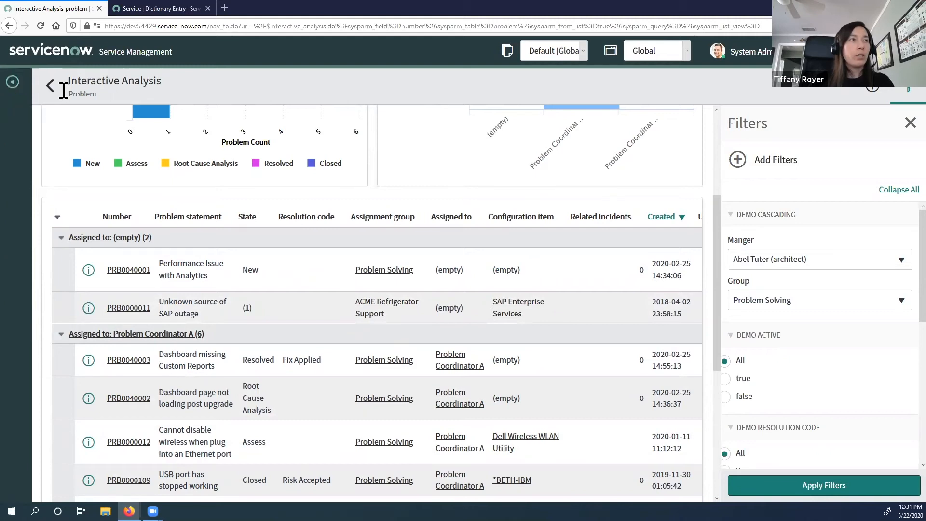
{"action": "left_click", "coordinate": [12, 82]}
{"action": "type", "text": "interactive"}
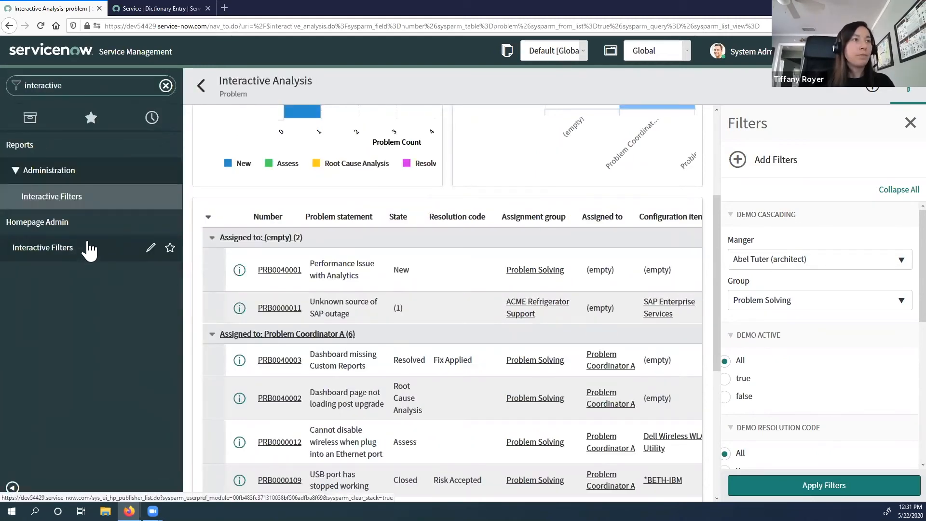
{"action": "left_click", "coordinate": [82, 249]}
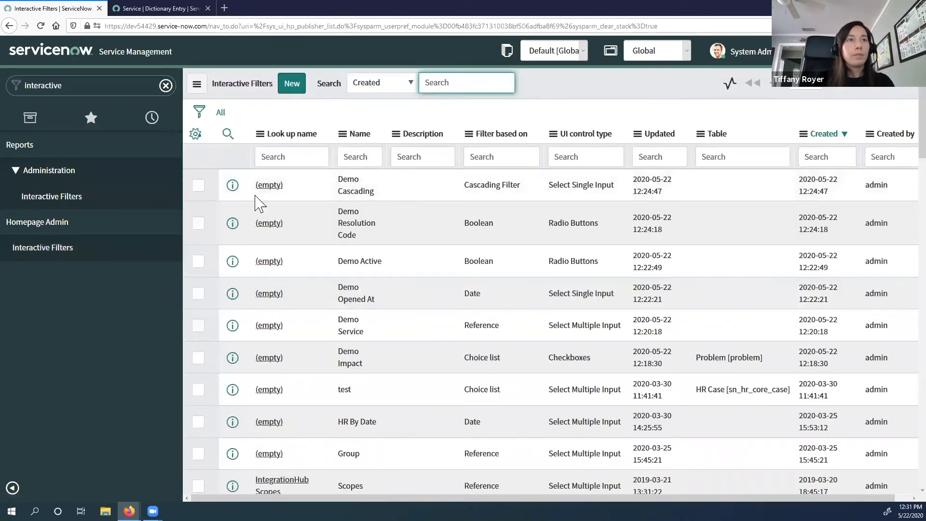
Open the Demo Cascading interactive filter and the Manger record in its list of cascading filters.
{"action": "left_click", "coordinate": [232, 186]}
{"action": "left_click", "coordinate": [545, 223]}
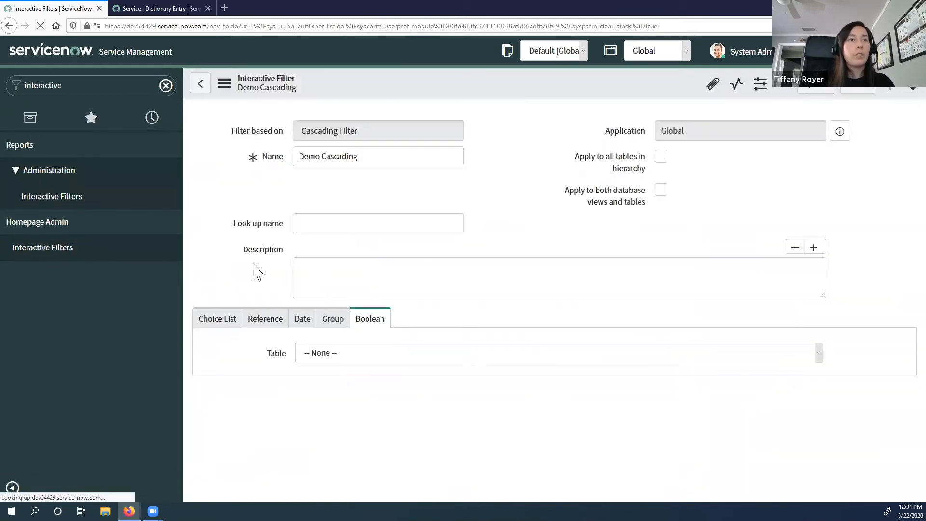
{"action": "scroll", "coordinate": [263, 314], "scroll_direction": "down", "scroll_amount": 2}
{"action": "left_click", "coordinate": [260, 344]}
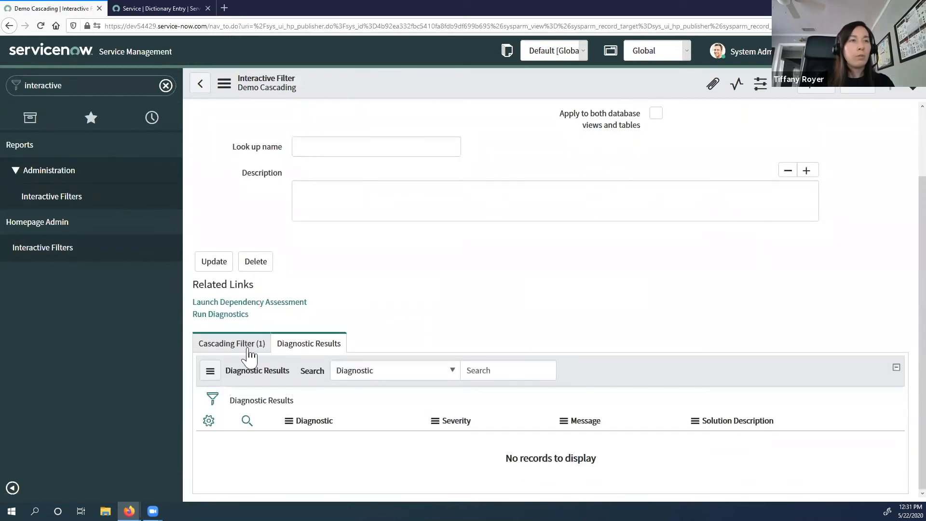
{"action": "left_click", "coordinate": [291, 429]}
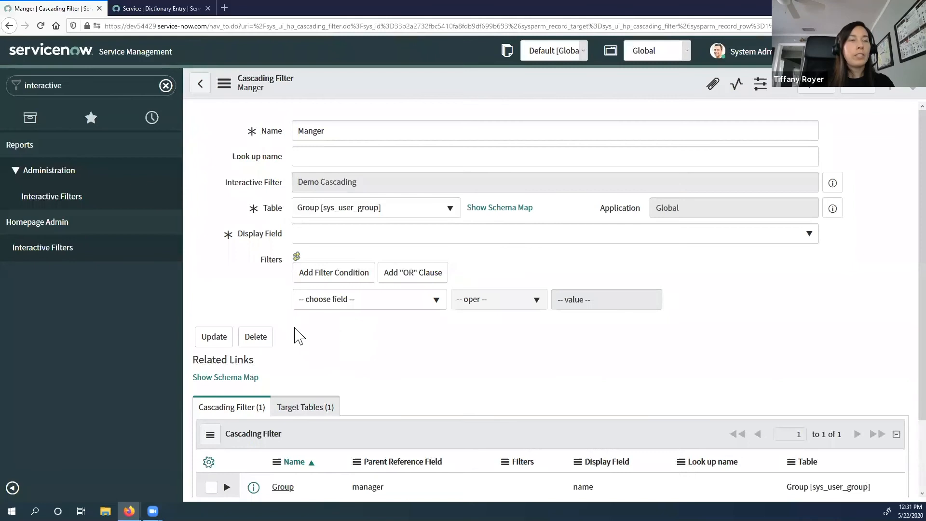
Open the child Group cascading filter under Manger and show its target tables.
{"action": "scroll", "coordinate": [309, 362], "scroll_direction": "down", "scroll_amount": 2}
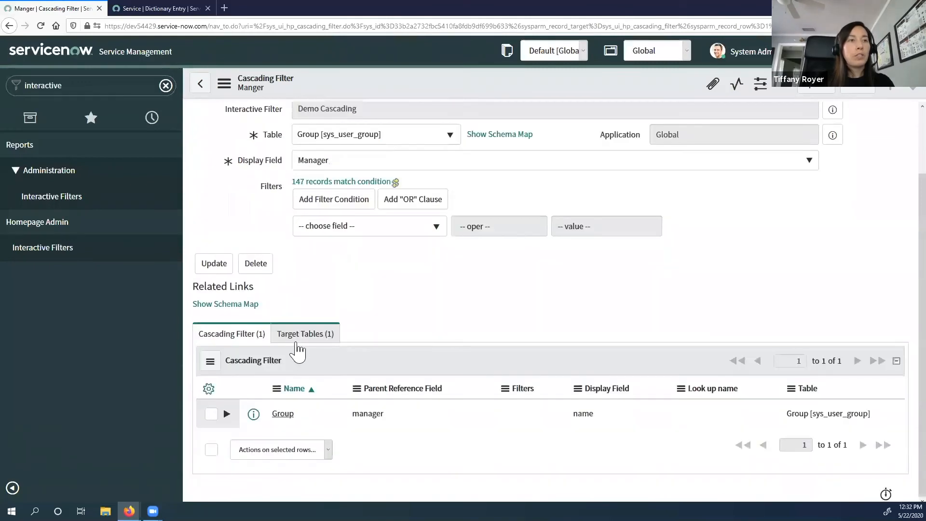
{"action": "left_click", "coordinate": [285, 414]}
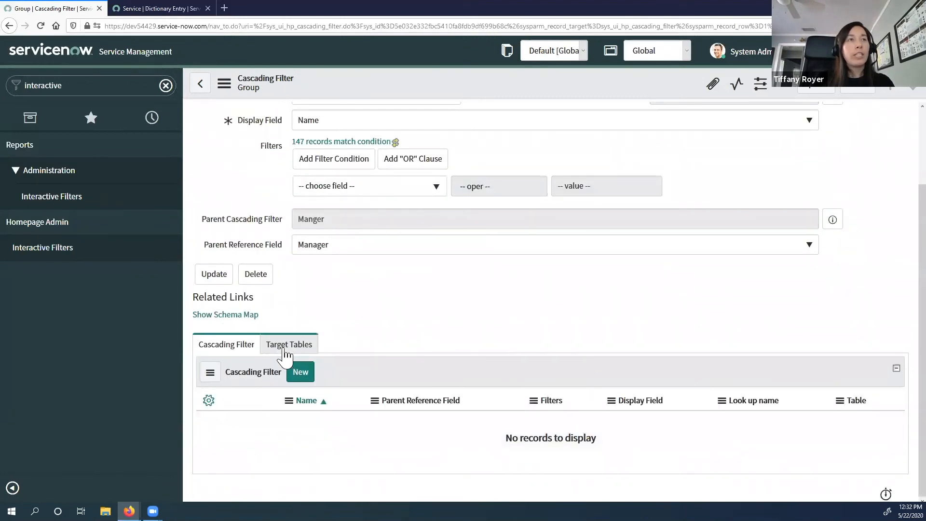
{"action": "left_click", "coordinate": [284, 344]}
{"action": "scroll", "coordinate": [343, 112], "scroll_direction": "up", "scroll_amount": 2}
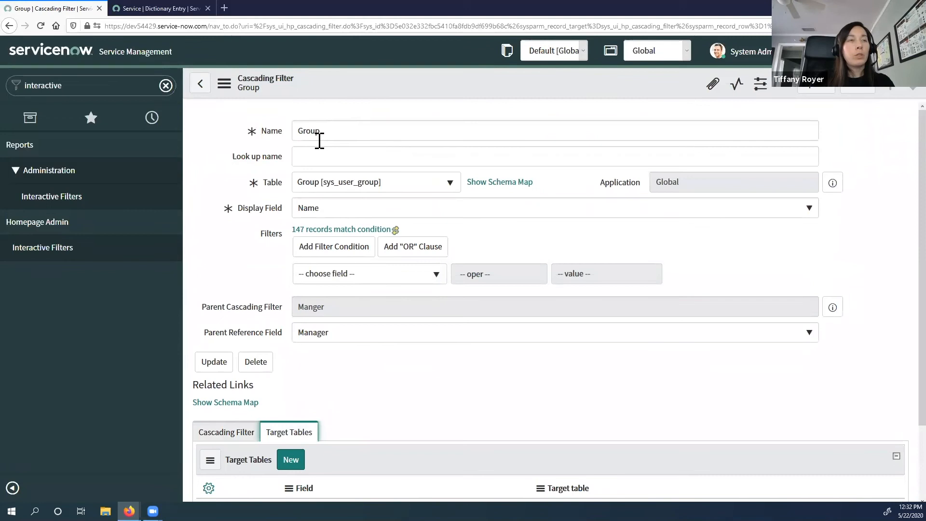
{"action": "scroll", "coordinate": [333, 367], "scroll_direction": "down", "scroll_amount": 1}
{"action": "scroll", "coordinate": [276, 398], "scroll_direction": "down", "scroll_amount": 1}
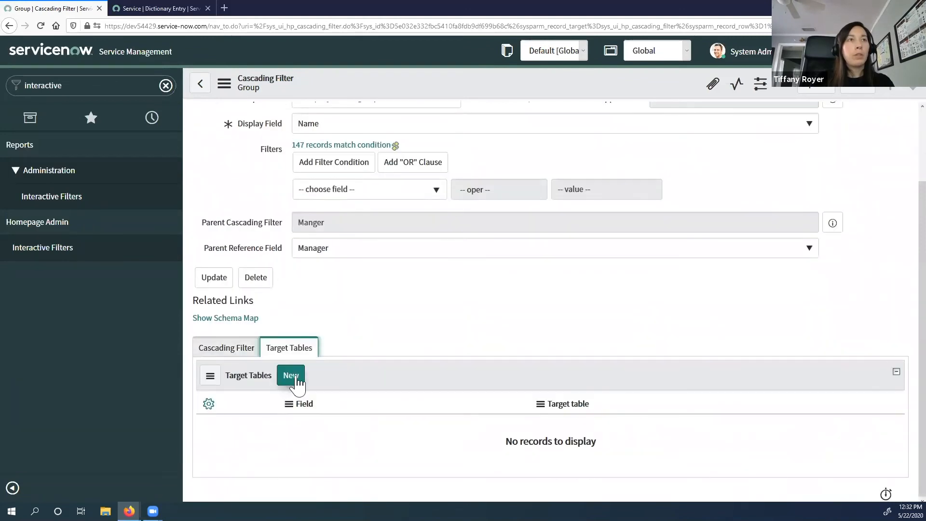
Add a target table to the Group cascading filter with table Problem [problem] and field Assignment group, and submit it.
{"action": "left_click", "coordinate": [291, 379]}
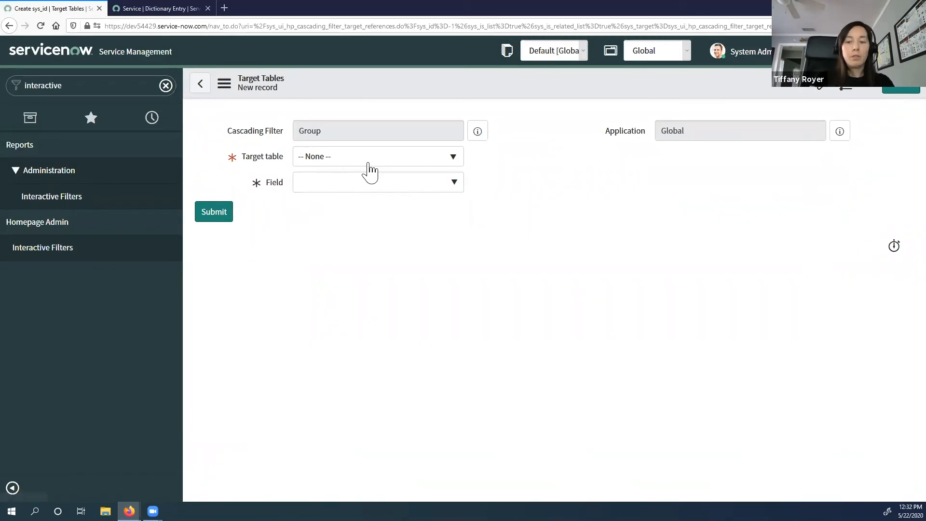
{"action": "left_click", "coordinate": [369, 164]}
{"action": "type", "text": "probl"}
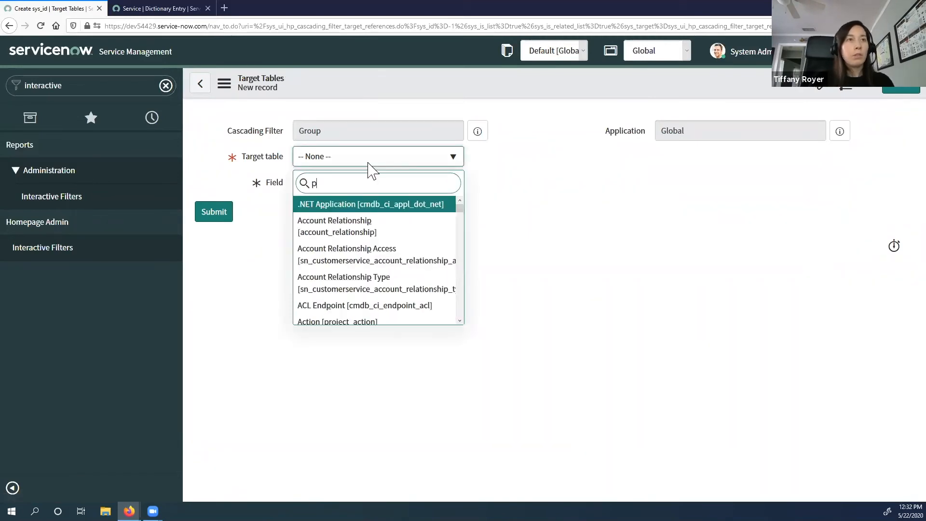
{"action": "key", "text": "Down"}
{"action": "key", "text": "Down"}
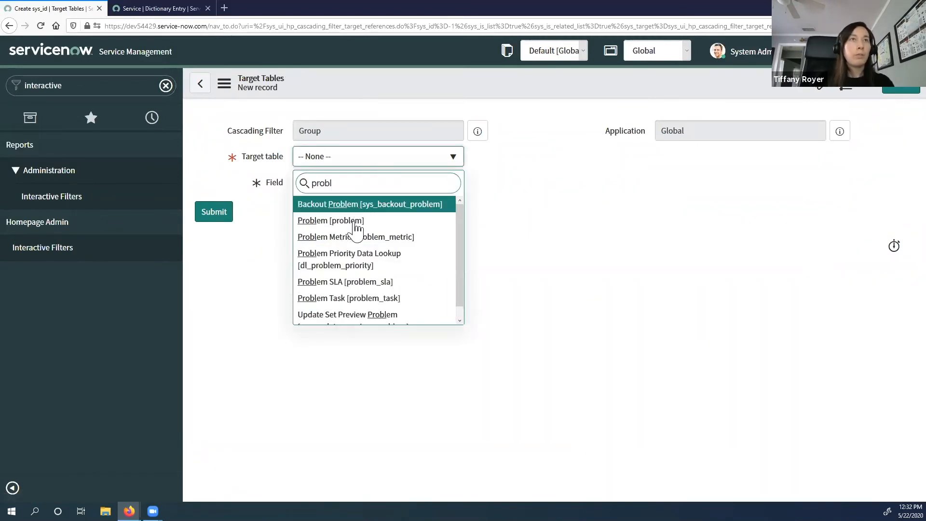
{"action": "left_click", "coordinate": [357, 221]}
{"action": "left_click", "coordinate": [356, 189]}
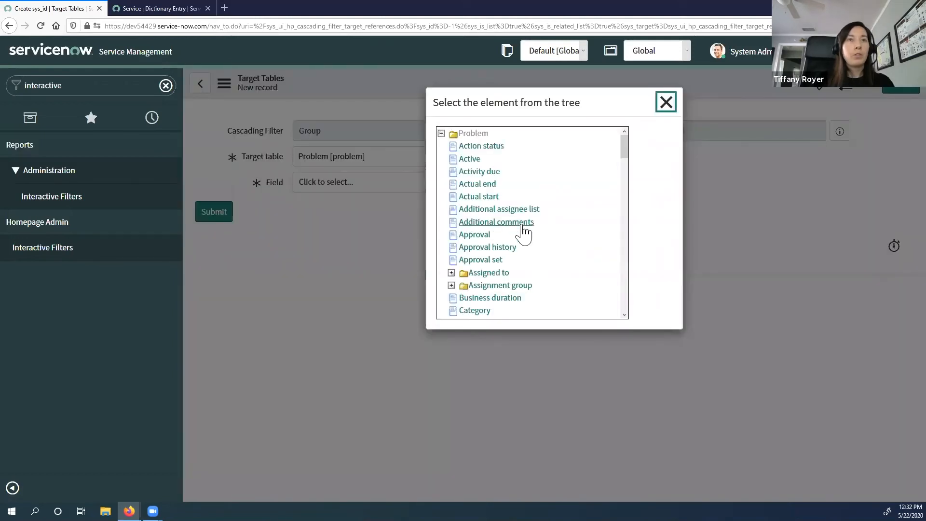
{"action": "left_click", "coordinate": [515, 289]}
{"action": "left_click", "coordinate": [210, 218]}
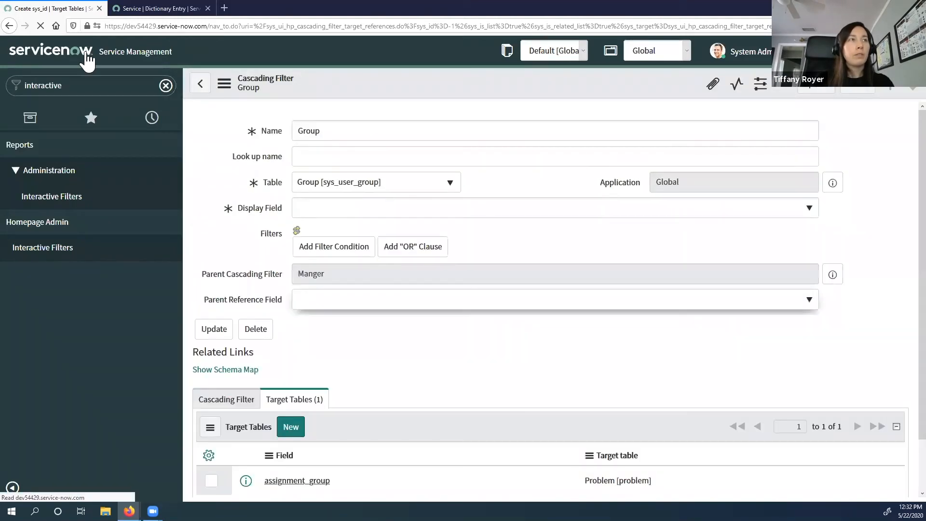
Search the application navigator for "problem", open the list of all problems and launch Interactive Analysis on it.
{"action": "left_click", "coordinate": [87, 85]}
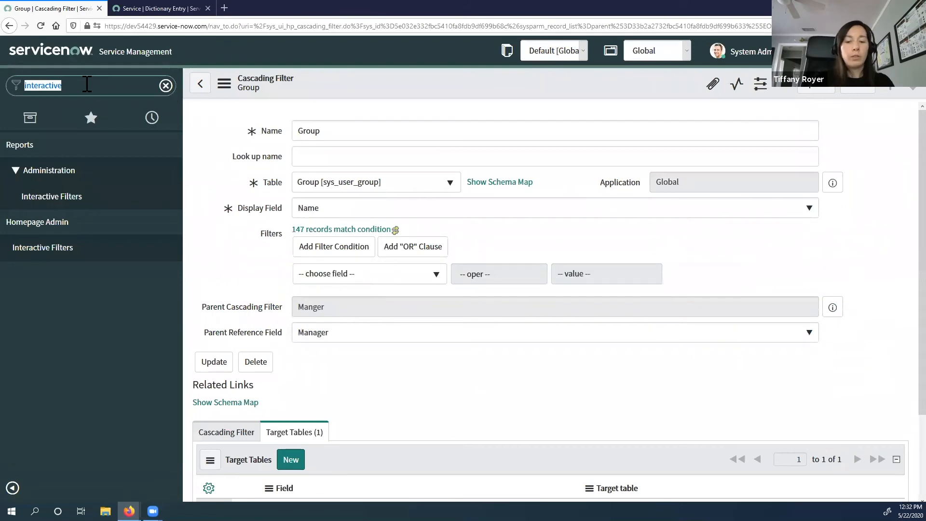
{"action": "type", "text": "problem"}
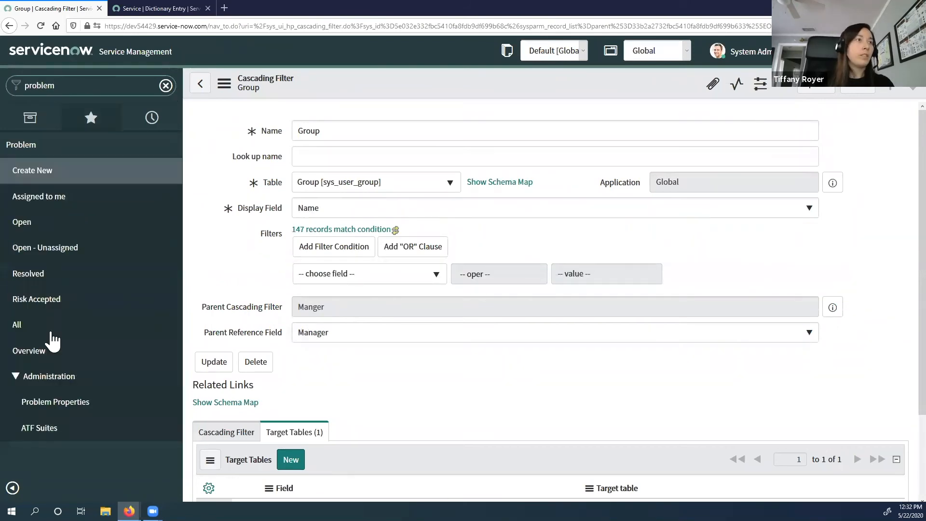
{"action": "left_click", "coordinate": [57, 325]}
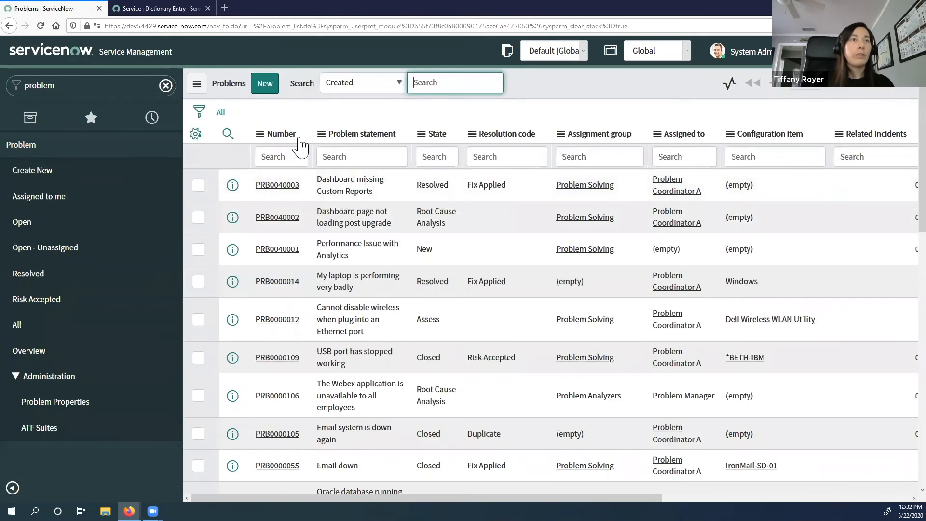
{"action": "right_click", "coordinate": [299, 139]}
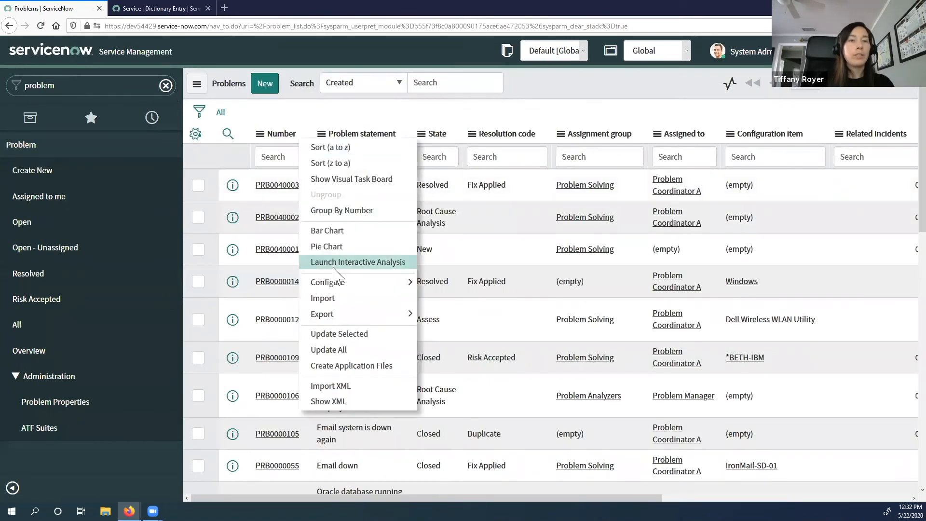
{"action": "left_click", "coordinate": [334, 266]}
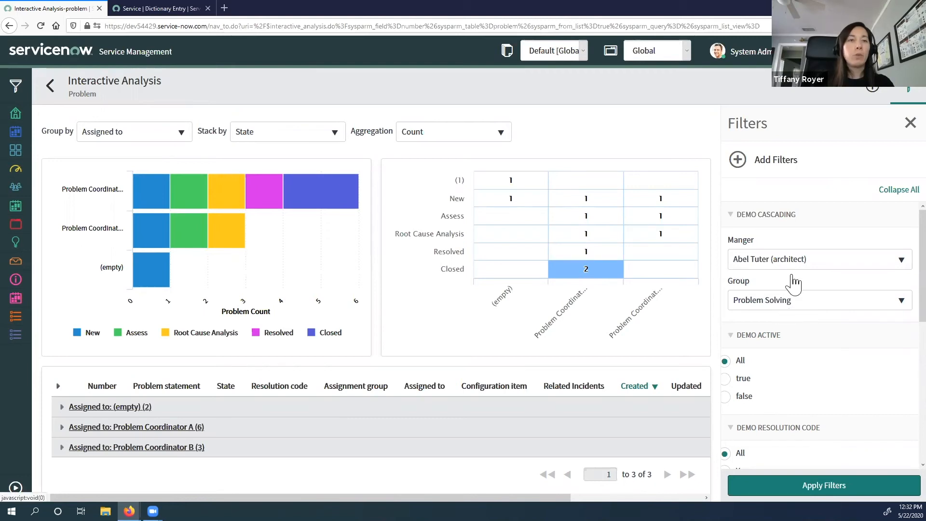
Apply the manager and Problem Solving group filters and expand the grouped problems to check their assignment groups.
{"action": "left_click", "coordinate": [58, 386]}
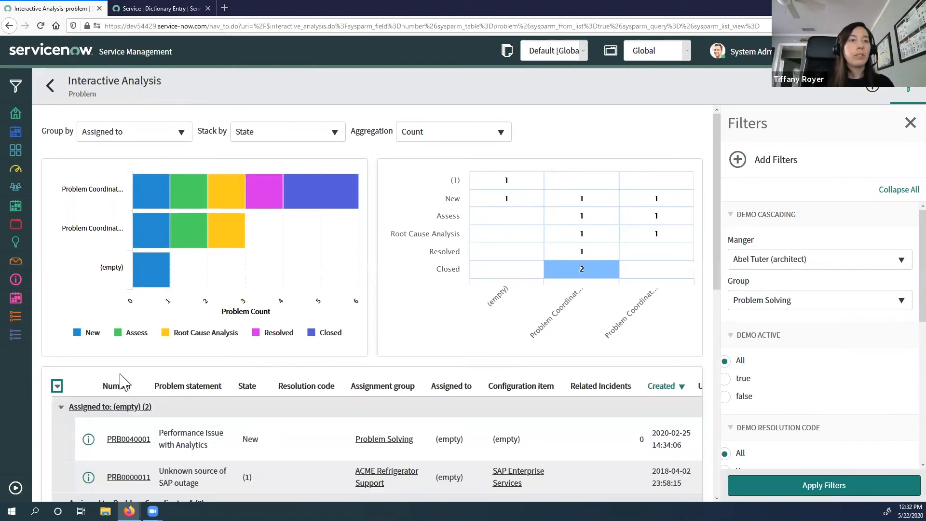
{"action": "scroll", "coordinate": [424, 362], "scroll_direction": "down", "scroll_amount": 4}
{"action": "left_click", "coordinate": [883, 487]}
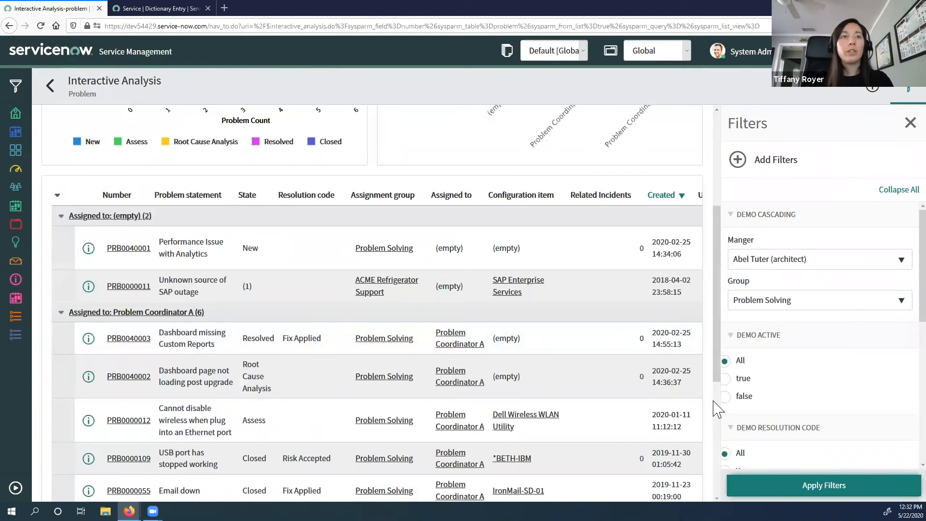
{"action": "left_click", "coordinate": [57, 388]}
{"action": "scroll", "coordinate": [170, 399], "scroll_direction": "down", "scroll_amount": 6}
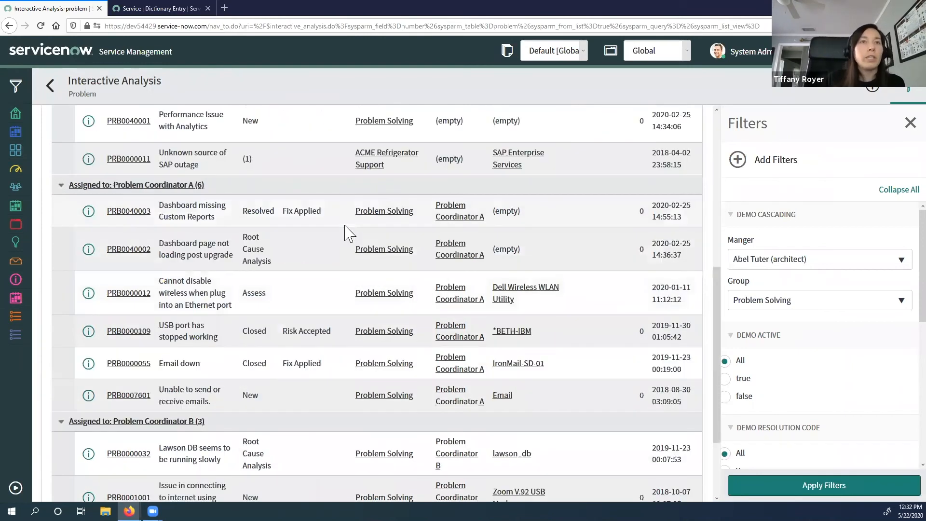
{"action": "scroll", "coordinate": [788, 312], "scroll_direction": "down", "scroll_amount": 2}
Switch to the Dictionary Entry browser tab, search the navigator for "interactive" and open Interactive Filters under Homepage Admin.
{"action": "left_click", "coordinate": [145, 9]}
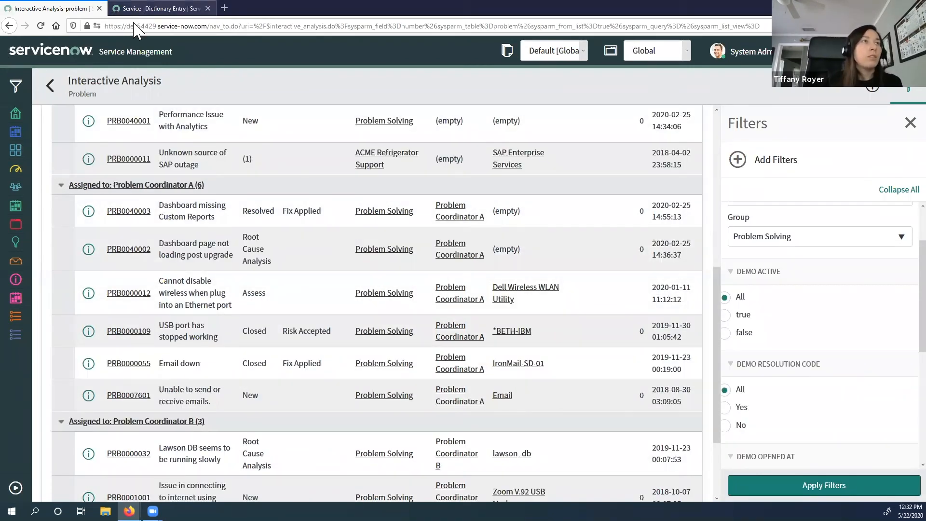
{"action": "left_click", "coordinate": [96, 79]}
{"action": "type", "text": "interactive"}
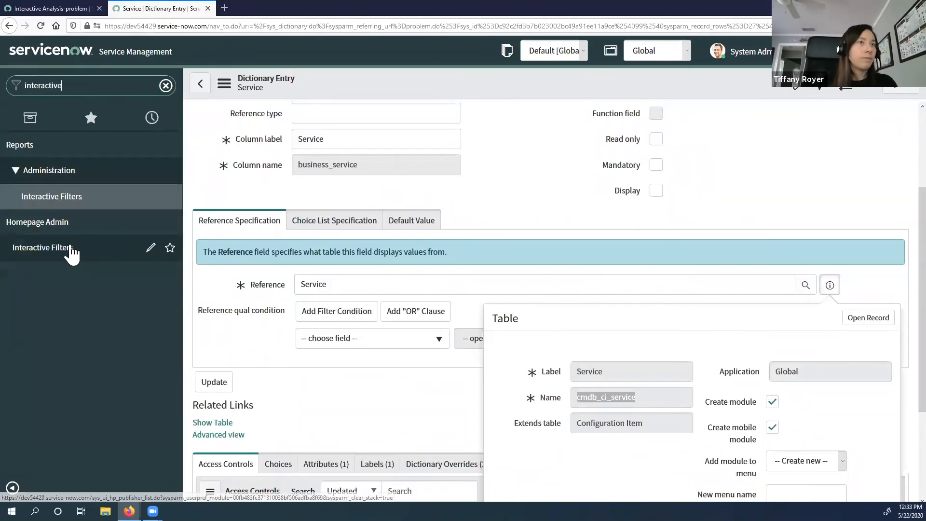
{"action": "left_click", "coordinate": [71, 253]}
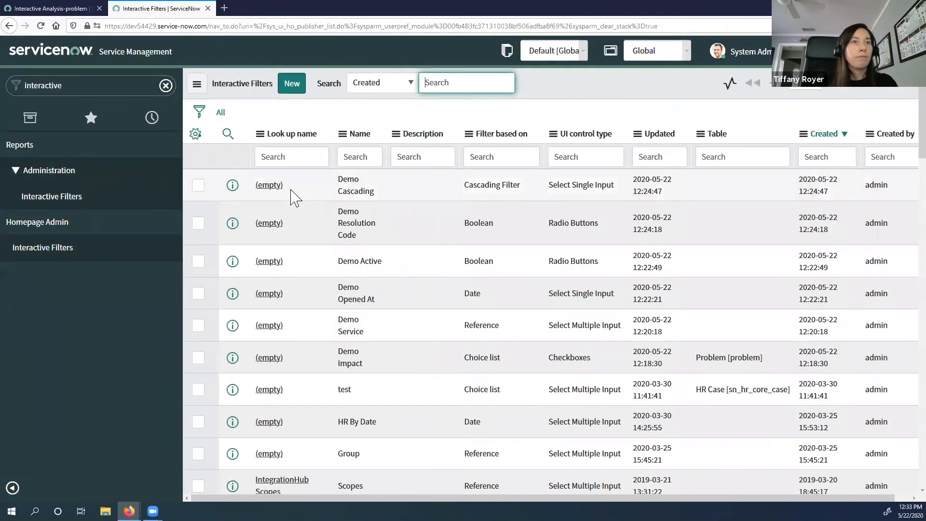
Open the Demo Cascading filter, go through Manger to its child Group filter and show the Group filter's target tables.
{"action": "left_click", "coordinate": [233, 186]}
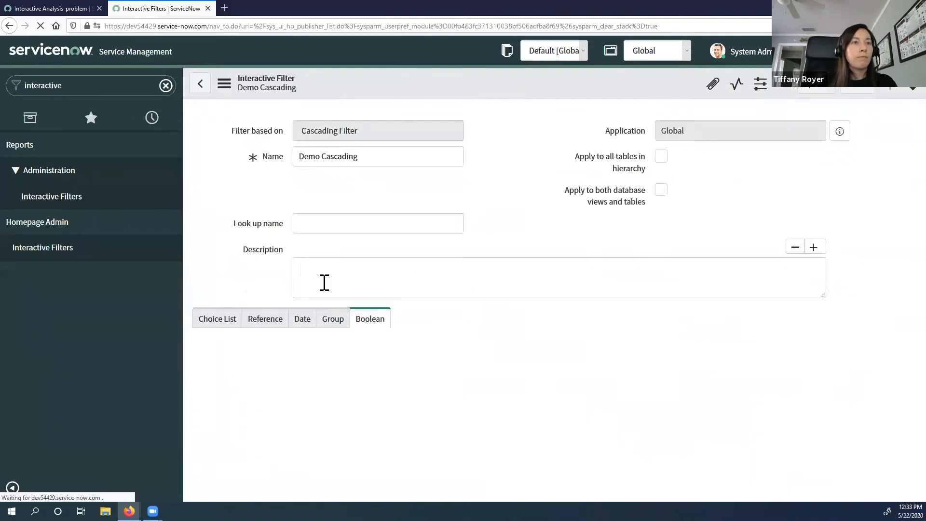
{"action": "scroll", "coordinate": [290, 333], "scroll_direction": "down", "scroll_amount": 3}
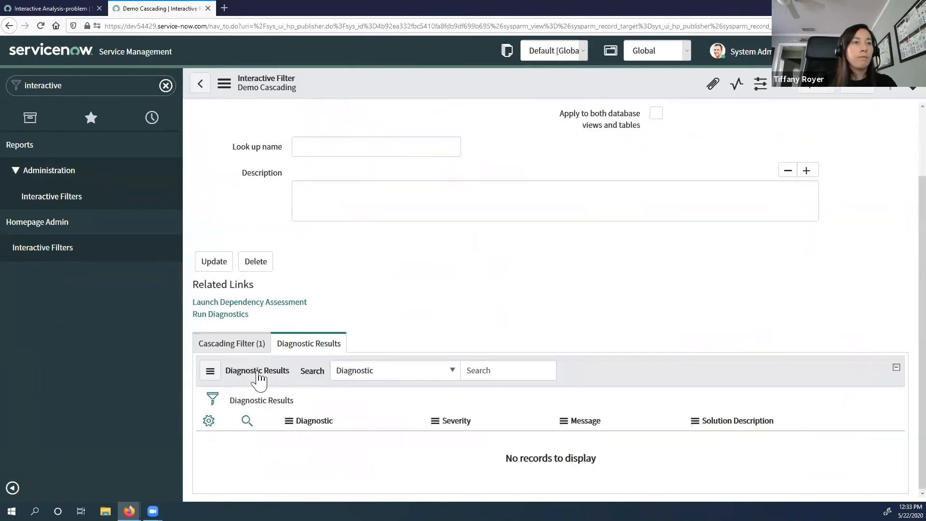
{"action": "left_click", "coordinate": [218, 344]}
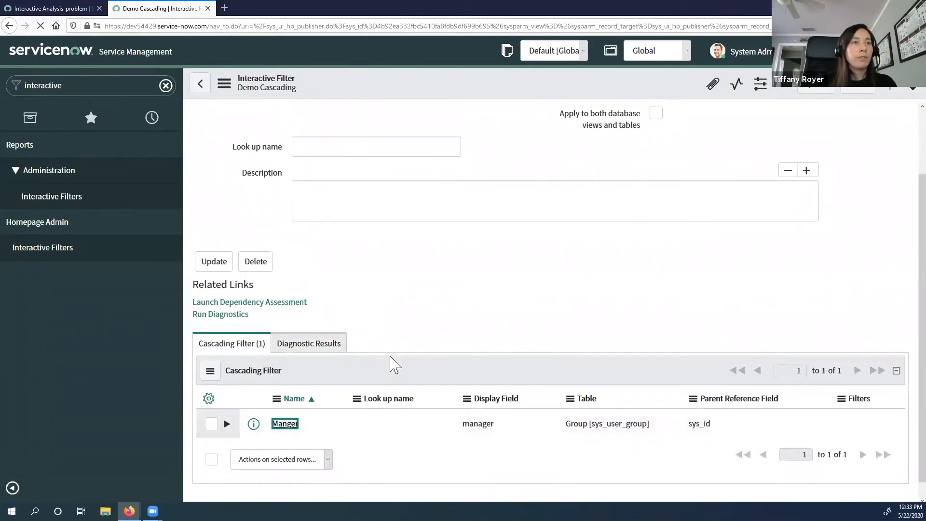
{"action": "scroll", "coordinate": [289, 335], "scroll_direction": "down", "scroll_amount": 2}
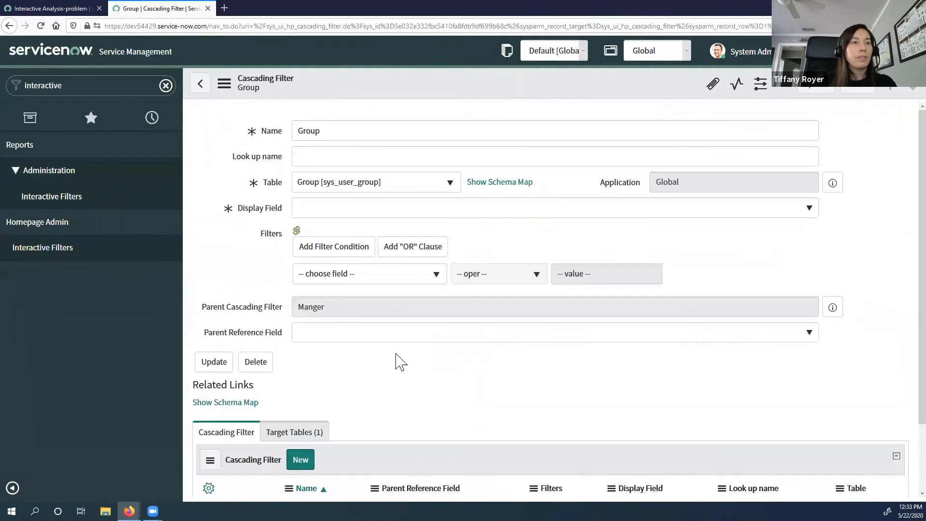
{"action": "scroll", "coordinate": [348, 367], "scroll_direction": "down", "scroll_amount": 3}
{"action": "left_click", "coordinate": [318, 345]}
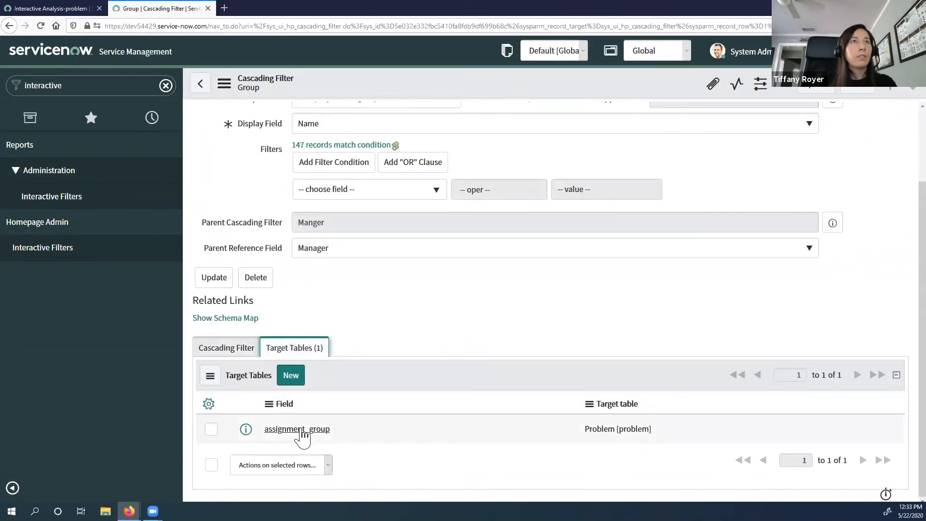
Review the Group cascading filter's table, display field, parent filter, parent reference field and target table settings.
{"action": "scroll", "coordinate": [368, 345], "scroll_direction": "up", "scroll_amount": 1}
{"action": "scroll", "coordinate": [371, 353], "scroll_direction": "up", "scroll_amount": 1}
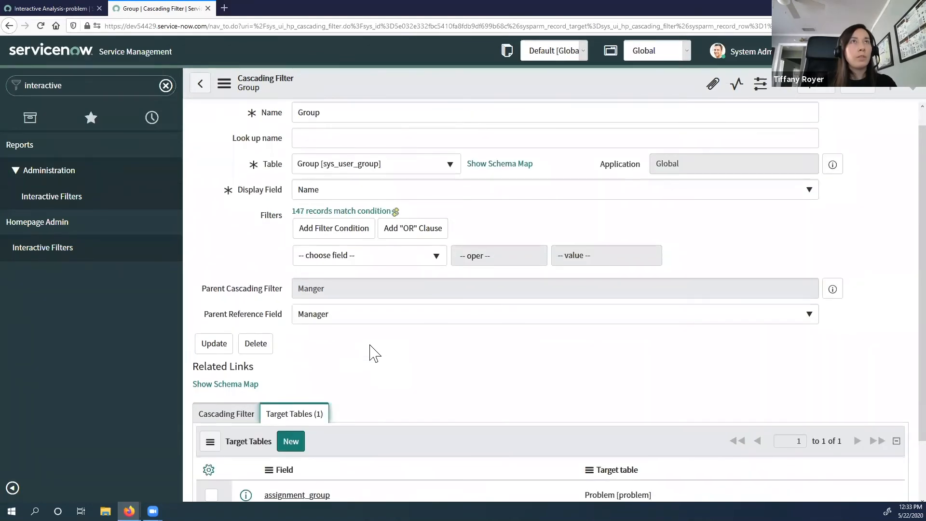
{"action": "scroll", "coordinate": [374, 345], "scroll_direction": "up", "scroll_amount": 1}
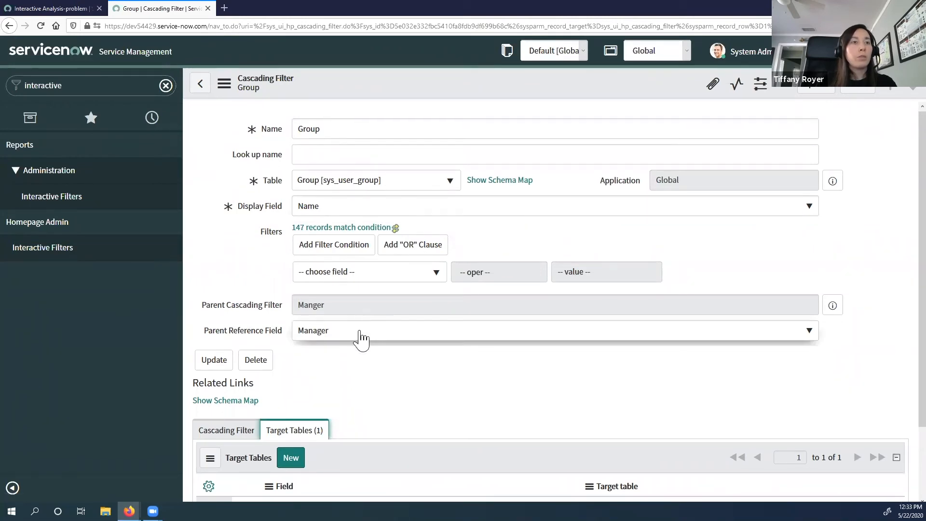
{"action": "scroll", "coordinate": [312, 289], "scroll_direction": "down", "scroll_amount": 2}
{"action": "left_click", "coordinate": [833, 224]}
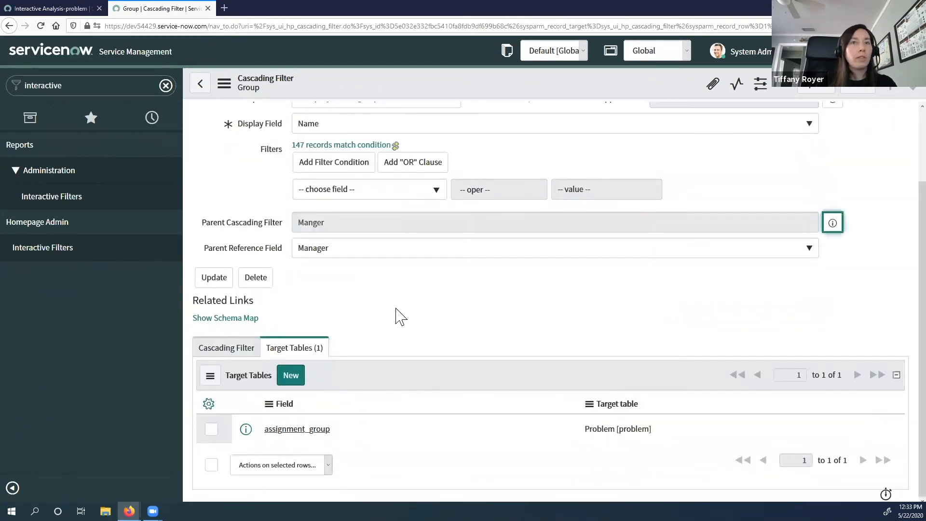
{"action": "left_click", "coordinate": [364, 350]}
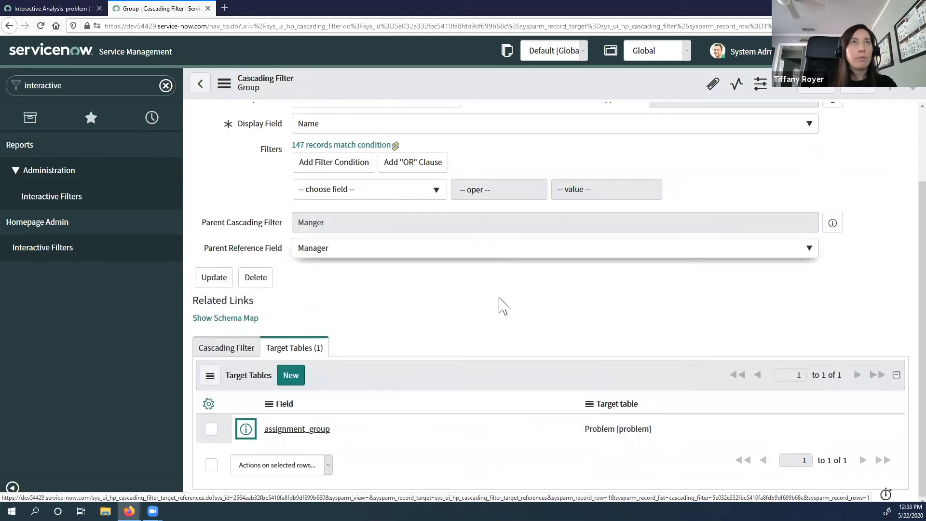
Preview the Group filter's parent cascading filter and open its full record.
{"action": "scroll", "coordinate": [502, 305], "scroll_direction": "up", "scroll_amount": 2}
{"action": "scroll", "coordinate": [502, 305], "scroll_direction": "up", "scroll_amount": 1}
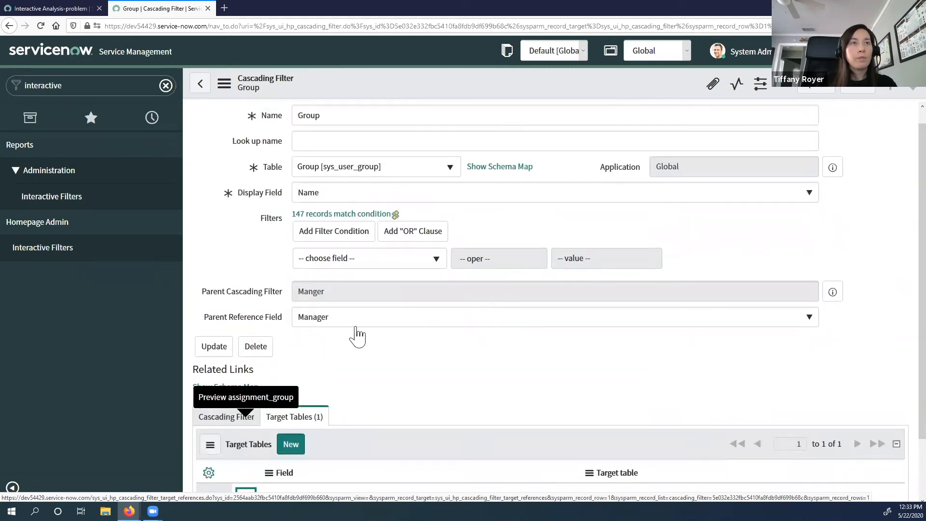
{"action": "left_click", "coordinate": [838, 311]}
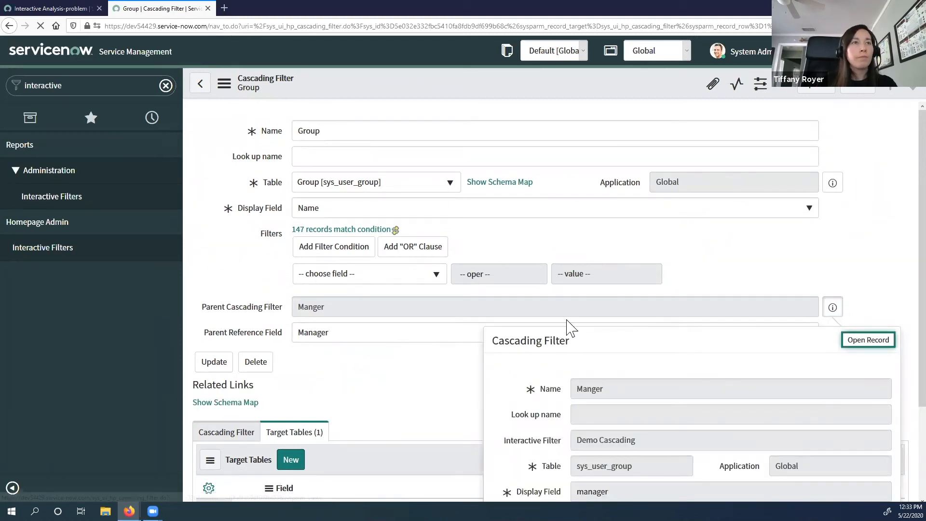
{"action": "key", "text": "Return"}
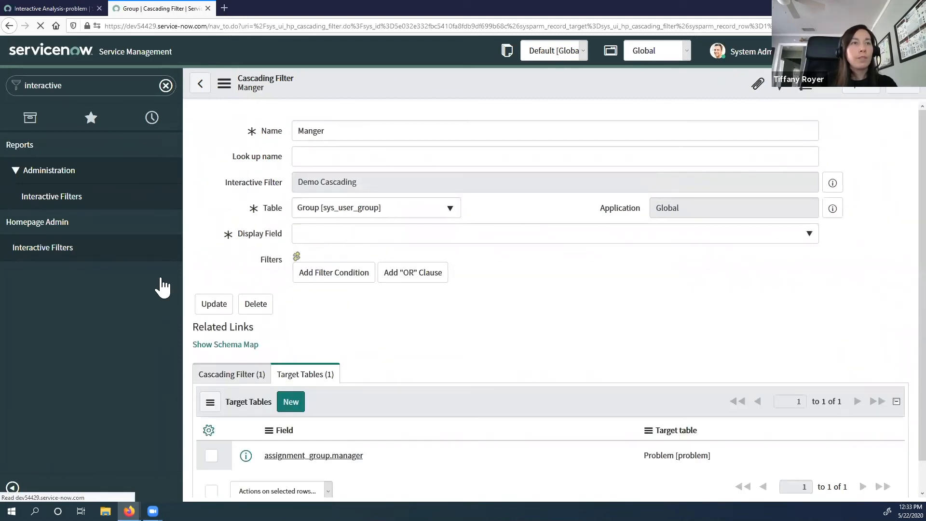
Review the Manger cascading filter's record, return to the Interactive Analysis browser tab and reload the page.
{"action": "scroll", "coordinate": [284, 402], "scroll_direction": "down", "scroll_amount": 3}
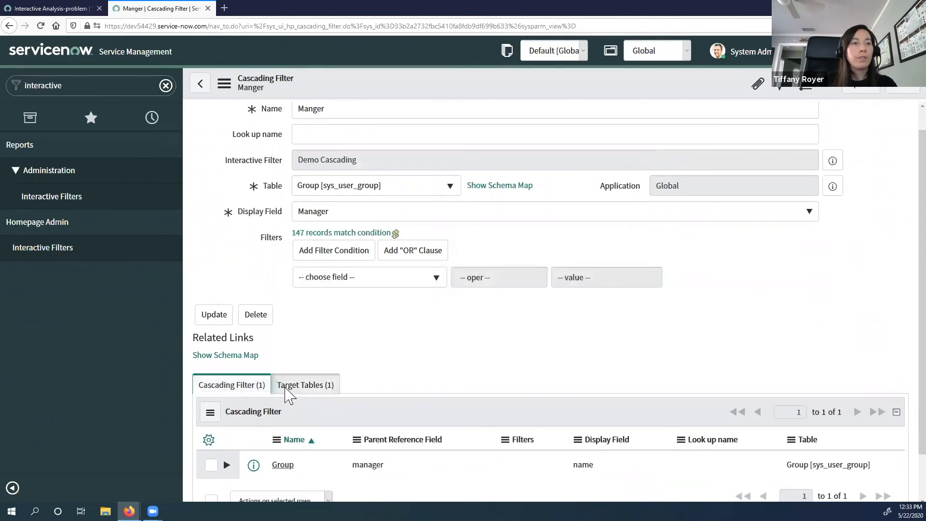
{"action": "scroll", "coordinate": [286, 398], "scroll_direction": "up", "scroll_amount": 3}
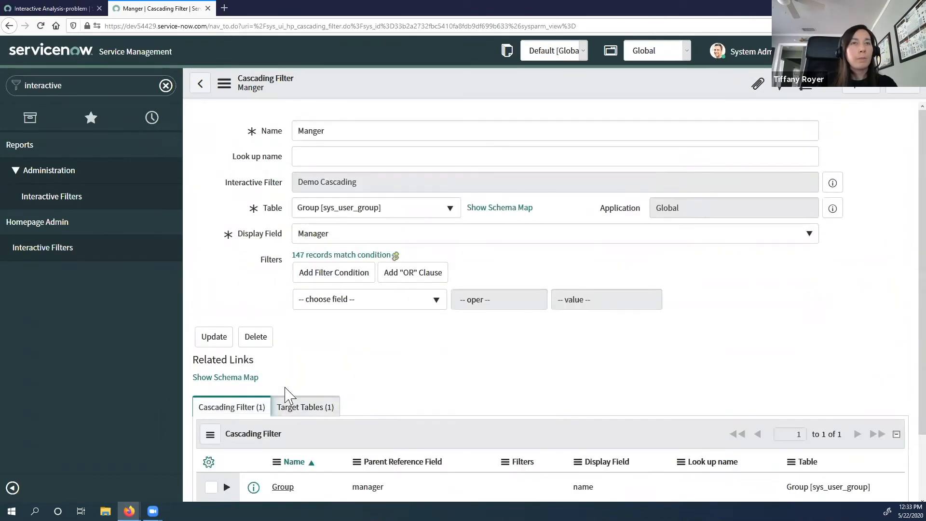
{"action": "double_click", "coordinate": [94, 88]}
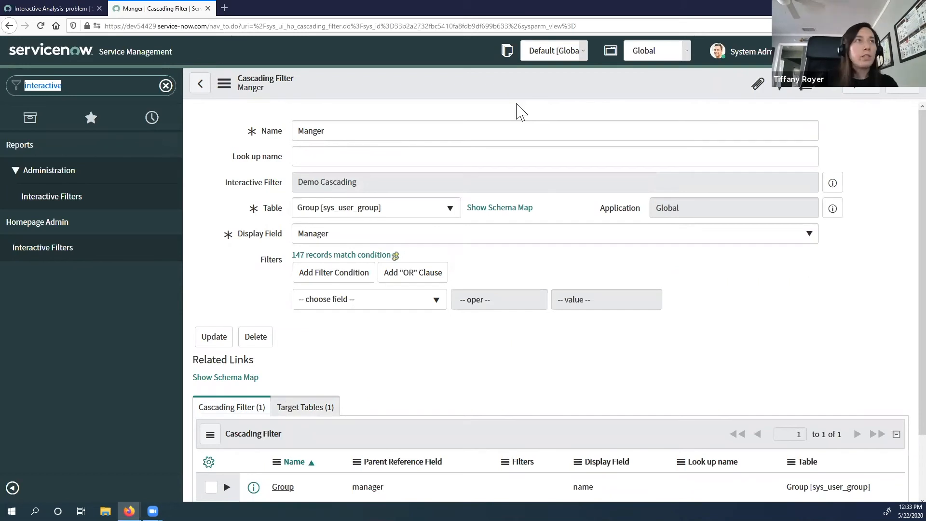
{"action": "left_click", "coordinate": [41, 8]}
{"action": "left_click", "coordinate": [40, 26]}
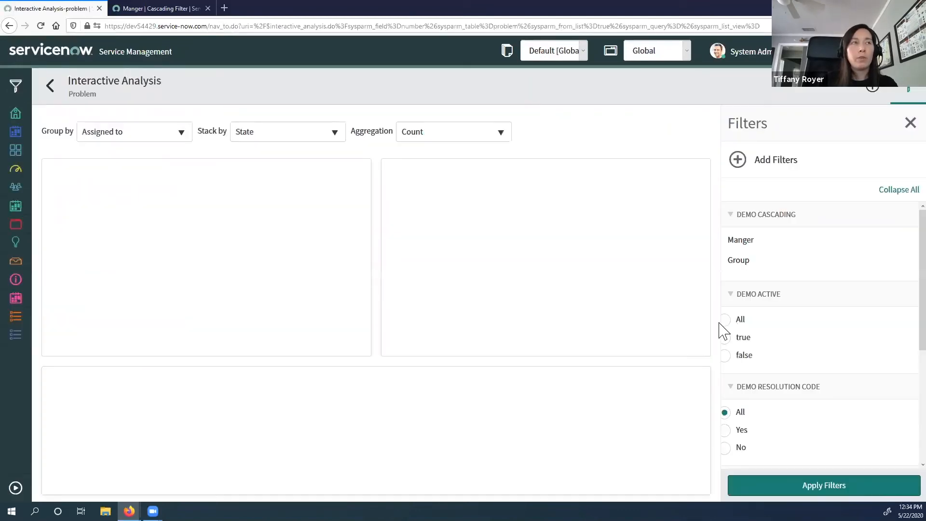
Set the Demo Cascading filter's Group to All and apply the filters.
{"action": "scroll", "coordinate": [748, 332], "scroll_direction": "down", "scroll_amount": 2}
{"action": "scroll", "coordinate": [750, 333], "scroll_direction": "up", "scroll_amount": 2}
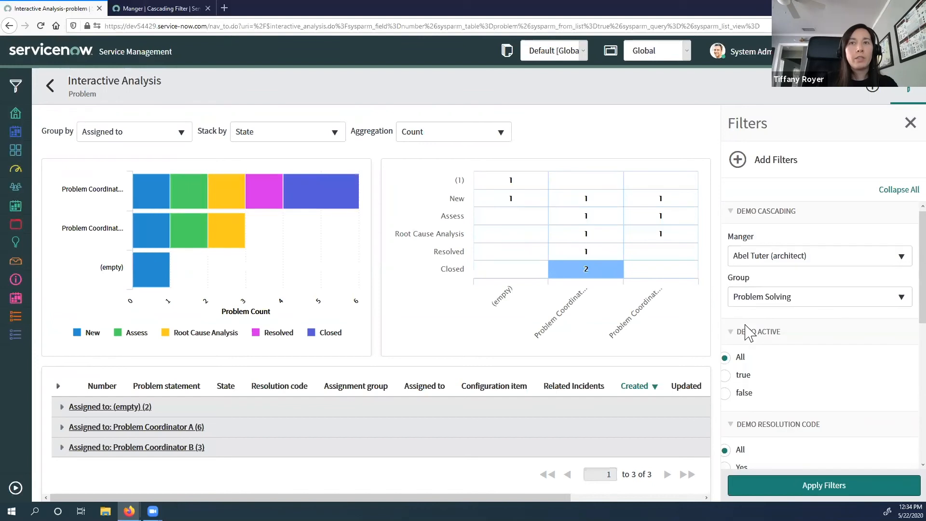
{"action": "scroll", "coordinate": [749, 333], "scroll_direction": "down", "scroll_amount": 1}
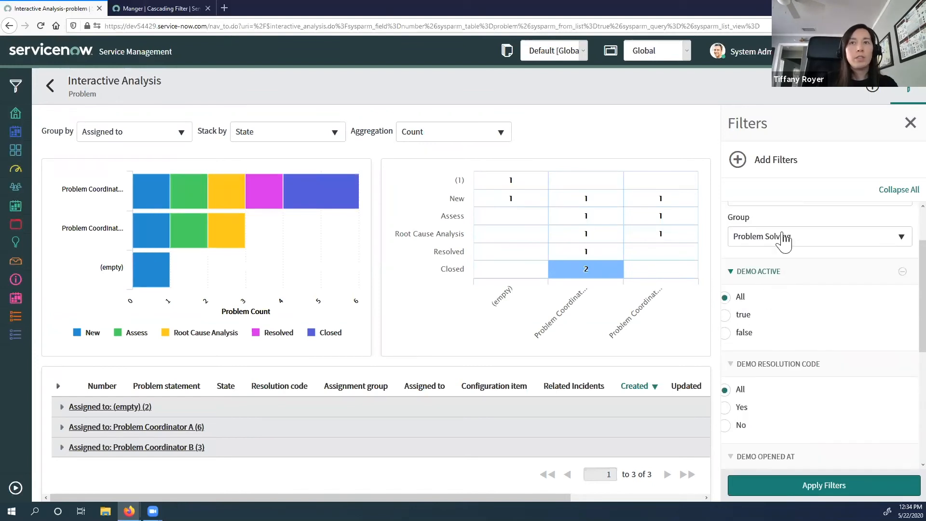
{"action": "left_click", "coordinate": [786, 236]}
{"action": "left_click", "coordinate": [764, 285]}
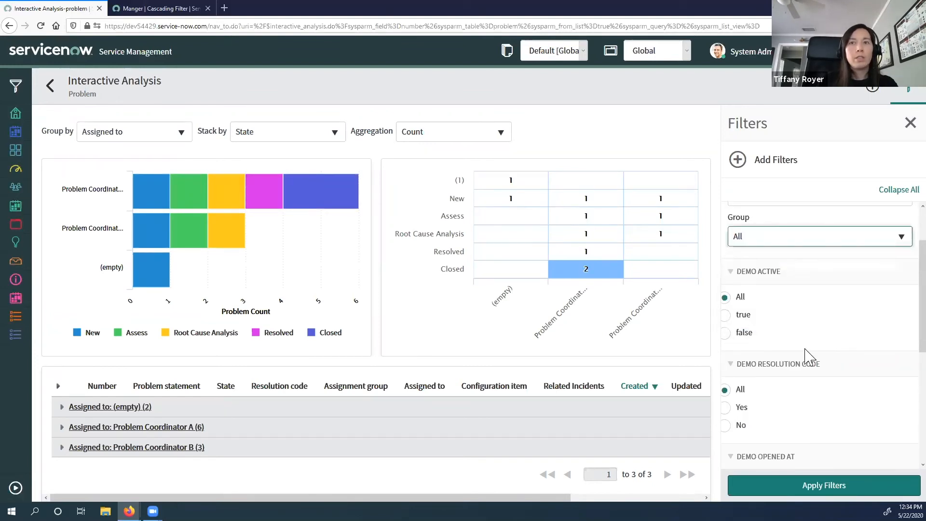
{"action": "scroll", "coordinate": [840, 434], "scroll_direction": "down", "scroll_amount": 2}
{"action": "left_click", "coordinate": [842, 485]}
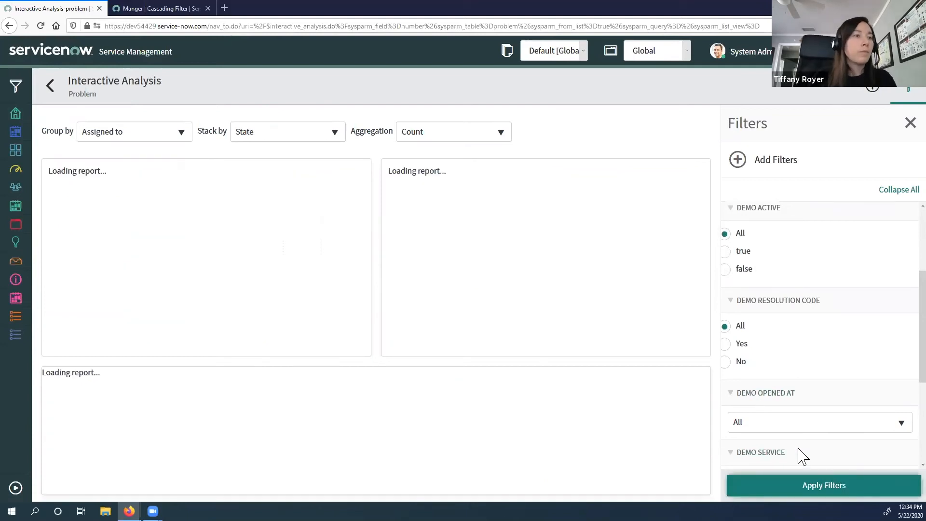
Set the Demo Cascading filter's Group to Problem Solving and apply the filters.
{"action": "scroll", "coordinate": [779, 270], "scroll_direction": "up", "scroll_amount": 1}
{"action": "scroll", "coordinate": [779, 270], "scroll_direction": "up", "scroll_amount": 1}
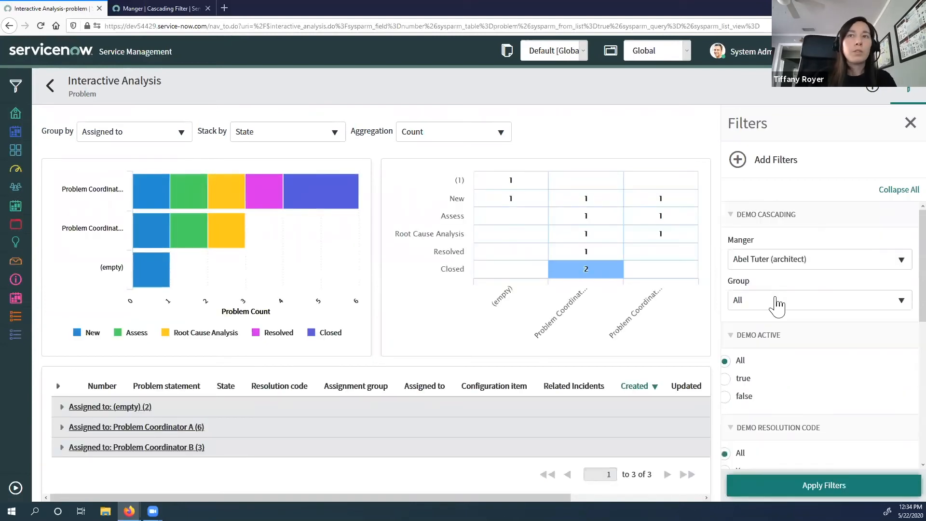
{"action": "left_click", "coordinate": [777, 302]}
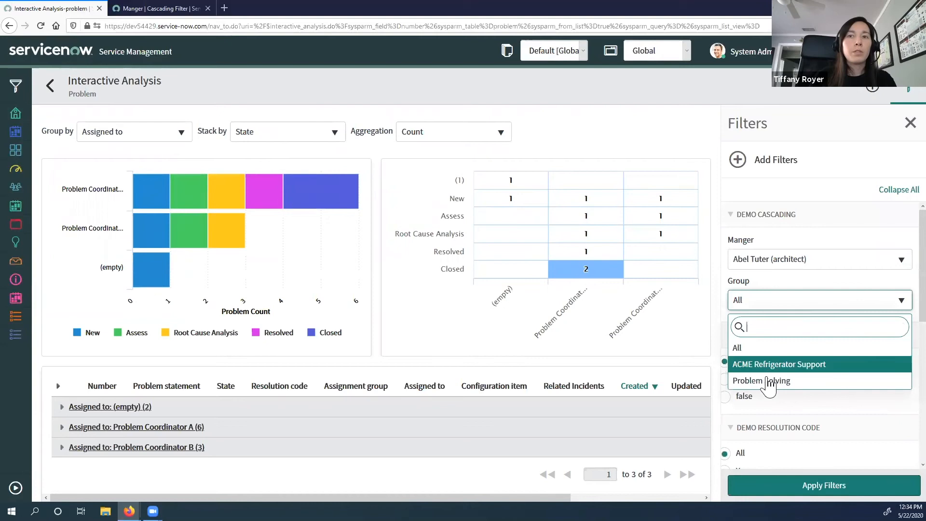
{"action": "left_click", "coordinate": [769, 381]}
{"action": "left_click", "coordinate": [803, 487]}
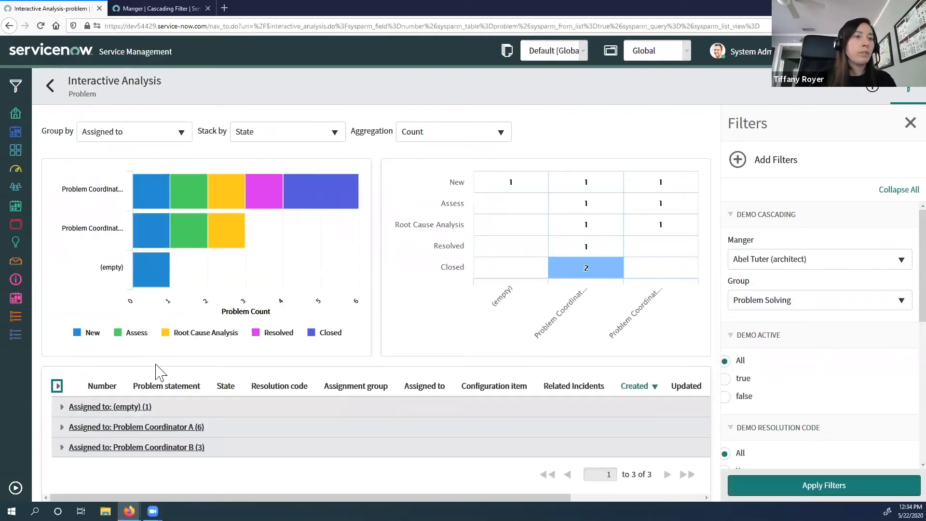
Expand all groups in the problem list and check the assignment group of each record.
{"action": "scroll", "coordinate": [368, 238], "scroll_direction": "down", "scroll_amount": 5}
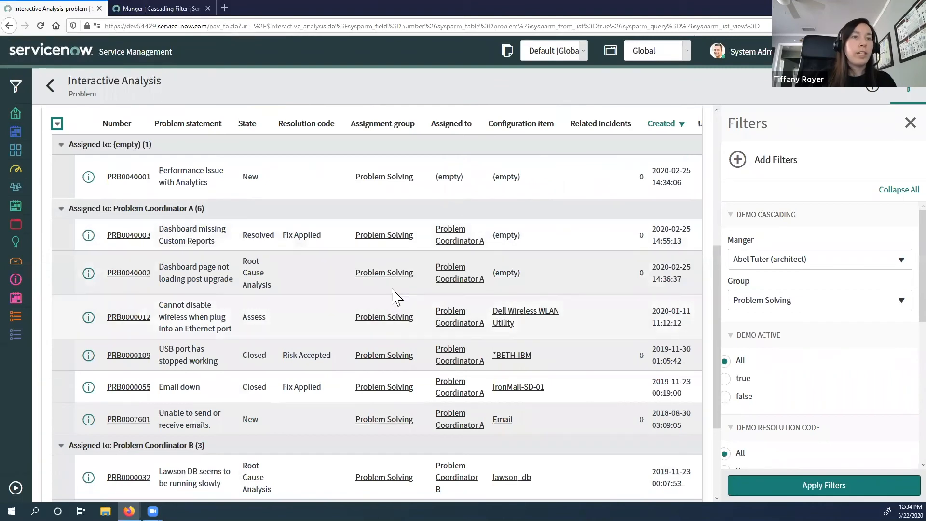
{"action": "scroll", "coordinate": [395, 296], "scroll_direction": "down", "scroll_amount": 4}
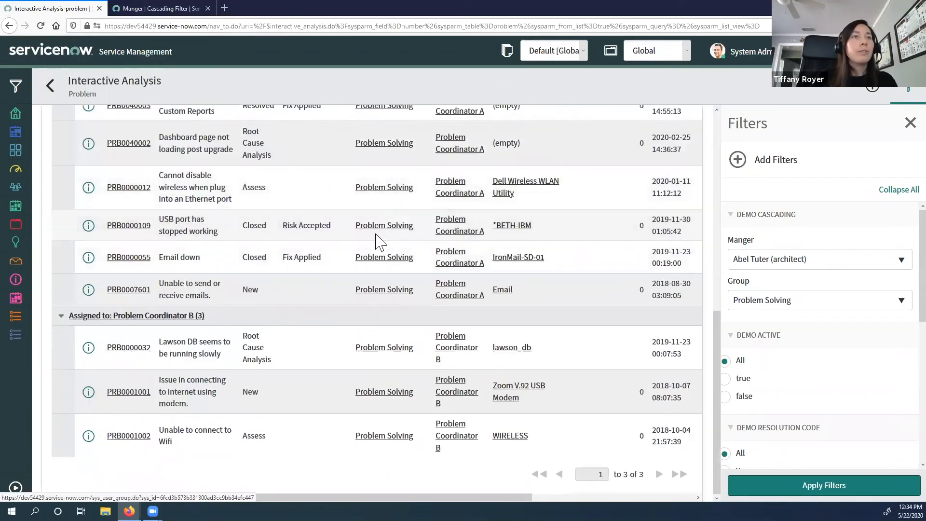
{"action": "scroll", "coordinate": [379, 240], "scroll_direction": "up", "scroll_amount": 3}
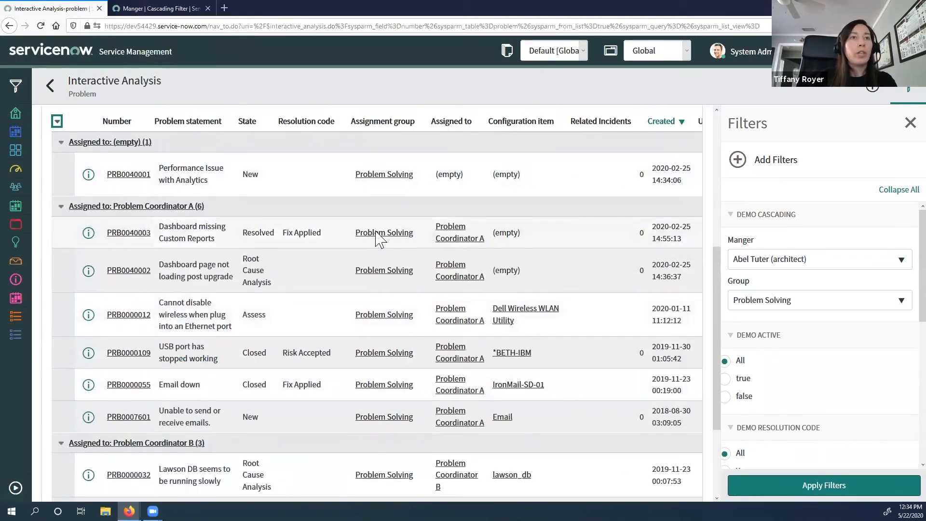
{"action": "scroll", "coordinate": [379, 294], "scroll_direction": "down", "scroll_amount": 3}
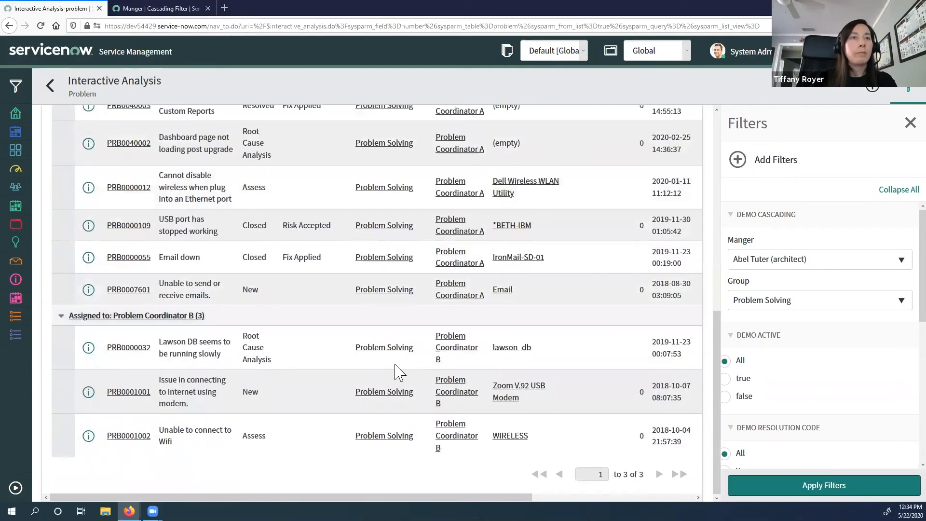
{"action": "scroll", "coordinate": [401, 357], "scroll_direction": "up", "scroll_amount": 9}
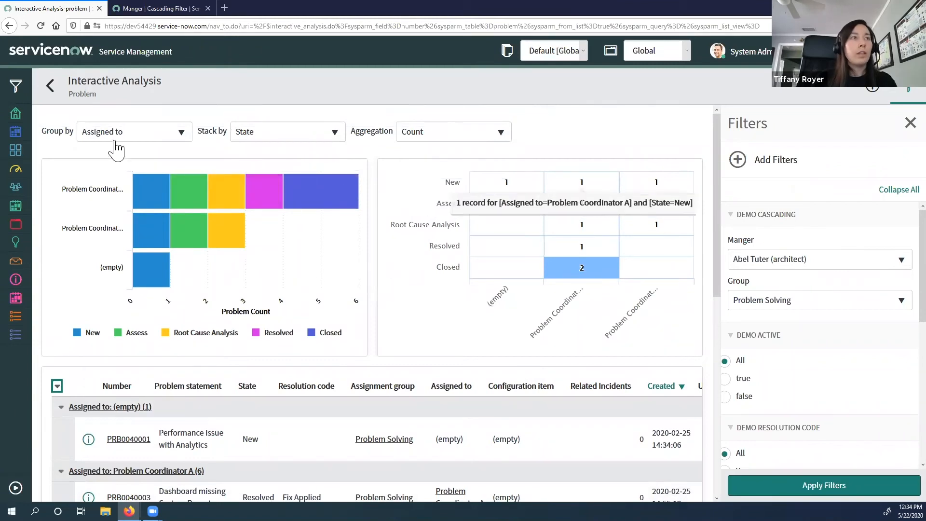
Look through the Group by field options, then show the filter info with the applied filters and the share link.
{"action": "left_click", "coordinate": [136, 136]}
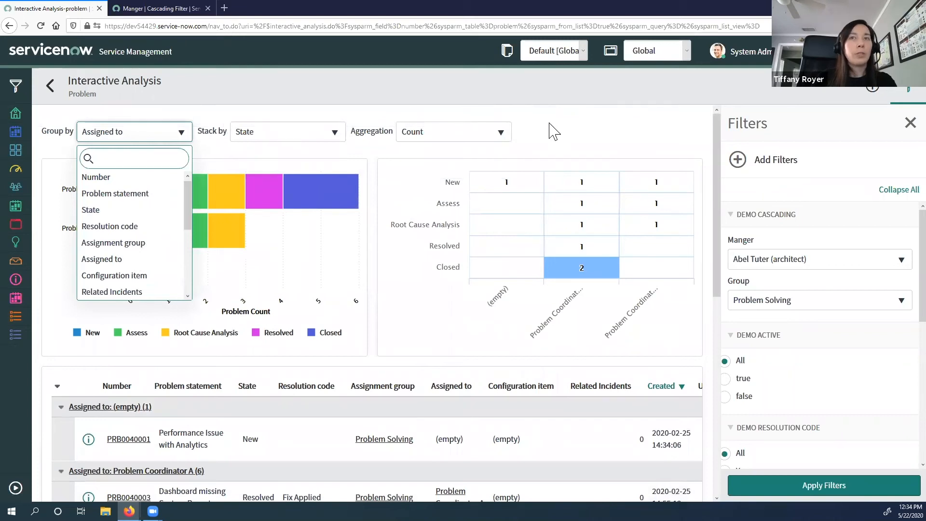
{"action": "left_click", "coordinate": [550, 131]}
{"action": "left_click", "coordinate": [872, 92]}
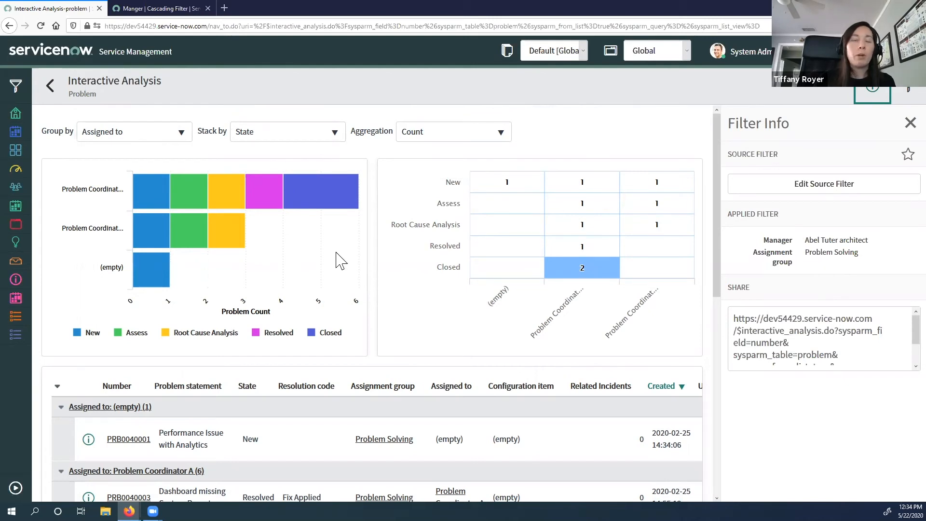
{"action": "scroll", "coordinate": [299, 249], "scroll_direction": "down", "scroll_amount": 3}
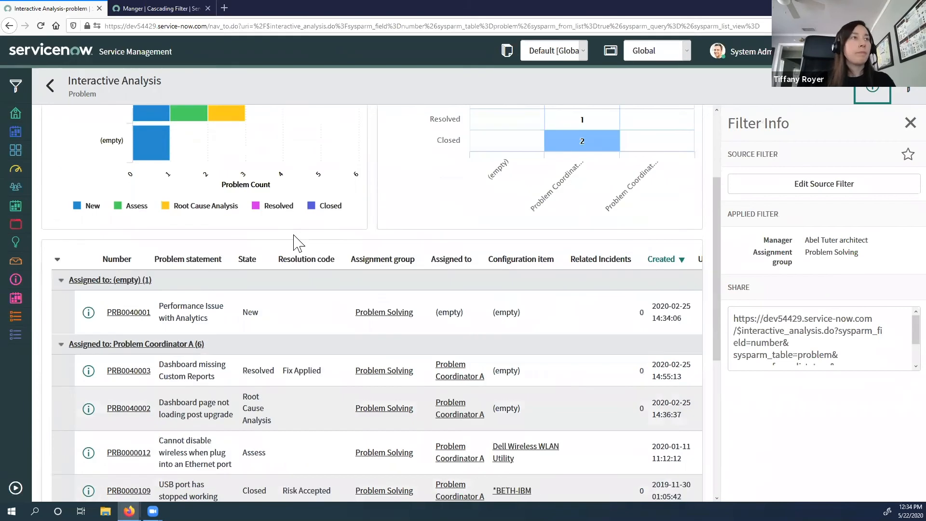
{"action": "scroll", "coordinate": [298, 243], "scroll_direction": "up", "scroll_amount": 3}
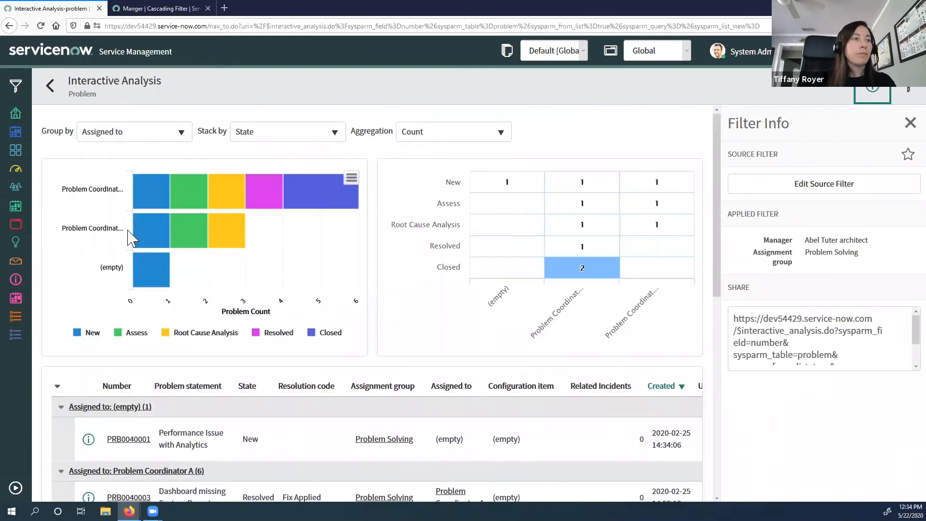
Leave the Interactive Analysis, expand the navigator, filter it for "report" and open Create New under Reports.
{"action": "left_click", "coordinate": [55, 94]}
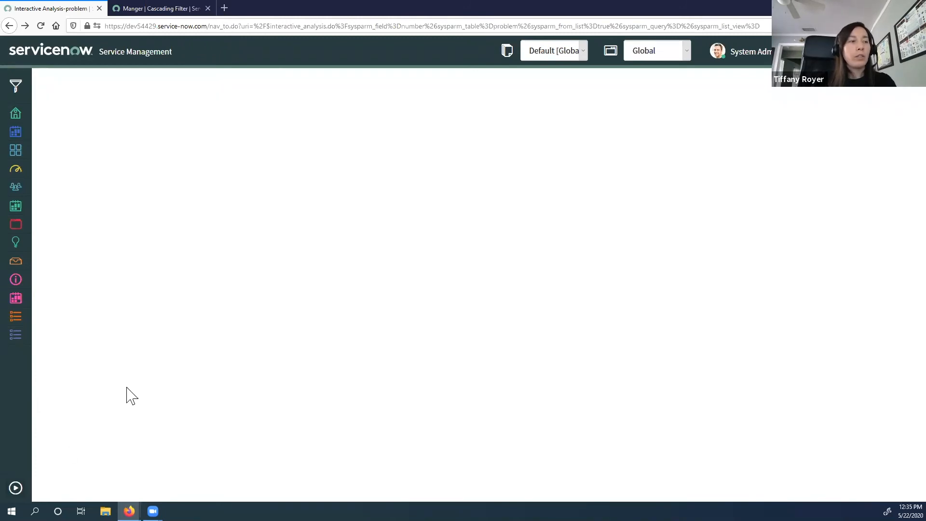
{"action": "left_click", "coordinate": [15, 488]}
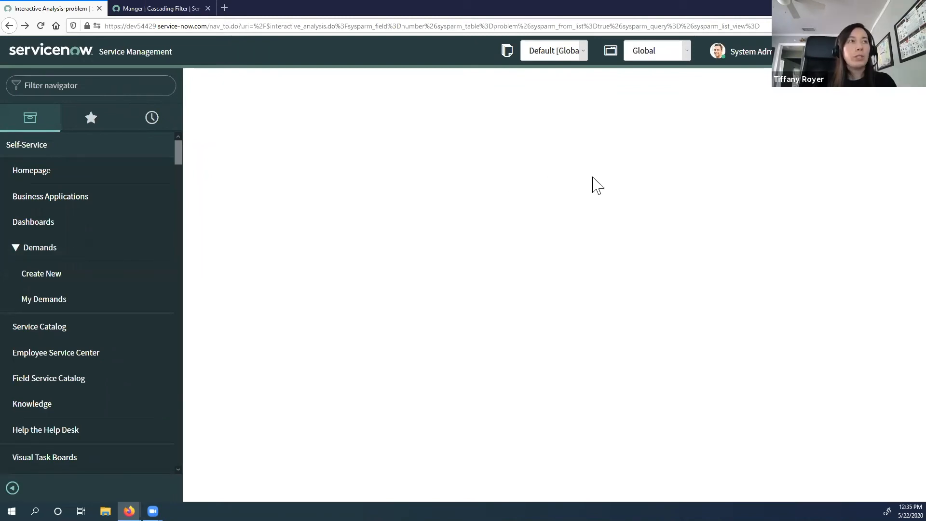
{"action": "left_click", "coordinate": [129, 80]}
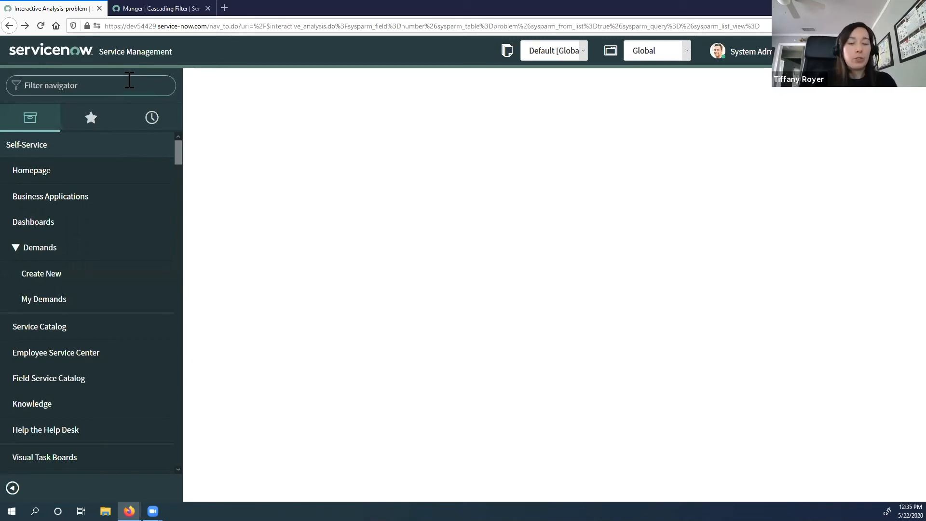
{"action": "type", "text": "re"}
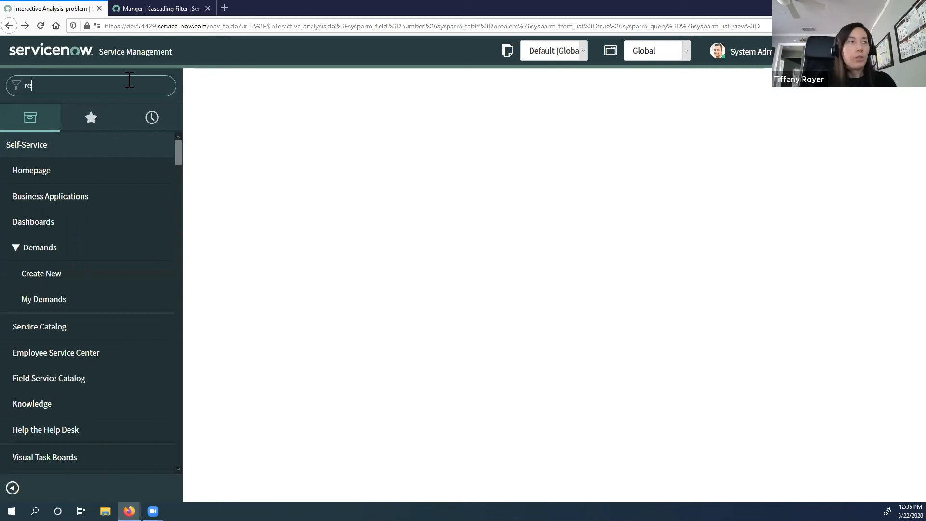
{"action": "type", "text": "po"}
{"action": "scroll", "coordinate": [77, 363], "scroll_direction": "down", "scroll_amount": 4}
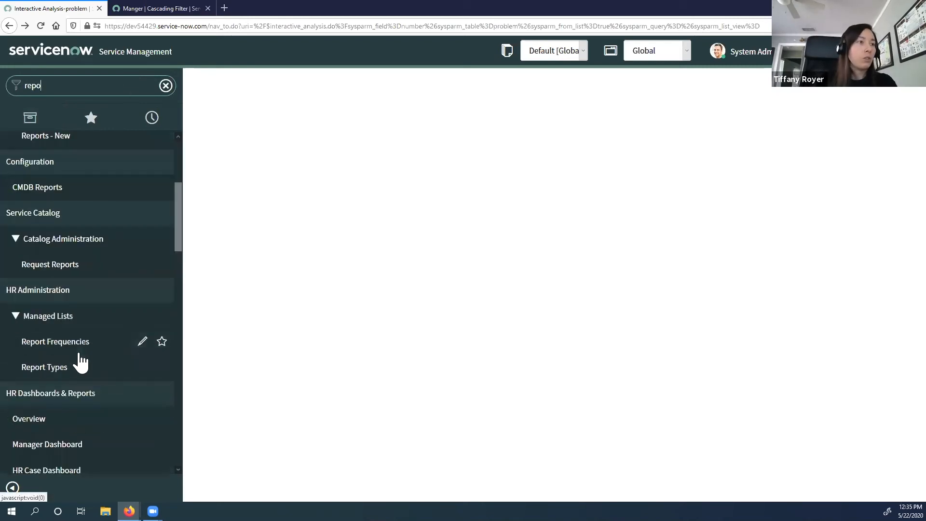
{"action": "scroll", "coordinate": [80, 363], "scroll_direction": "down", "scroll_amount": 2}
{"action": "type", "text": "rt"}
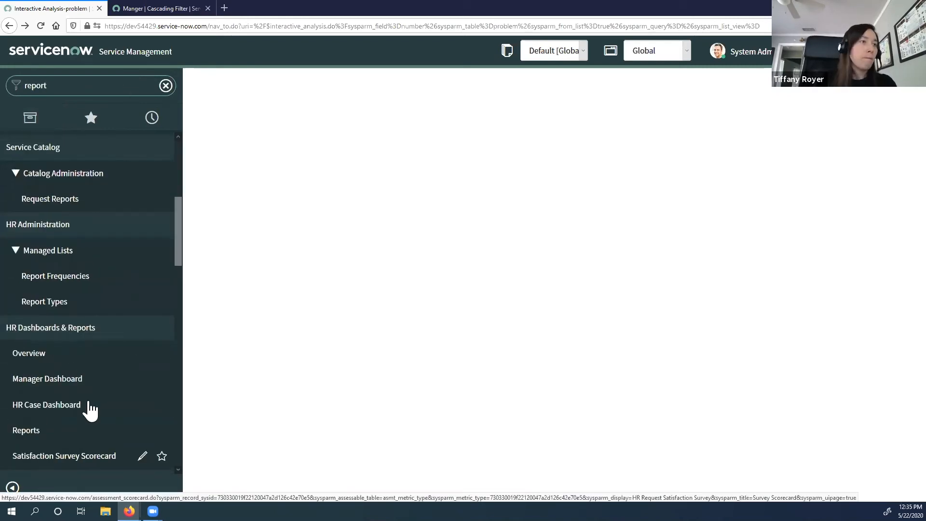
{"action": "scroll", "coordinate": [89, 410], "scroll_direction": "down", "scroll_amount": 6}
{"action": "left_click", "coordinate": [68, 370]}
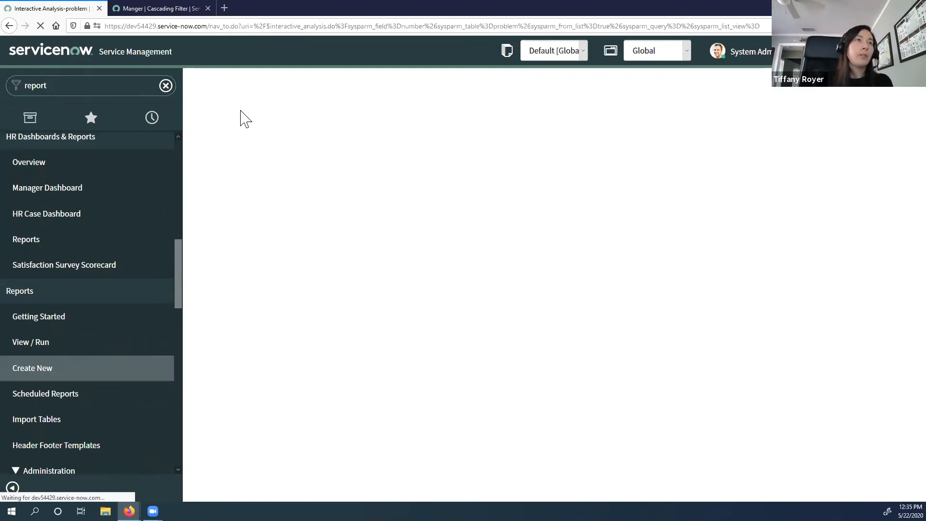
Name the new report Demo and select Incident [incident] as its source table.
{"action": "left_click", "coordinate": [269, 180]}
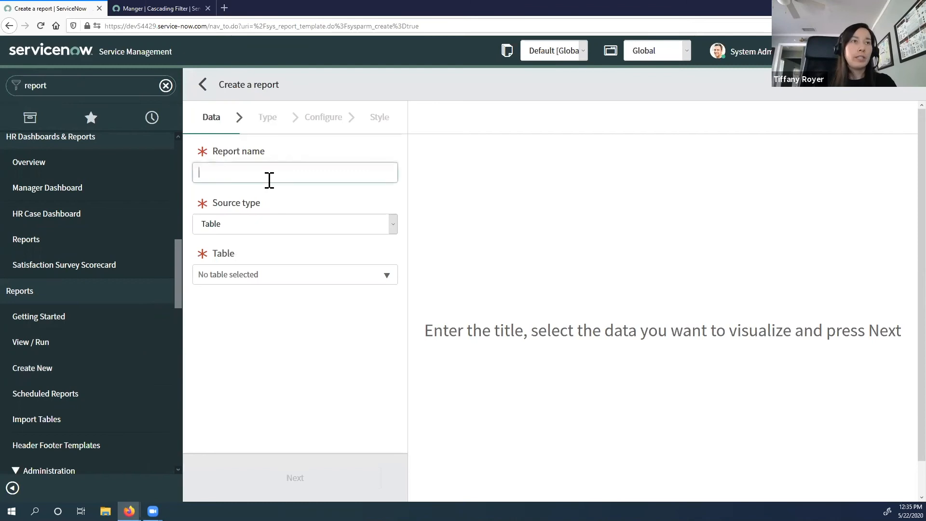
{"action": "type", "text": "Demo"}
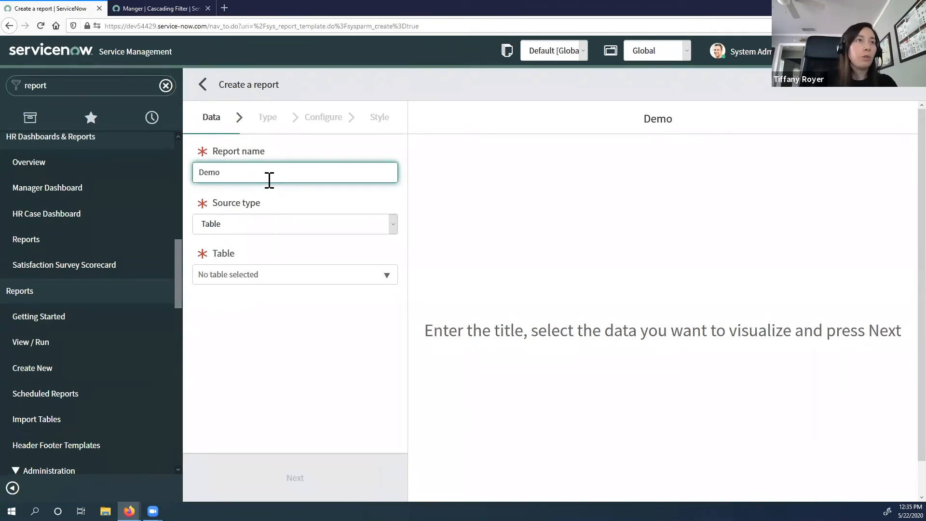
{"action": "left_click", "coordinate": [290, 280]}
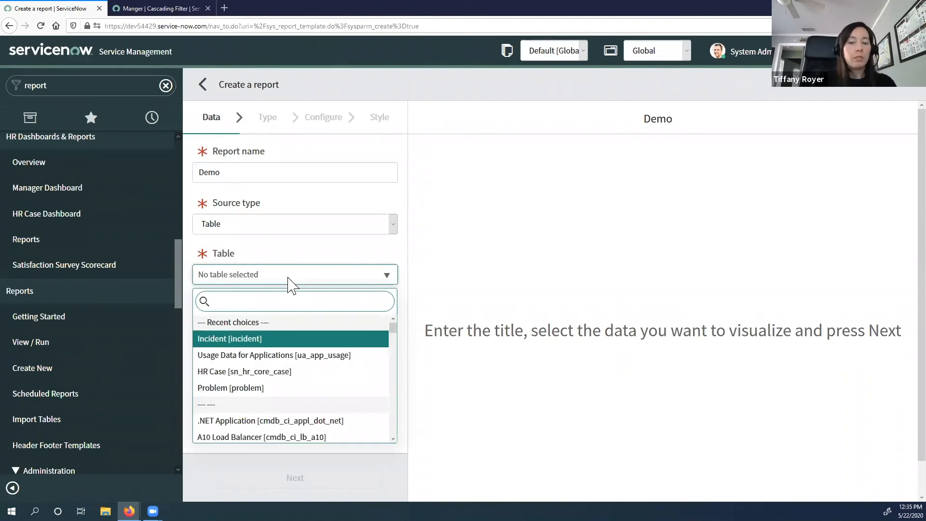
{"action": "type", "text": "inc"}
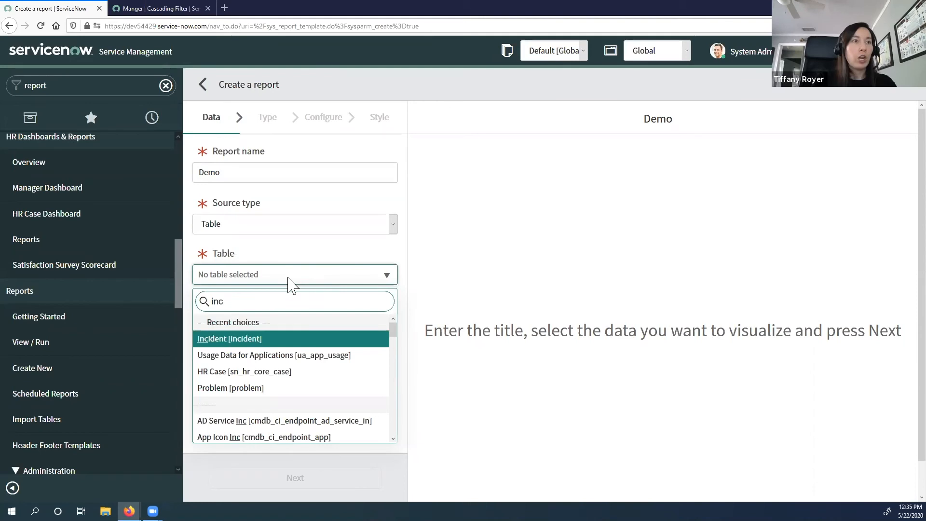
{"action": "left_click", "coordinate": [285, 339]}
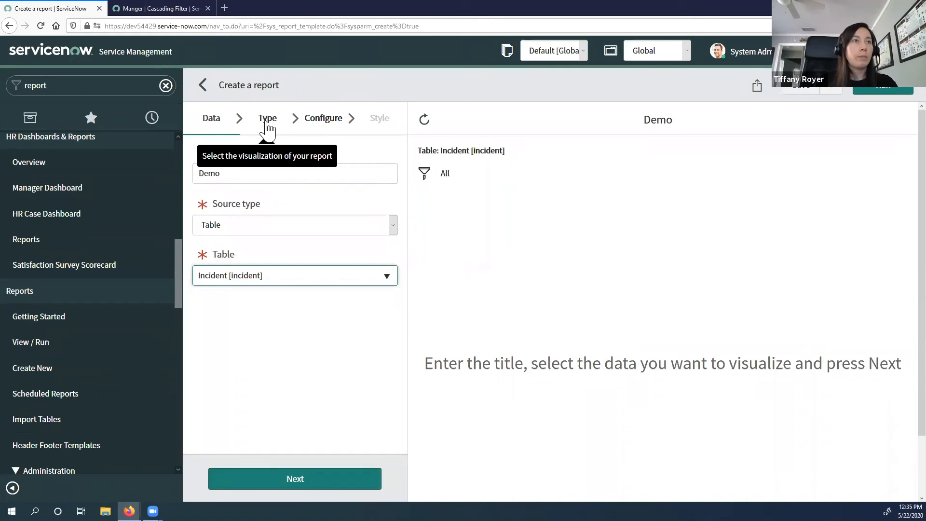
Choose the Spline time series visualization as the report type.
{"action": "left_click", "coordinate": [268, 127]}
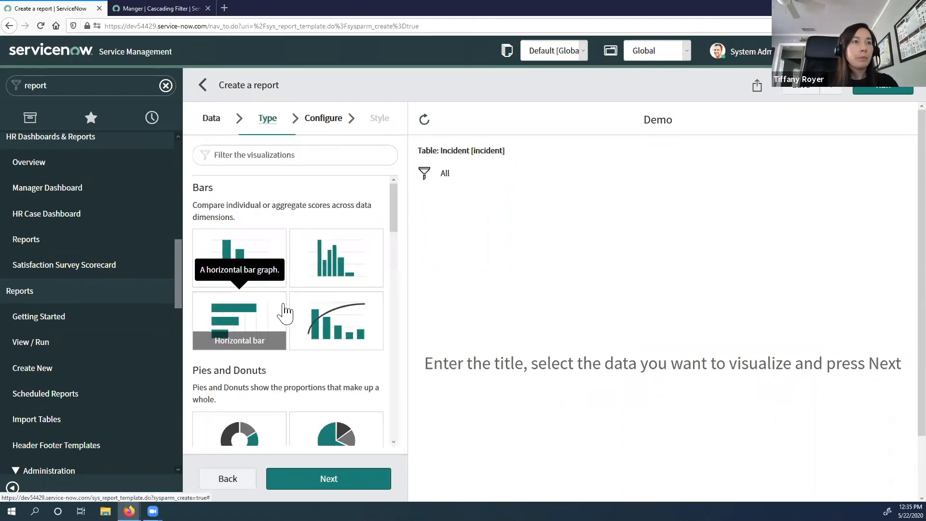
{"action": "scroll", "coordinate": [323, 350], "scroll_direction": "down", "scroll_amount": 6}
{"action": "left_click", "coordinate": [369, 369]}
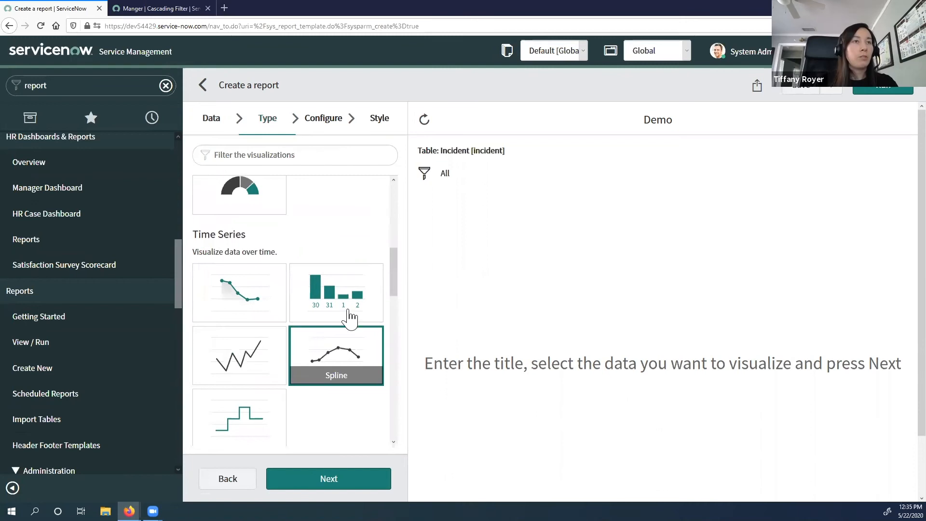
In the report configuration, search the trend fields for "crea" and trend the report by Created.
{"action": "left_click", "coordinate": [324, 123]}
{"action": "left_click", "coordinate": [295, 267]}
{"action": "left_click", "coordinate": [294, 267]}
{"action": "type", "text": "crea"}
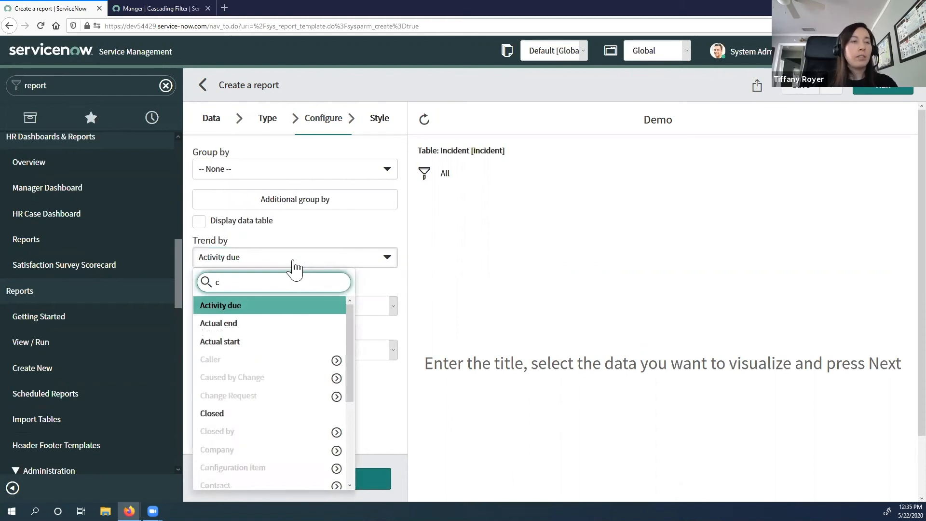
{"action": "left_click", "coordinate": [253, 322]}
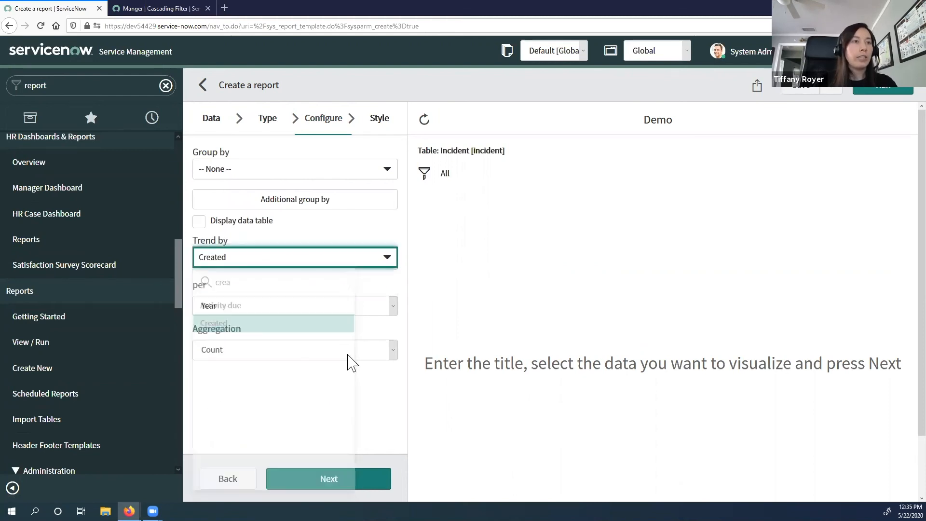
Set the trend period to Year, then run and save the Demo report.
{"action": "left_click", "coordinate": [288, 315]}
{"action": "left_click", "coordinate": [244, 355]}
{"action": "left_click", "coordinate": [273, 310]}
{"action": "left_click", "coordinate": [298, 326]}
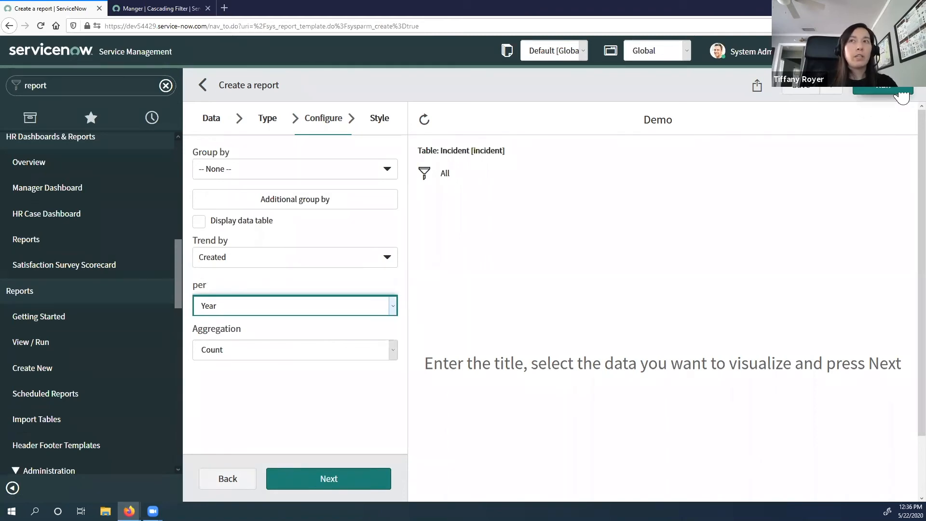
{"action": "left_click", "coordinate": [901, 97]}
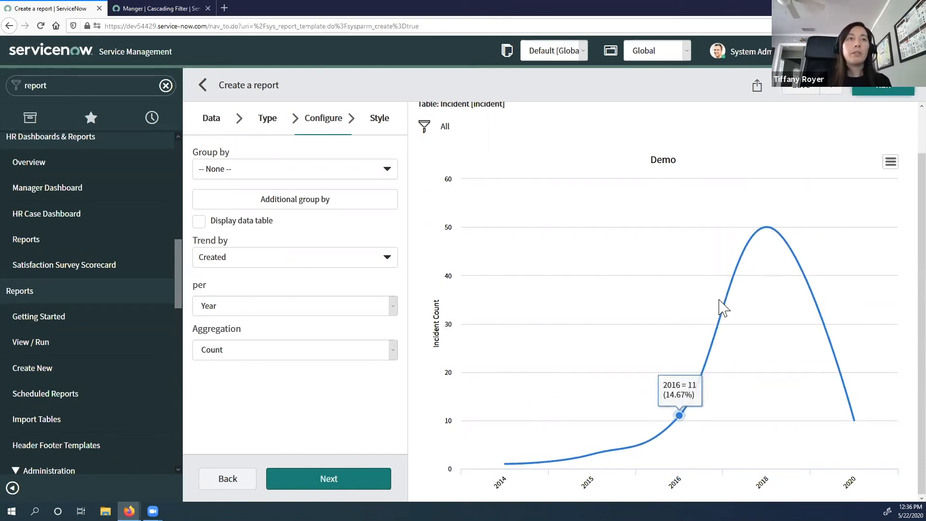
{"action": "left_click", "coordinate": [802, 95]}
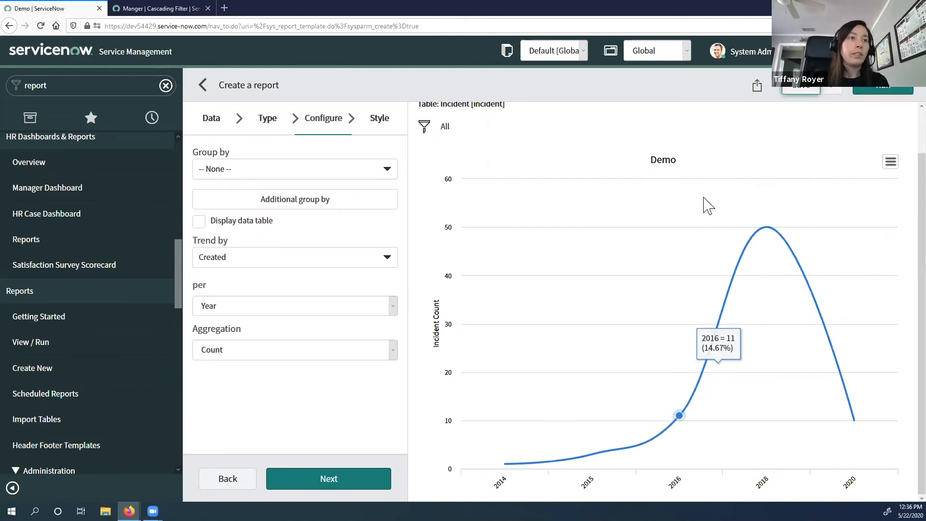
Filter the navigator for "dashb" and open Dashboards under Performance Analytics.
{"action": "left_click", "coordinate": [113, 86]}
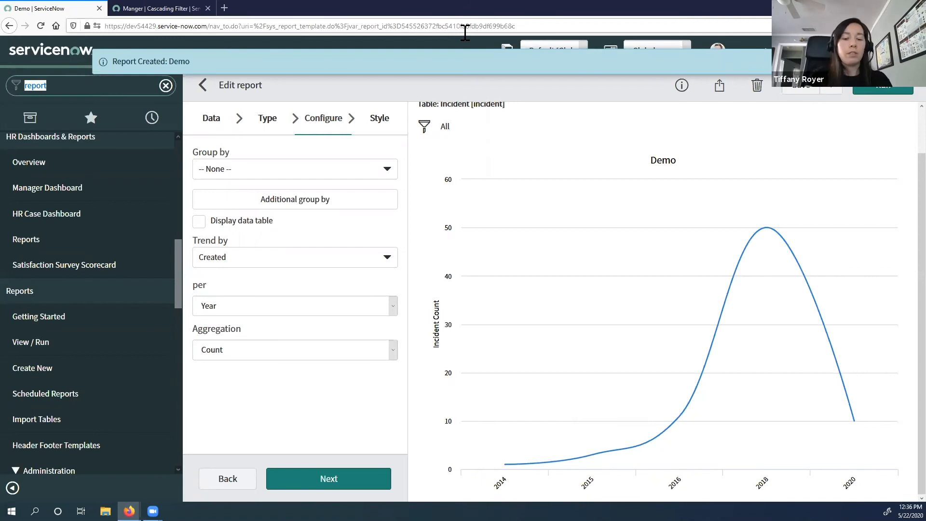
{"action": "type", "text": "dashb"}
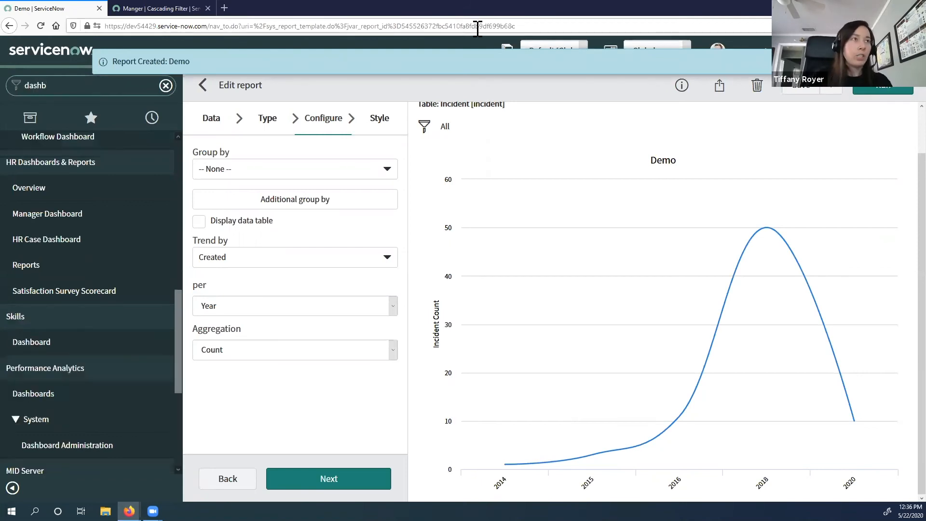
{"action": "left_click", "coordinate": [120, 392]}
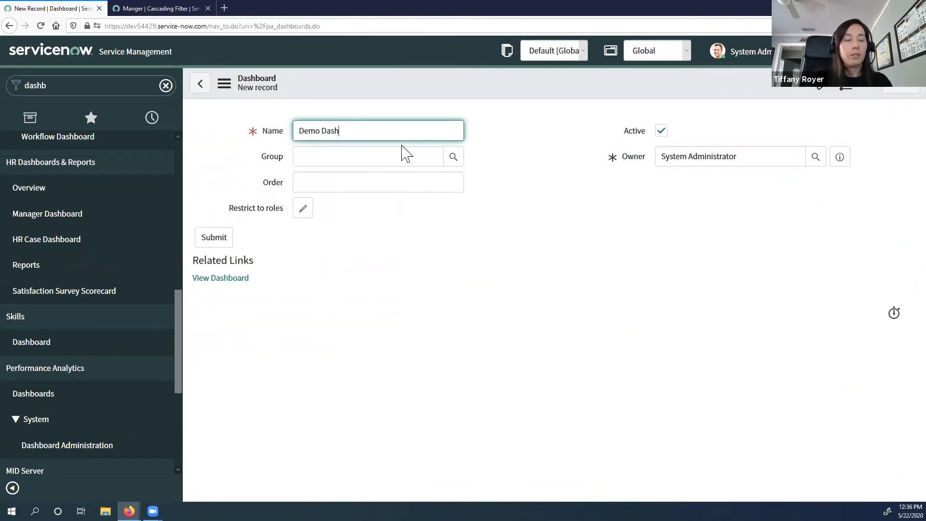
Save the new dashboard record with the name Demo Dashboard and view the dashboard.
{"action": "left_click", "coordinate": [224, 84]}
{"action": "left_click", "coordinate": [248, 95]}
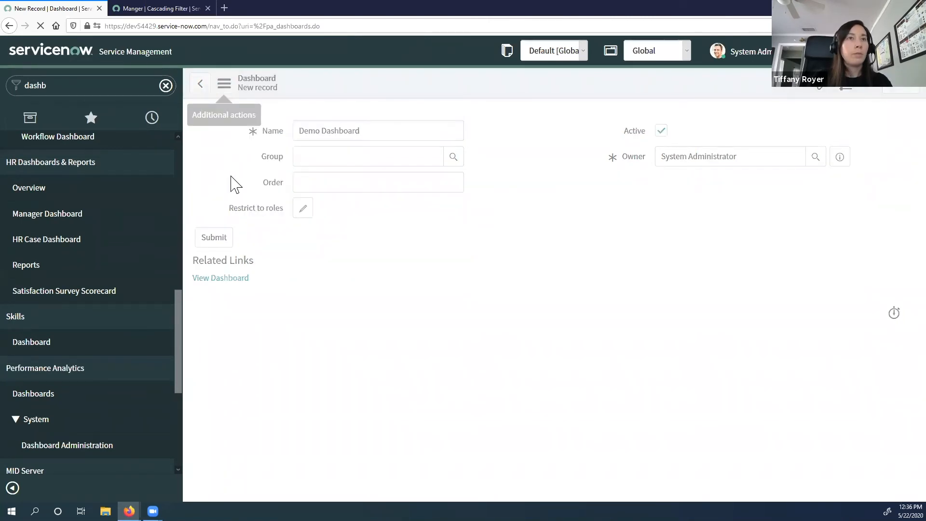
{"action": "left_click", "coordinate": [227, 311]}
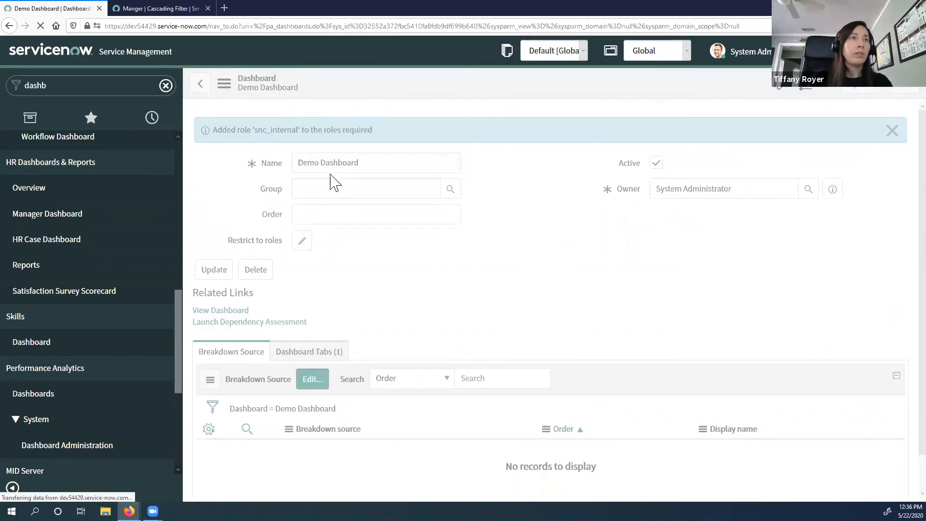
Add the Demo report from the Reports widgets to the dashboard.
{"action": "left_click", "coordinate": [836, 94]}
{"action": "left_click", "coordinate": [807, 159]}
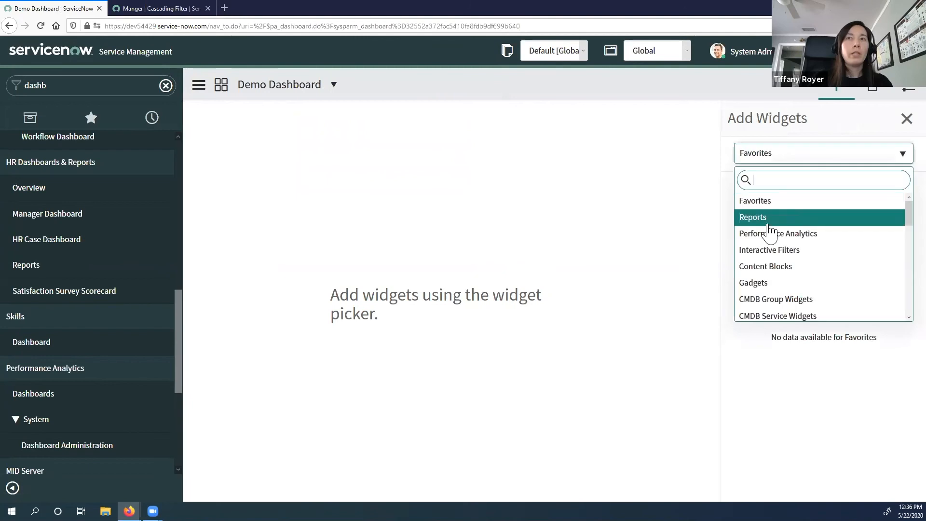
{"action": "left_click", "coordinate": [768, 219]}
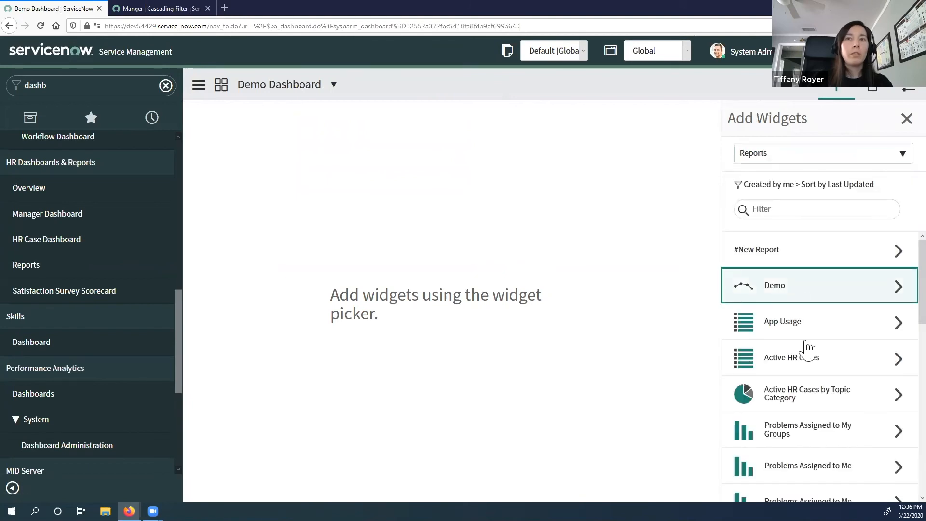
{"action": "left_click", "coordinate": [838, 404]}
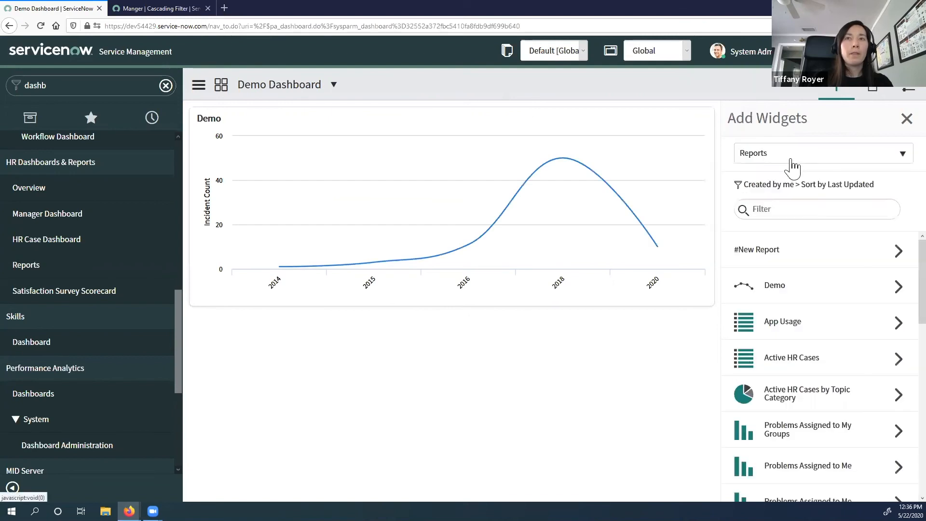
Browse the Interactive Filters widgets, narrow them with the search "inc" and open the Reference category.
{"action": "left_click", "coordinate": [789, 155]}
{"action": "left_click", "coordinate": [781, 251]}
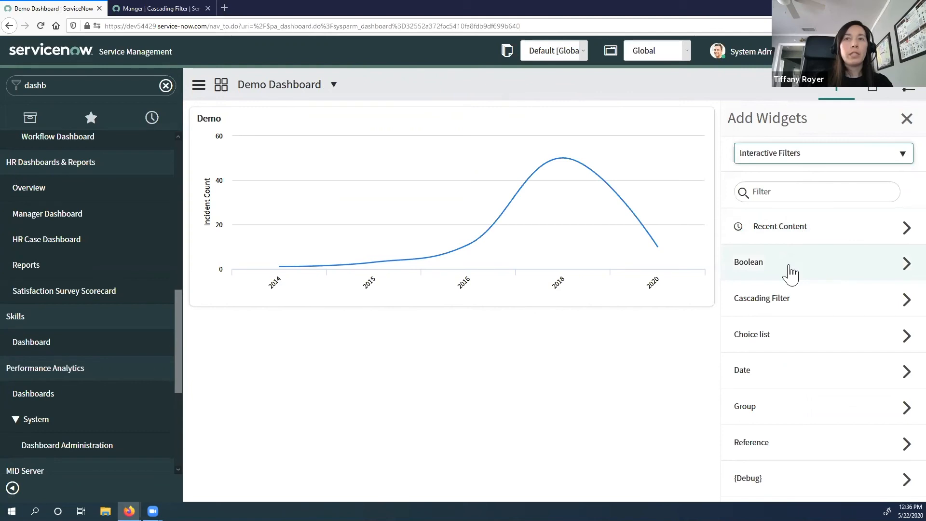
{"action": "left_click", "coordinate": [803, 239]}
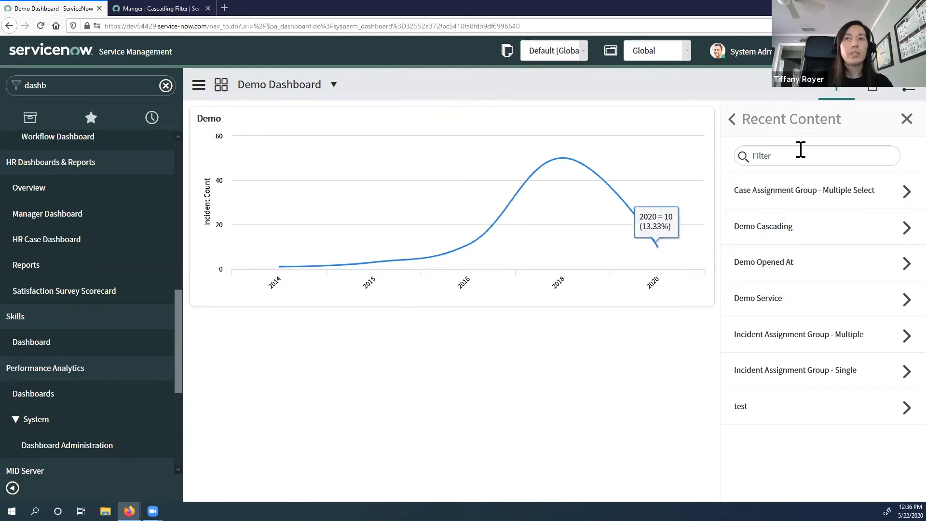
{"action": "left_click", "coordinate": [733, 120]}
{"action": "left_click", "coordinate": [791, 159]}
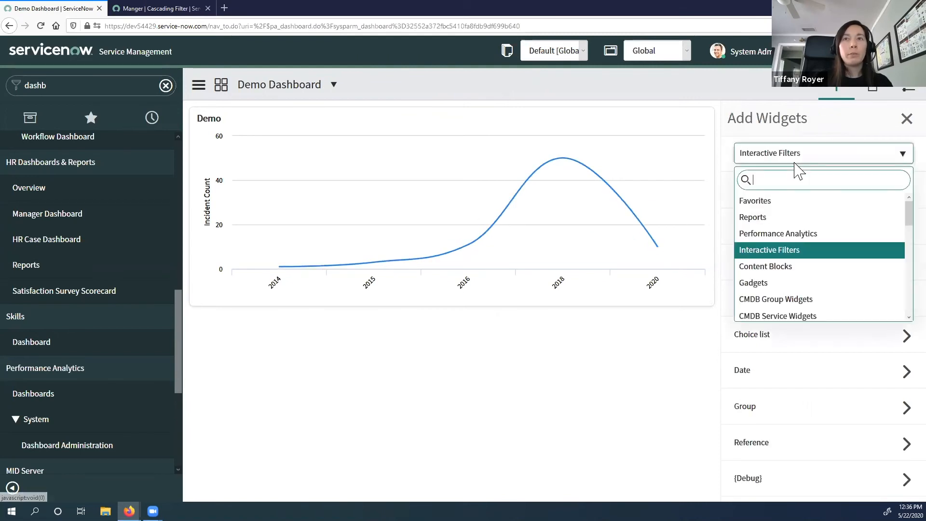
{"action": "left_click", "coordinate": [786, 252]}
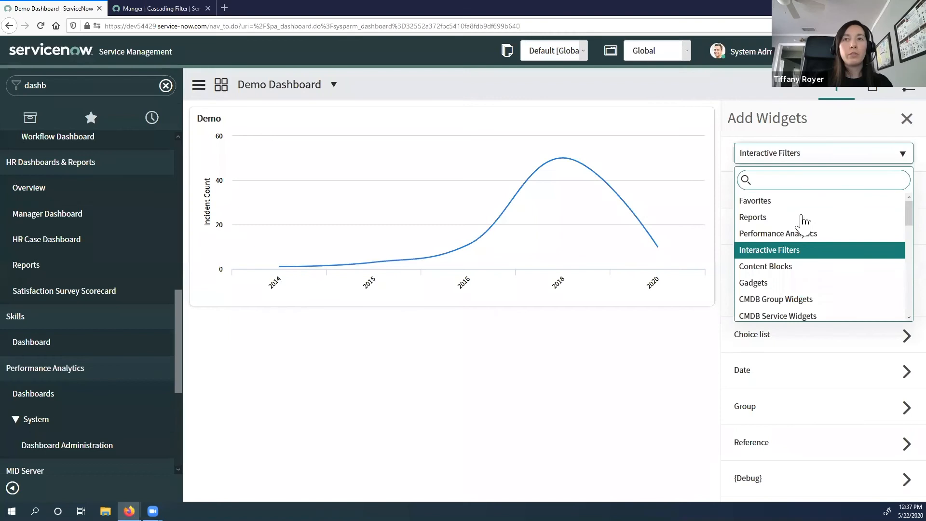
{"action": "type", "text": "inc"}
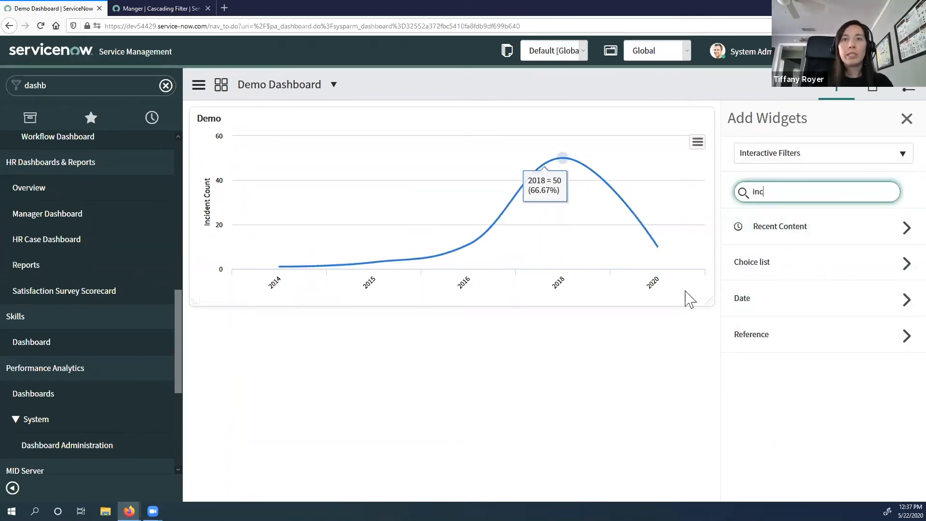
{"action": "left_click", "coordinate": [769, 335]}
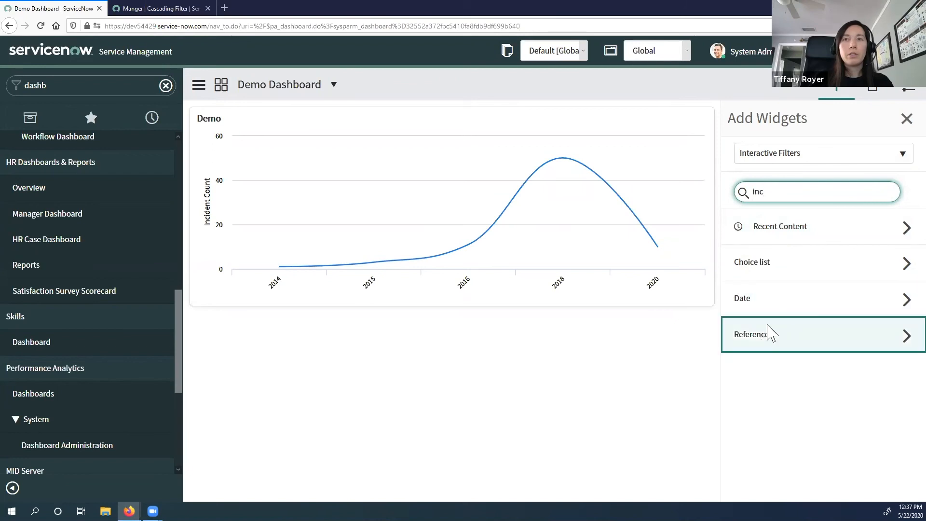
Try the Incident Assignment Group - Single filter, remove it, and add Incident Assignment Group - Multiple to the dashboard instead.
{"action": "left_click", "coordinate": [810, 240]}
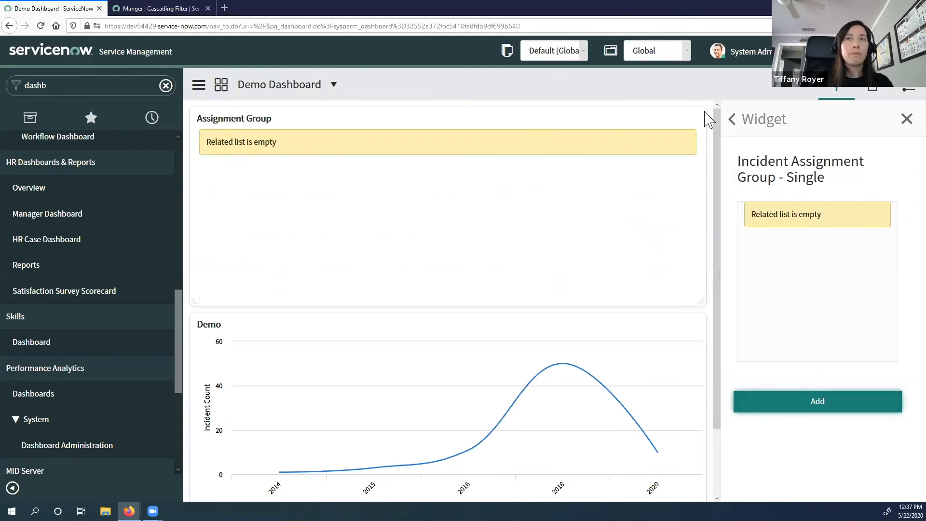
{"action": "left_click", "coordinate": [732, 124]}
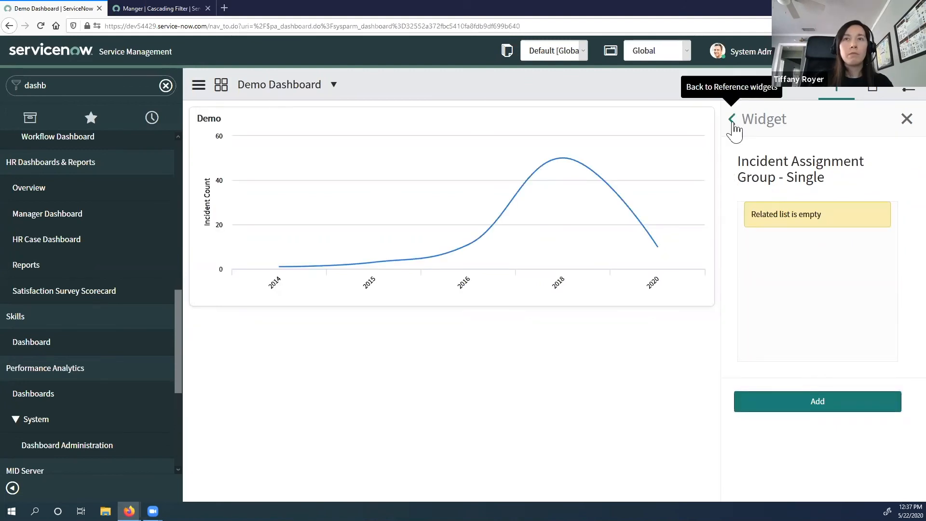
{"action": "left_click", "coordinate": [800, 196]}
{"action": "left_click", "coordinate": [826, 413]}
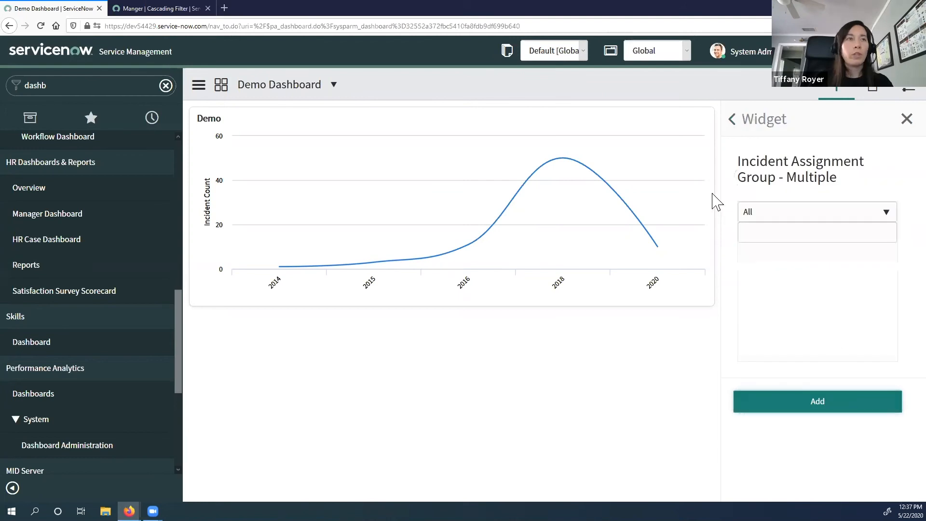
{"action": "left_click", "coordinate": [283, 160]}
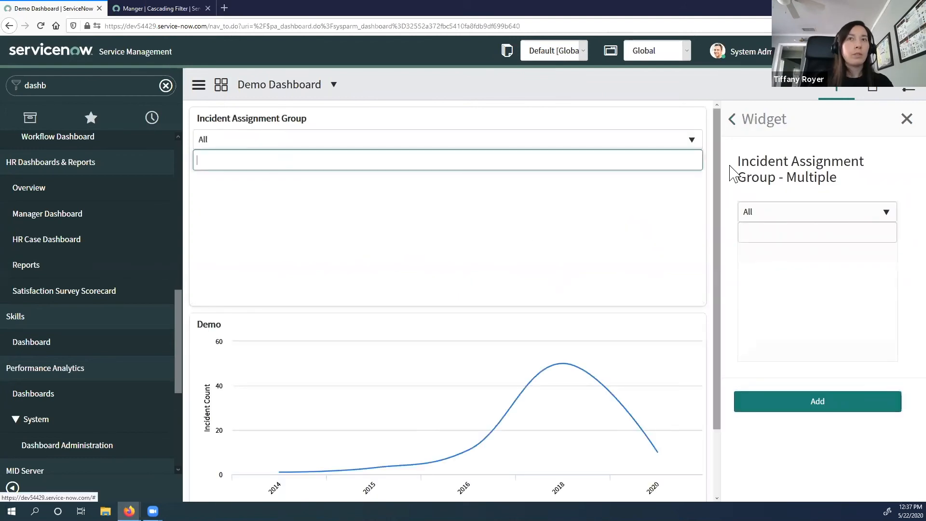
Shrink the Incident Assignment Group filter widget to a small box above the Demo report.
{"action": "left_click", "coordinate": [907, 120]}
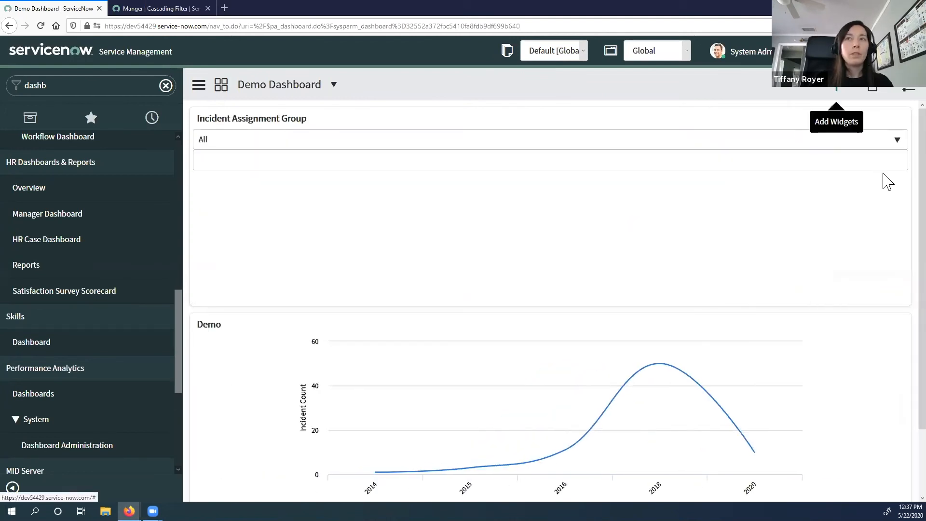
{"action": "left_click", "coordinate": [830, 97]}
{"action": "left_click_drag", "start_coordinate": [701, 303], "coordinate": [312, 194]}
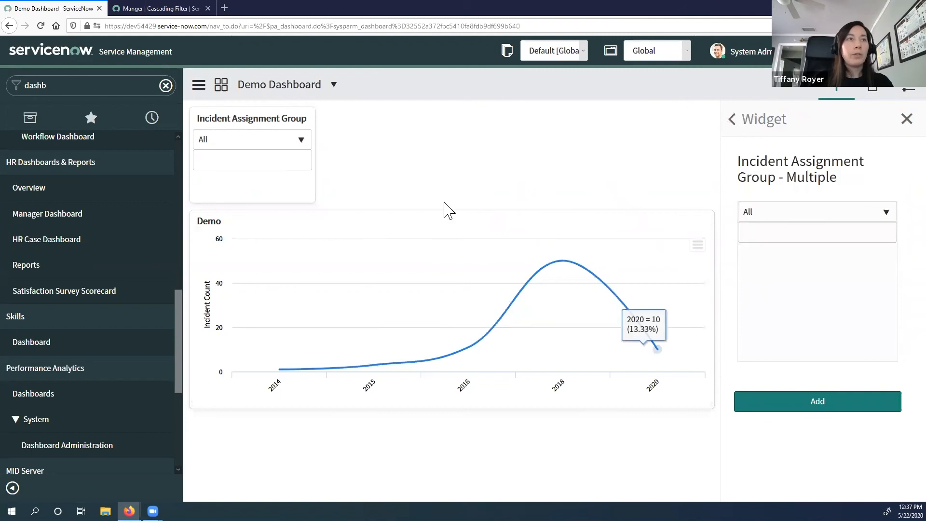
Edit the Demo widget to enable Follow interactive filter and Show when following filter.
{"action": "left_click", "coordinate": [684, 222]}
{"action": "left_click", "coordinate": [498, 307]}
{"action": "left_click", "coordinate": [498, 323]}
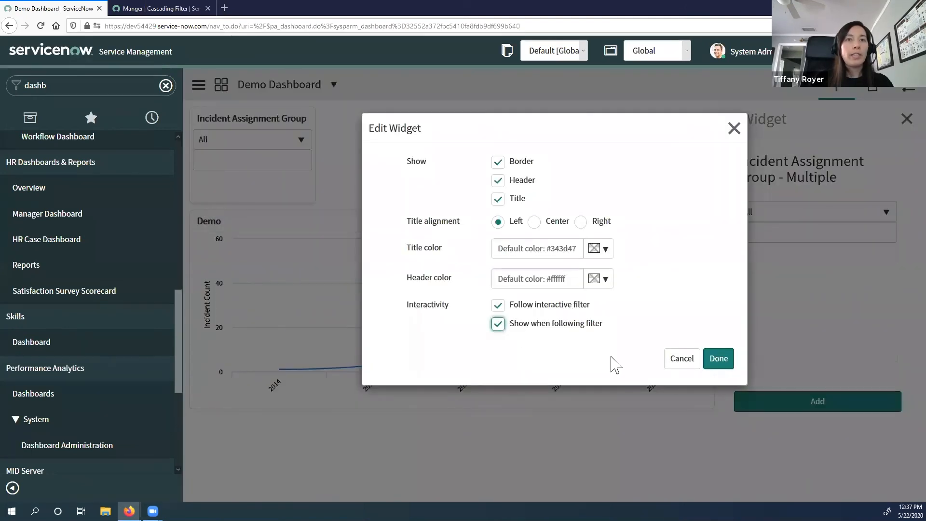
{"action": "left_click", "coordinate": [715, 359]}
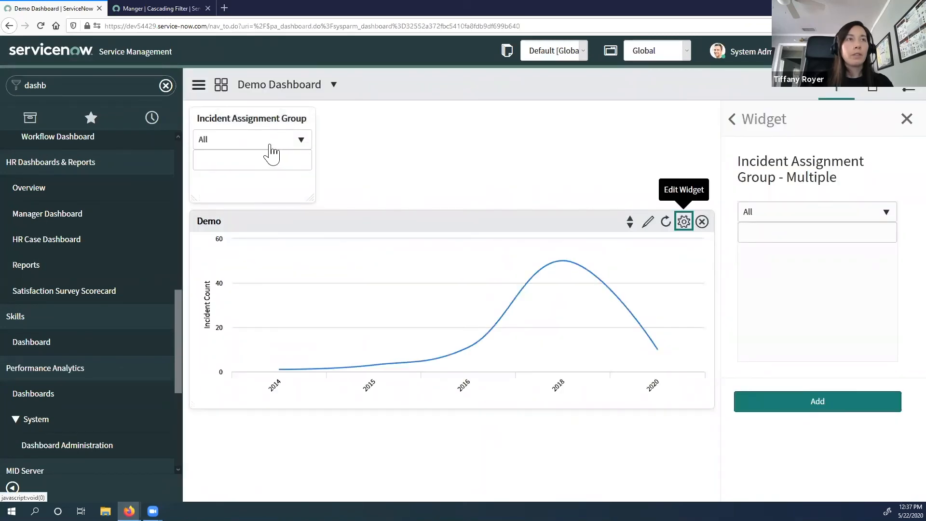
Test the Incident Assignment Group filter with A1 Engineering Team and remove that selection.
{"action": "left_click", "coordinate": [271, 151]}
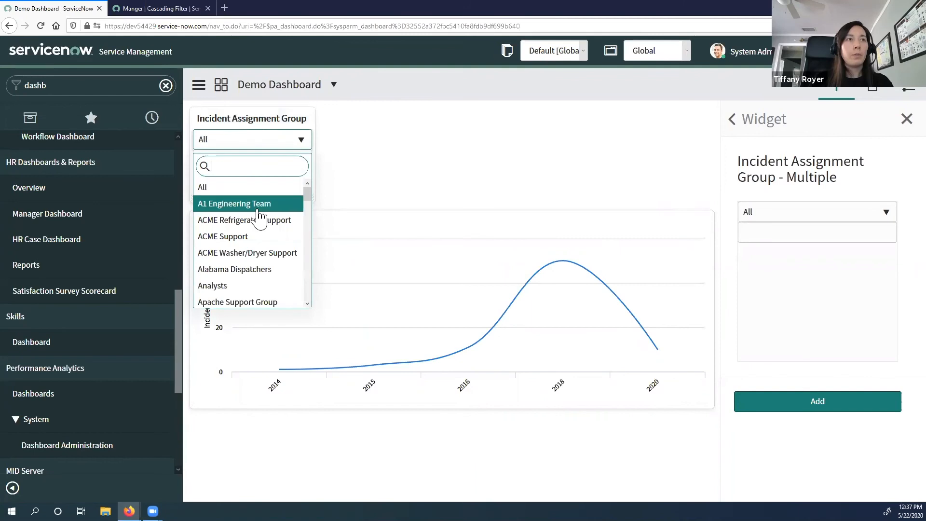
{"action": "left_click", "coordinate": [259, 209]}
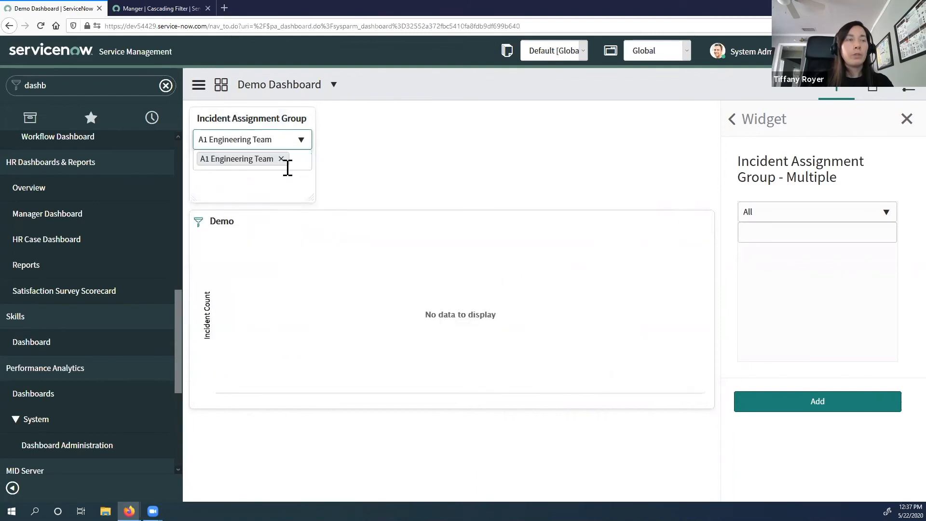
{"action": "left_click", "coordinate": [275, 161]}
{"action": "left_click", "coordinate": [281, 160]}
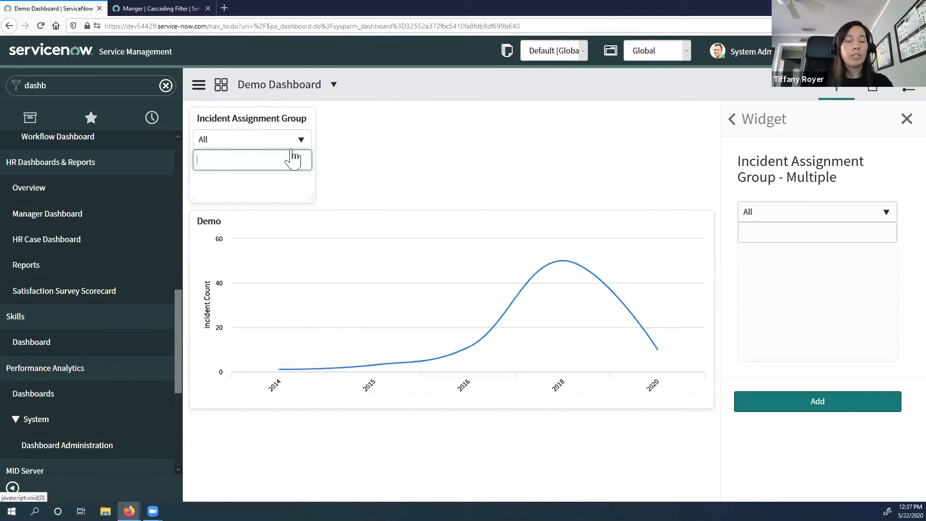
{"action": "type", "text": "sevi"}
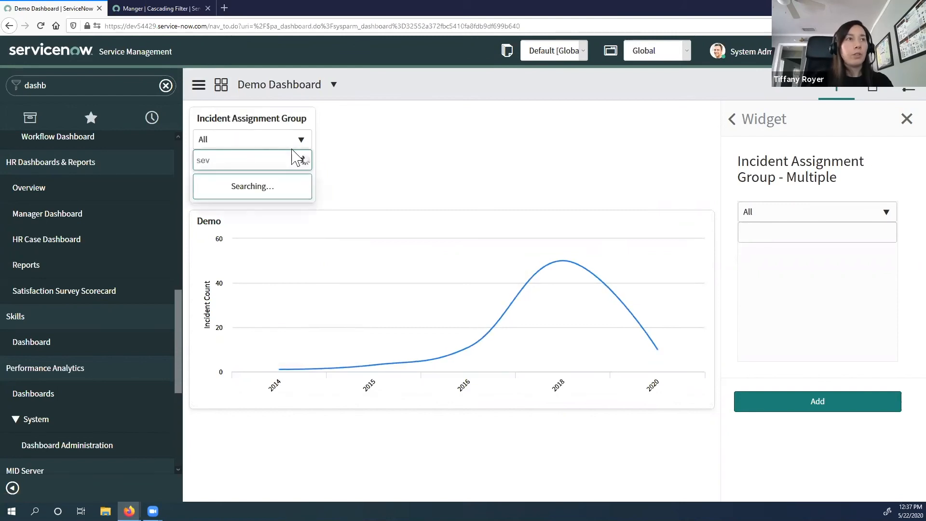
{"action": "key", "text": "BackSpace"}
{"action": "key", "text": "BackSpace"}
{"action": "key", "text": "BackSpace"}
{"action": "key", "text": "BackSpace"}
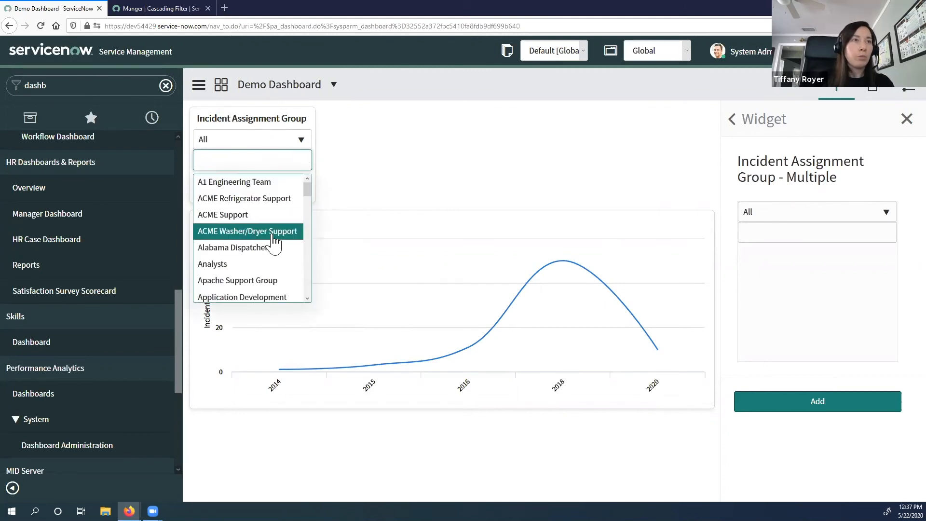
Test the Incident Assignment Group filter with ACME Refrigerator Support and clear it again.
{"action": "left_click", "coordinate": [268, 205]}
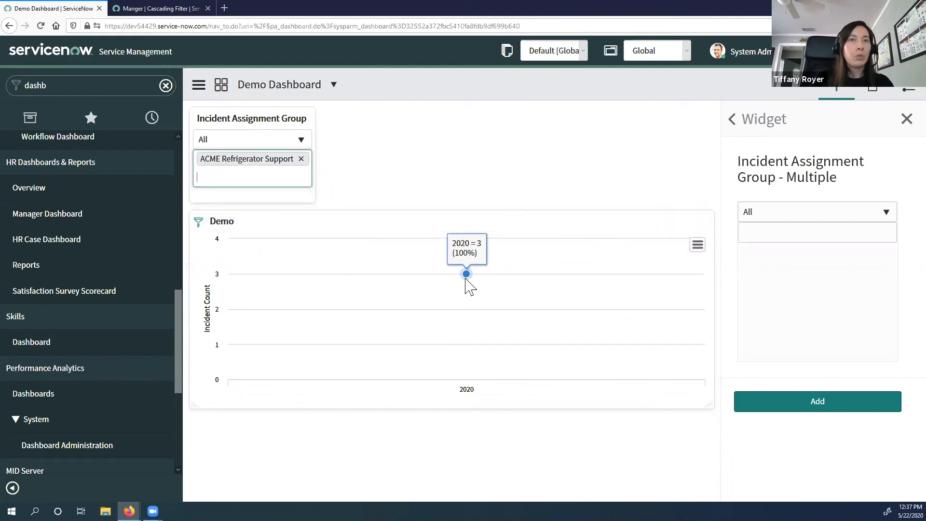
{"action": "left_click", "coordinate": [301, 160]}
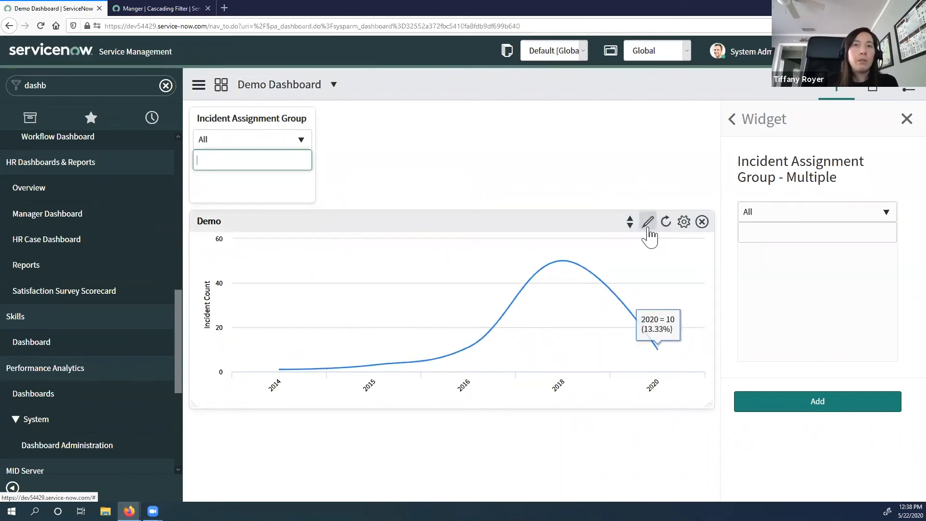
{"action": "left_click", "coordinate": [598, 335]}
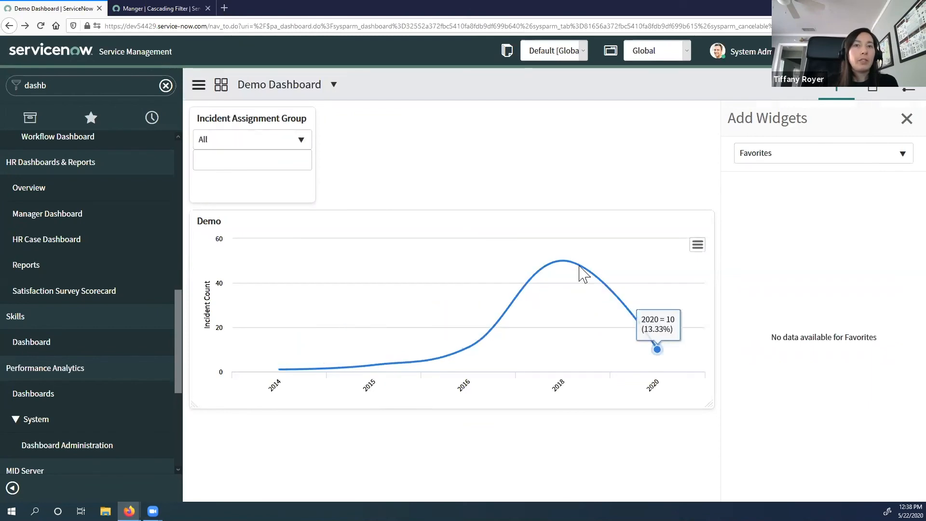
View the incident records behind the 2018 point of the Demo chart and return to the dashboard.
{"action": "left_click", "coordinate": [570, 308]}
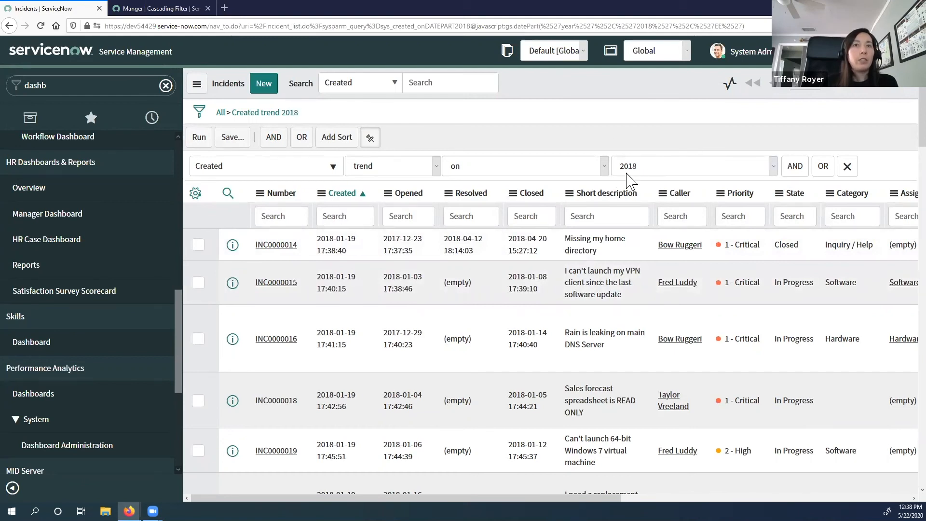
{"action": "left_click", "coordinate": [11, 28]}
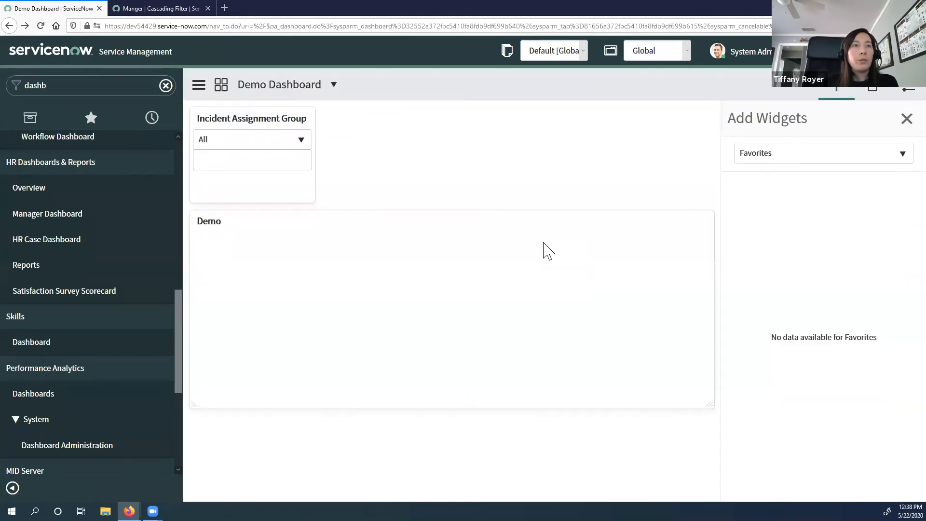
{"action": "mouse_move", "coordinate": [578, 292]}
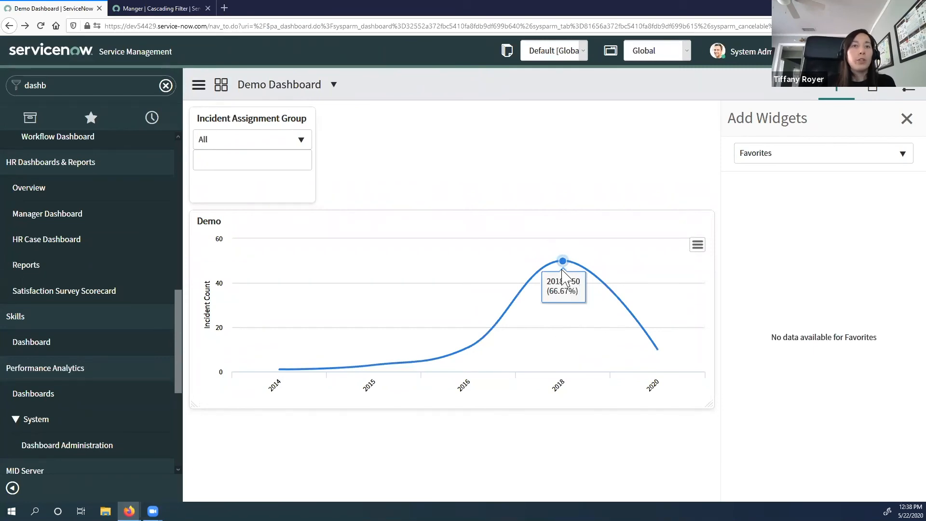
Open the Demo report for editing and add a drilldown named Demo with the Bar visualization.
{"action": "mouse_move", "coordinate": [682, 222]}
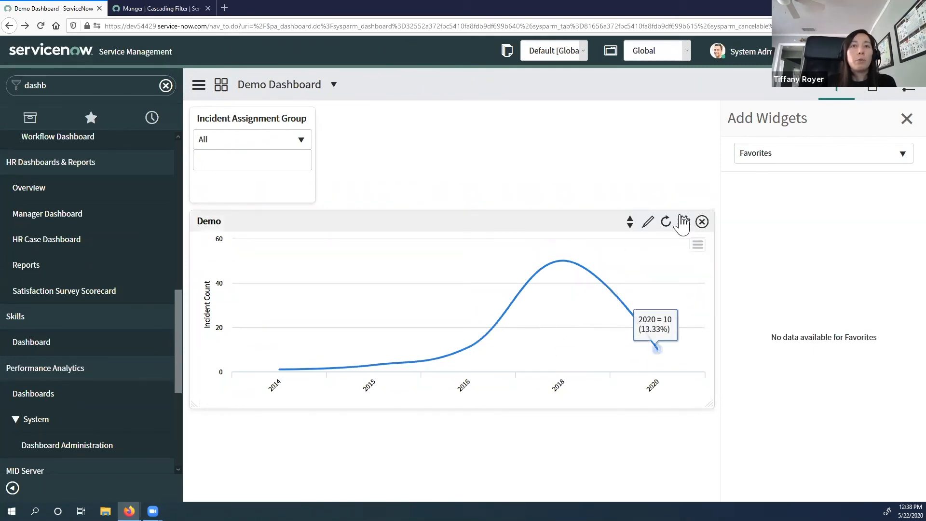
{"action": "left_click", "coordinate": [651, 226]}
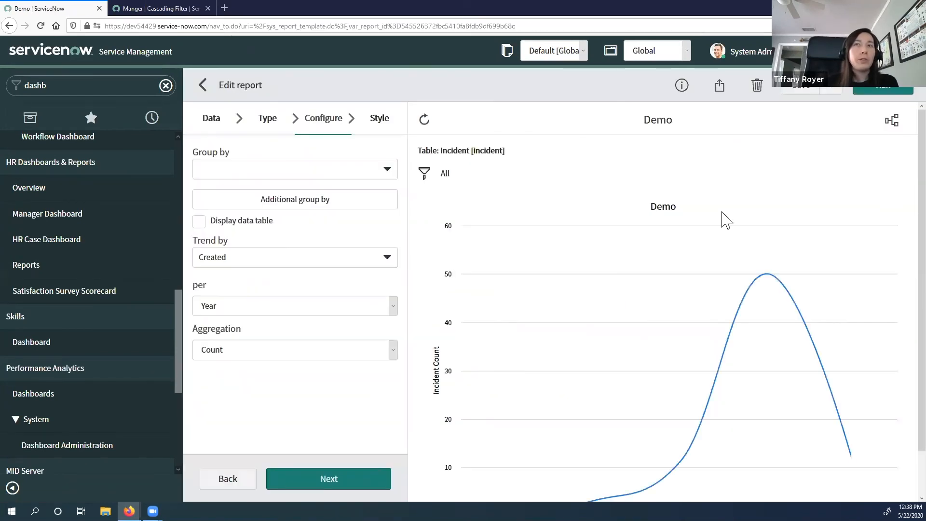
{"action": "left_click", "coordinate": [893, 122]}
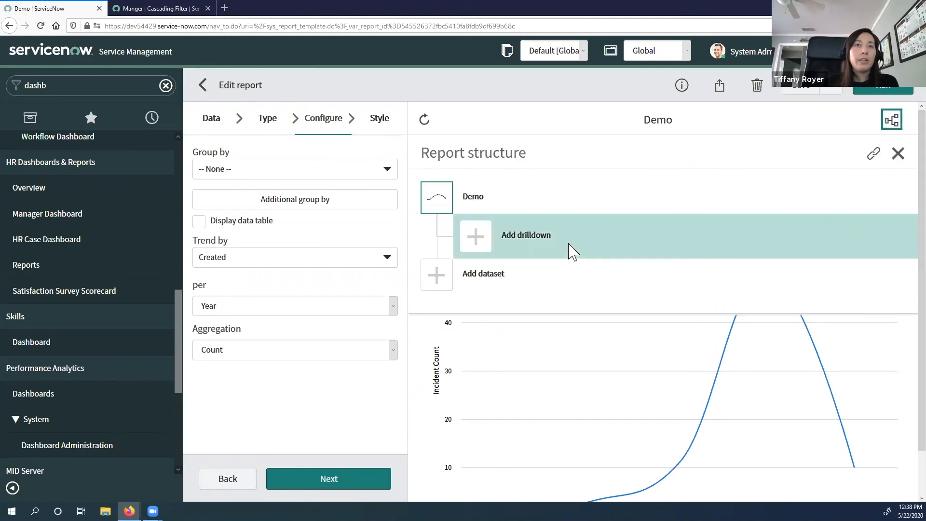
{"action": "left_click", "coordinate": [578, 242]}
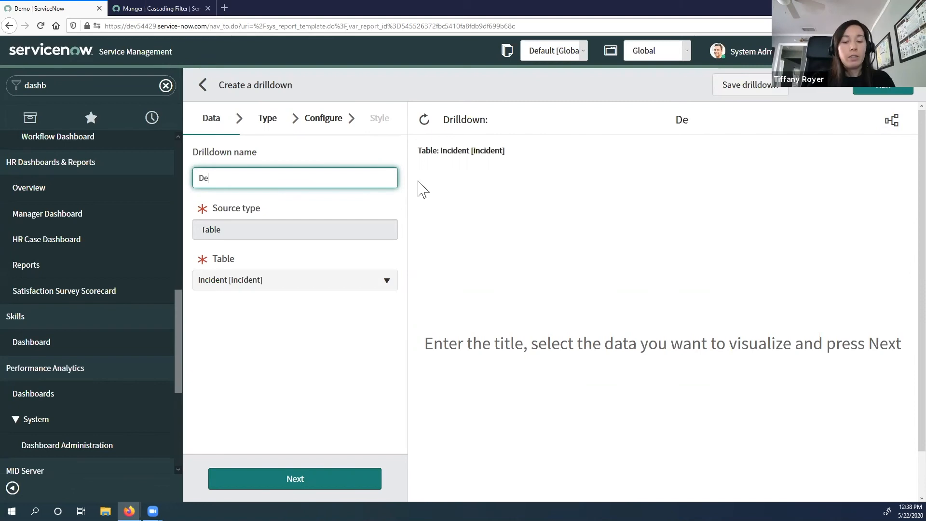
{"action": "left_click", "coordinate": [267, 126]}
{"action": "left_click", "coordinate": [274, 282]}
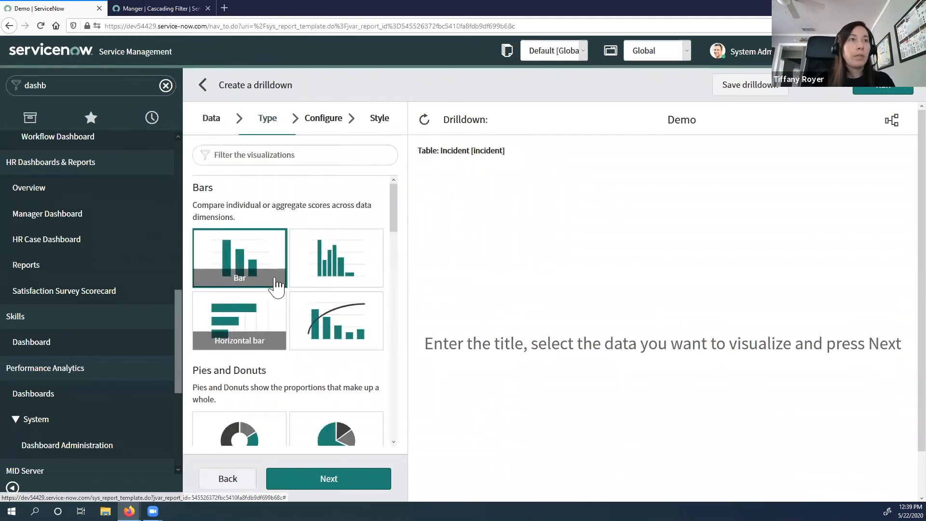
Group the bar drilldown by Assignment group, run it and save the drilldown.
{"action": "left_click", "coordinate": [313, 126]}
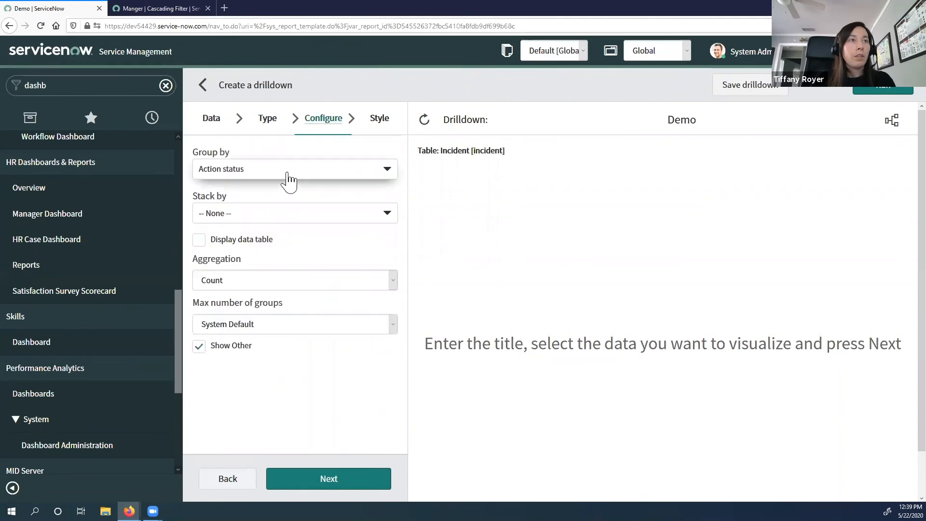
{"action": "left_click", "coordinate": [289, 170]}
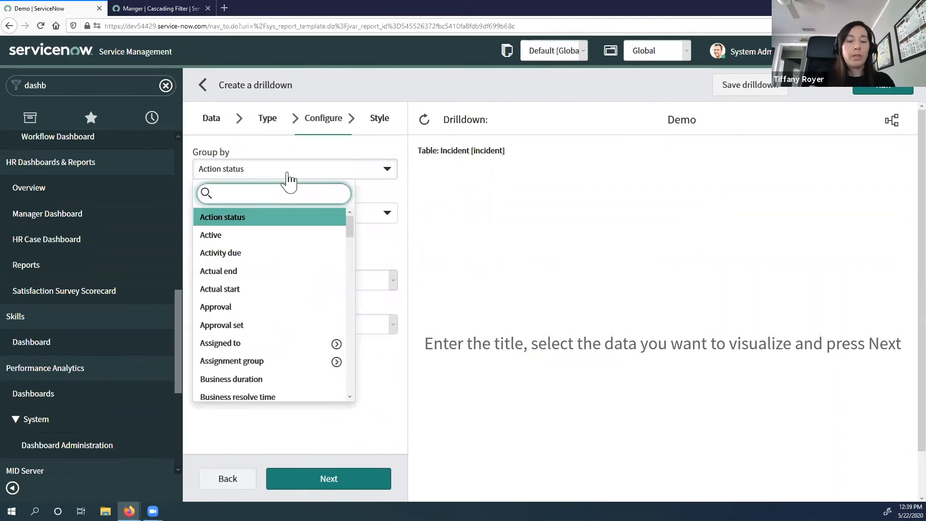
{"action": "type", "text": "ass"}
{"action": "left_click", "coordinate": [266, 253]}
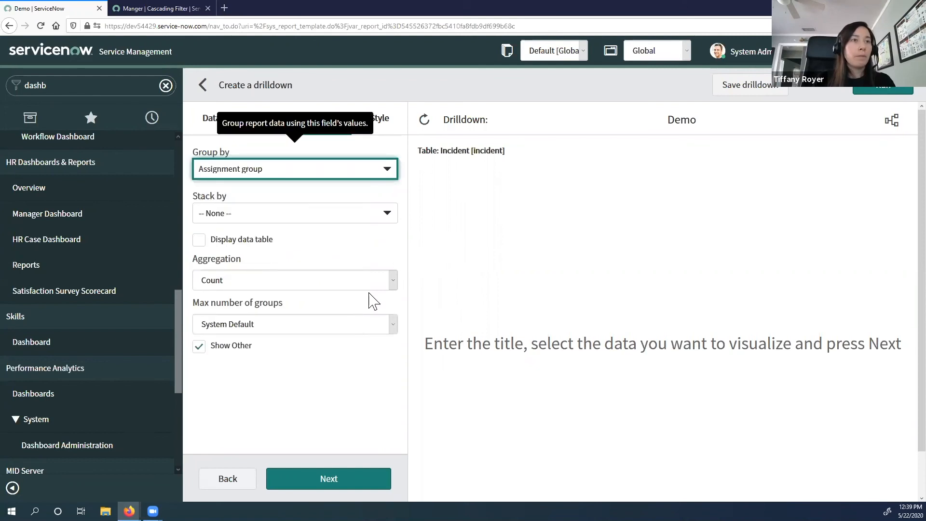
{"action": "left_click", "coordinate": [884, 91]}
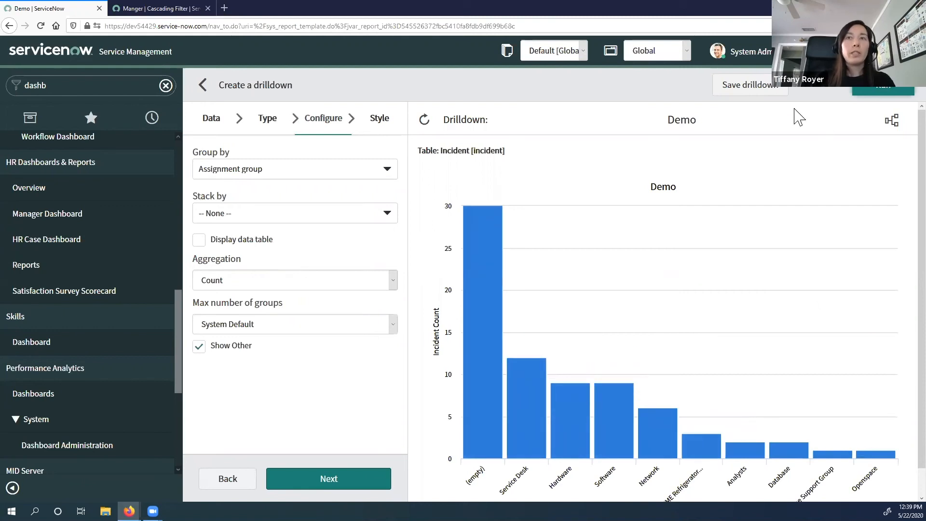
{"action": "left_click", "coordinate": [748, 92]}
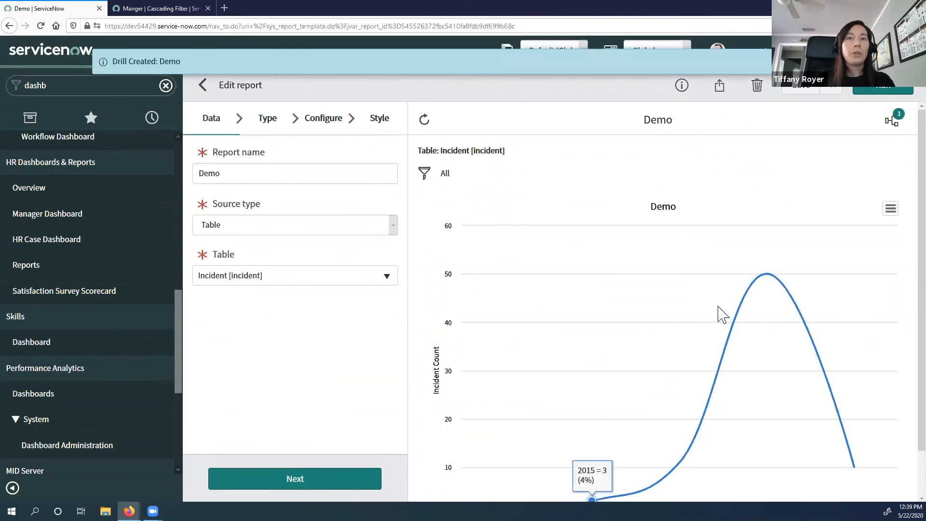
Test the drilldown from the 2018 point and examine the bars per assignment group.
{"action": "mouse_move", "coordinate": [767, 283]}
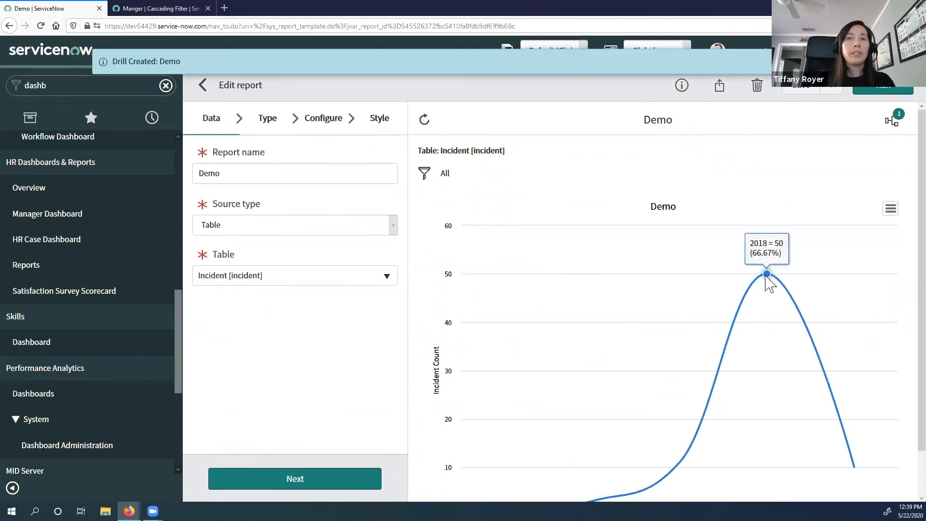
{"action": "left_click", "coordinate": [767, 275]}
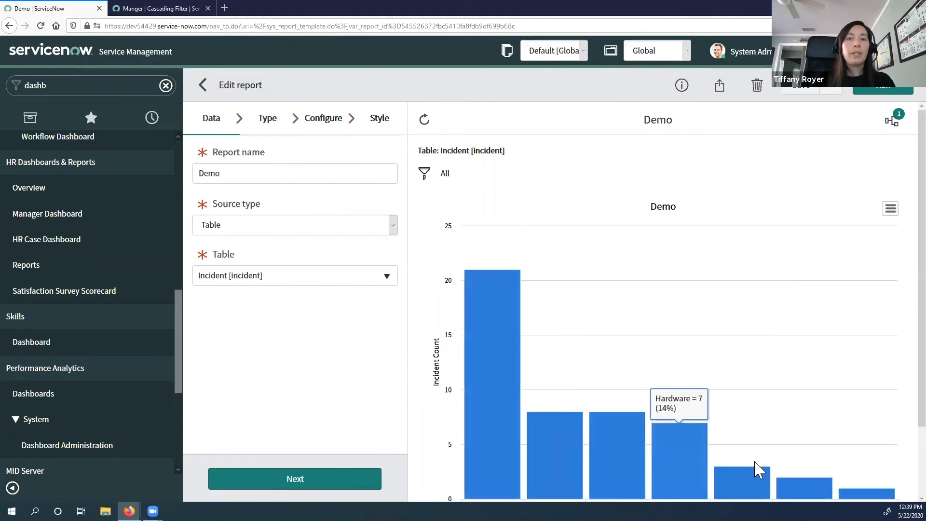
{"action": "mouse_move", "coordinate": [515, 355]}
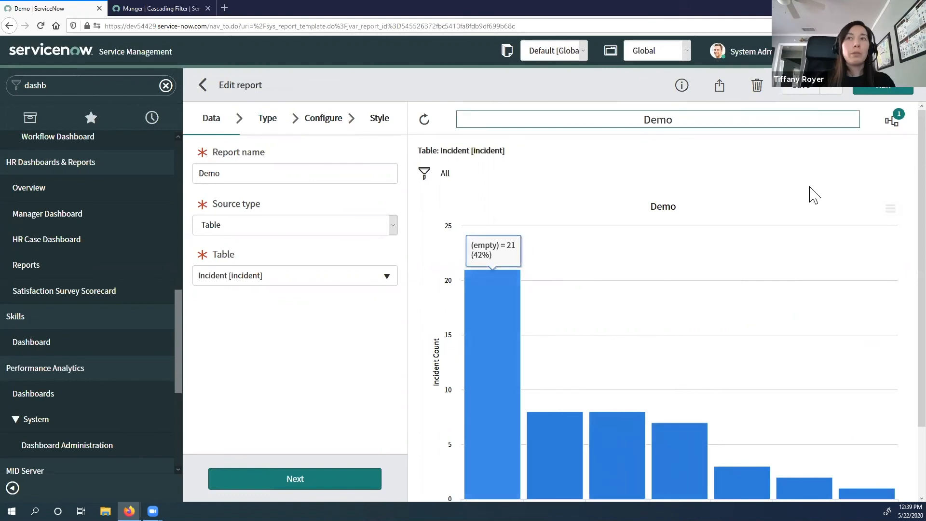
Add a second-level drilldown named demo beneath the bar drilldown, using the List visualization.
{"action": "left_click", "coordinate": [892, 120]}
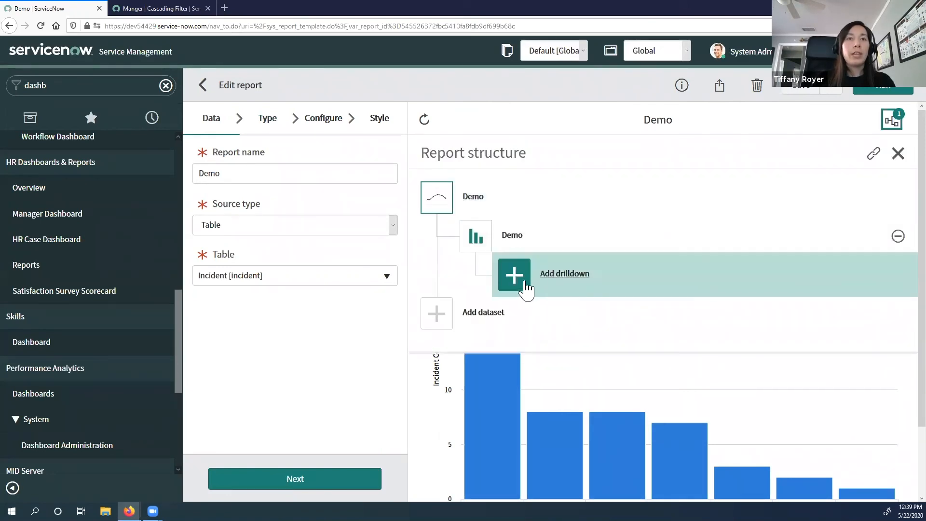
{"action": "left_click", "coordinate": [525, 284]}
{"action": "left_click", "coordinate": [275, 184]}
{"action": "type", "text": "demo"}
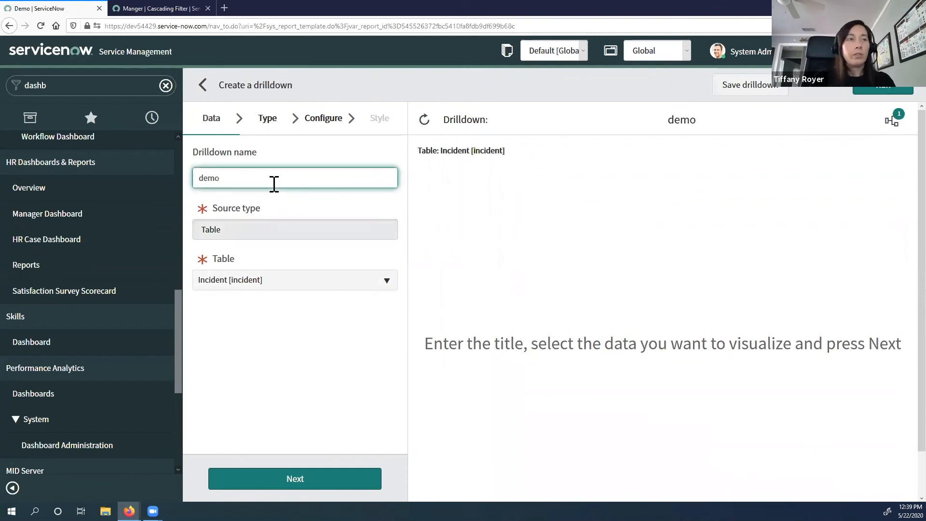
{"action": "left_click", "coordinate": [269, 128]}
{"action": "scroll", "coordinate": [250, 344], "scroll_direction": "down", "scroll_amount": 5}
{"action": "scroll", "coordinate": [250, 352], "scroll_direction": "down", "scroll_amount": 9}
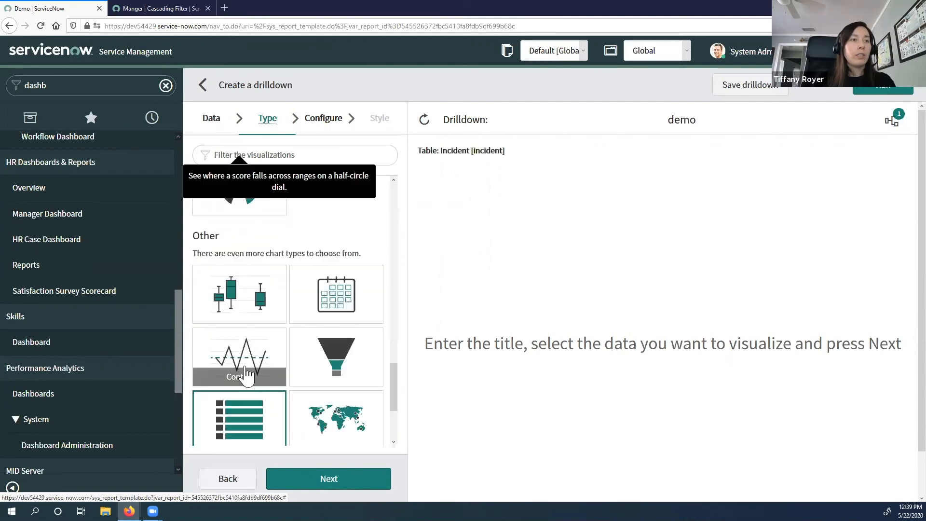
Group the list drilldown by Priority and save it.
{"action": "left_click", "coordinate": [319, 125]}
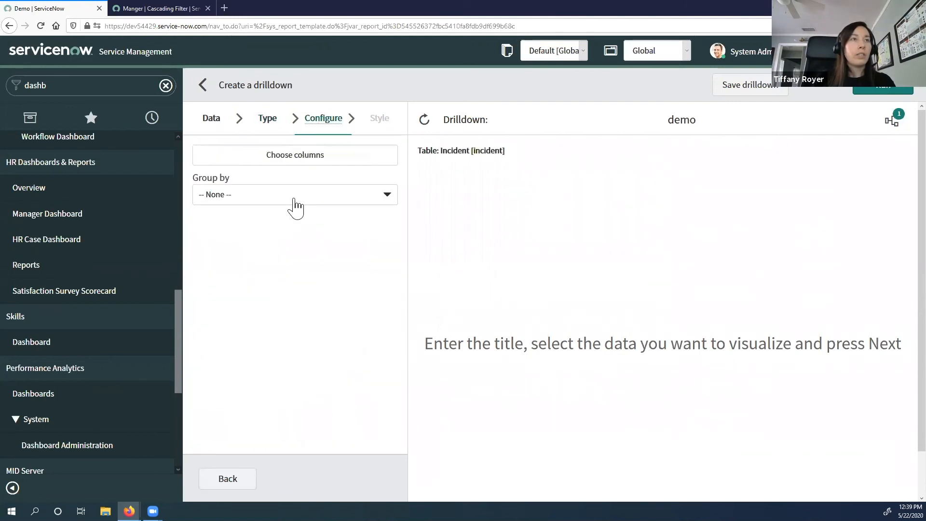
{"action": "left_click", "coordinate": [268, 198]}
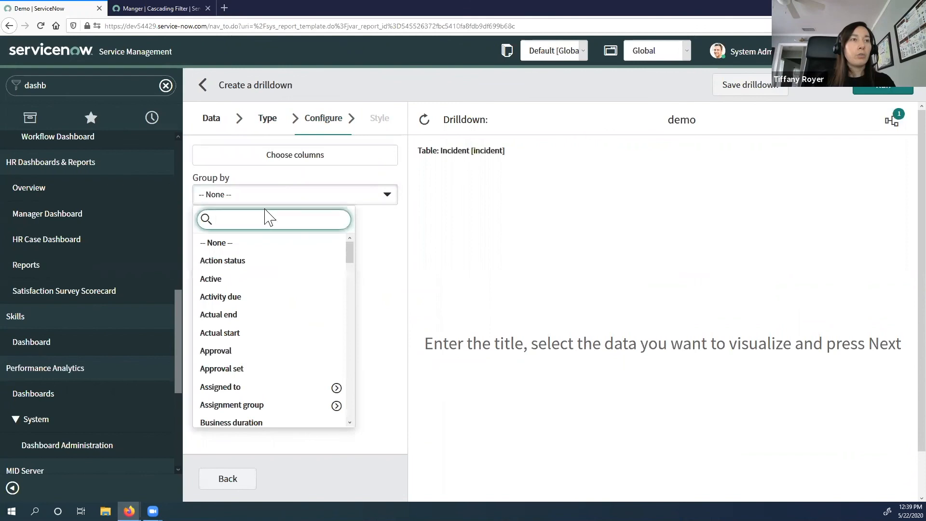
{"action": "type", "text": "pri"}
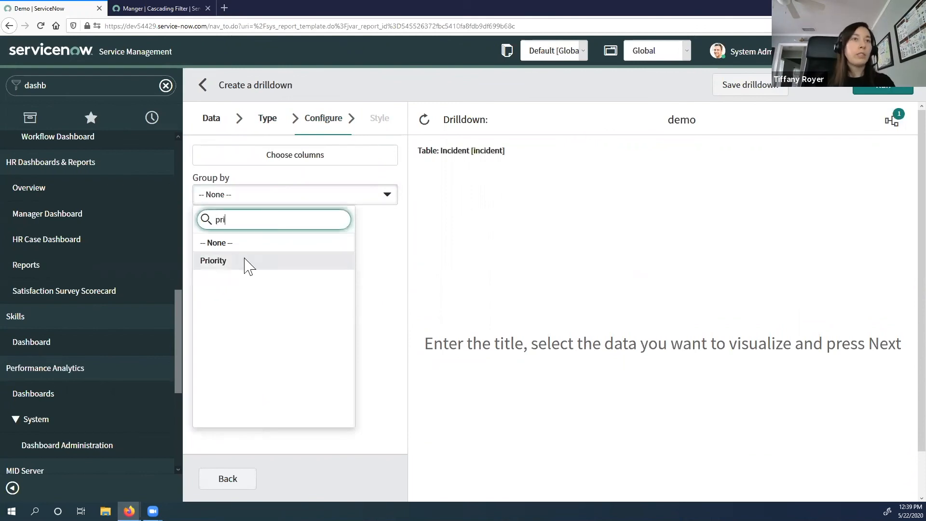
{"action": "left_click", "coordinate": [247, 265]}
{"action": "left_click", "coordinate": [757, 92]}
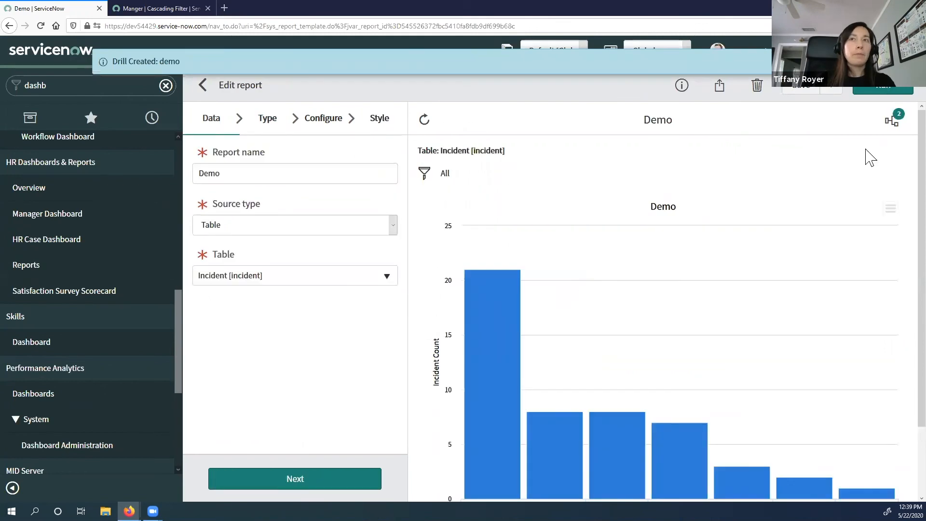
Return to the top-level Demo report and drill from the 2018 point through the (empty) assignment group to the priority list.
{"action": "left_click", "coordinate": [892, 122]}
{"action": "left_click", "coordinate": [472, 199]}
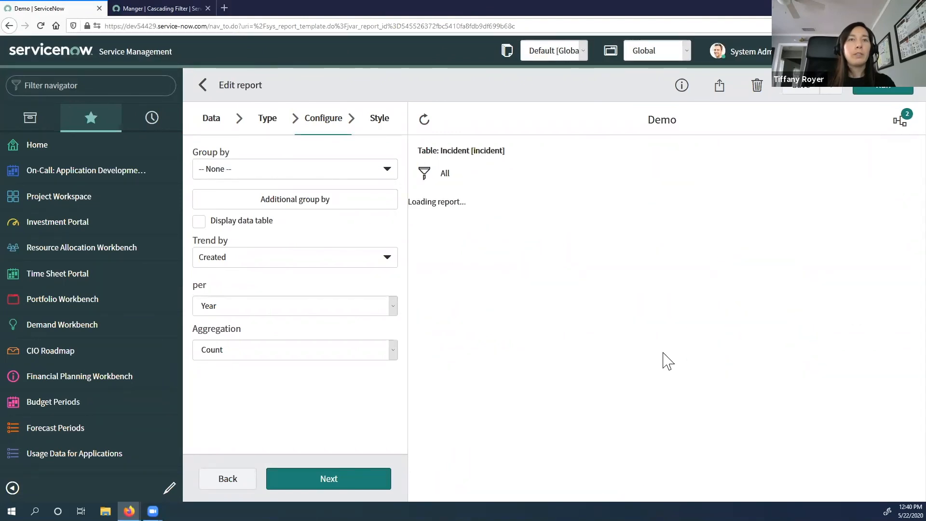
{"action": "mouse_move", "coordinate": [470, 314]}
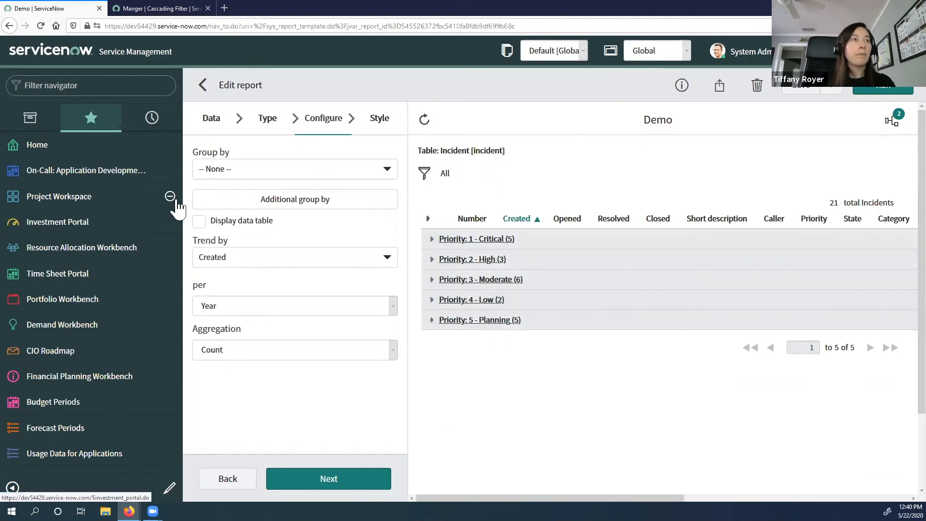
Filter the navigator by "dashboard" and open the Demo Dashboard from the Performance Analytics dashboards.
{"action": "left_click", "coordinate": [61, 75]}
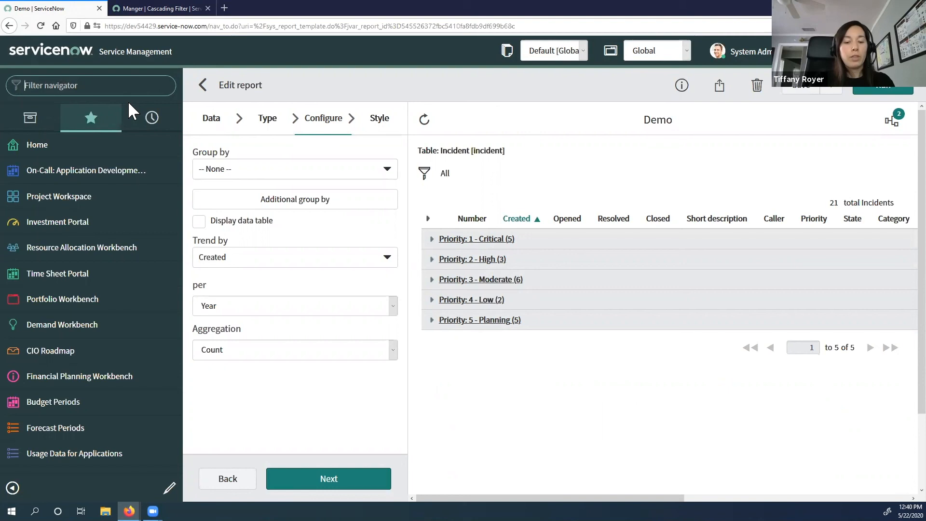
{"action": "type", "text": "dashoboar"}
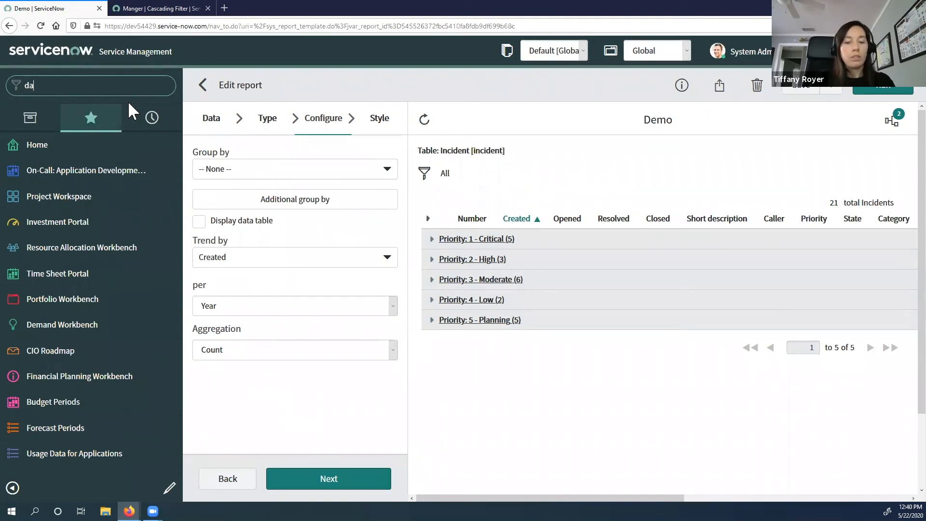
{"action": "key", "text": "BackSpace"}
{"action": "key", "text": "BackSpace"}
{"action": "key", "text": "BackSpace"}
{"action": "key", "text": "BackSpace"}
{"action": "key", "text": "BackSpace"}
{"action": "type", "text": "board"}
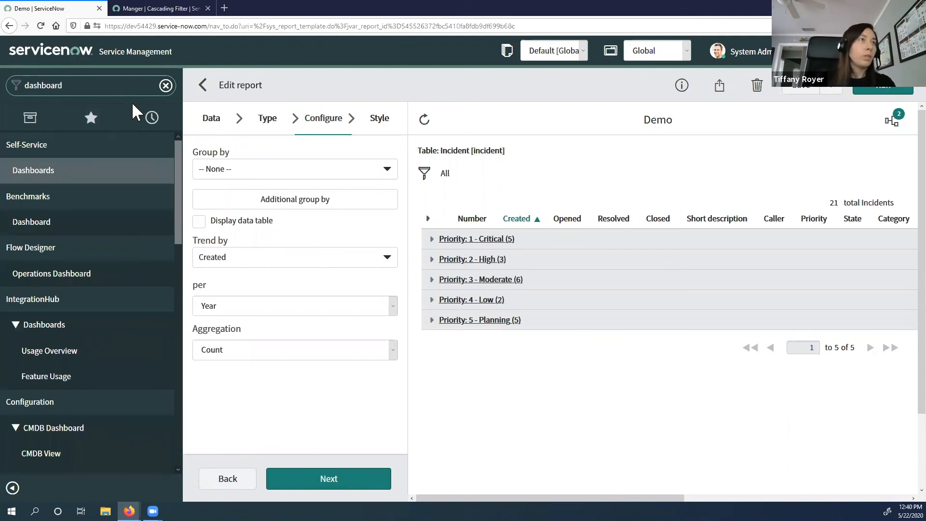
{"action": "scroll", "coordinate": [36, 357], "scroll_direction": "down", "scroll_amount": 4}
{"action": "scroll", "coordinate": [36, 357], "scroll_direction": "down", "scroll_amount": 10}
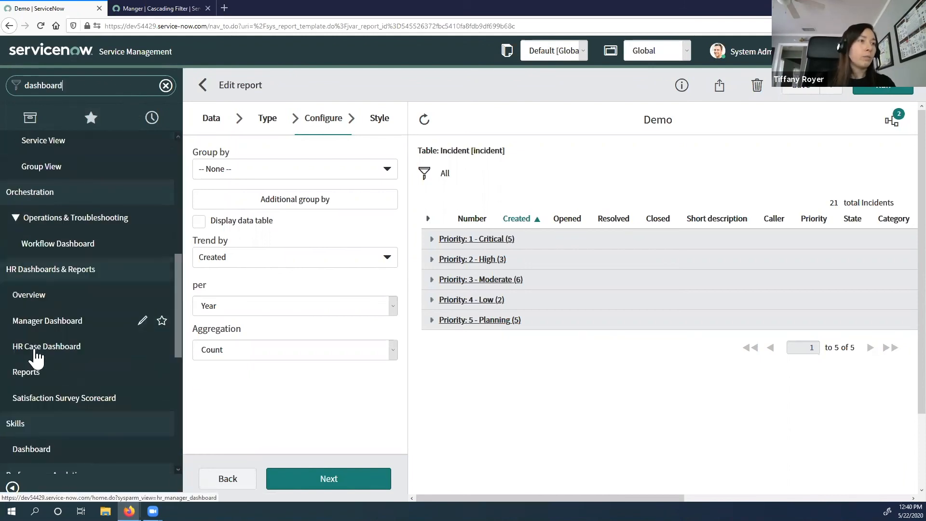
{"action": "left_click", "coordinate": [62, 269]}
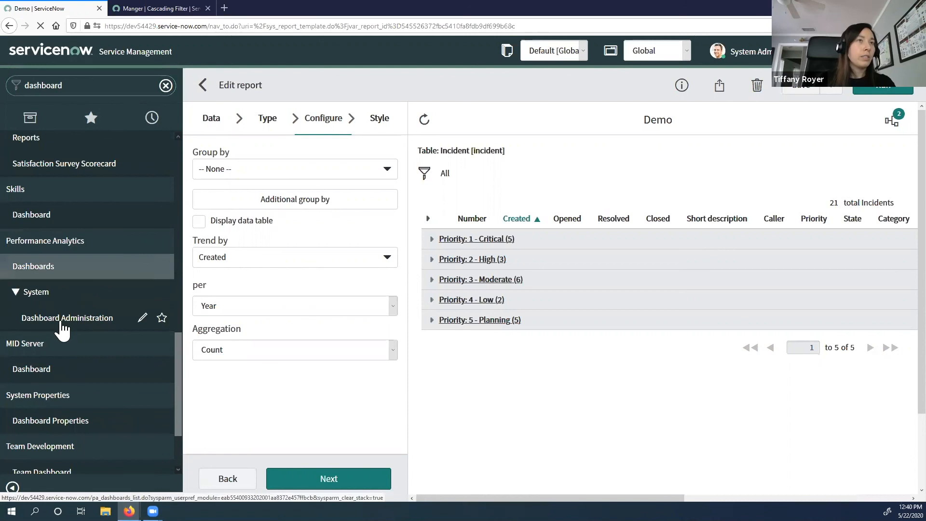
{"action": "left_click", "coordinate": [305, 212]}
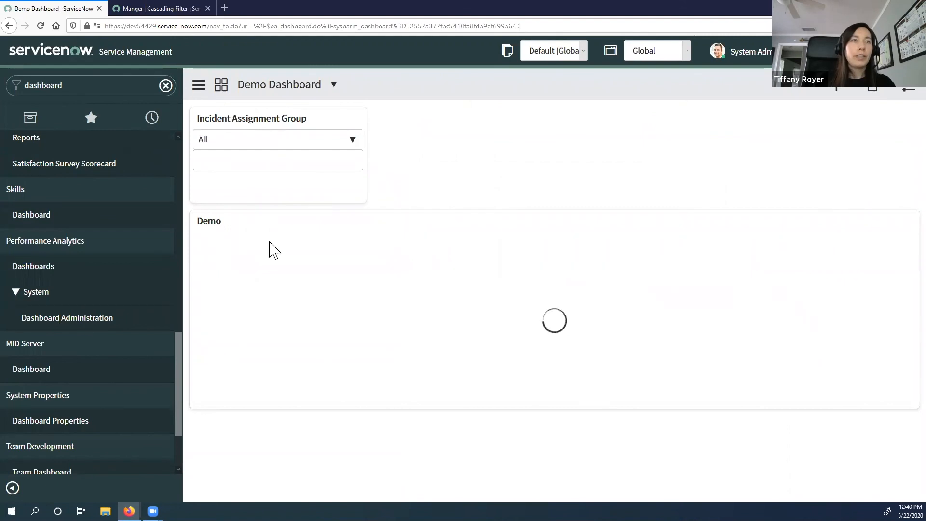
Launch Interactive Analysis on the Resolved column of the Demo widget's drilled-down 2018 incident list and view its Filter Info.
{"action": "left_click", "coordinate": [250, 307]}
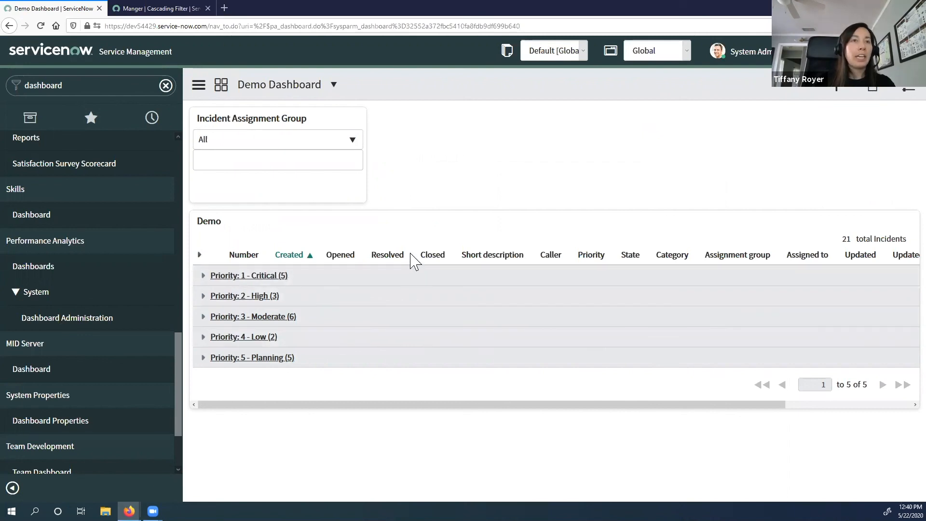
{"action": "right_click", "coordinate": [412, 264]}
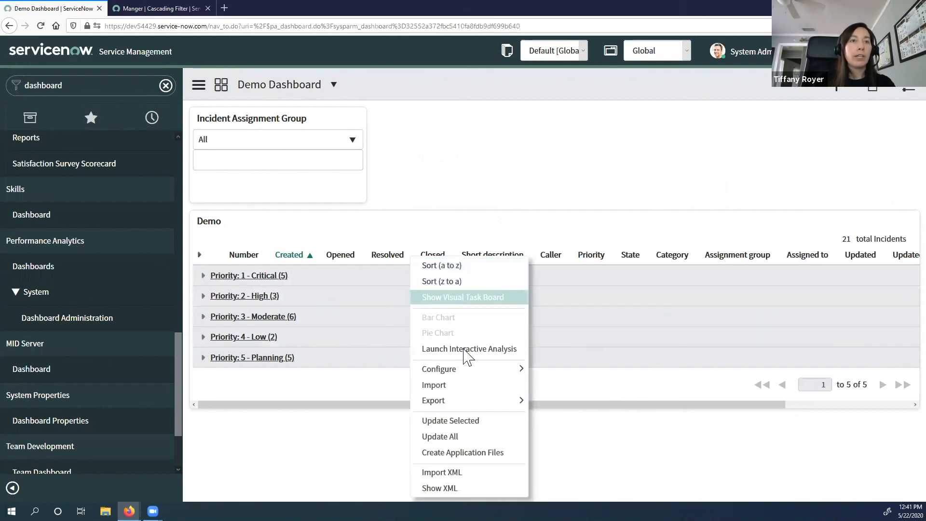
{"action": "left_click", "coordinate": [466, 351]}
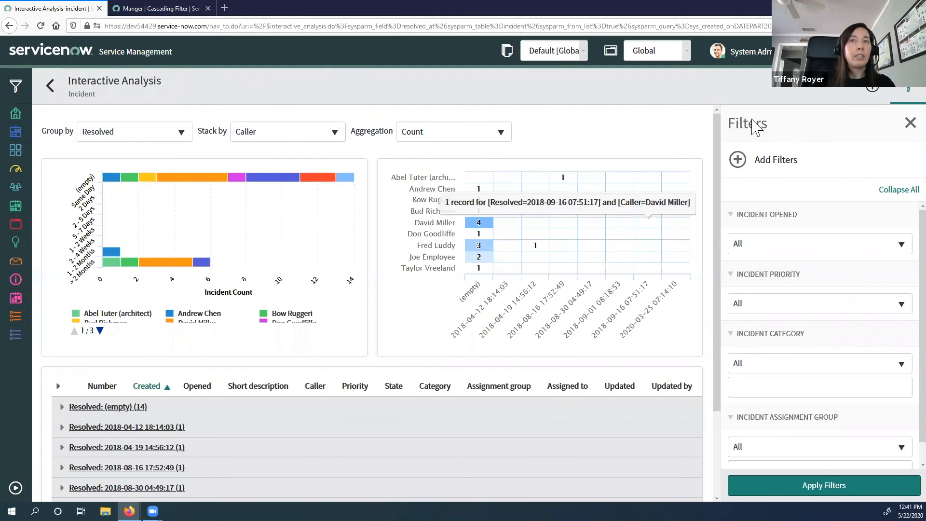
{"action": "left_click", "coordinate": [870, 94]}
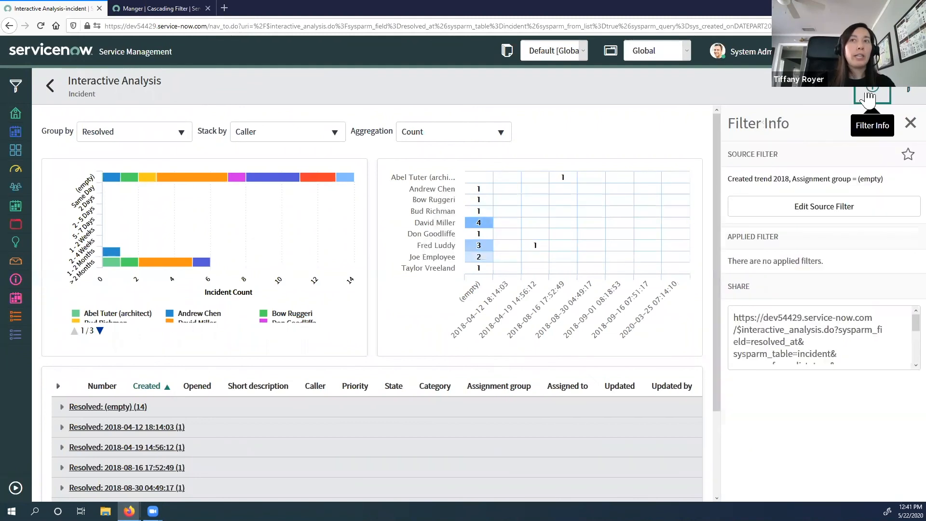
Review the source filter conditions behind the Interactive Analysis and close them without changes.
{"action": "left_click", "coordinate": [818, 217]}
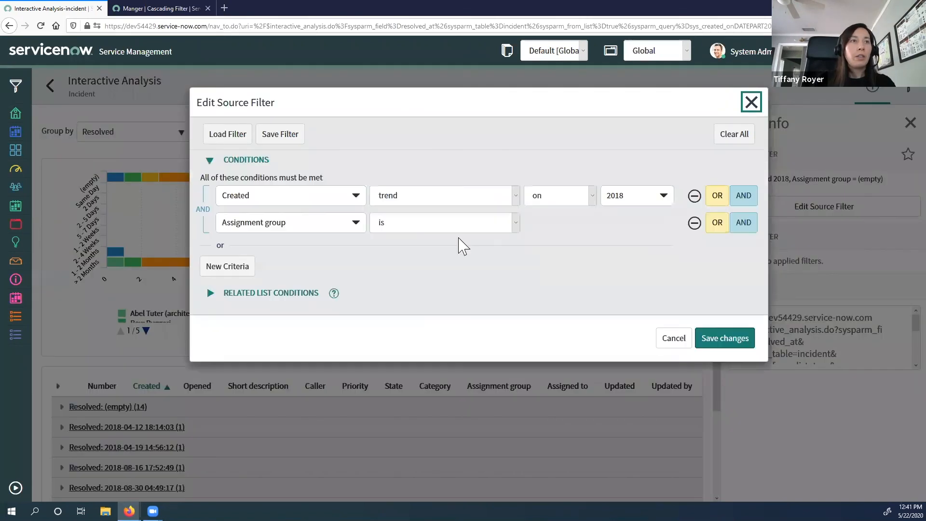
{"action": "left_click", "coordinate": [752, 103]}
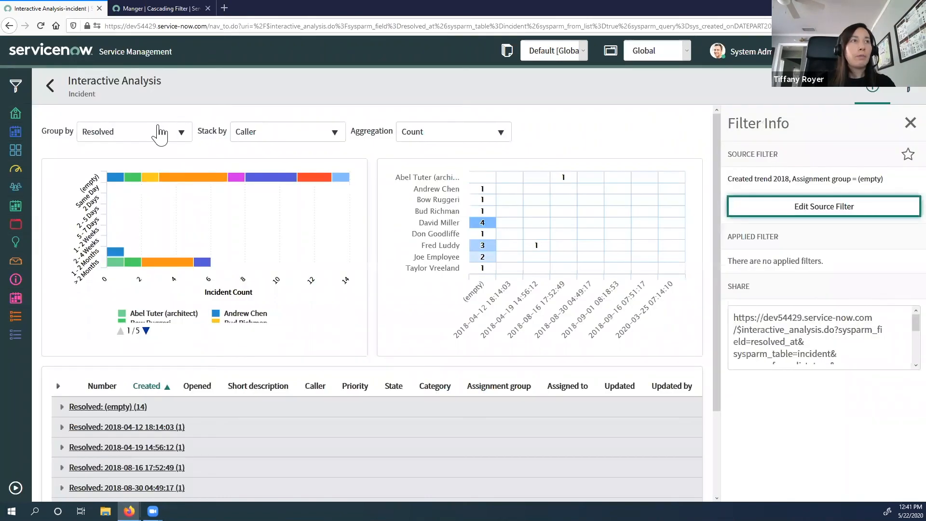
{"action": "scroll", "coordinate": [447, 307], "scroll_direction": "down", "scroll_amount": 2}
{"action": "scroll", "coordinate": [446, 306], "scroll_direction": "up", "scroll_amount": 2}
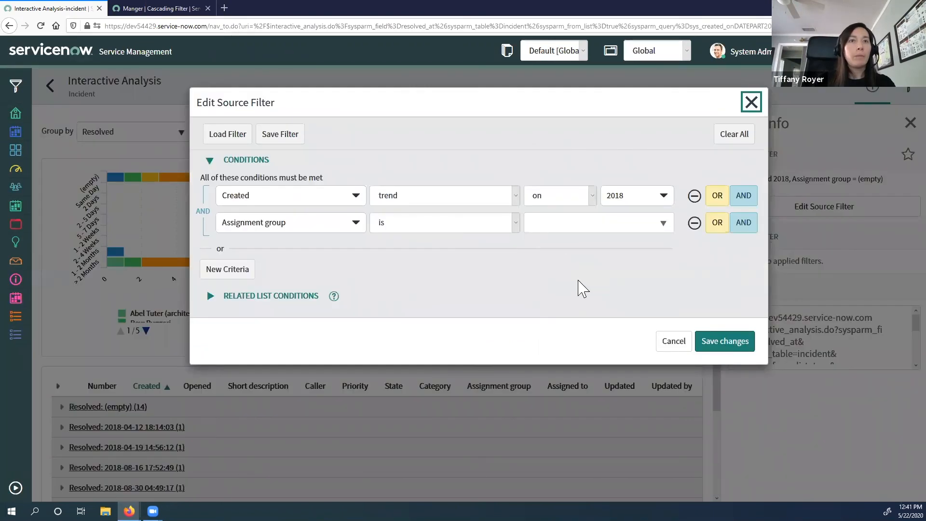
{"action": "left_click", "coordinate": [752, 102]}
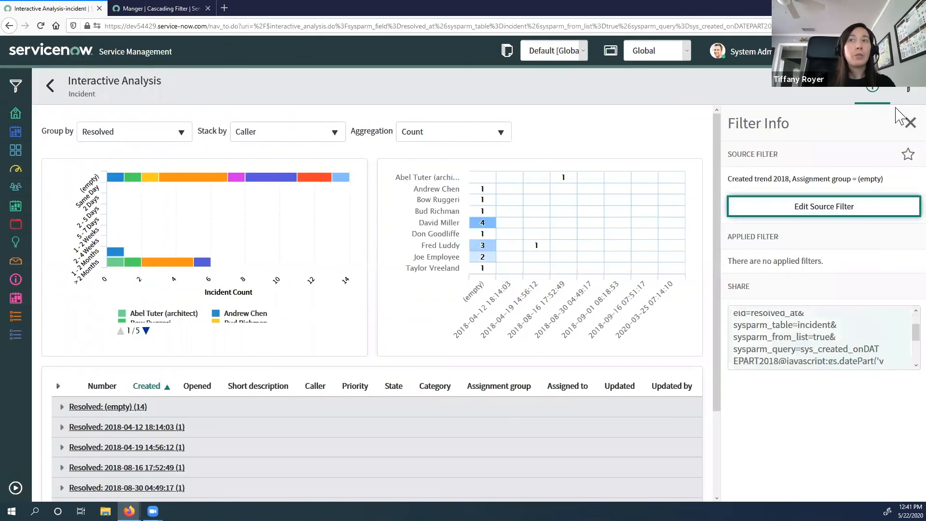
Return from Interactive Analysis to the Demo Dashboard and open the Demo widget's report for editing.
{"action": "left_click", "coordinate": [910, 121]}
{"action": "left_click", "coordinate": [49, 89]}
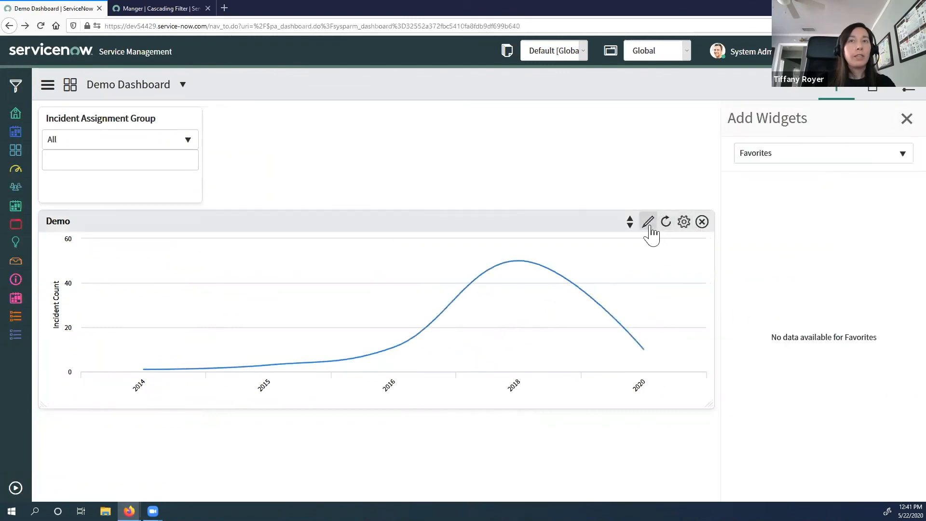
{"action": "left_click", "coordinate": [650, 227]}
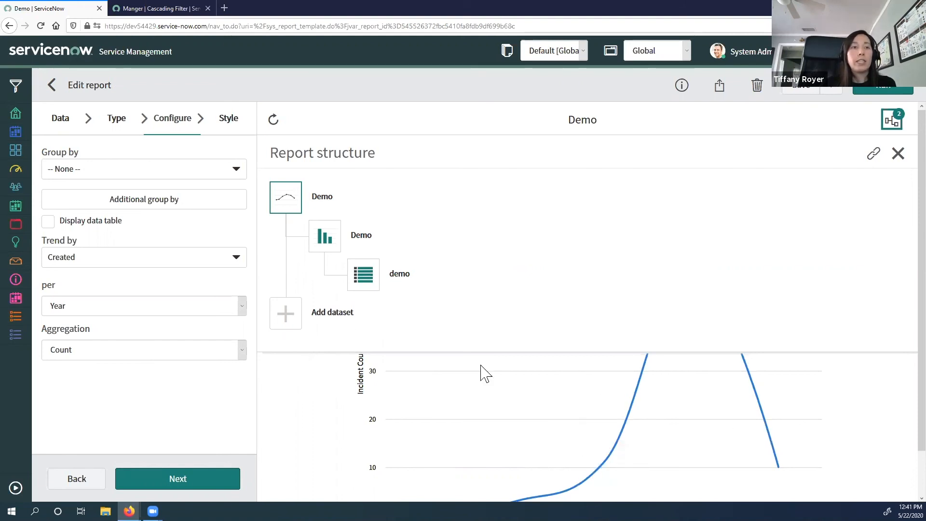
Add a dataset named Closed to the Demo report, using the Incident [incident] table as its source.
{"action": "left_click", "coordinate": [338, 321]}
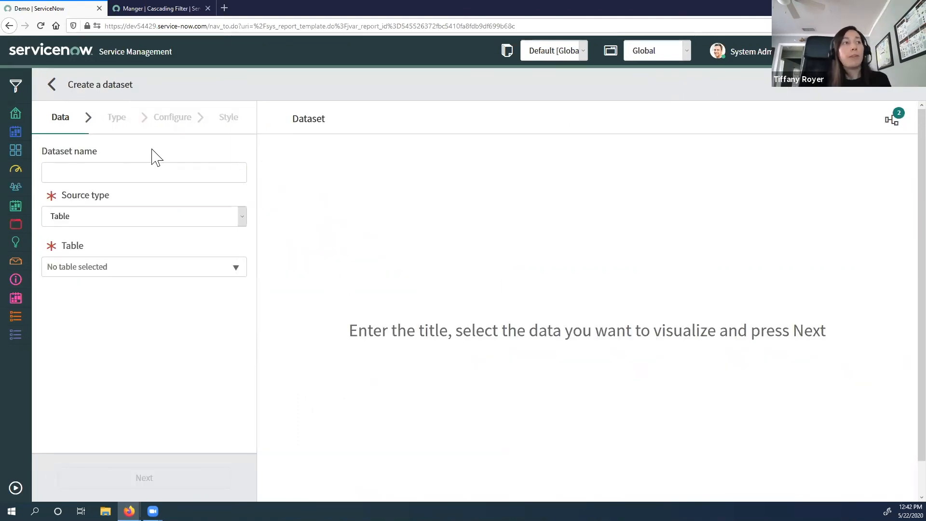
{"action": "left_click", "coordinate": [116, 175]}
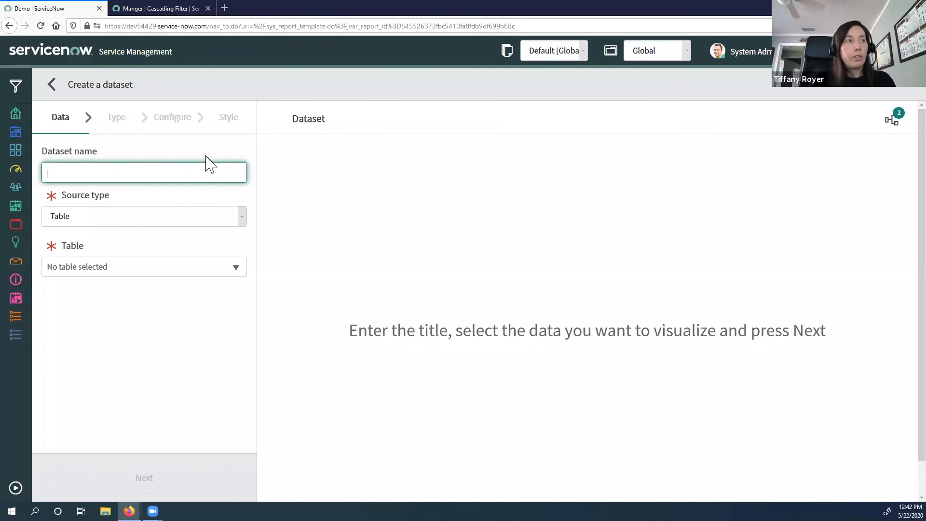
{"action": "type", "text": "Closed"}
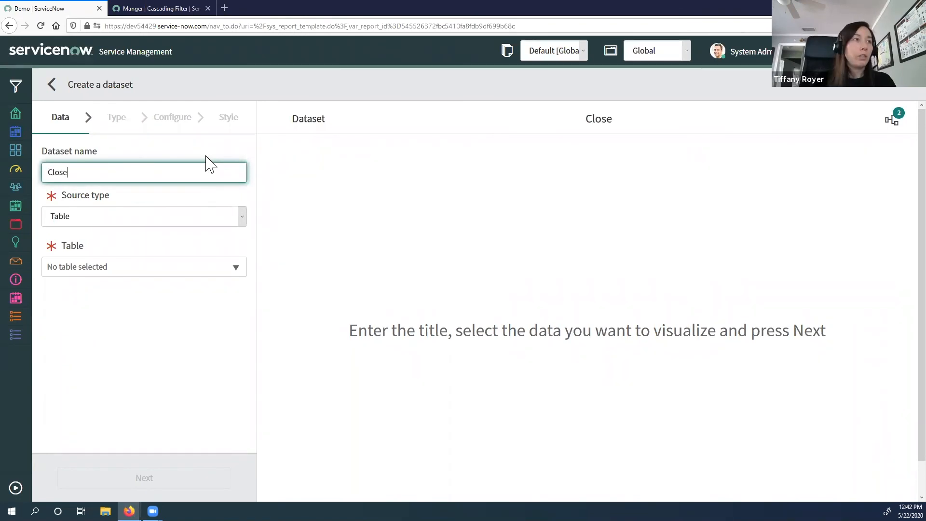
{"action": "left_click", "coordinate": [121, 269]}
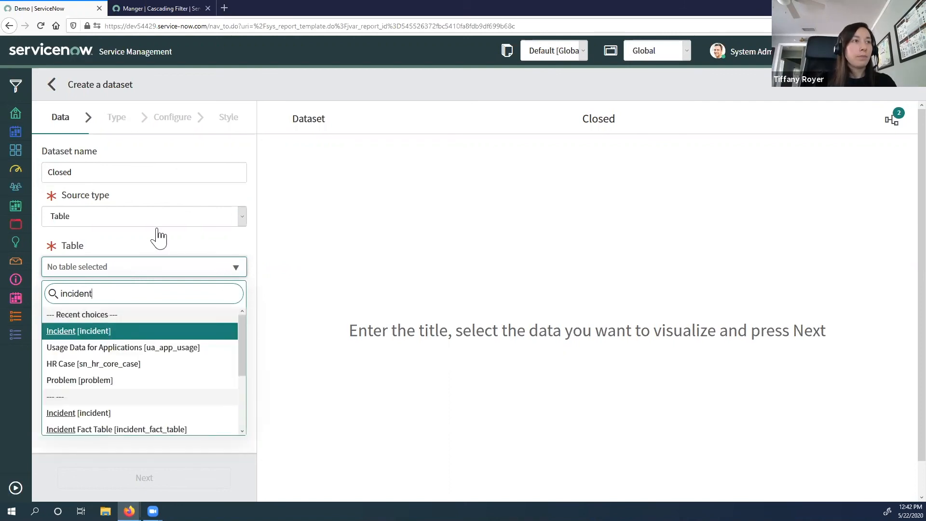
{"action": "key", "text": "Return"}
{"action": "key", "text": "Return"}
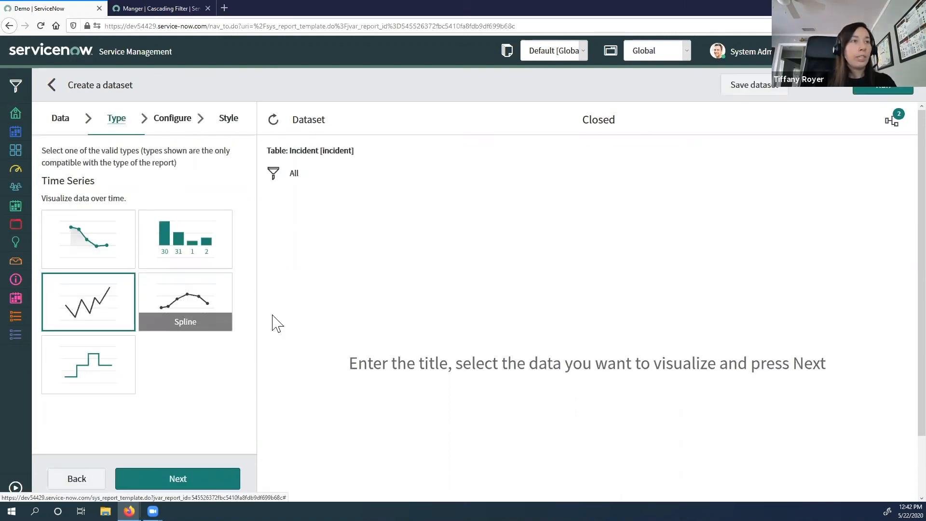
Set the Closed dataset's chart type to Spline and trend it by the Closed field.
{"action": "left_click", "coordinate": [186, 316]}
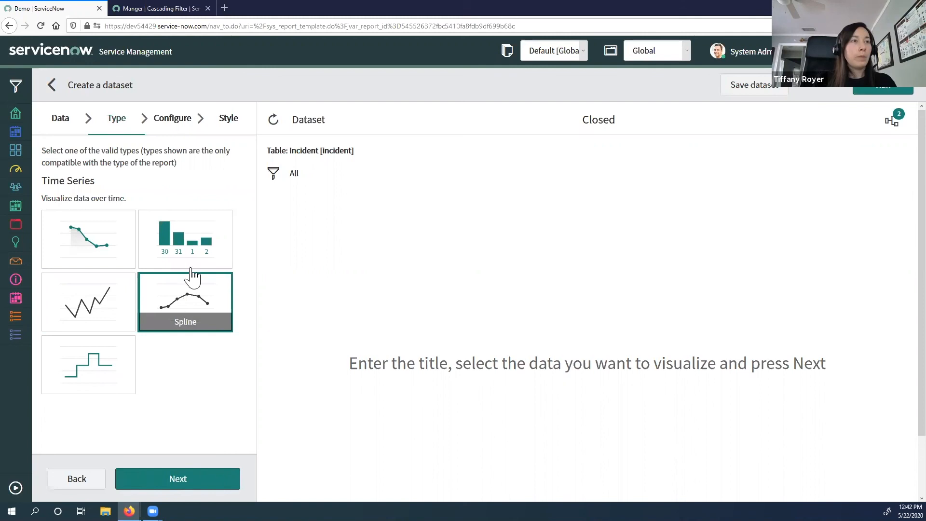
{"action": "left_click", "coordinate": [175, 120]}
{"action": "left_click", "coordinate": [124, 227]}
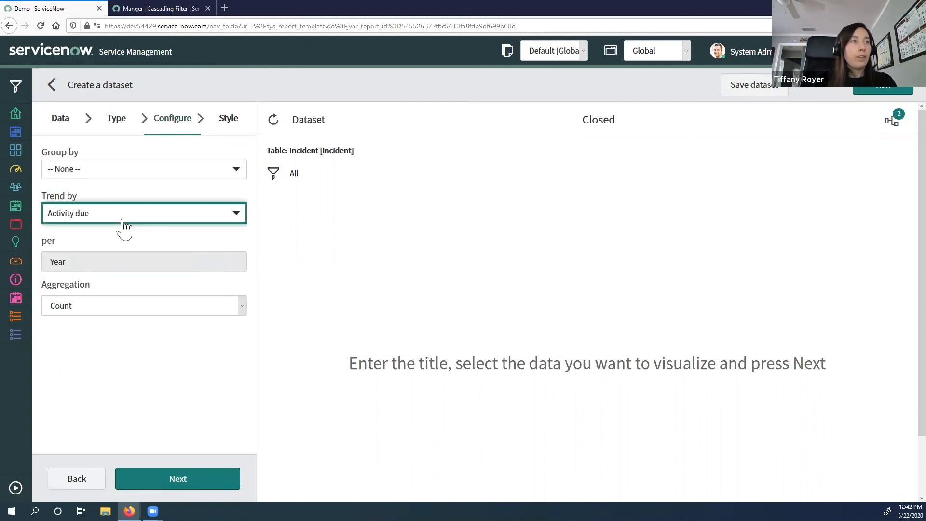
{"action": "type", "text": "clo"}
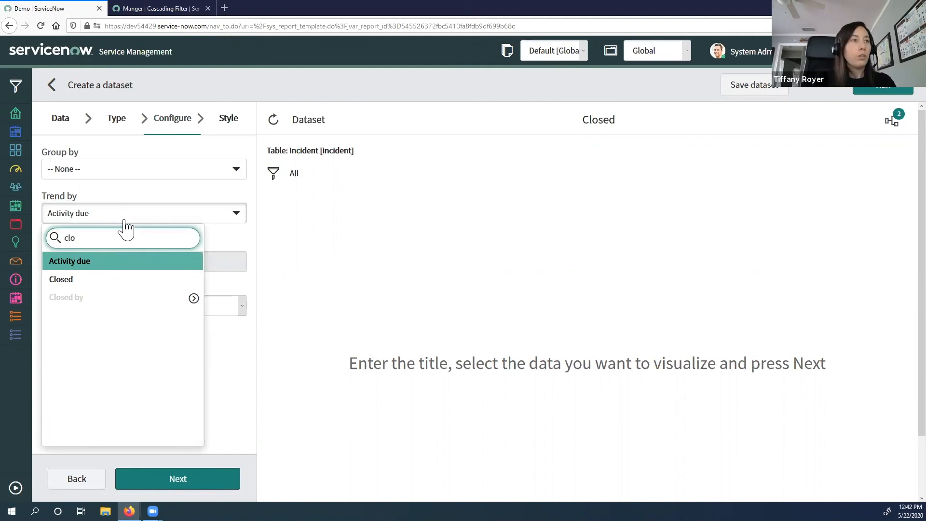
{"action": "left_click", "coordinate": [102, 282]}
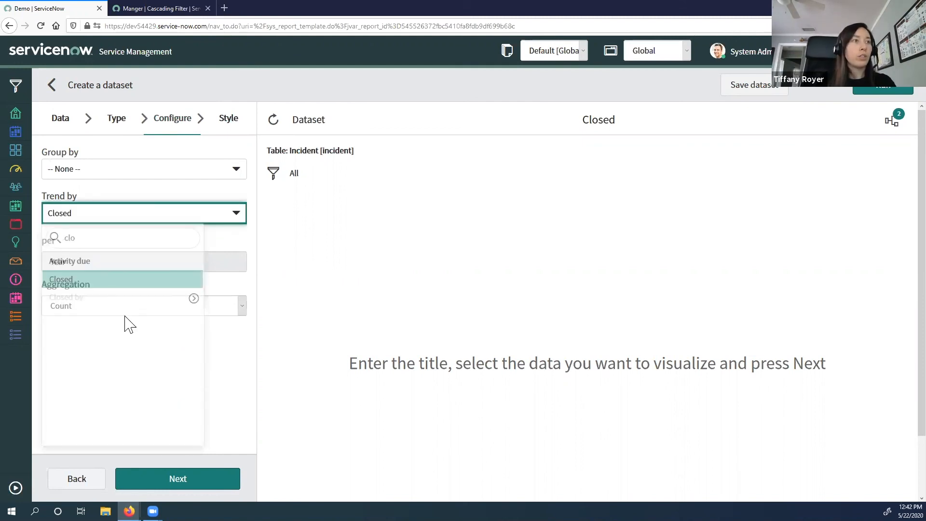
Filter the Closed dataset with the condition Active is false.
{"action": "left_click", "coordinate": [273, 173]}
{"action": "left_click", "coordinate": [353, 263]}
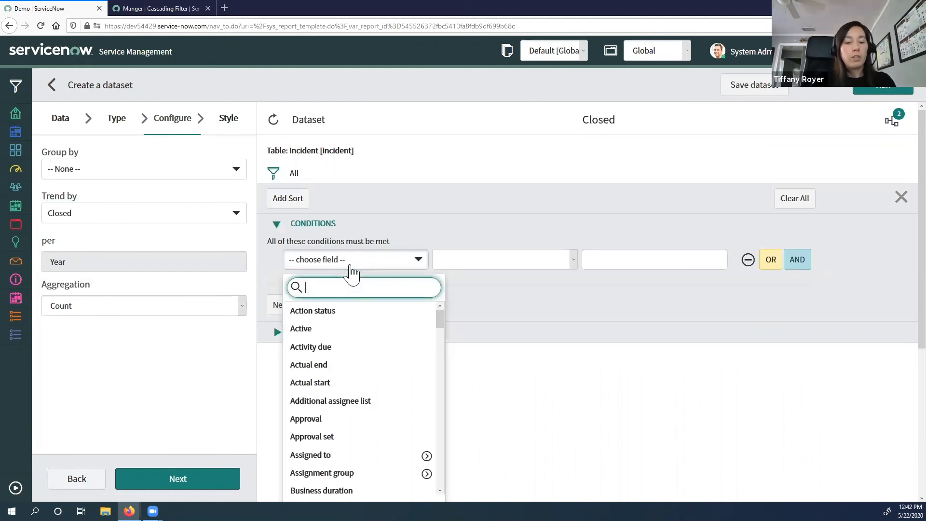
{"action": "type", "text": "actv"}
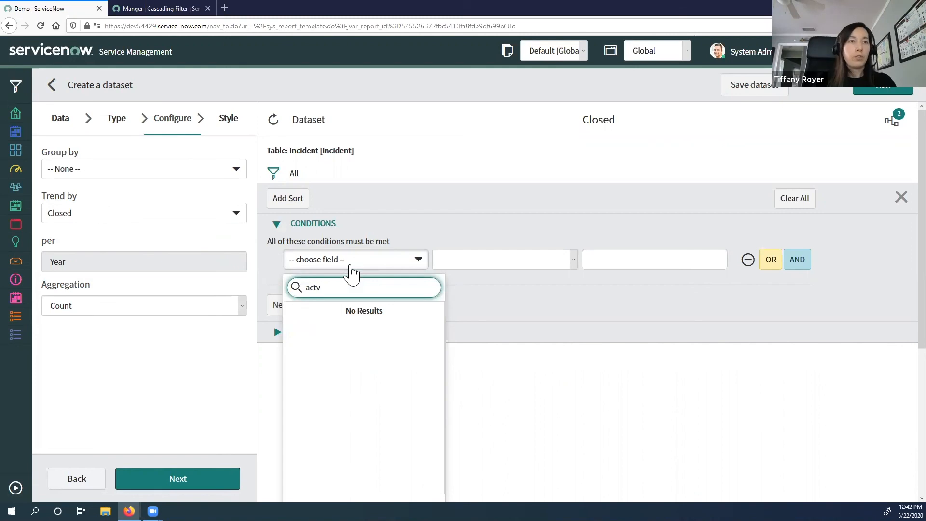
{"action": "key", "text": "BackSpace"}
{"action": "left_click", "coordinate": [349, 327]}
{"action": "left_click", "coordinate": [620, 268]}
{"action": "left_click", "coordinate": [616, 294]}
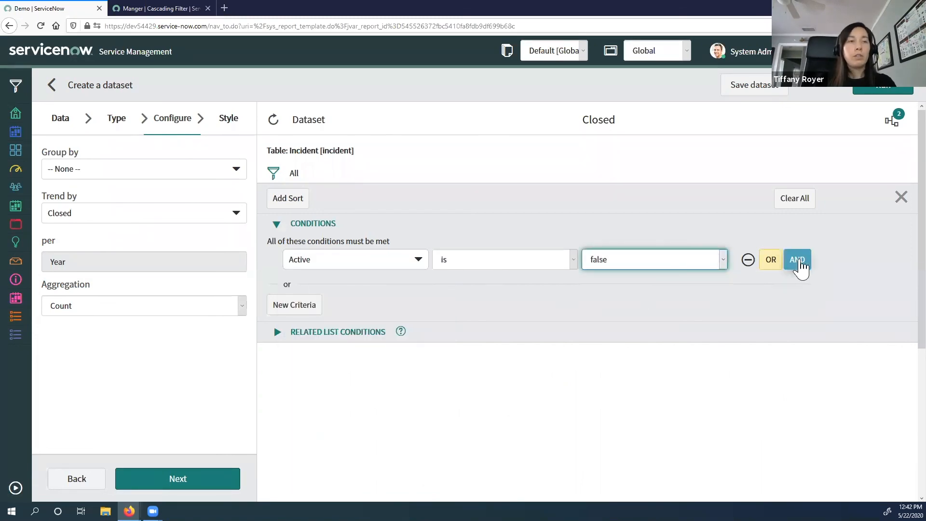
Add an AND condition to the dataset filter requiring that Closed is not empty.
{"action": "left_click", "coordinate": [798, 261]}
{"action": "left_click", "coordinate": [343, 291]}
{"action": "type", "text": "close"}
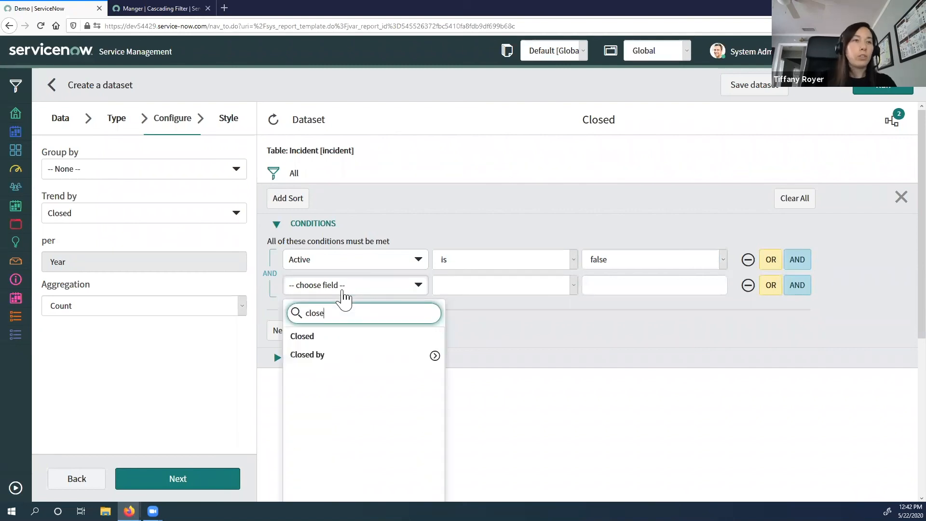
{"action": "left_click", "coordinate": [334, 337]}
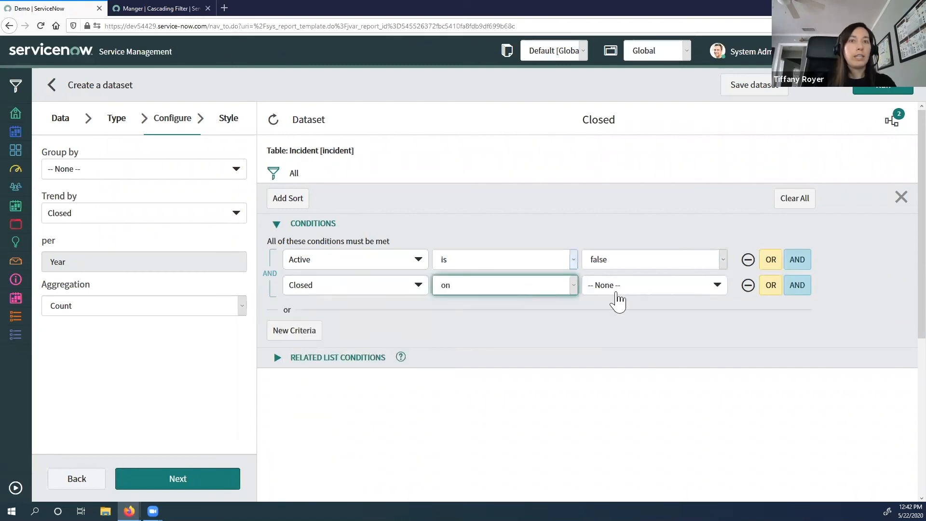
{"action": "left_click", "coordinate": [525, 287]}
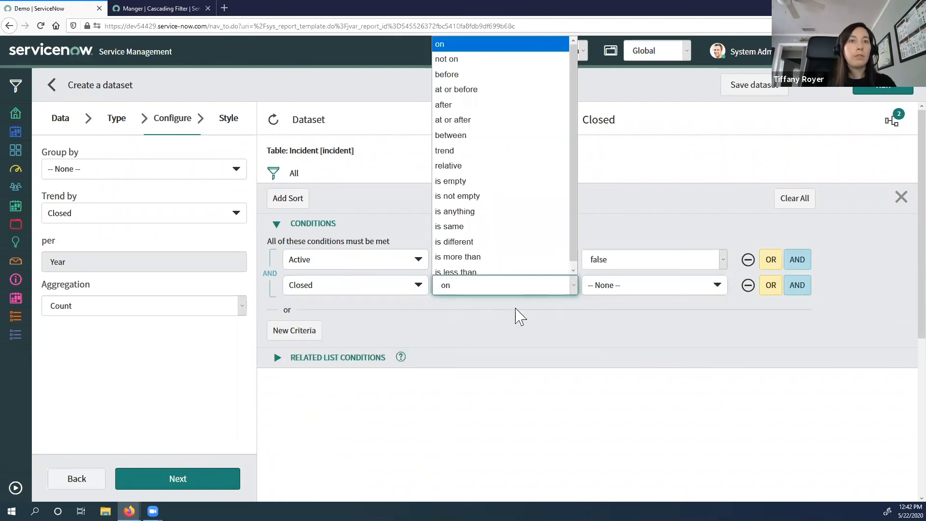
{"action": "left_click", "coordinate": [474, 191]}
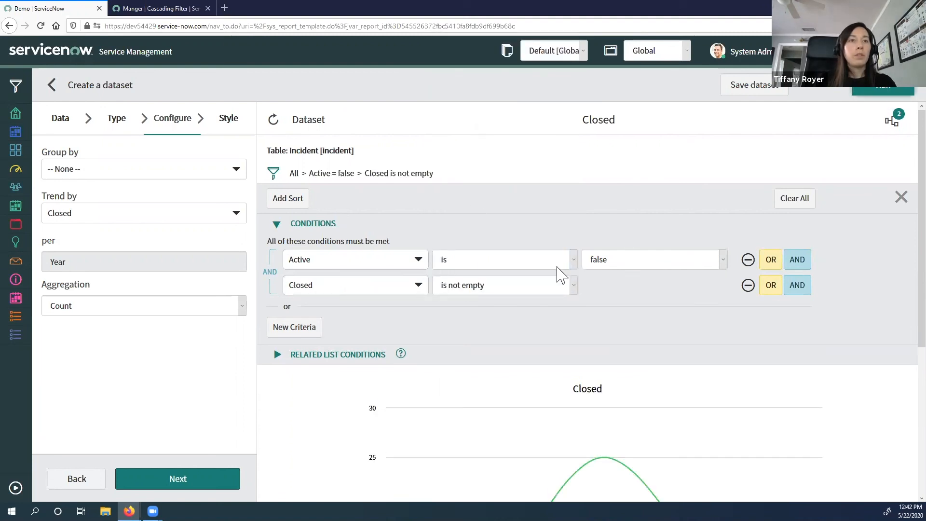
Save the Closed dataset and return from the Demo report to the Demo Dashboard.
{"action": "scroll", "coordinate": [472, 249], "scroll_direction": "down", "scroll_amount": 5}
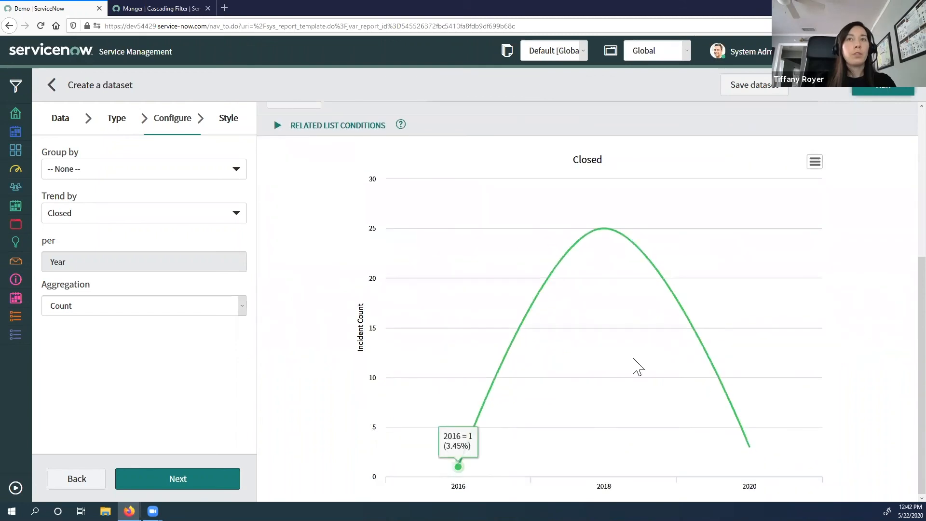
{"action": "left_click", "coordinate": [747, 91]}
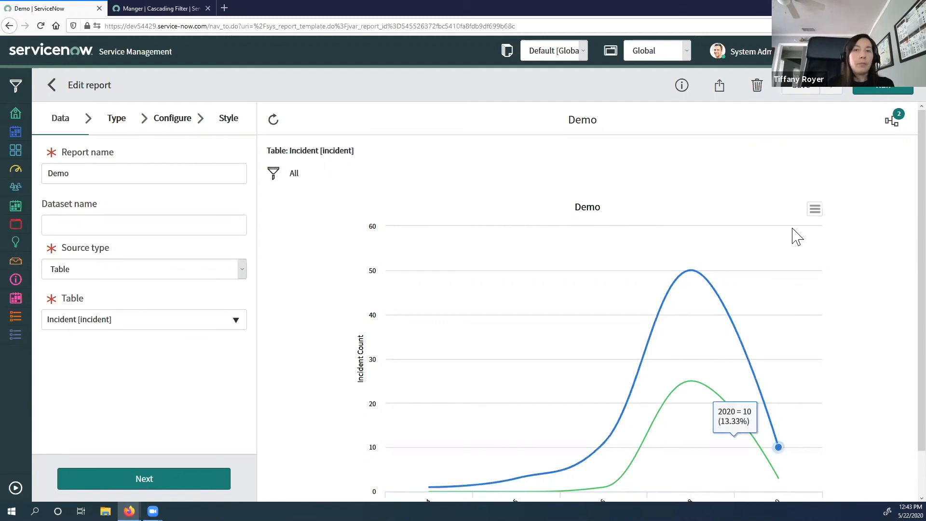
{"action": "left_click", "coordinate": [51, 85]}
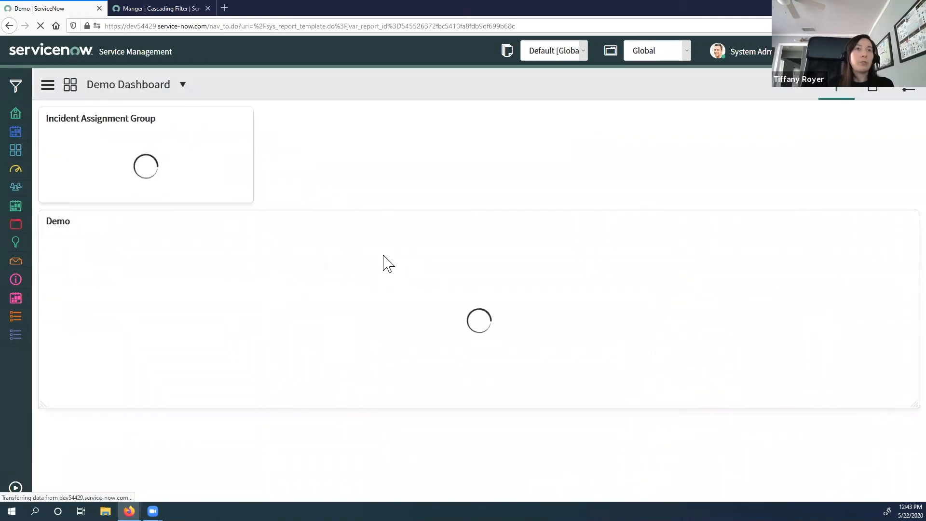